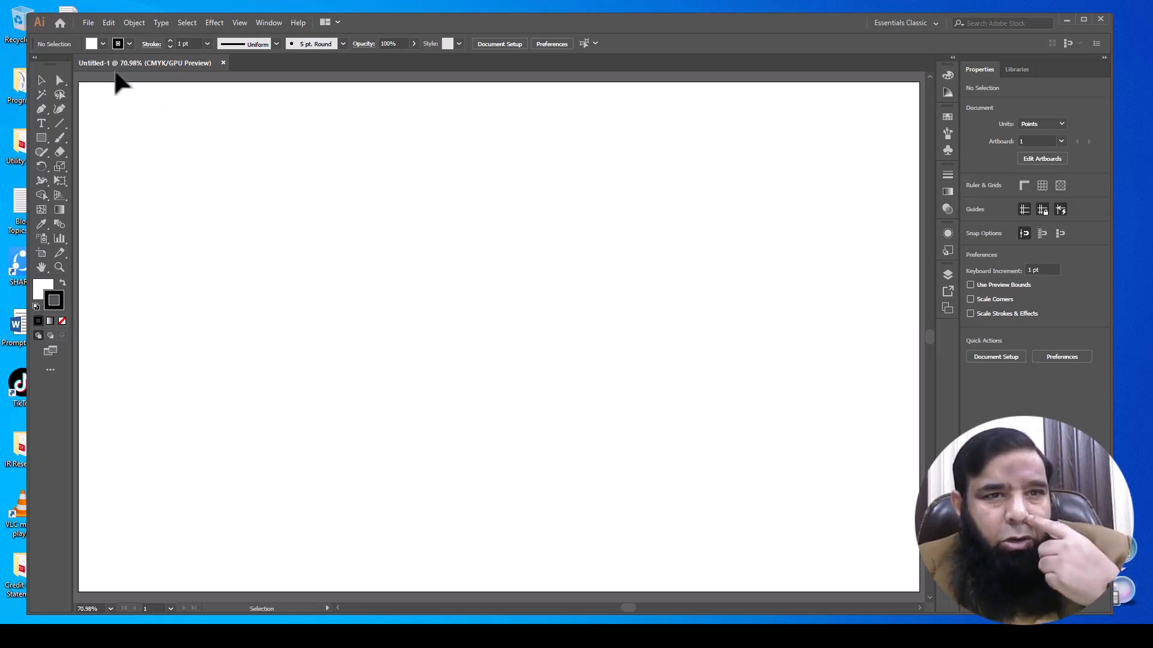
Step: Place the image 3.jpg from the pic change folder on the artboard, about 207 by 367 pt
click(87, 23)
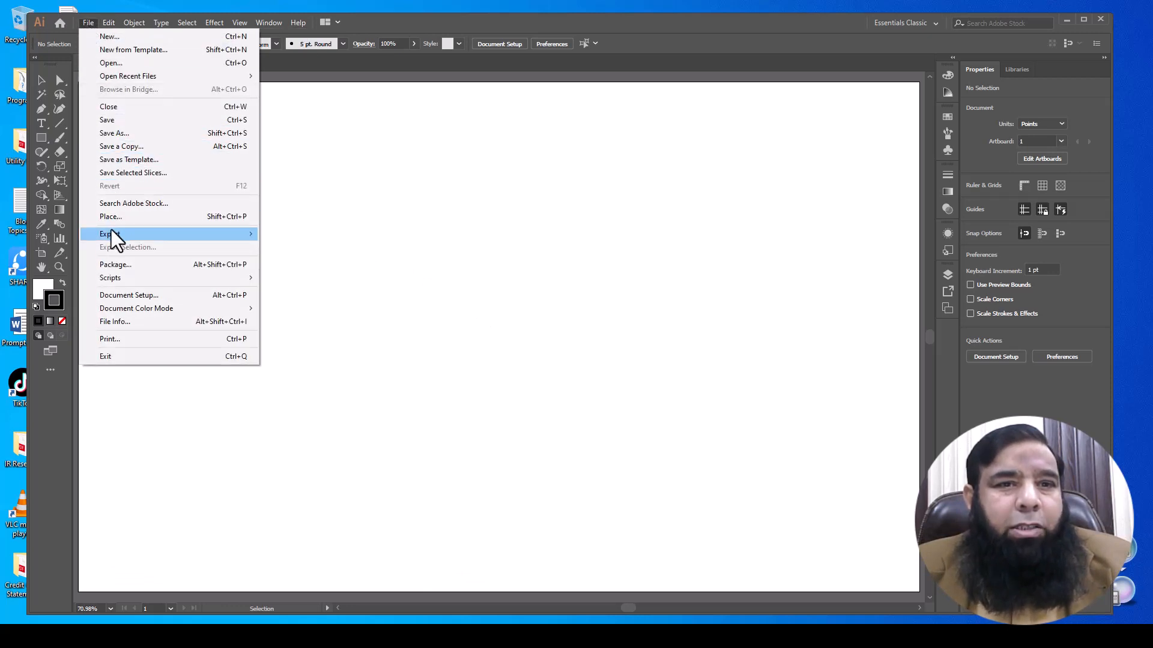
click(120, 216)
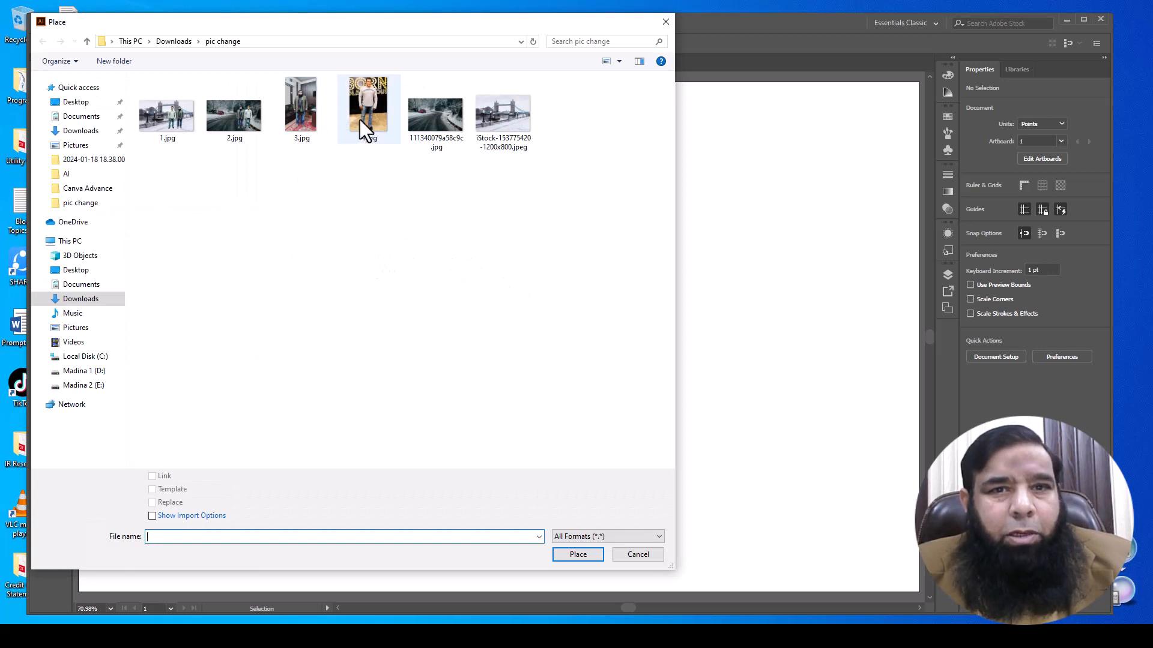
click(312, 114)
click(576, 555)
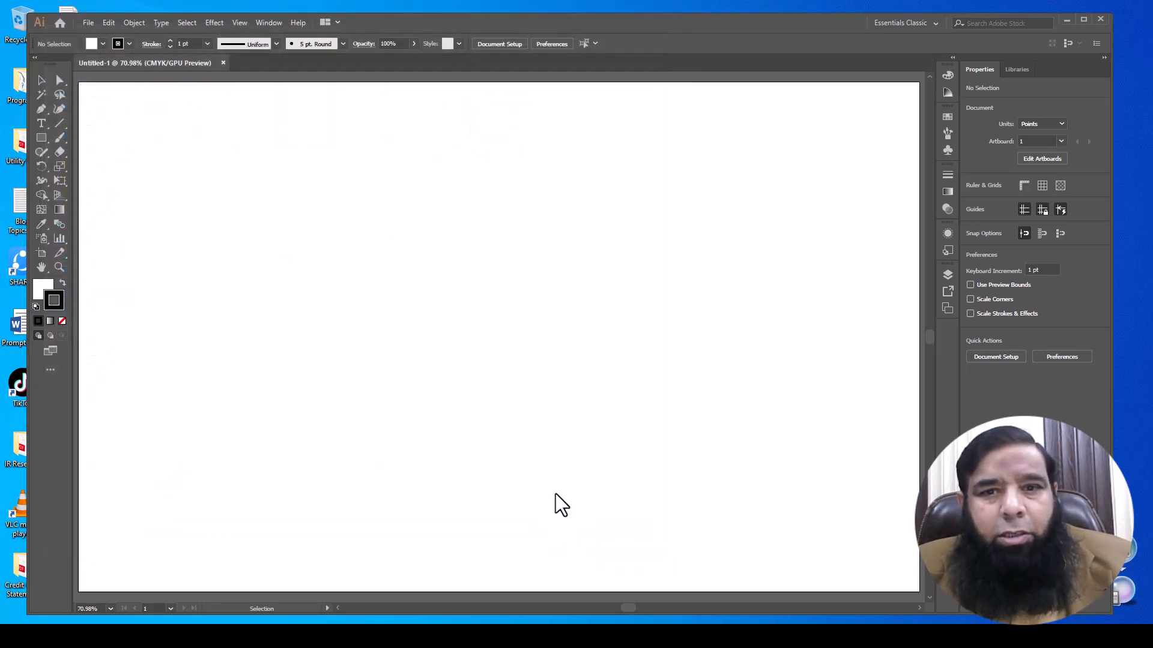
drag(335, 167, 569, 478)
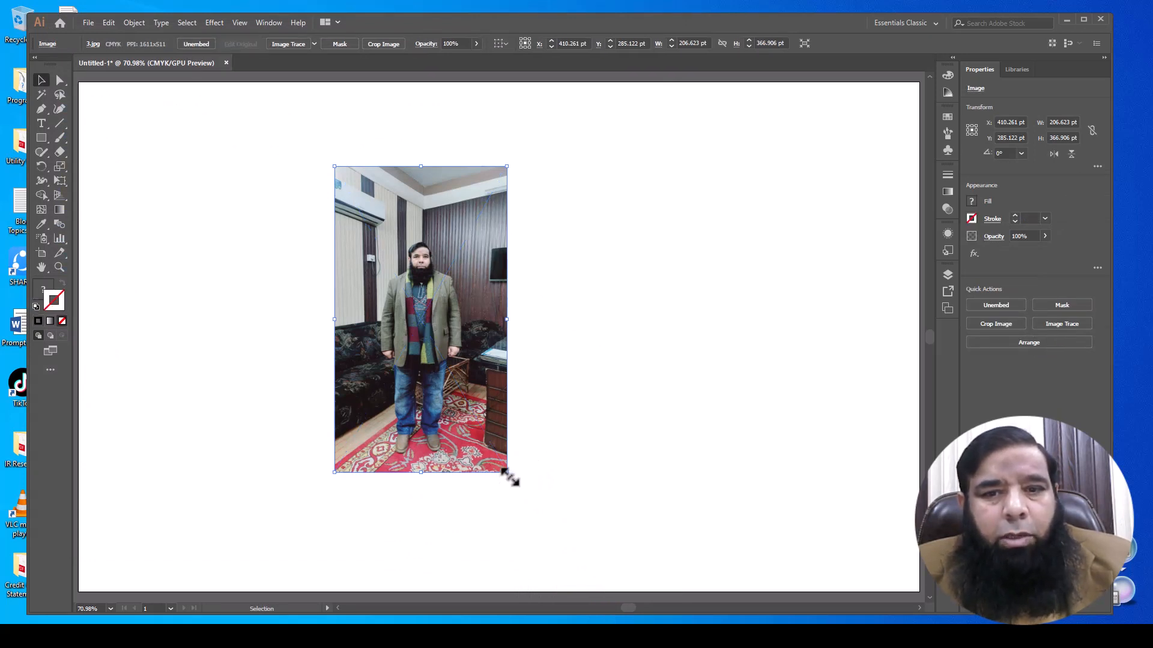
Step: Enlarge the photo proportionally to about 256 by 455 pt and put a duplicate beside it at the same height
drag(507, 472, 645, 548)
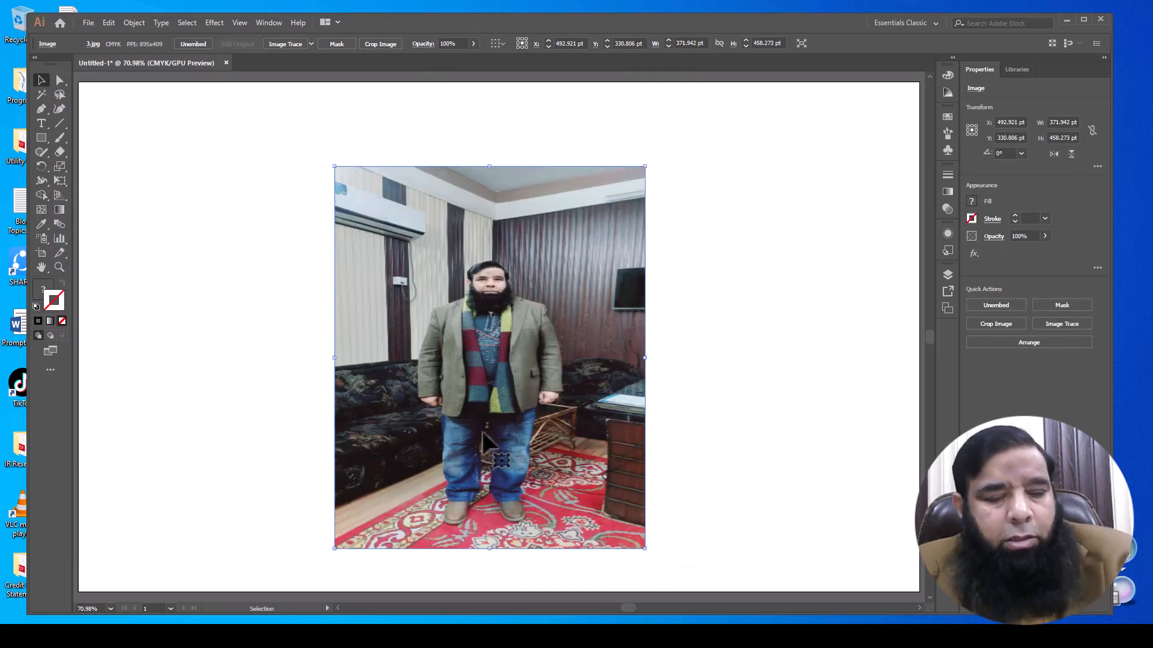
key(ctrl+z)
drag(510, 477, 580, 543)
drag(481, 428, 694, 423)
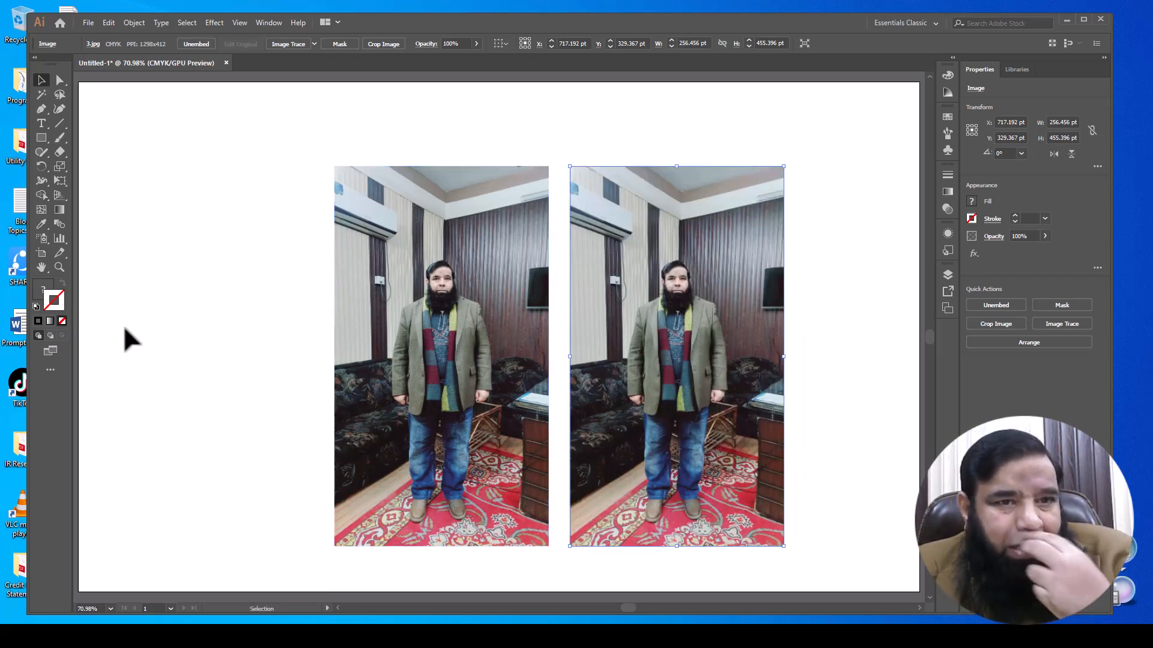
Step: Draw an ellipse about 96 by 179 pt over the first photo's outer edge and fill it with dark red 4F0303
click(43, 138)
click(77, 166)
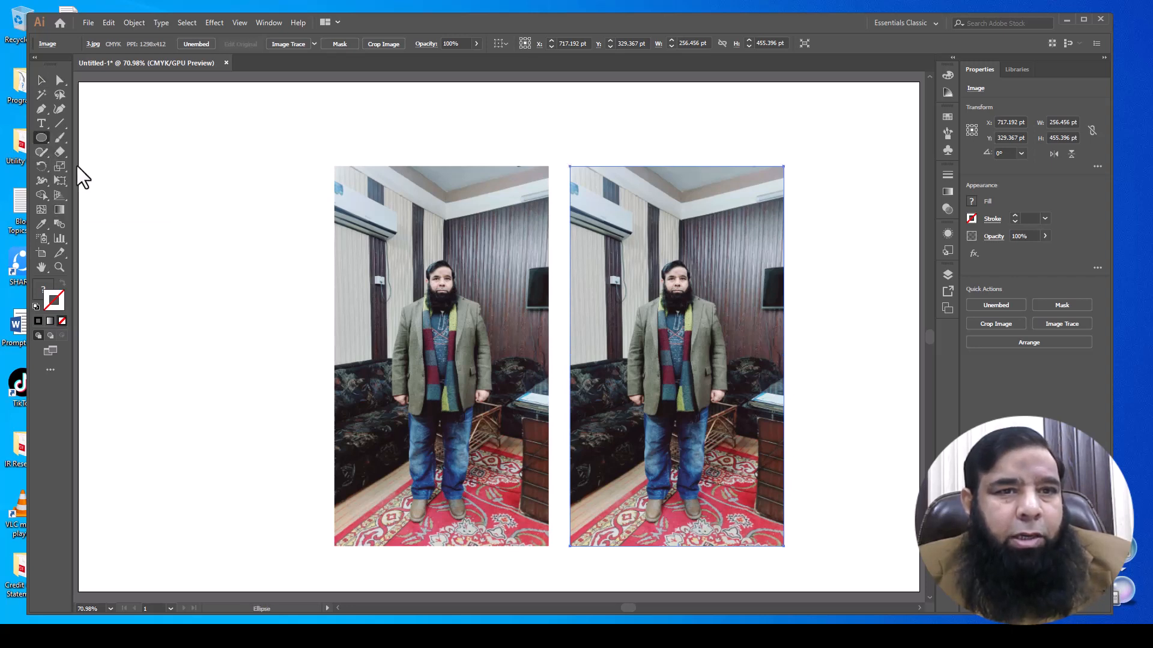
drag(273, 231, 355, 383)
double_click(38, 291)
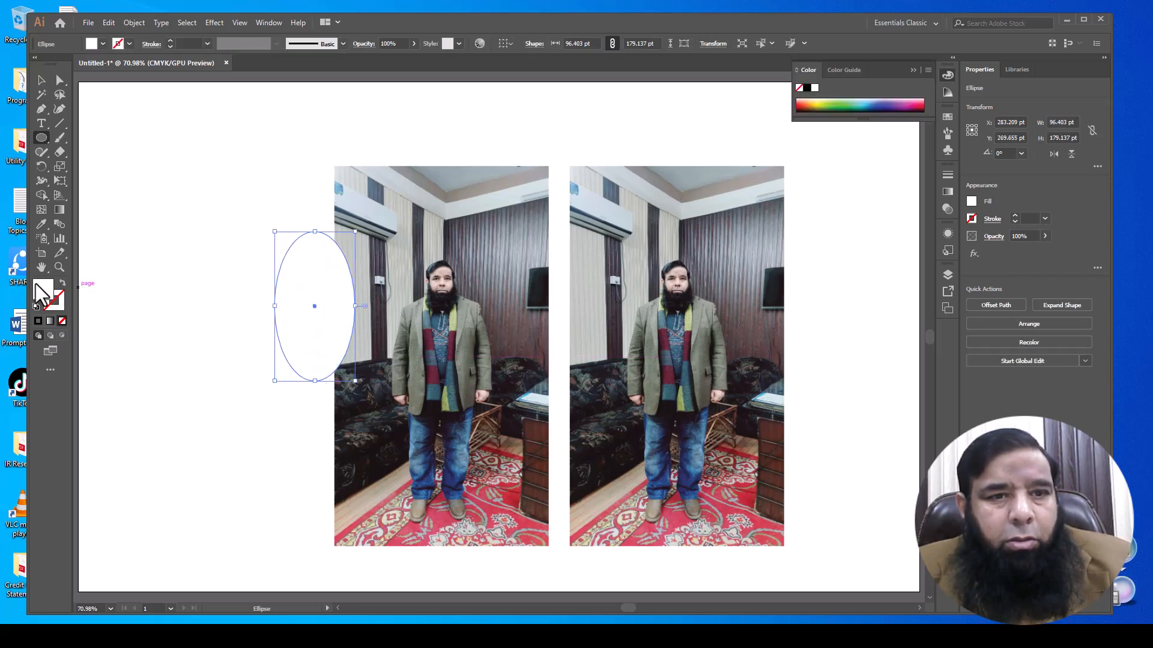
click(537, 394)
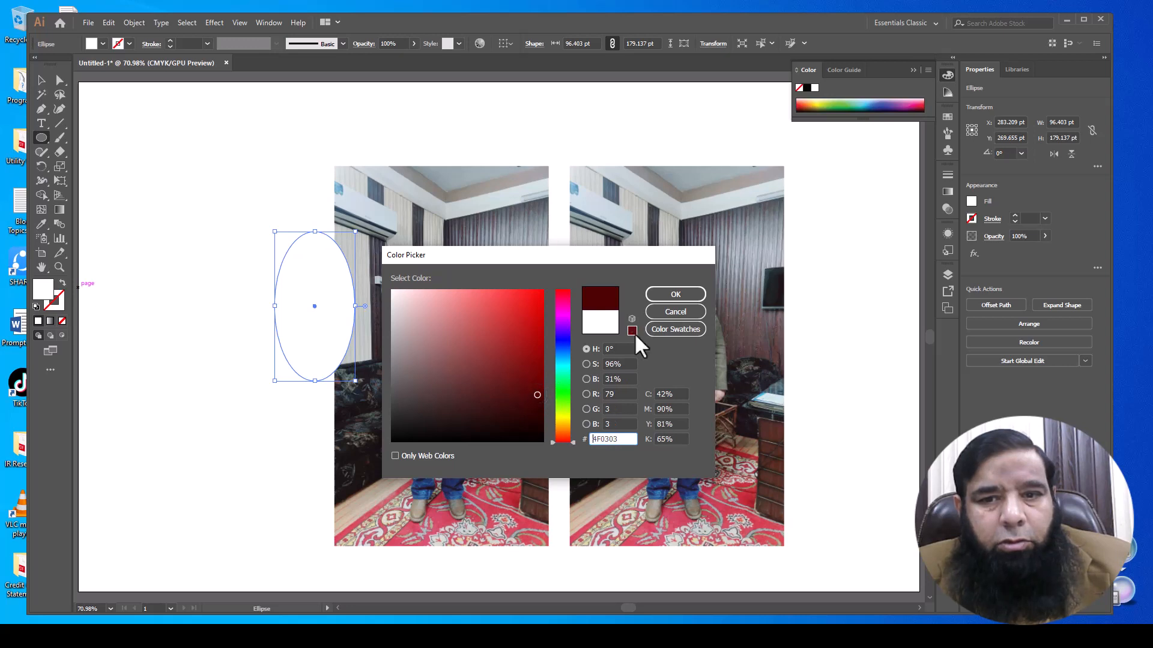
click(666, 298)
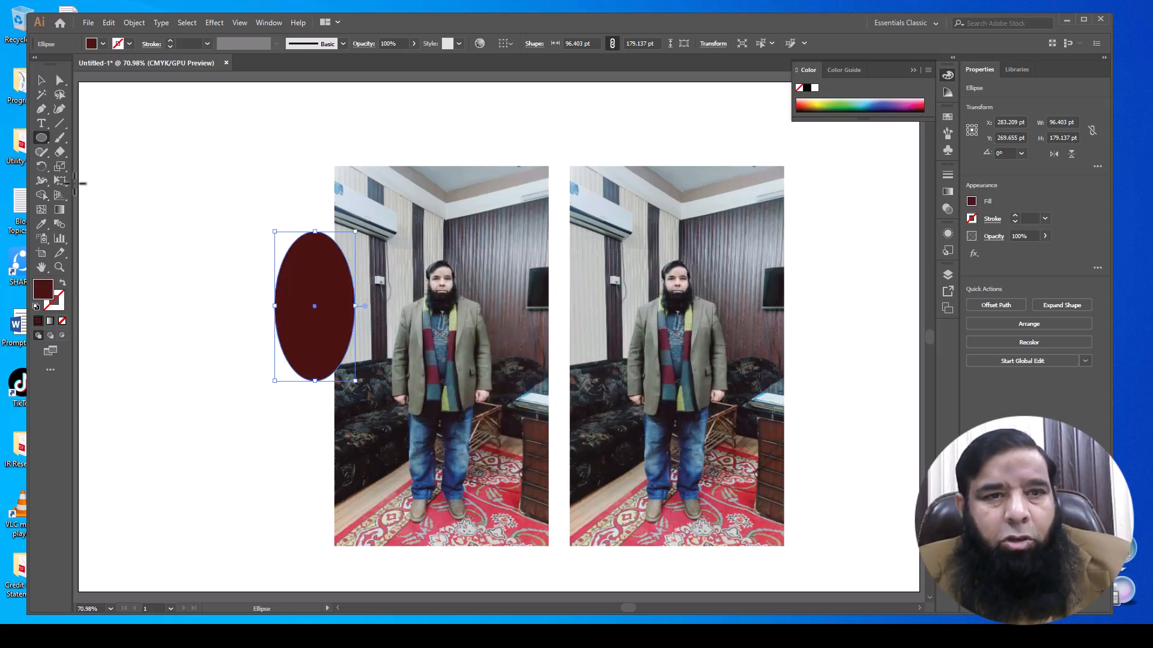
Step: Move the ellipse over the man's head and chest in the first photo and put a copy over the second photo
click(42, 80)
drag(325, 329, 684, 332)
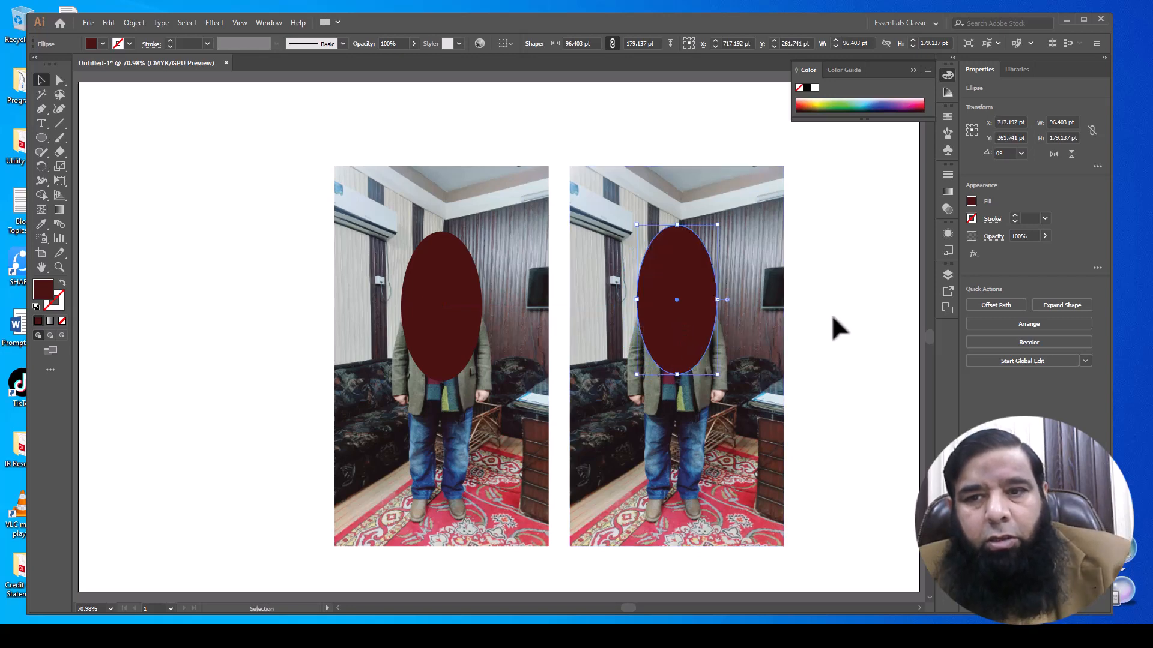
click(817, 326)
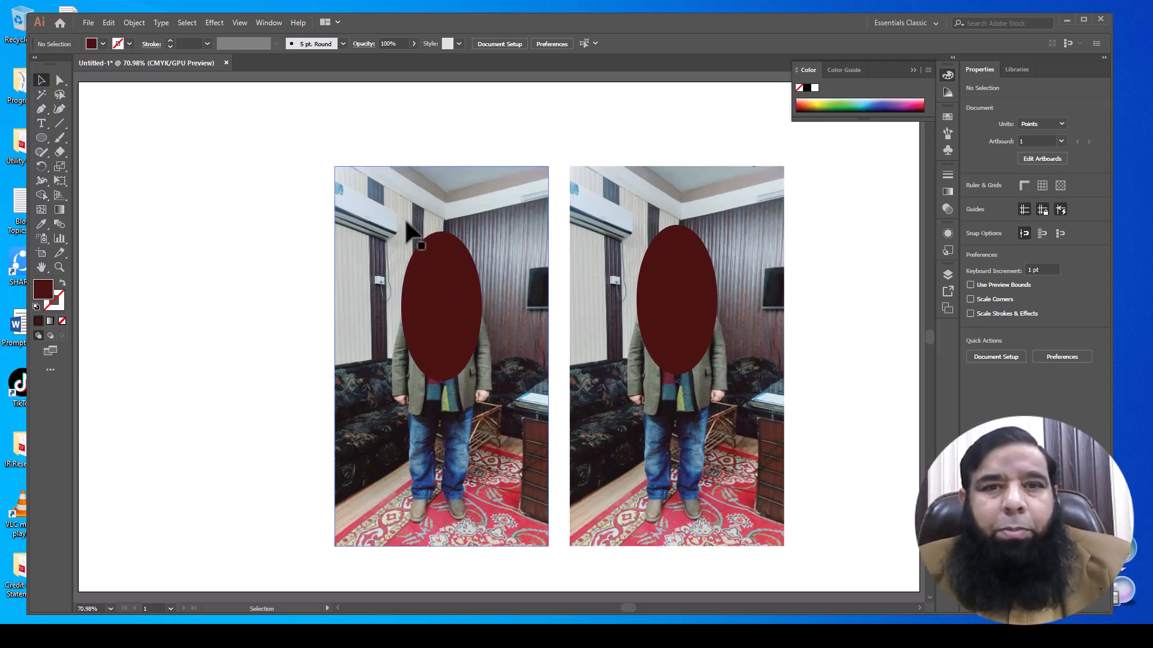
Step: Make a clipping mask from the first photo and its ellipse
drag(421, 255, 492, 345)
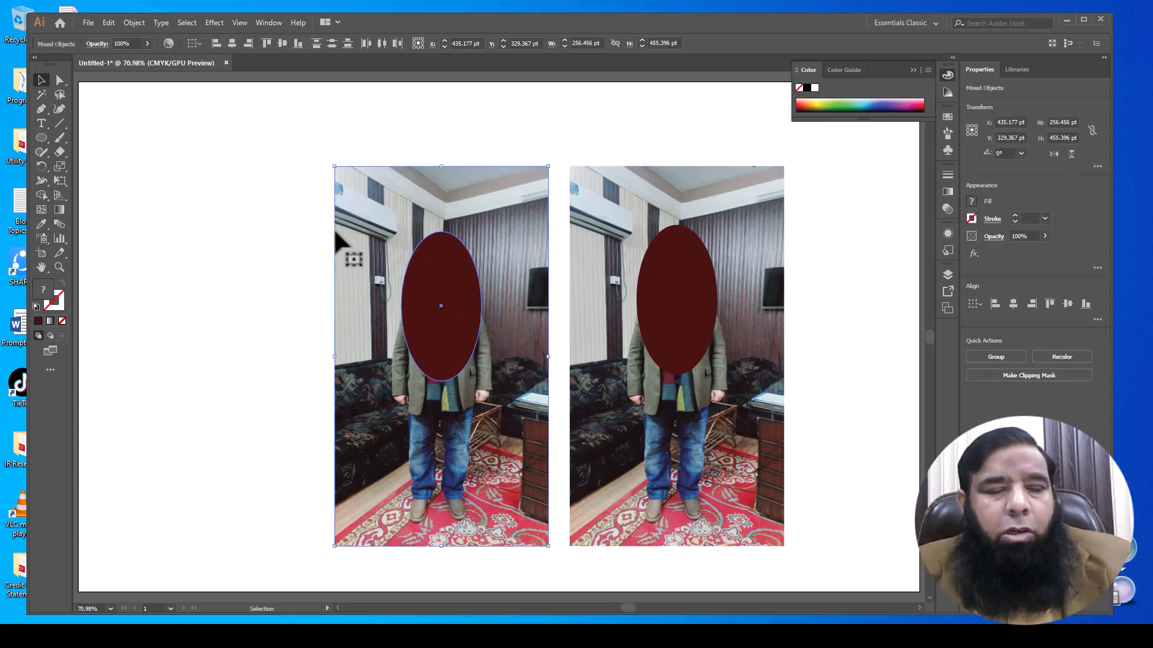
click(131, 22)
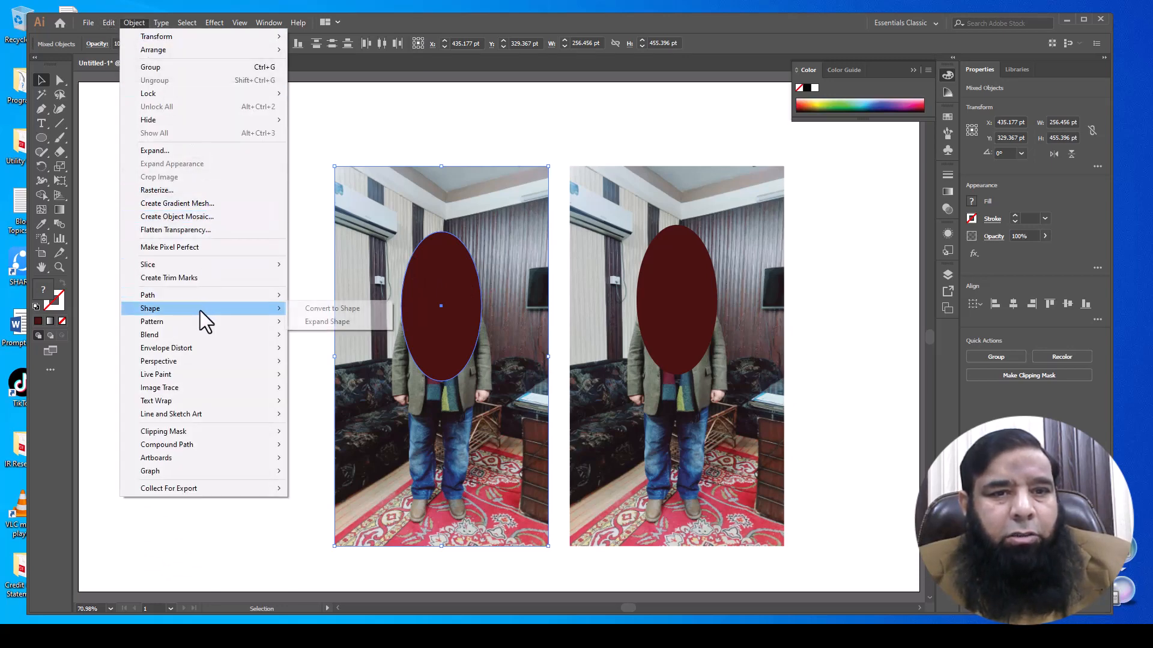
mouse_move(207, 432)
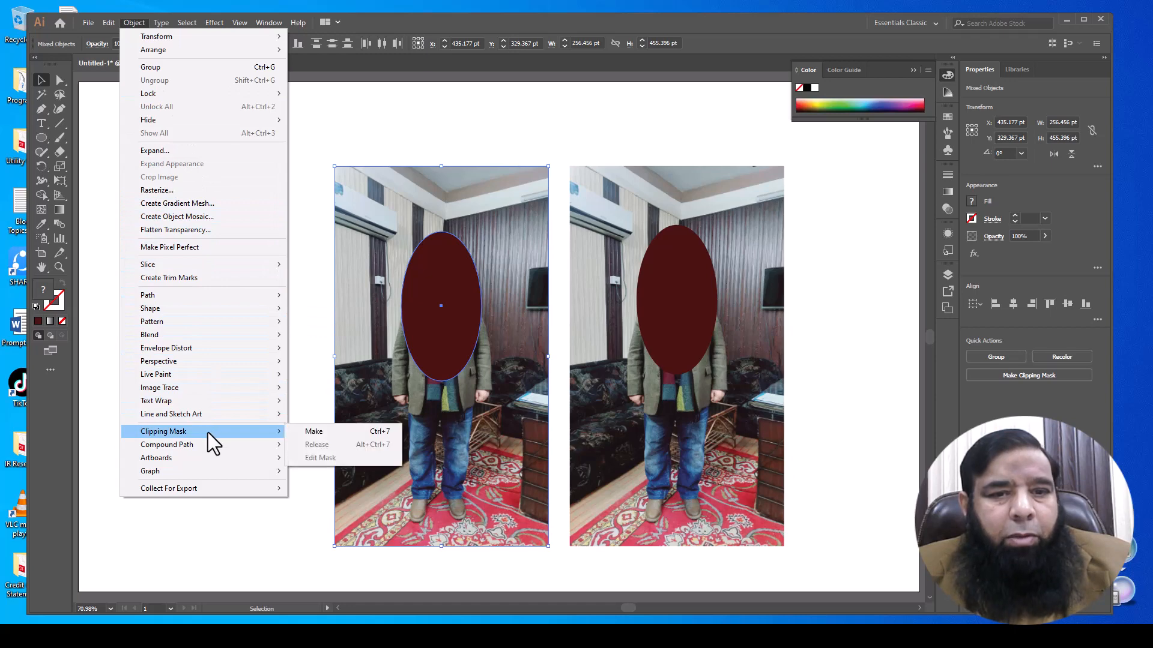
click(322, 431)
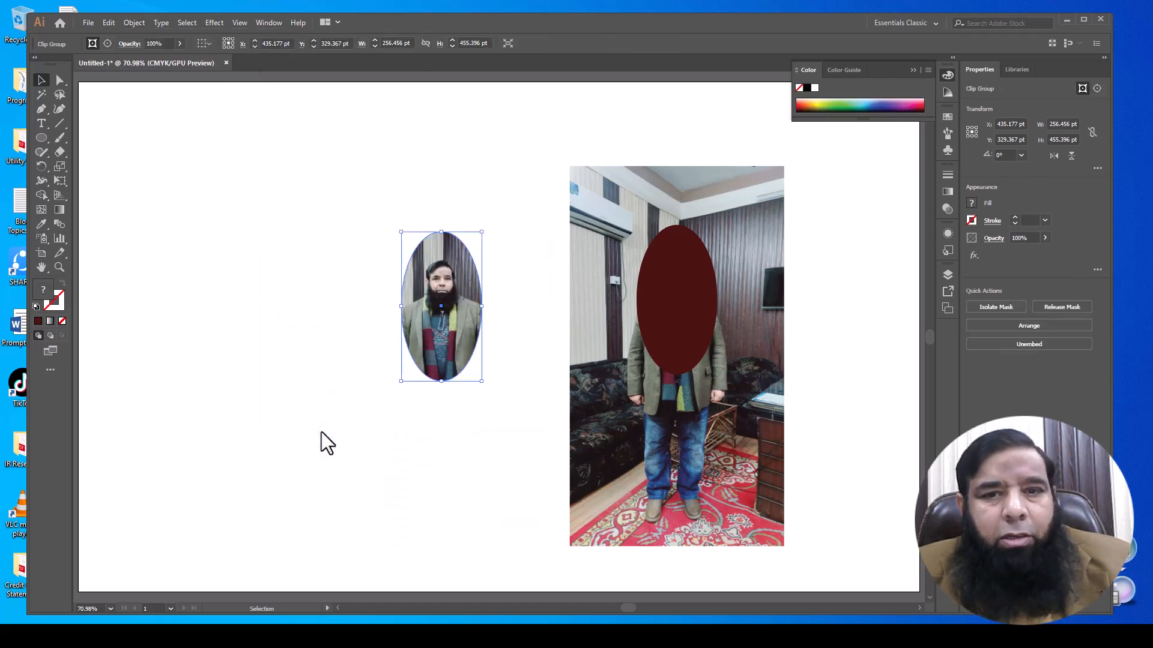
click(363, 410)
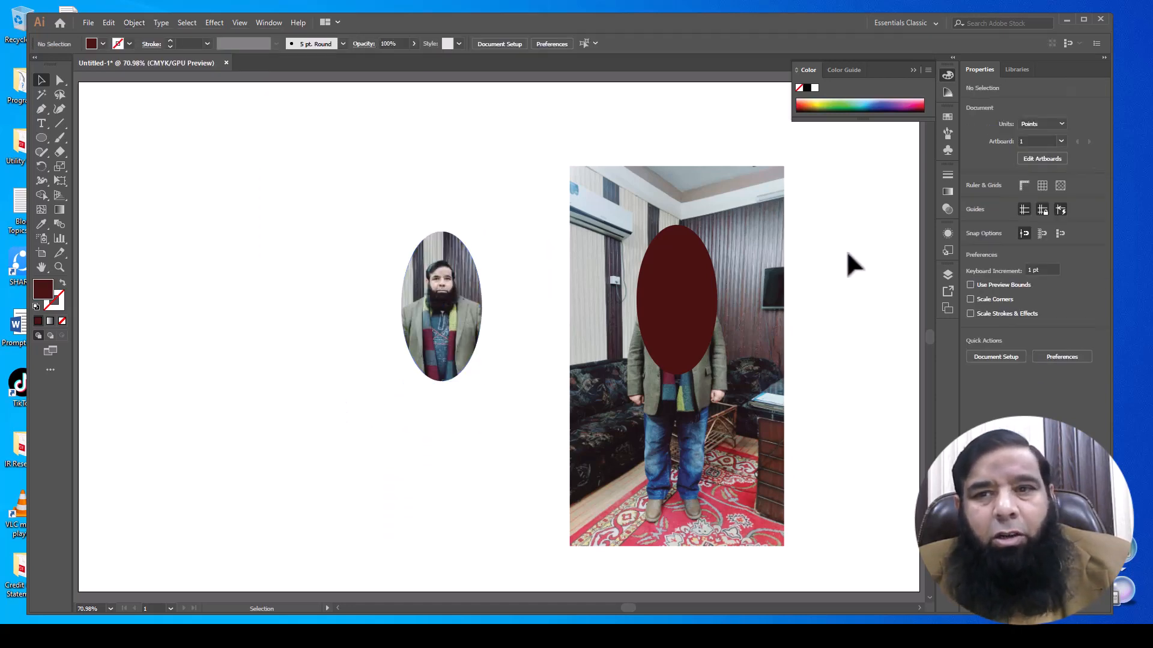
Step: Select the second photo with its ellipse and show the Transparency settings as a floating panel beside the photo
drag(815, 148, 591, 312)
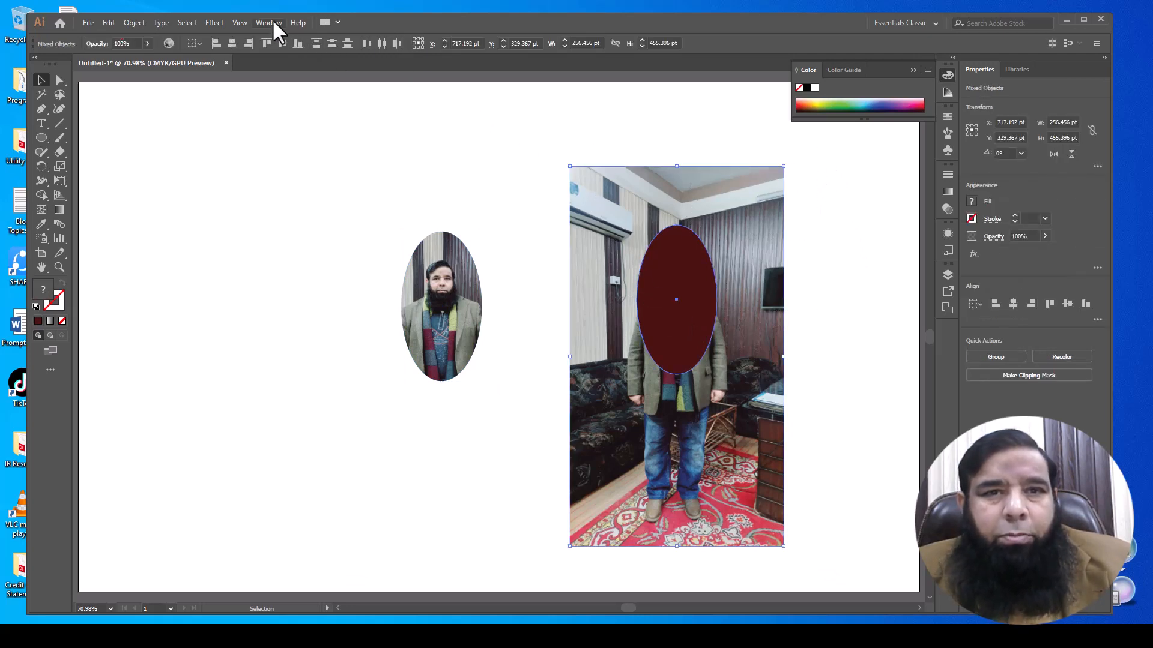
click(272, 21)
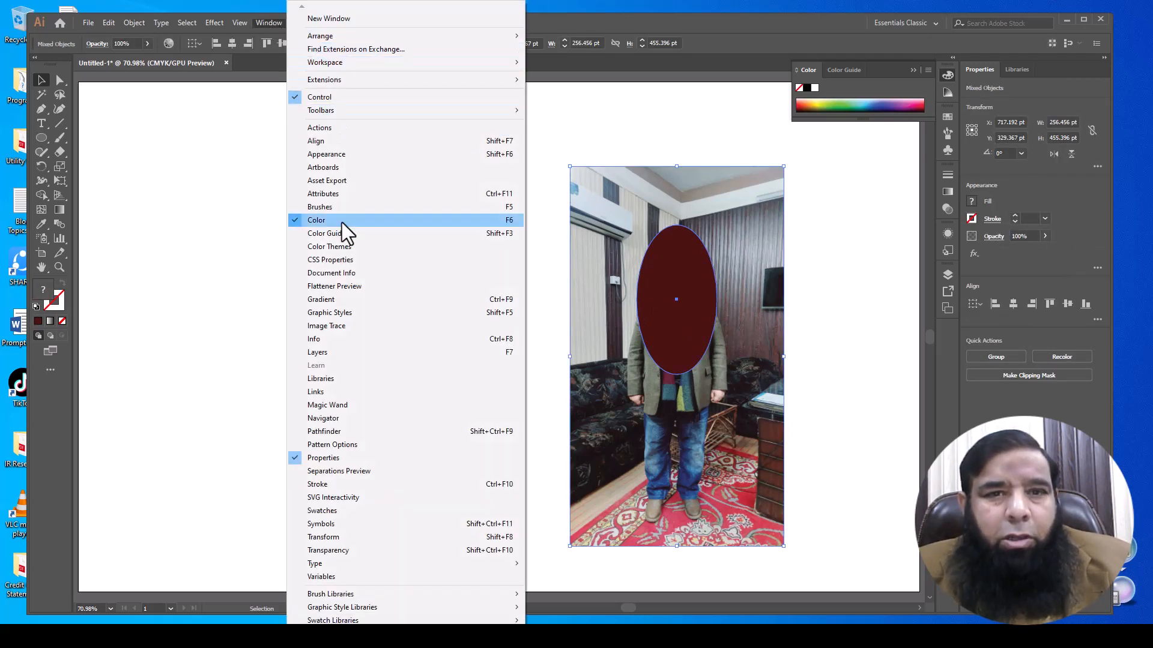
click(332, 550)
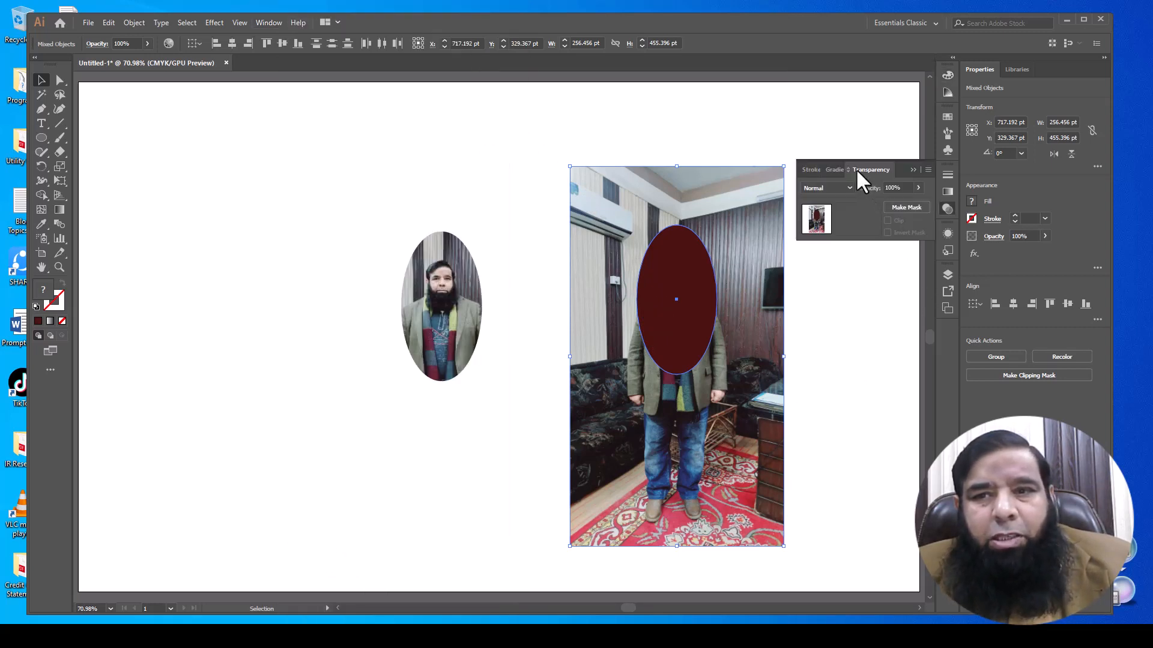
drag(856, 168, 817, 276)
click(839, 169)
click(914, 169)
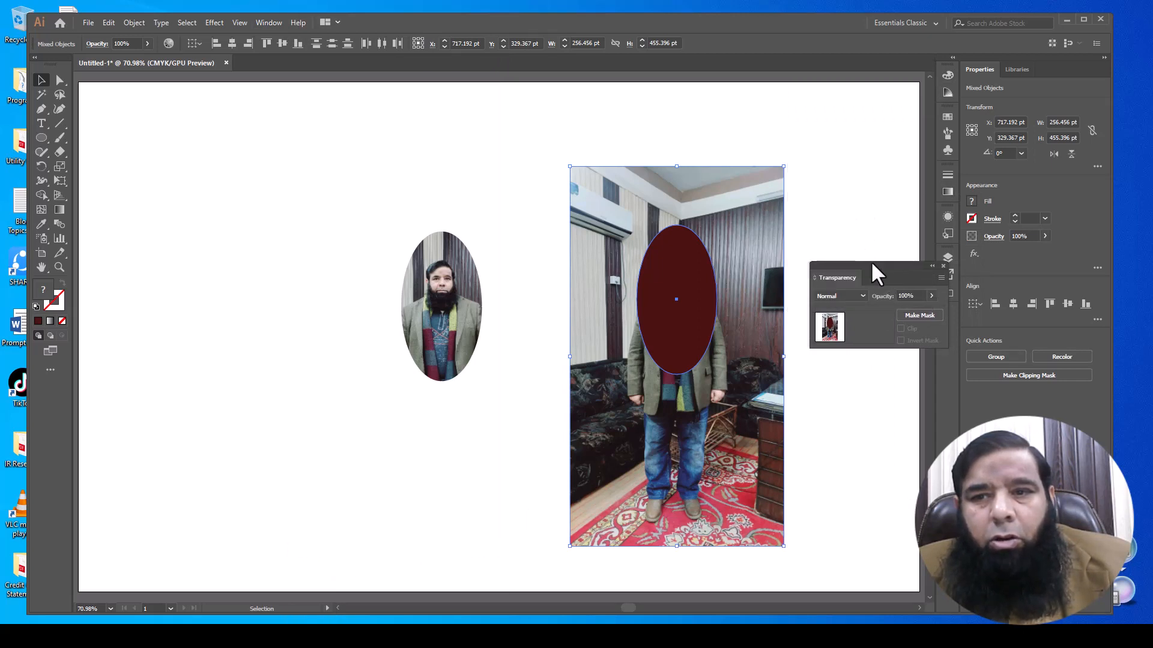
drag(872, 264, 854, 163)
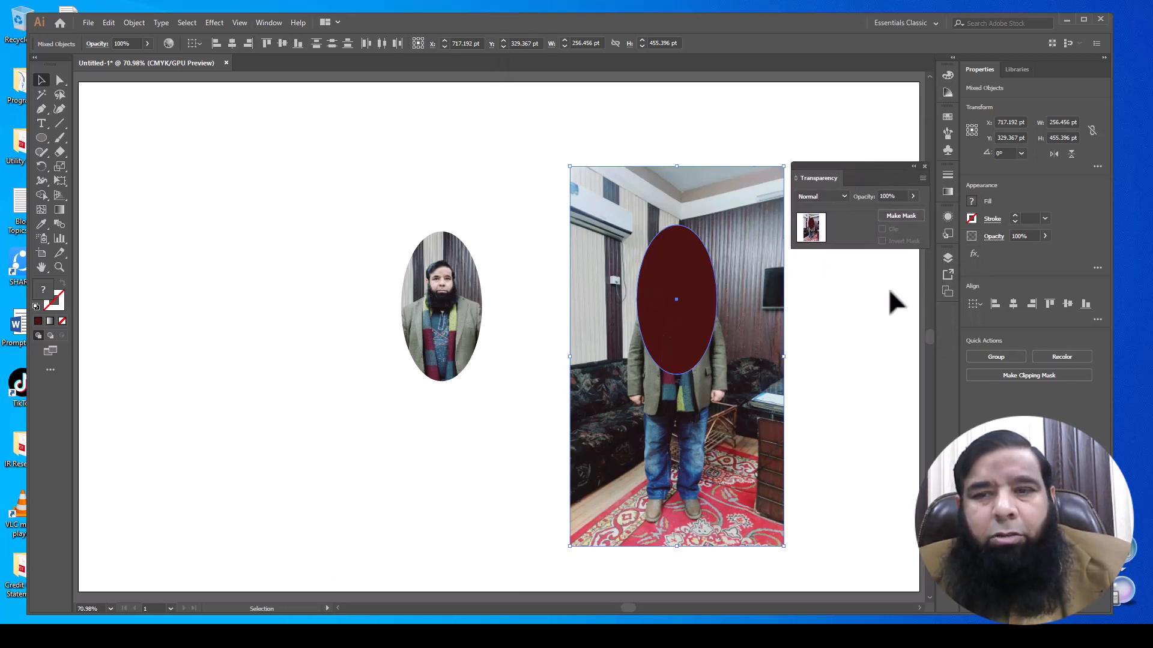
Step: Try making an opacity mask from the second photo and its dark red ellipse, and undo it
click(901, 216)
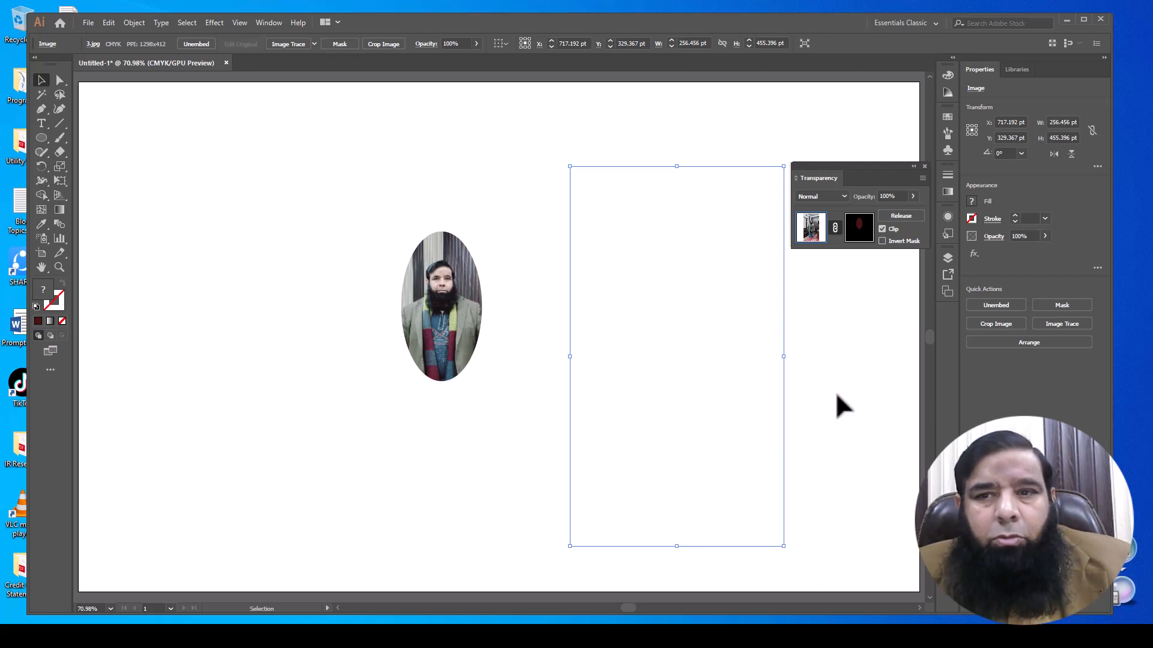
key(ctrl+z)
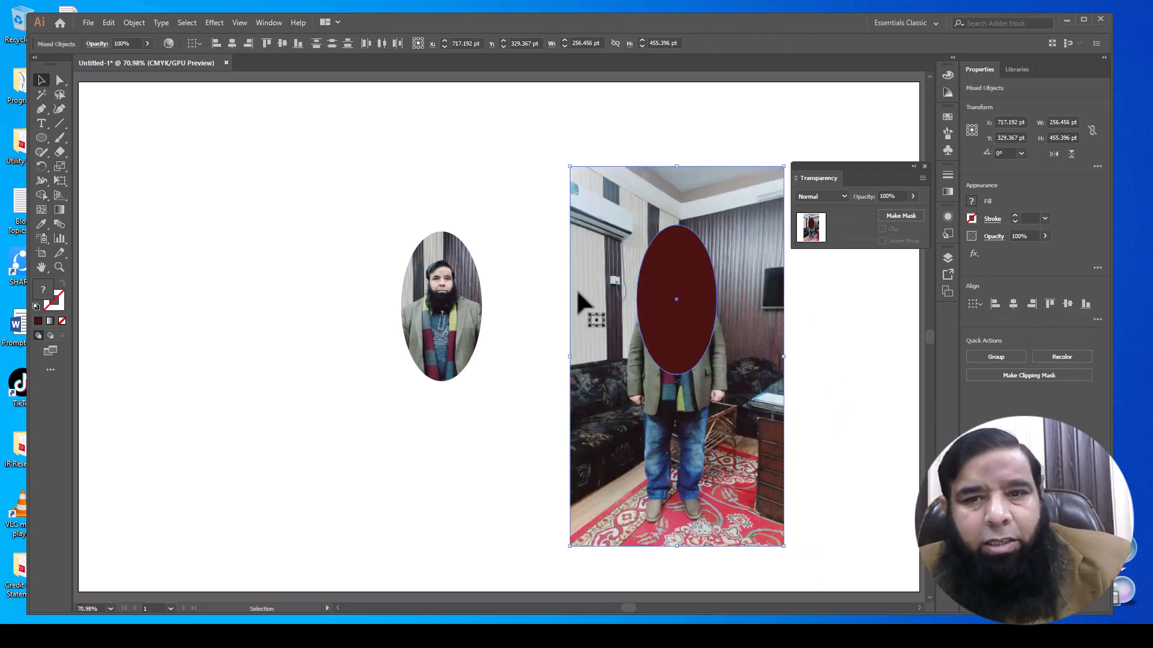
click(560, 283)
drag(560, 283, 643, 197)
click(900, 216)
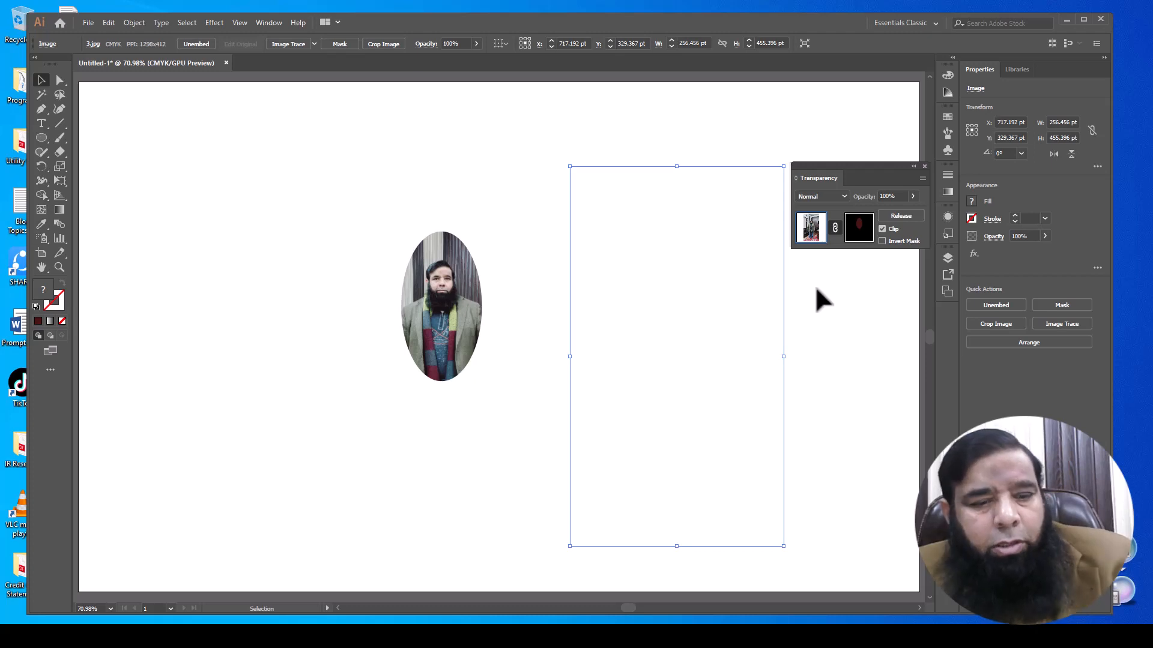
key(ctrl+z)
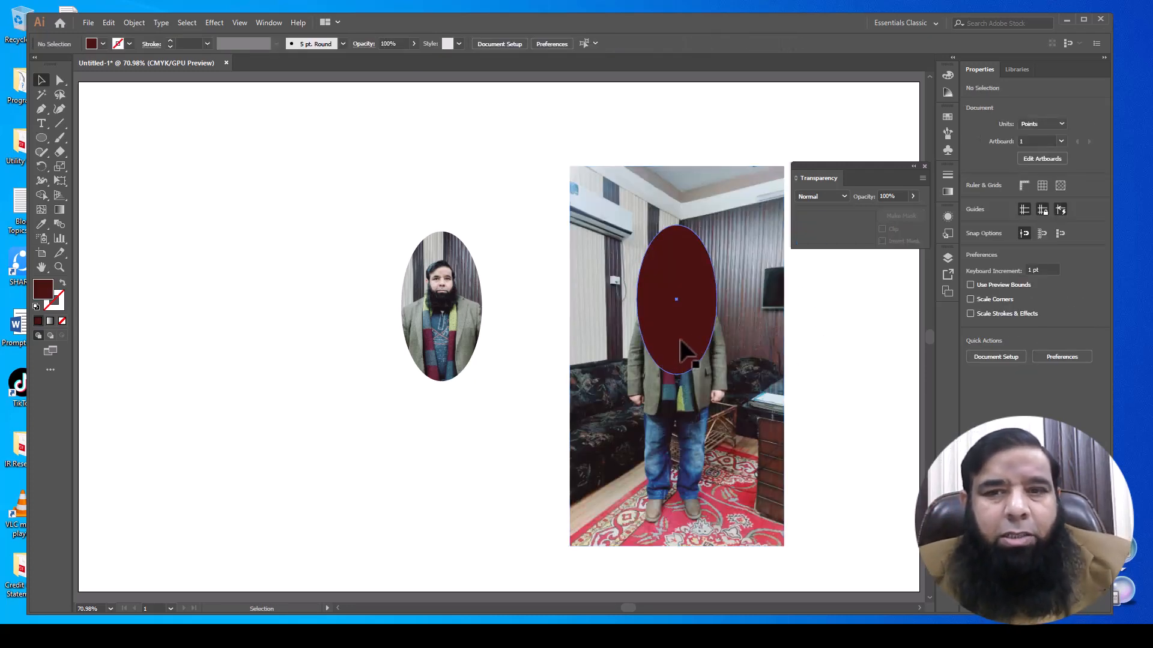
Step: Move the ellipse off the second photo and cover the photo's upper part with a full-width rectangle about 256 by 135 pt
drag(680, 340, 531, 231)
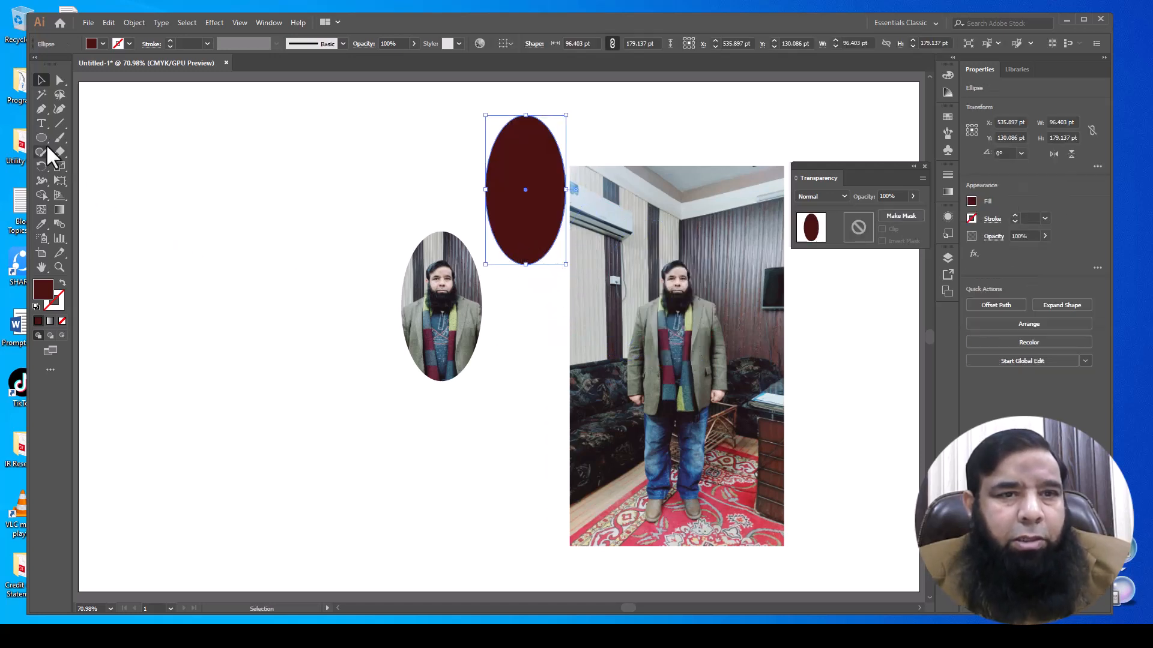
drag(46, 143, 84, 139)
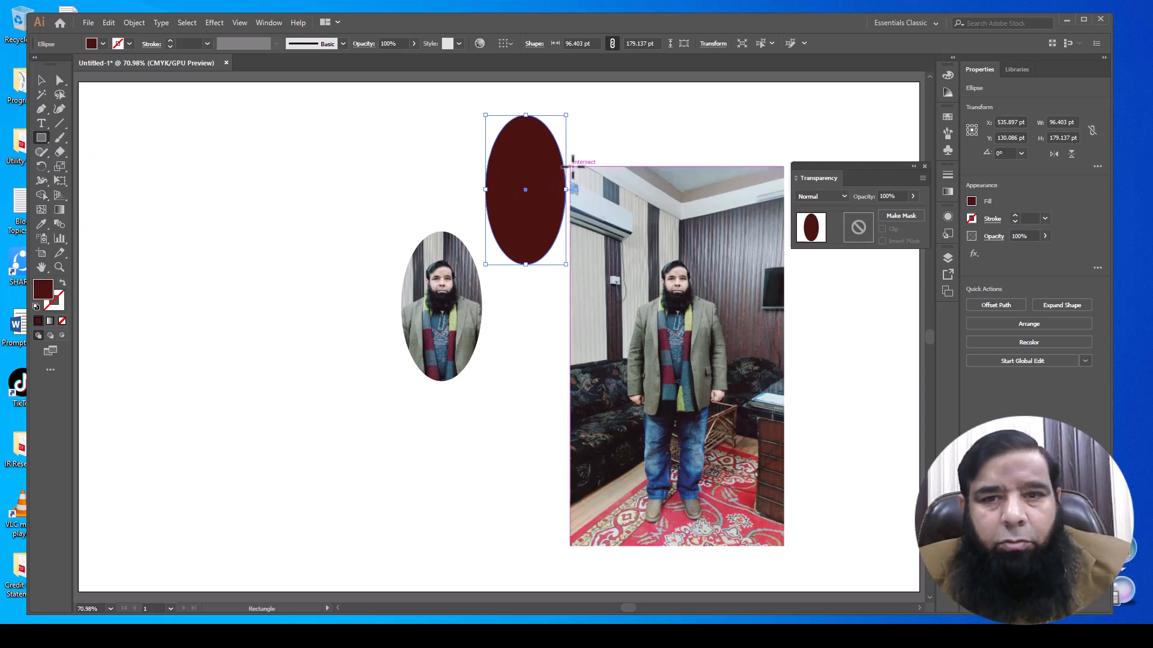
drag(570, 166, 784, 279)
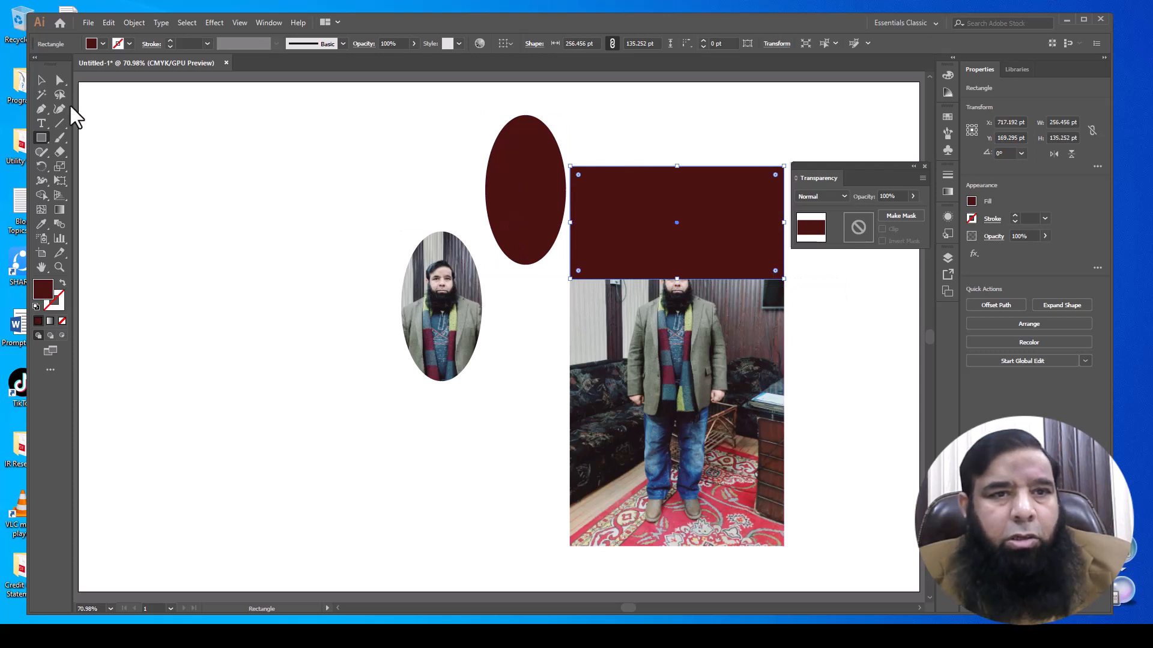
Step: Move the loose ellipse to the empty area above the clipped photo and change its fill to grey 9E9B9B
click(41, 80)
drag(503, 171, 297, 154)
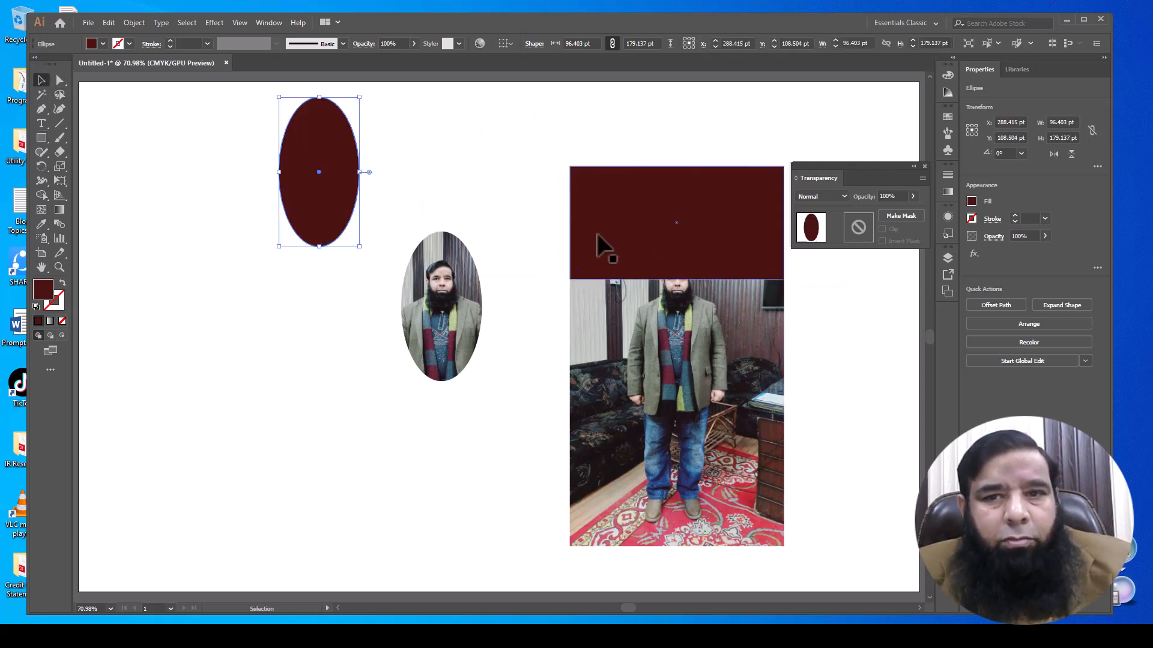
double_click(48, 295)
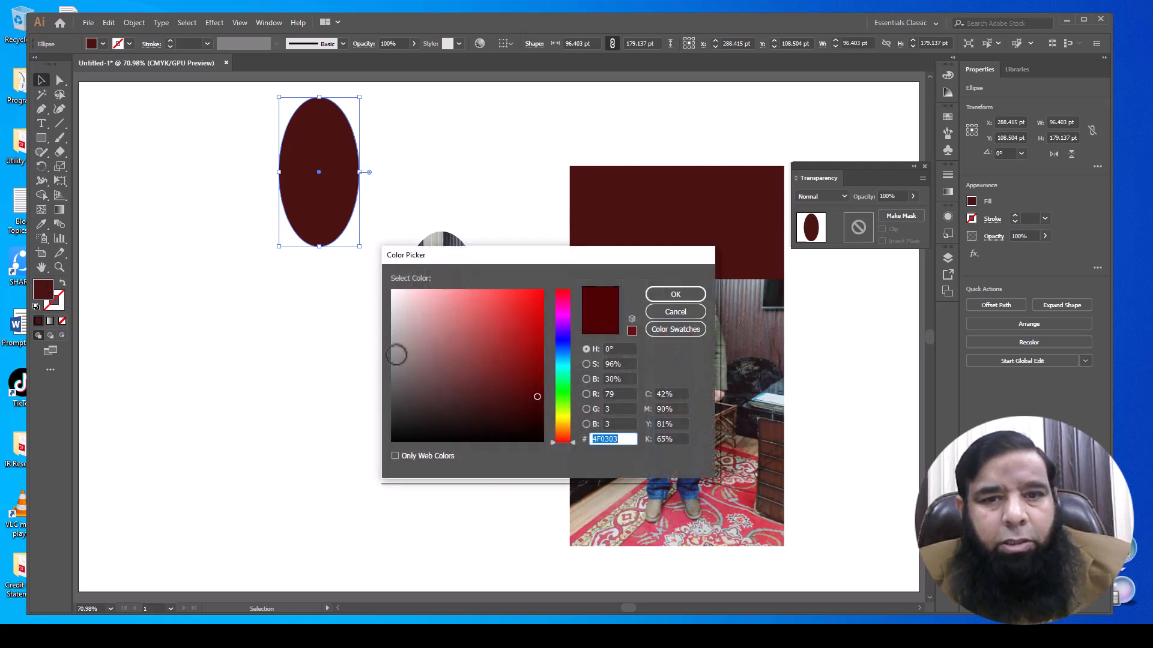
click(394, 366)
click(674, 294)
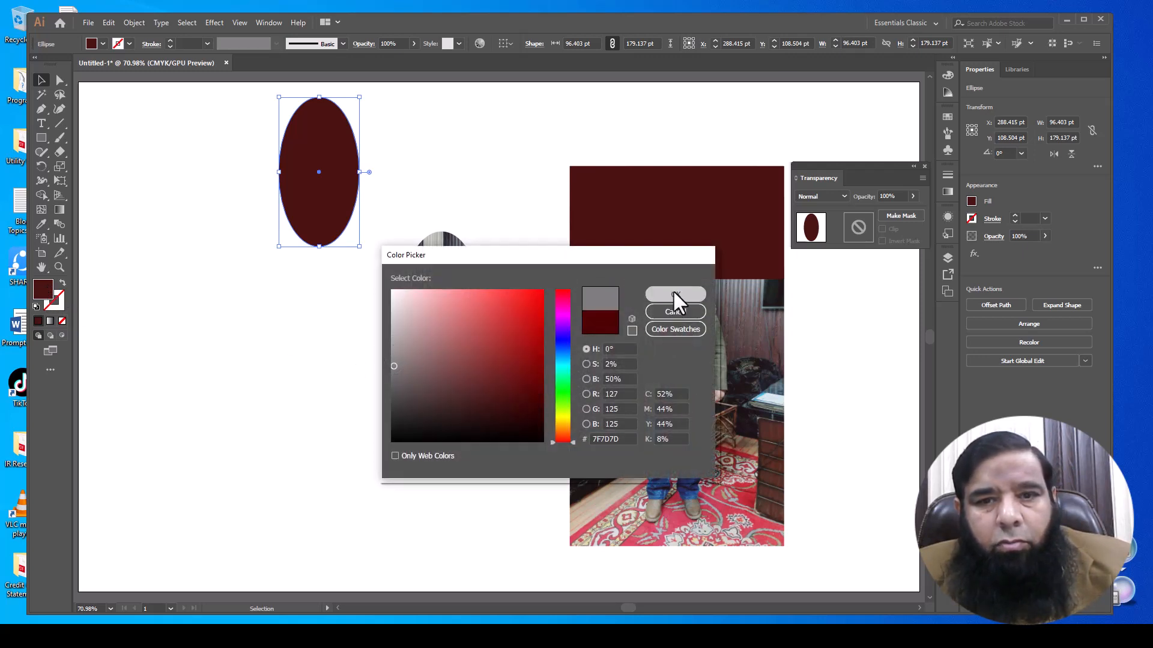
click(394, 347)
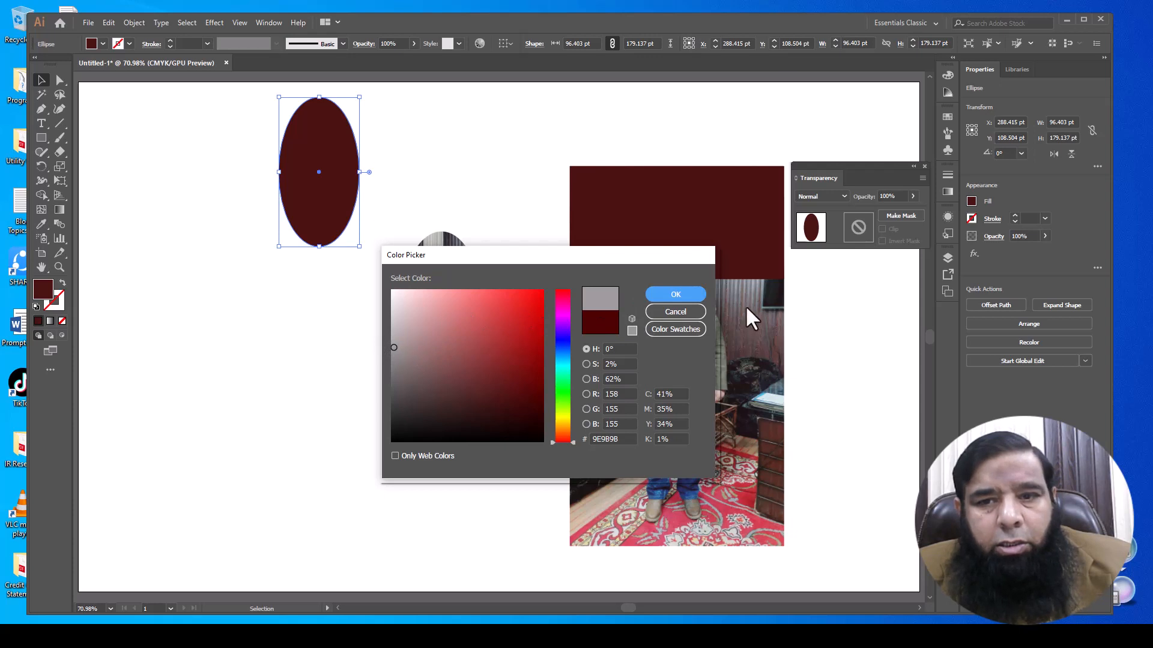
click(673, 295)
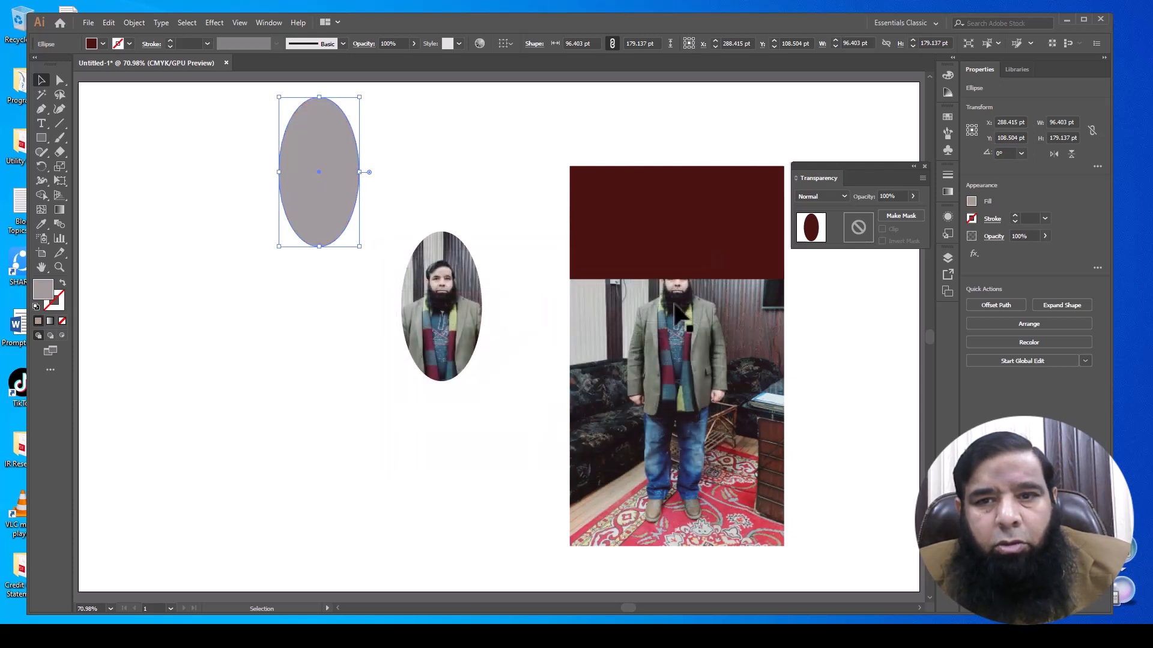
Step: Change the fill of the dark red rectangle on the photo's upper part to grey 7C7A7A
click(670, 222)
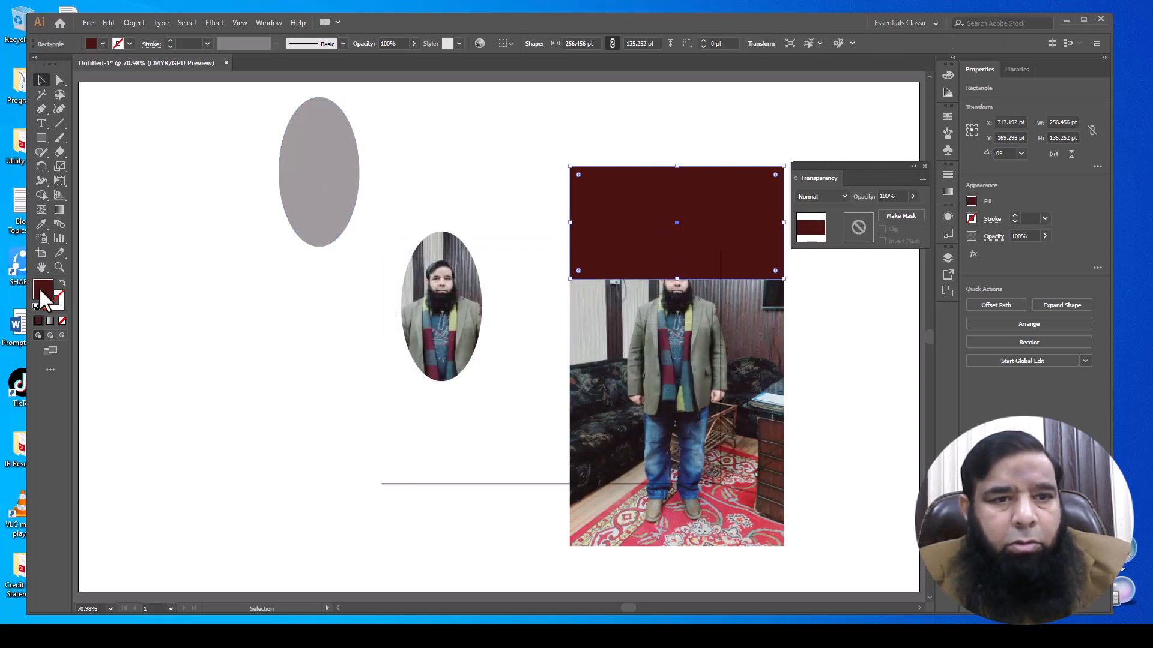
double_click(45, 296)
click(395, 380)
click(394, 367)
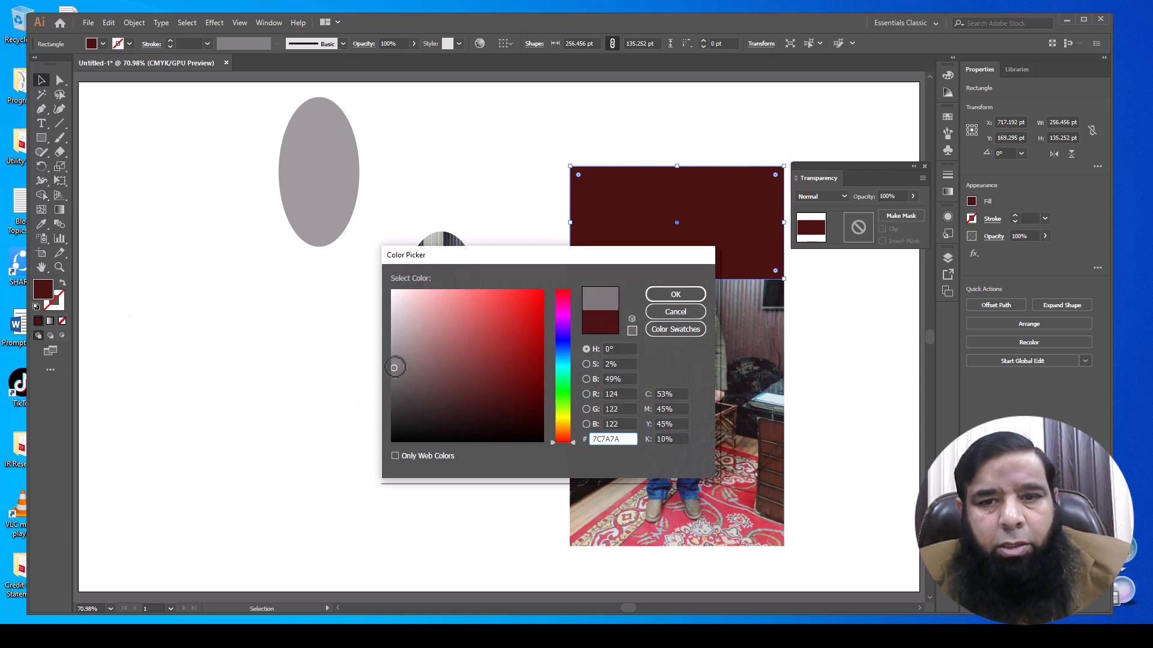
click(692, 295)
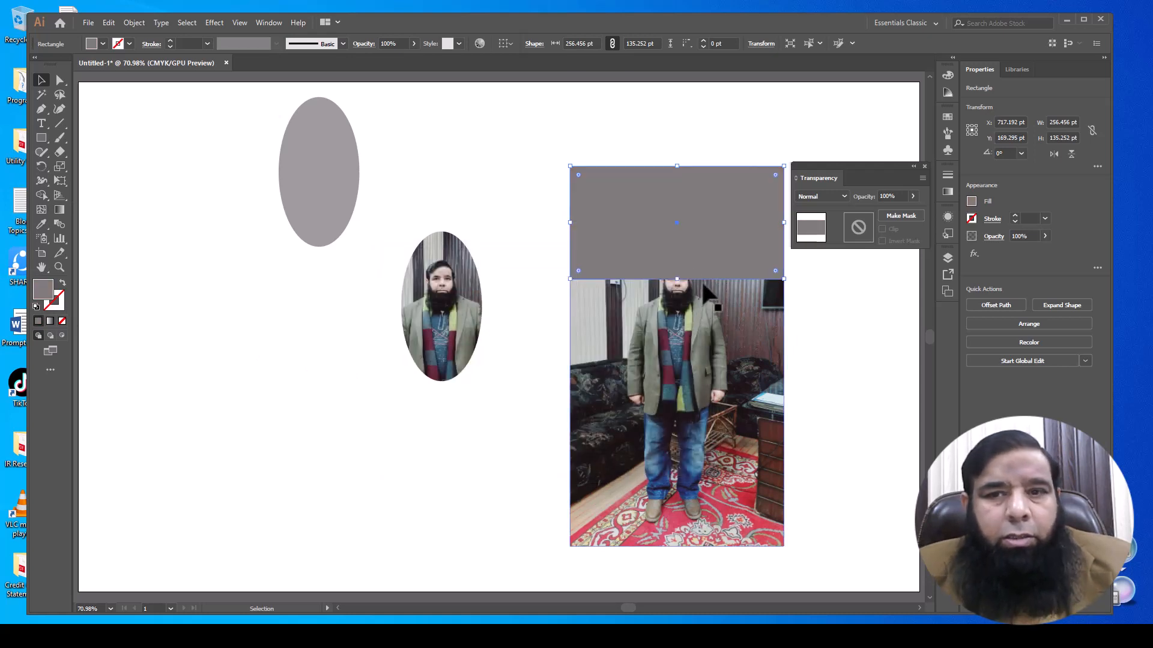
Step: Duplicate the grey rectangle directly below itself and fill the copy with white FFFFFF
drag(705, 241, 697, 352)
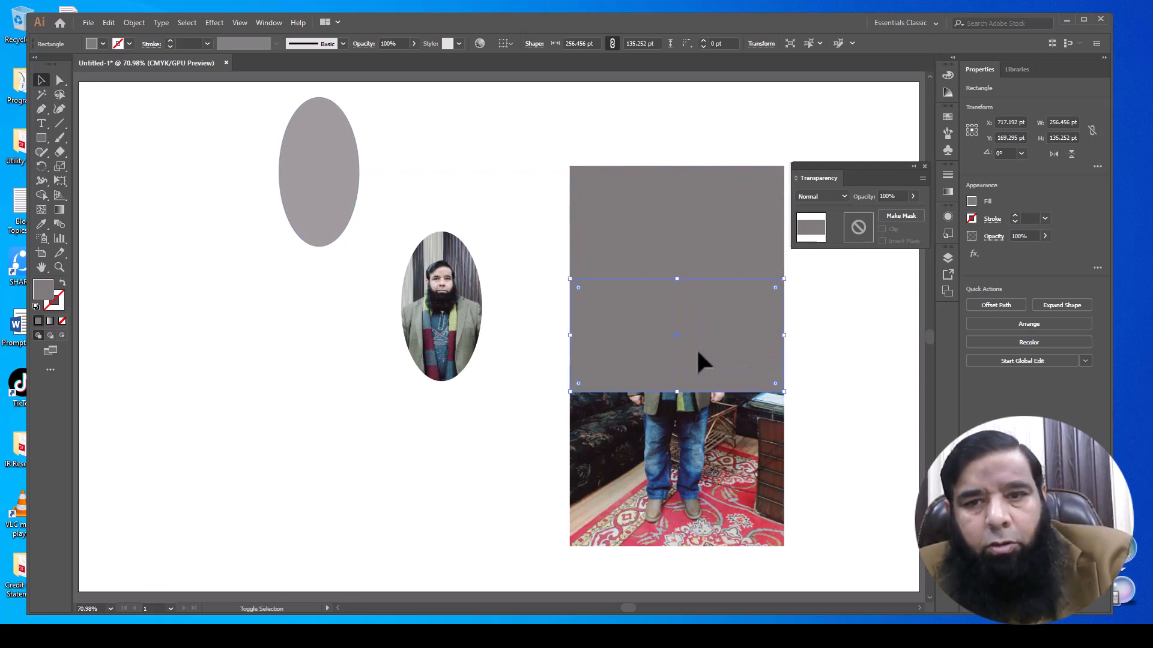
double_click(42, 293)
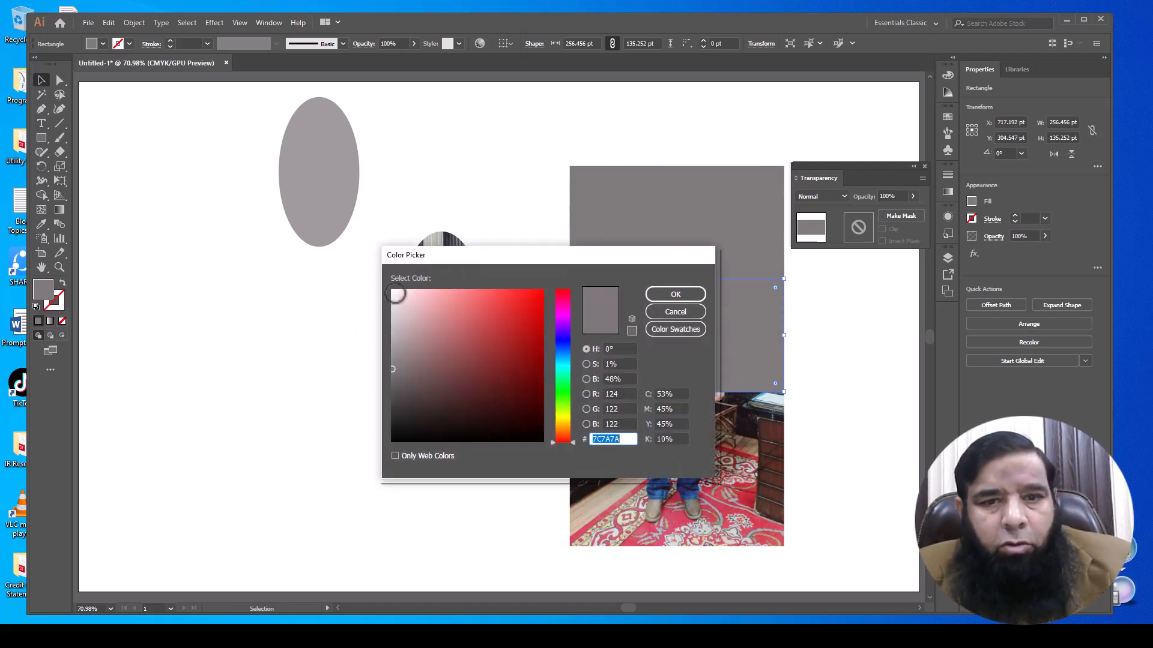
click(392, 292)
click(659, 295)
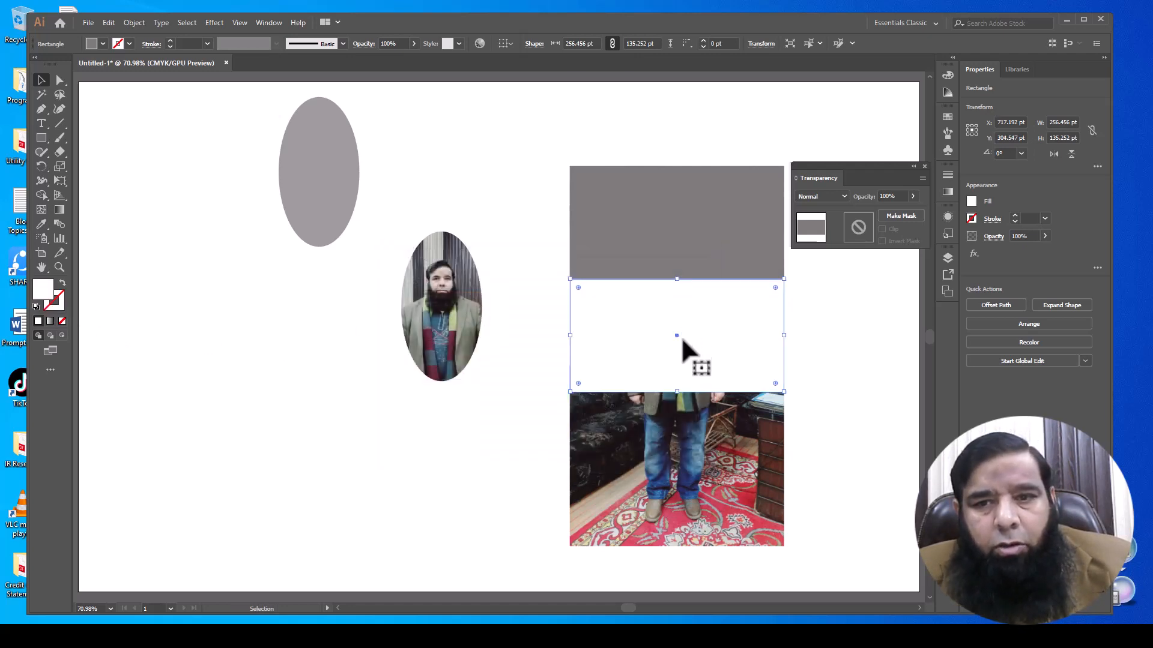
Step: Add a third rectangle below the white one, reaching the photo's lower edge, about 185 pt tall, filled with black 020202
drag(685, 348, 686, 463)
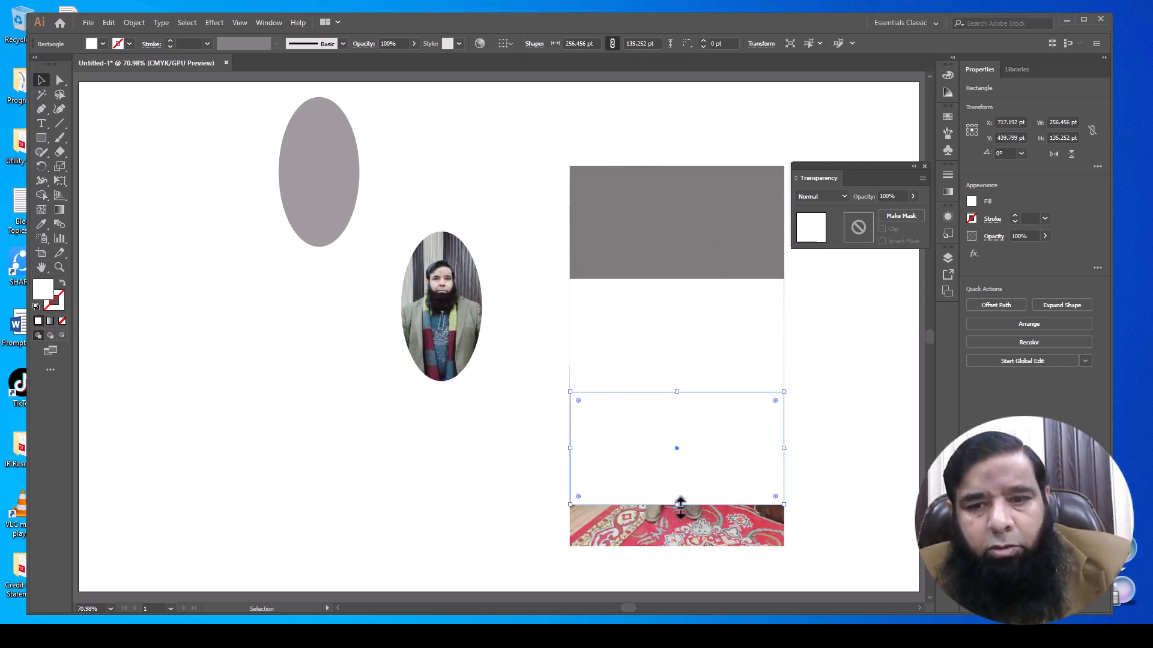
drag(677, 505, 679, 548)
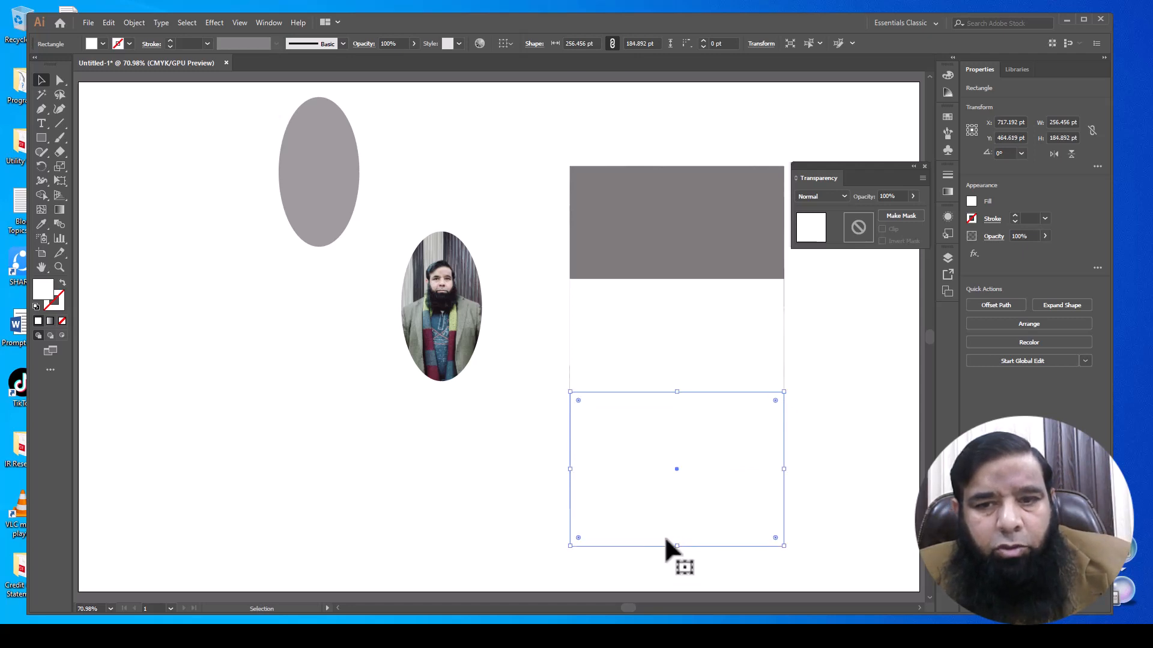
double_click(45, 298)
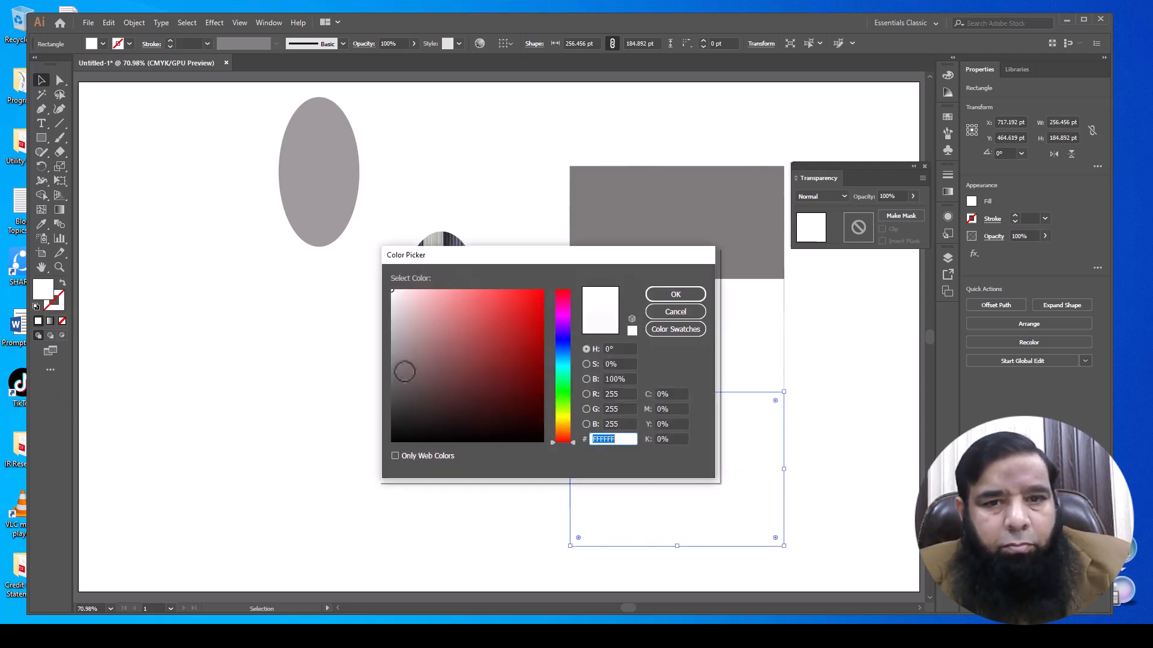
click(391, 440)
click(670, 297)
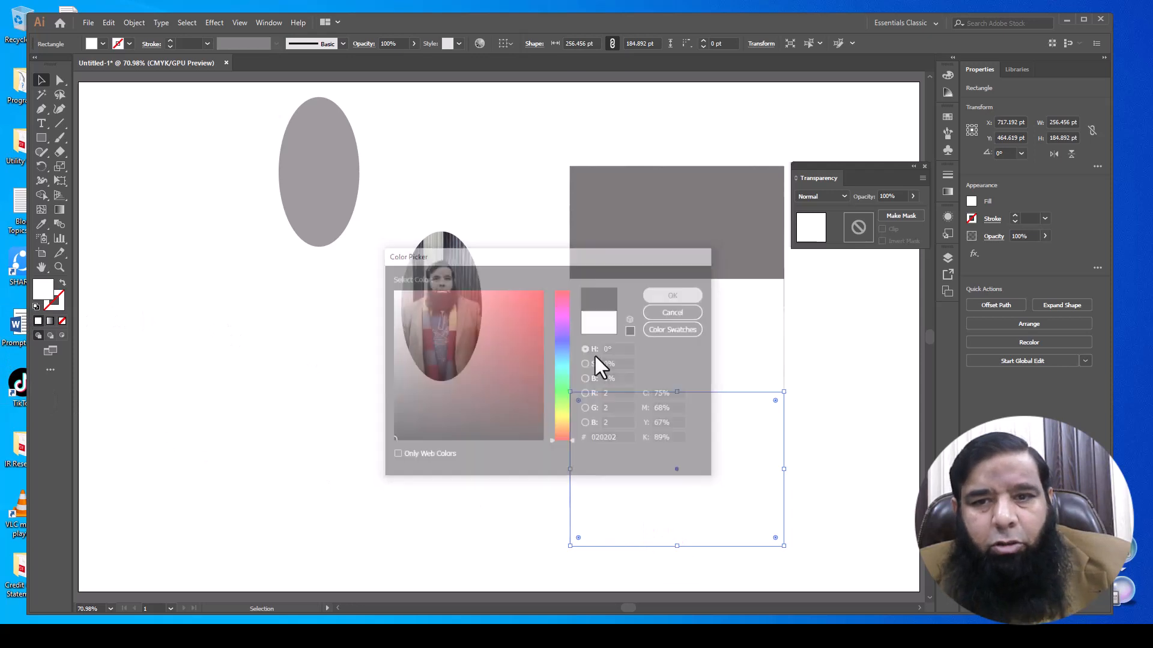
click(499, 484)
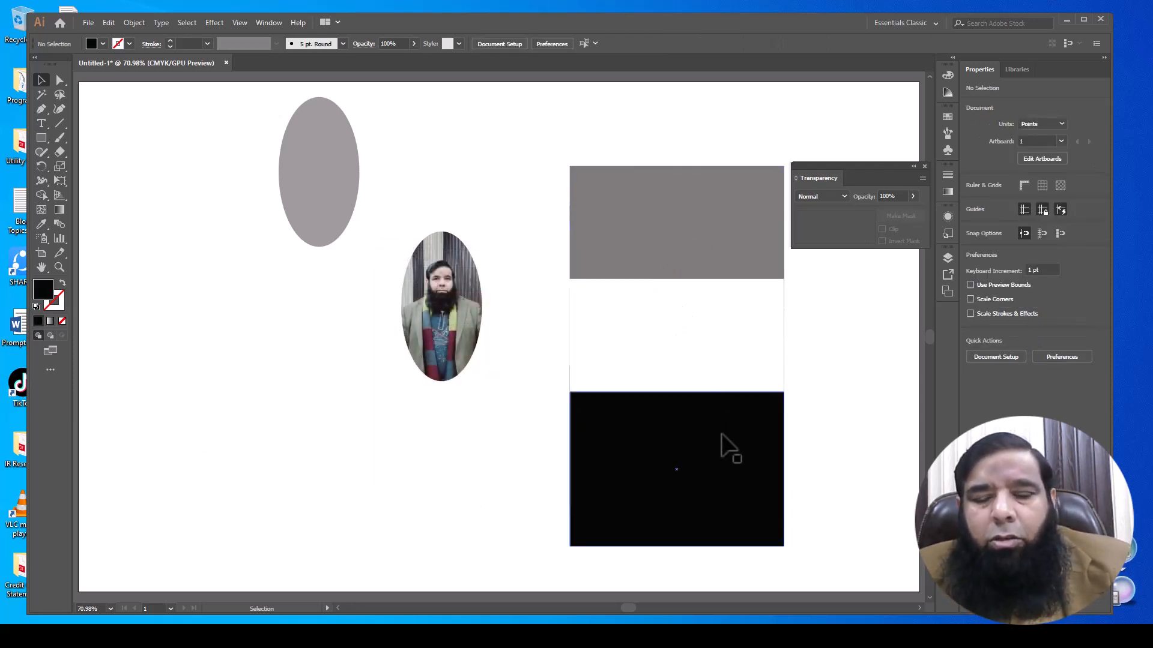
Step: Group the grey, white and black rectangles covering the photo
click(709, 267)
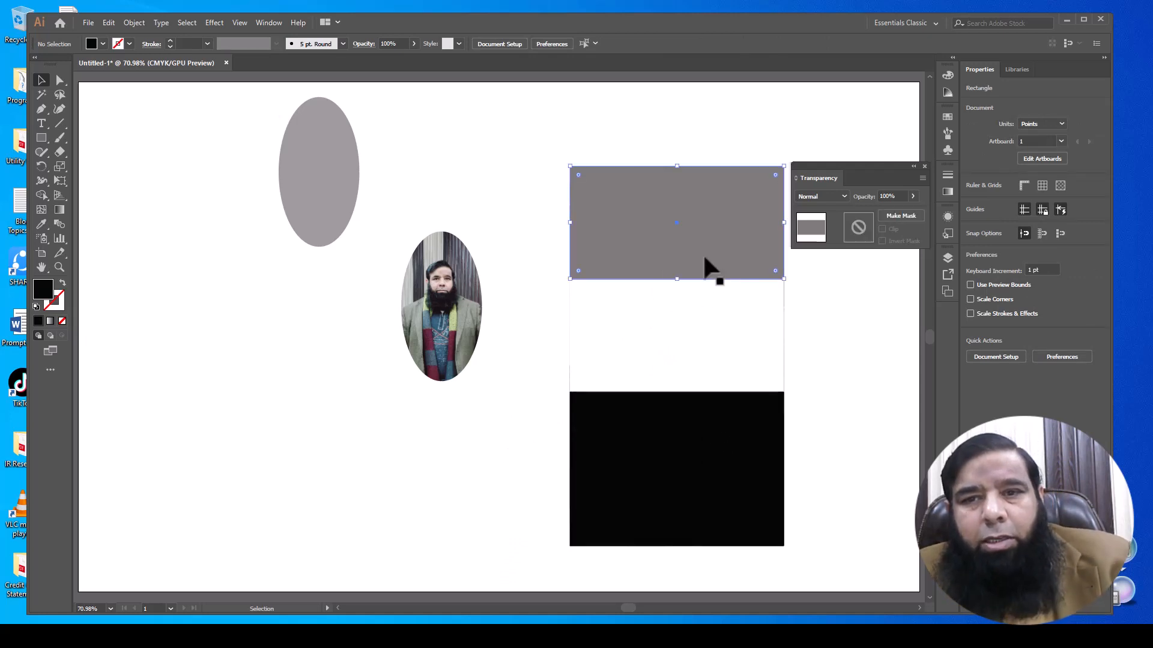
shift+click(708, 358)
shift+click(705, 445)
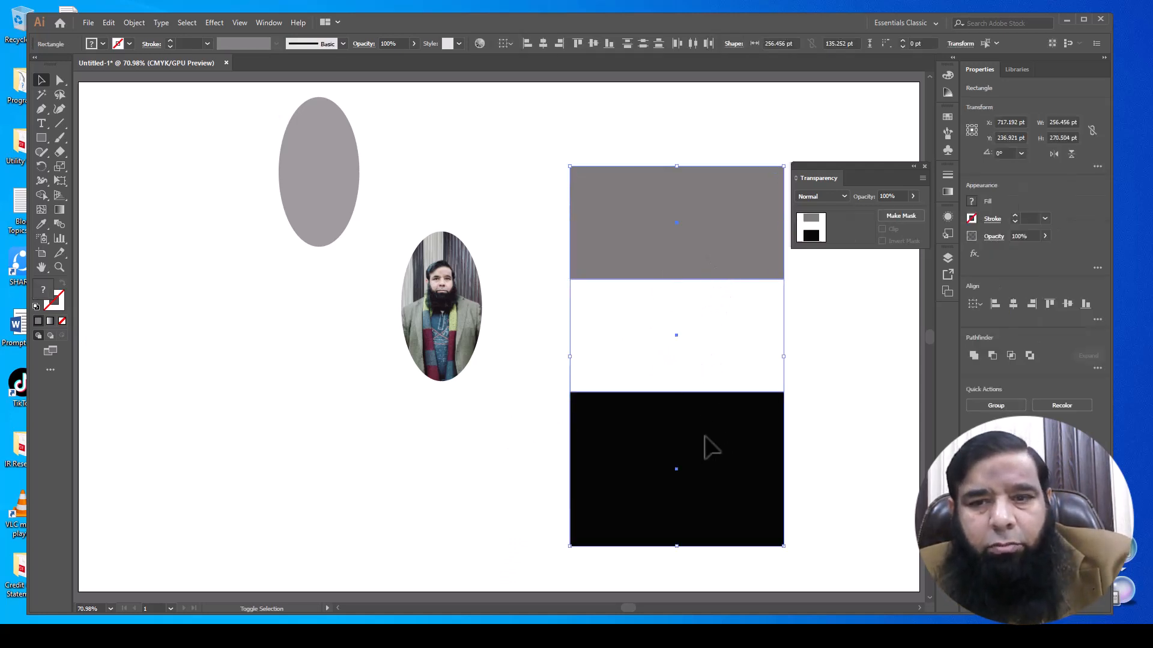
key(ctrl+g)
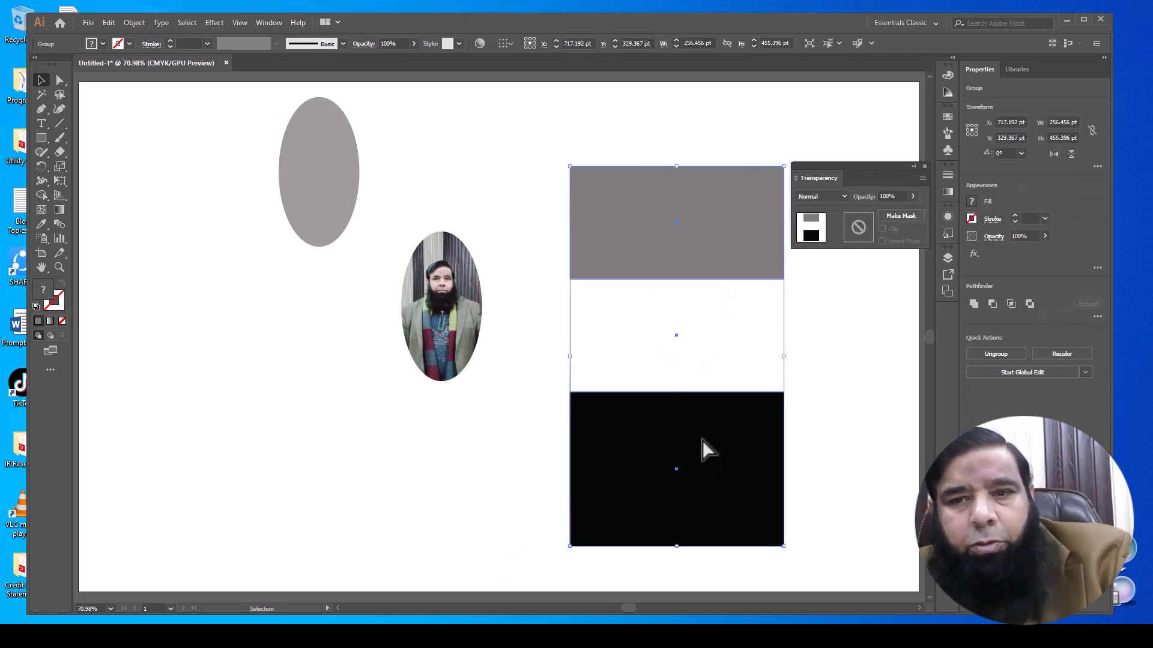
Step: Try making an opacity mask from the photo and the rectangle group, and undo it
drag(543, 125, 734, 505)
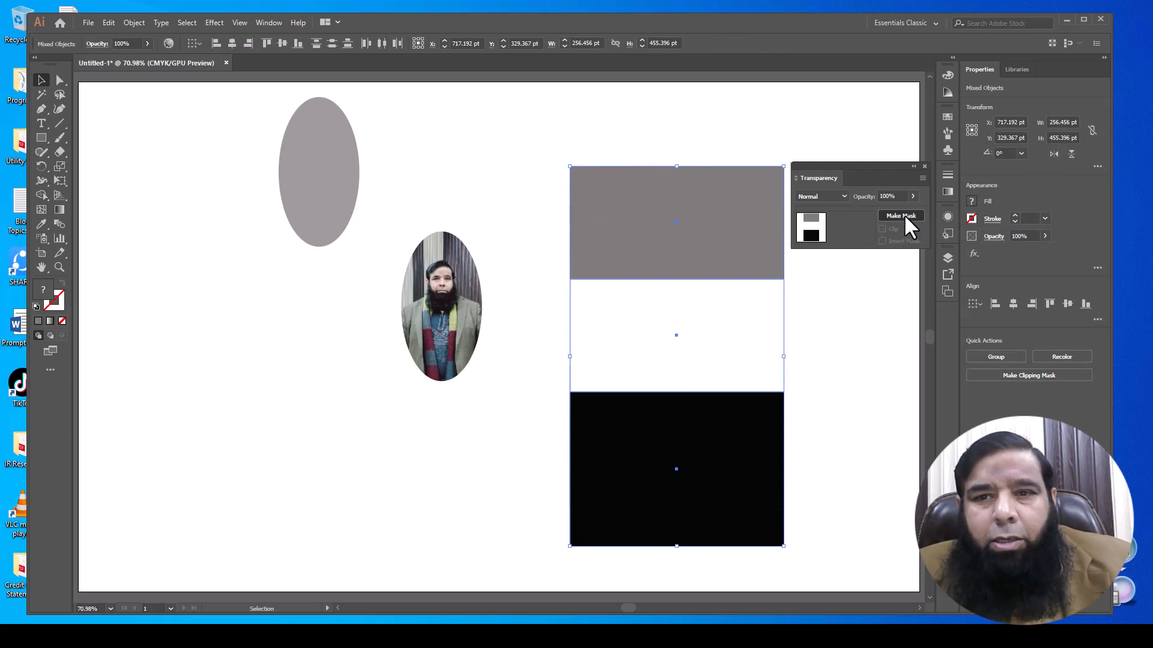
click(903, 215)
click(881, 356)
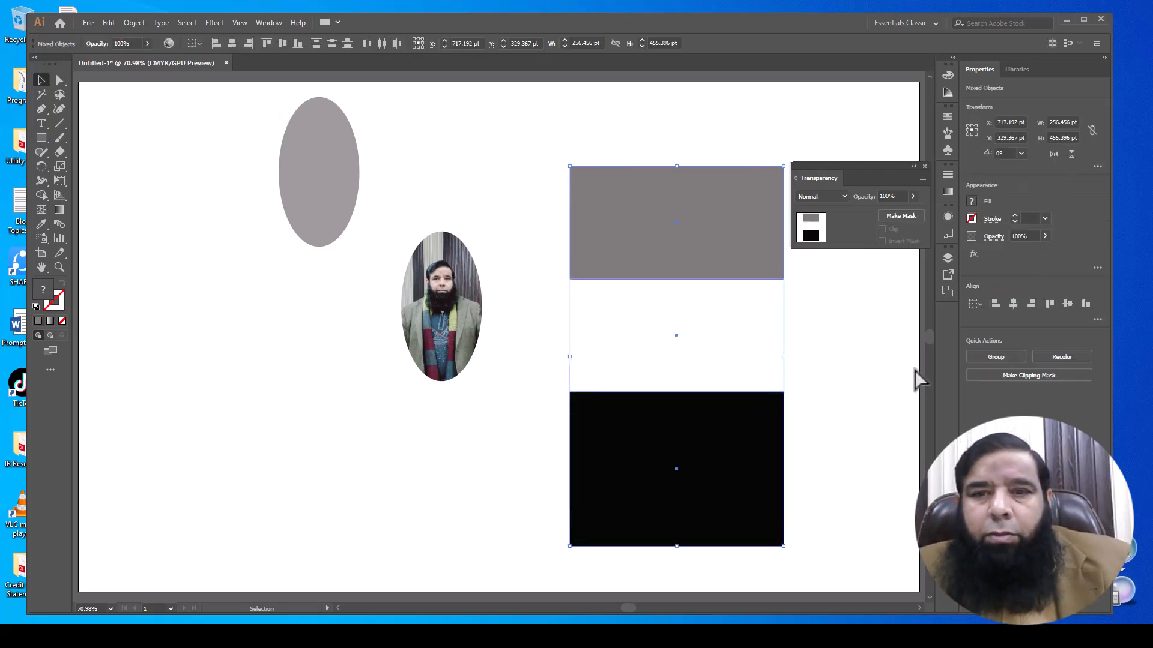
key(ctrl+h)
key(ctrl+g)
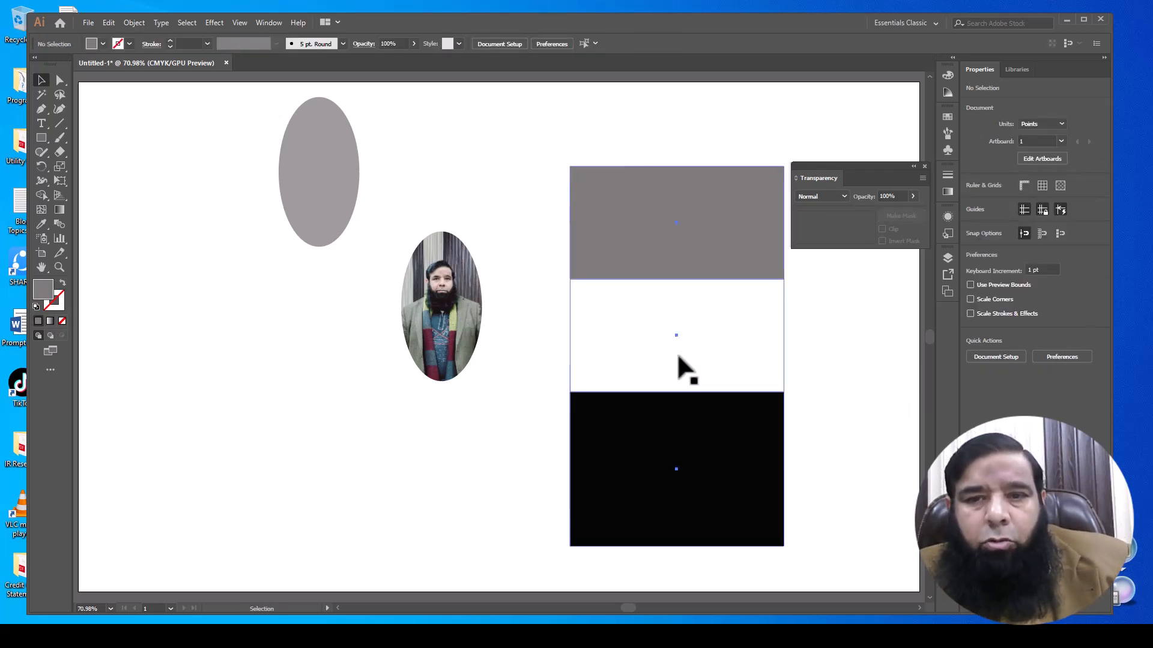
Step: Move the clipped photo beside the loose ellipse, and place the rectangle group next to the full photo with a copy covering that photo
drag(439, 339, 209, 194)
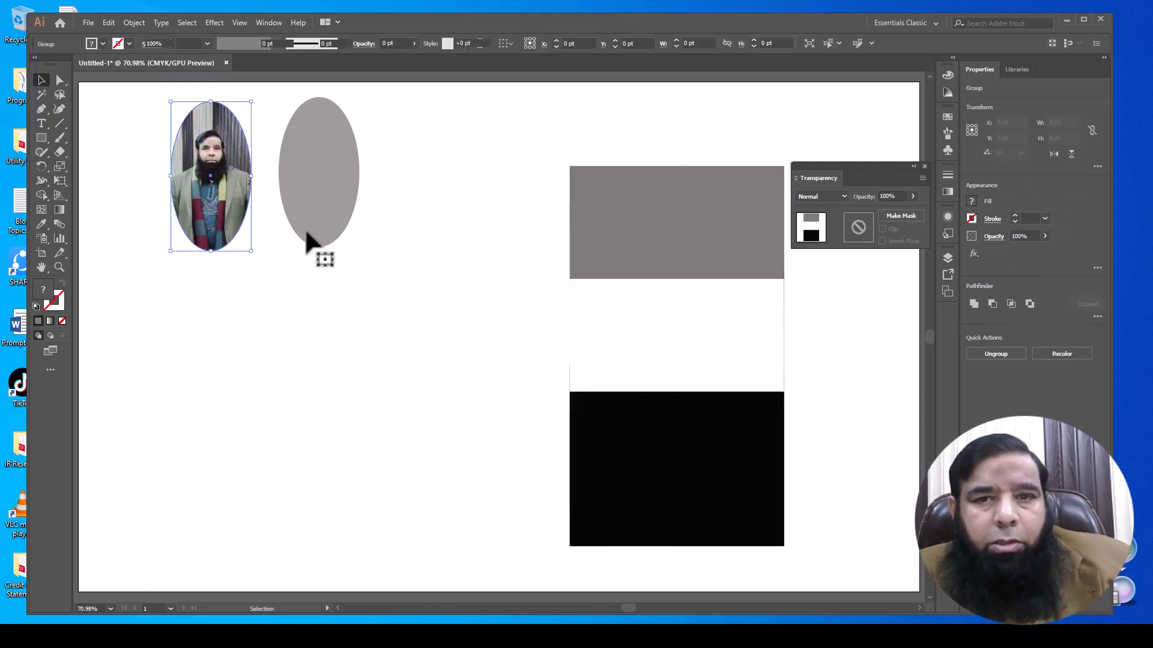
drag(678, 373, 469, 372)
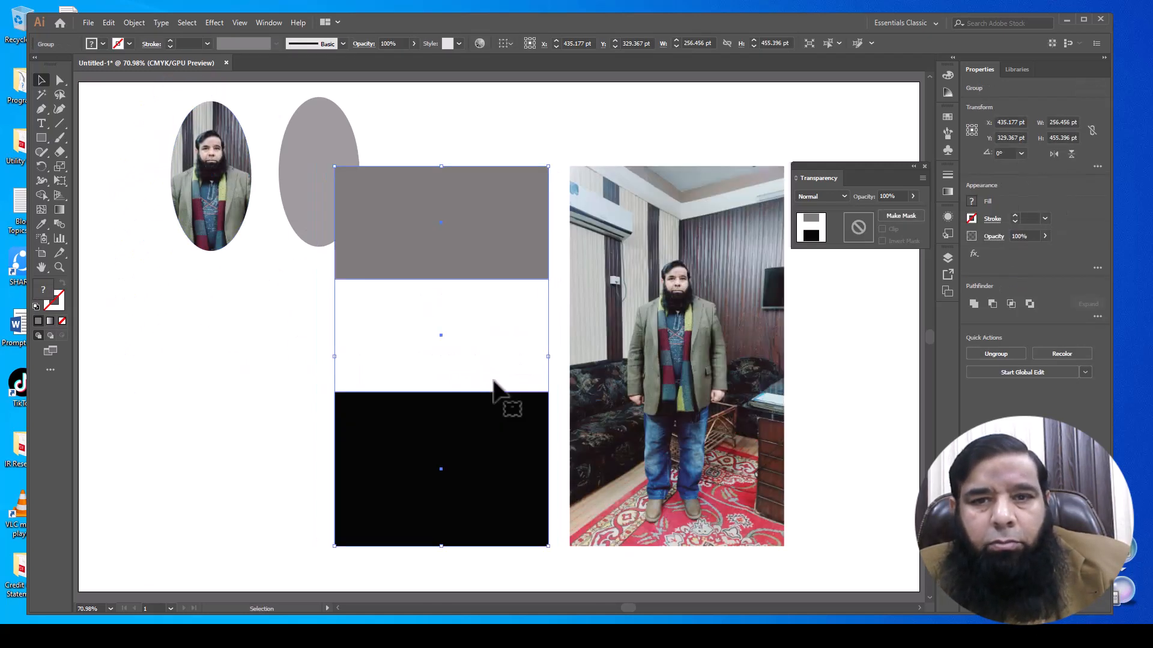
drag(481, 421, 719, 427)
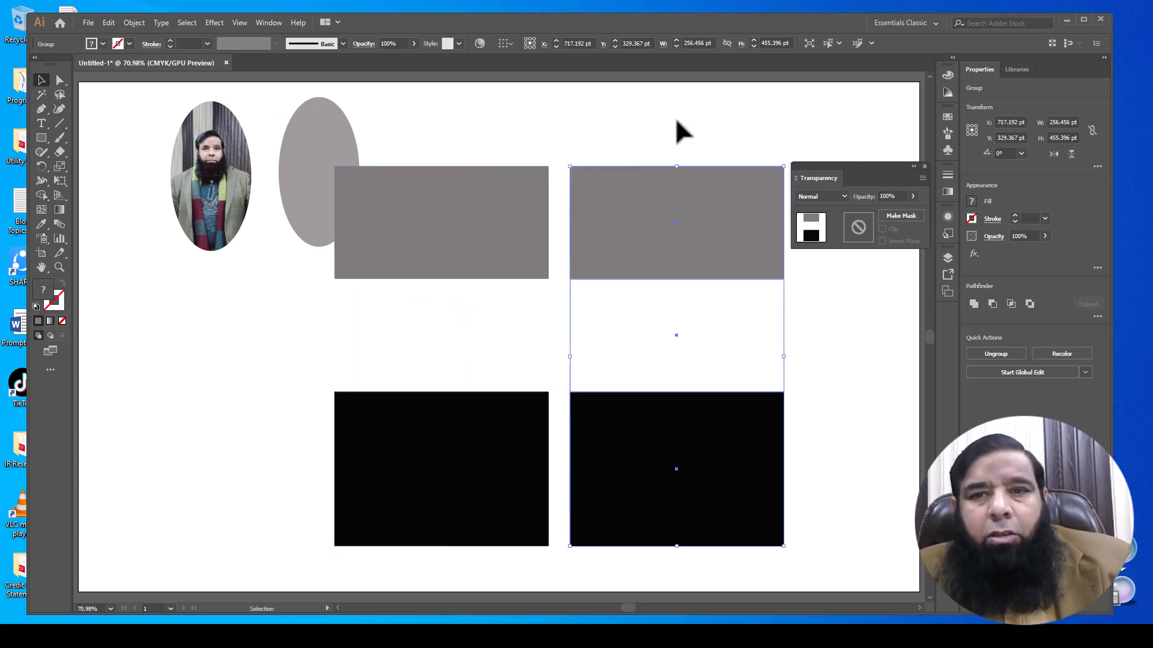
Step: Make an opacity mask from the full photo and the rectangle group covering it
drag(677, 121, 685, 428)
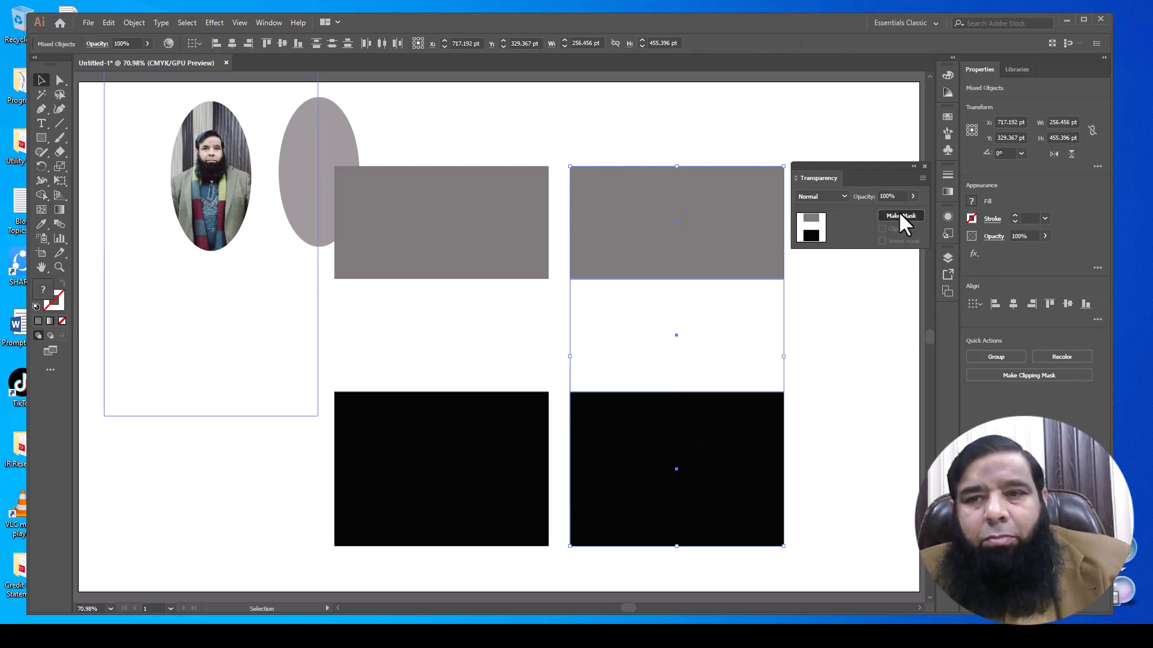
click(901, 216)
click(877, 314)
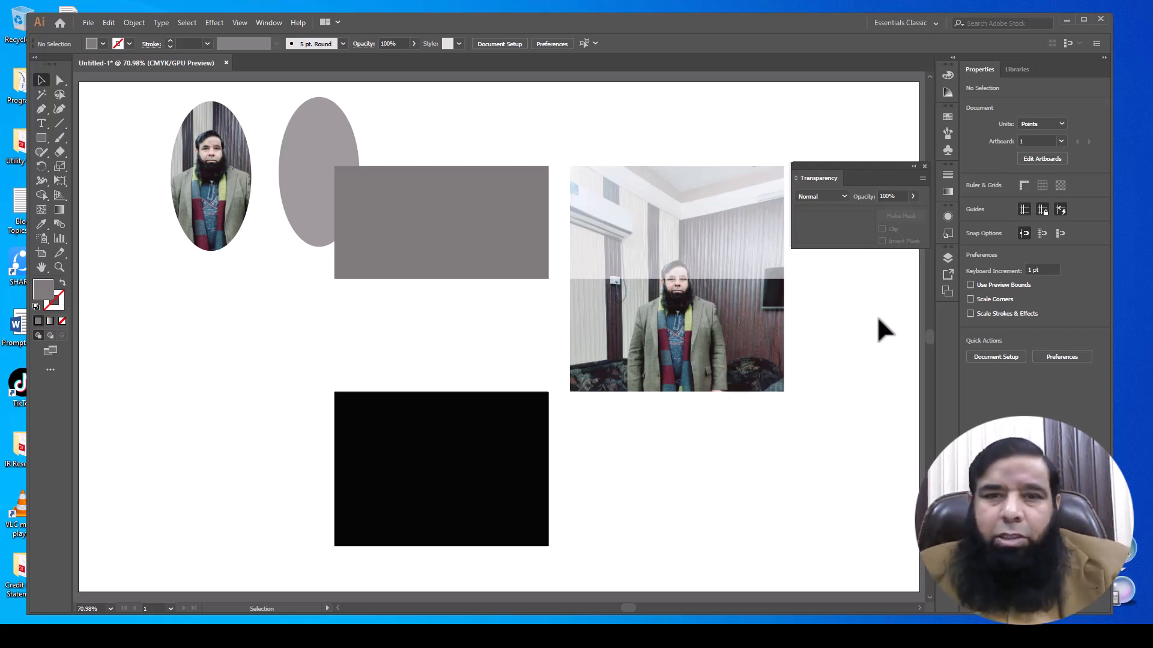
Step: Release the opacity mask from the full photo
click(715, 308)
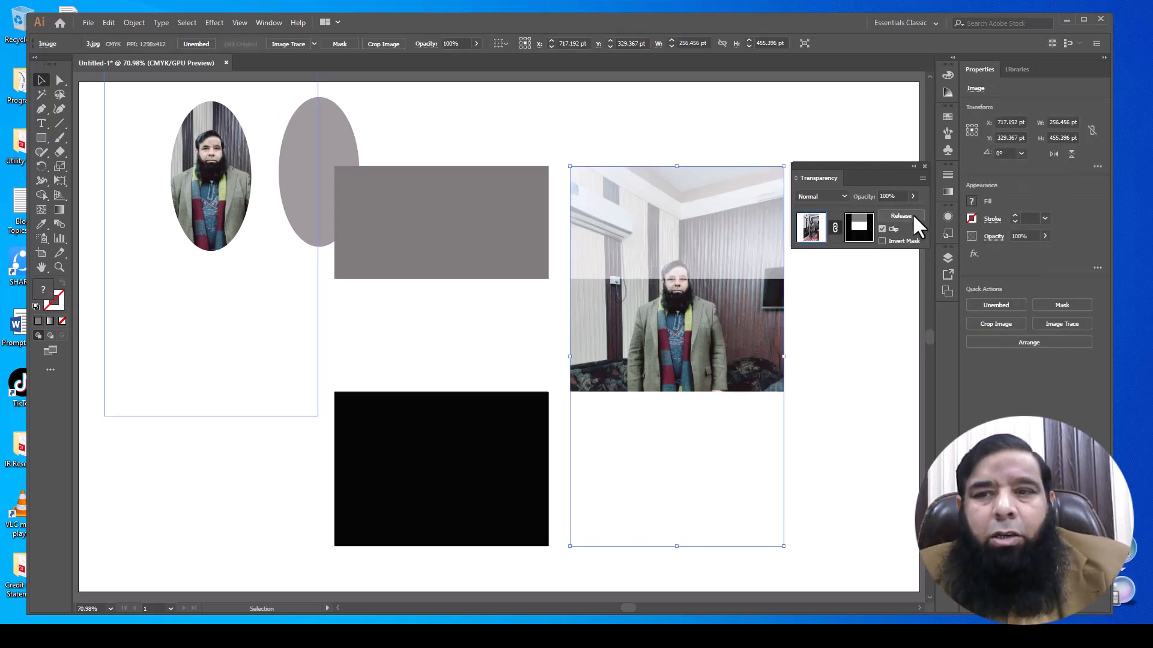
click(901, 215)
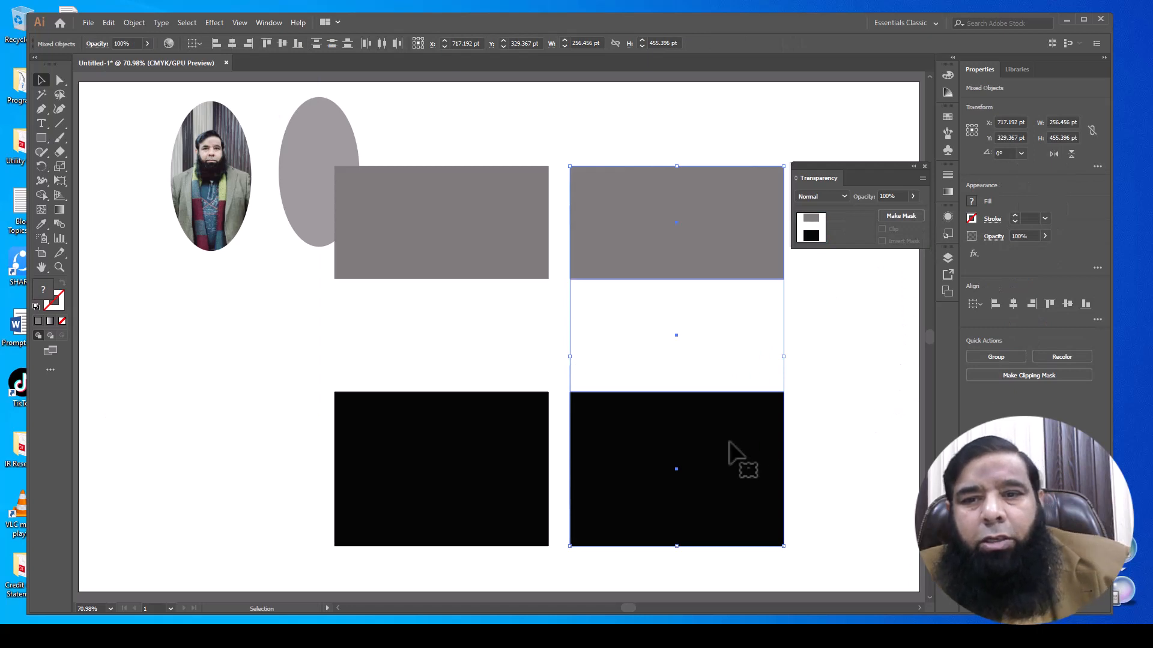
key(Delete)
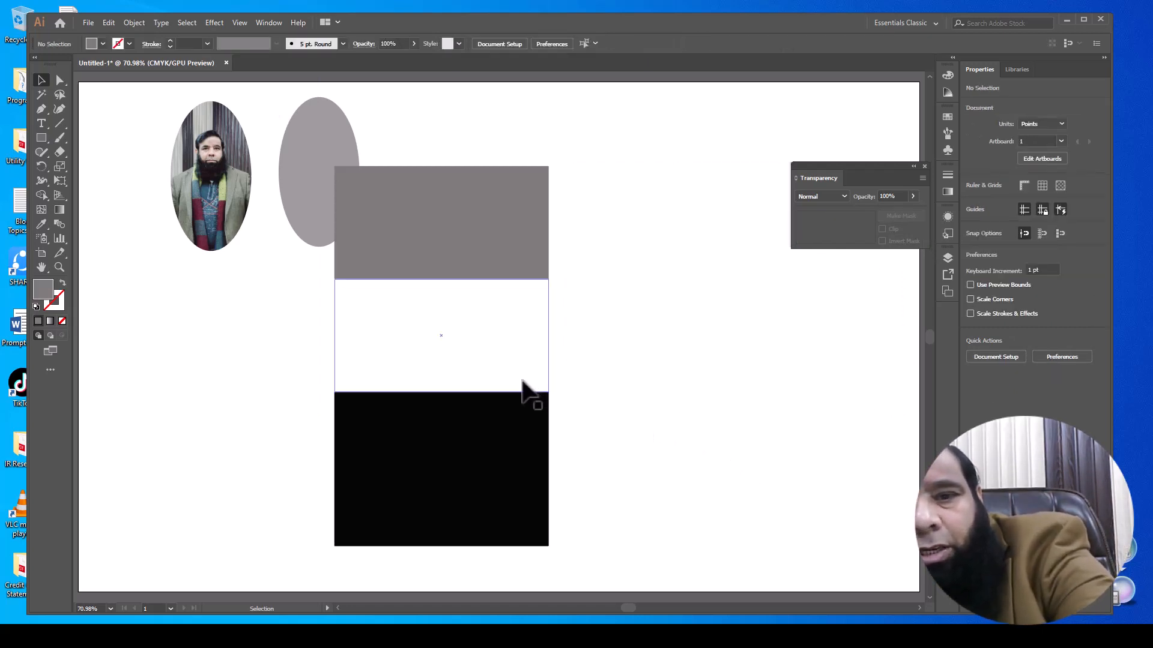
click(521, 380)
key(Delete)
key(ctrl+z)
key(ctrl+z)
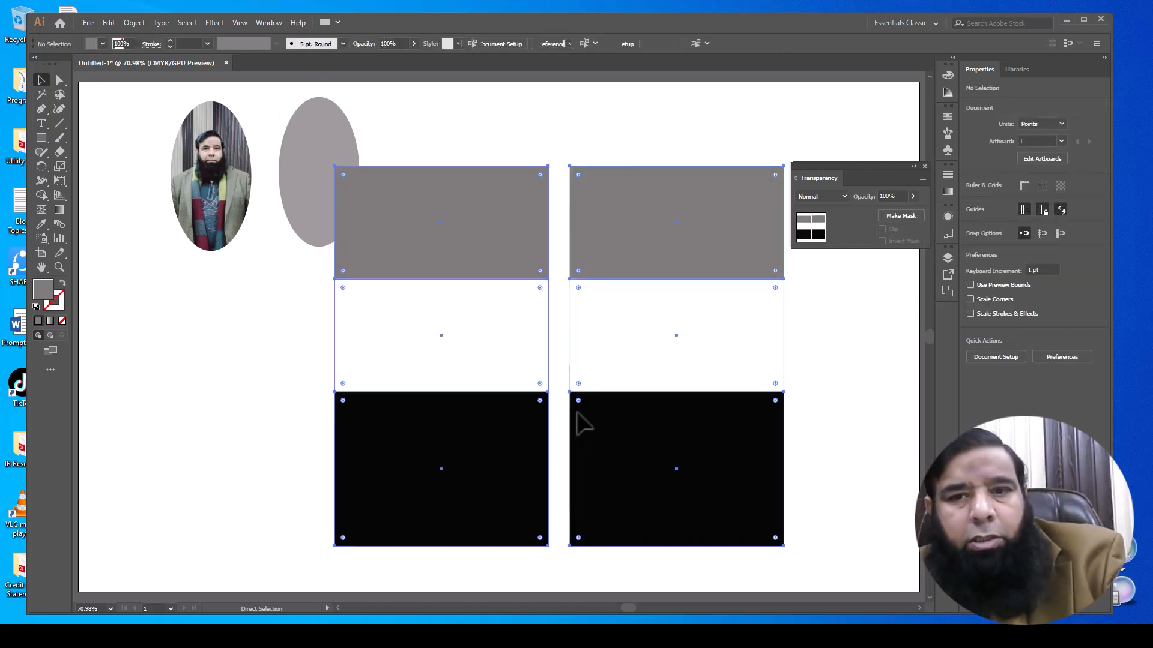
Step: Delete both rectangle groups, the one covering the photo and the one beside it
click(823, 458)
click(721, 456)
key(Delete)
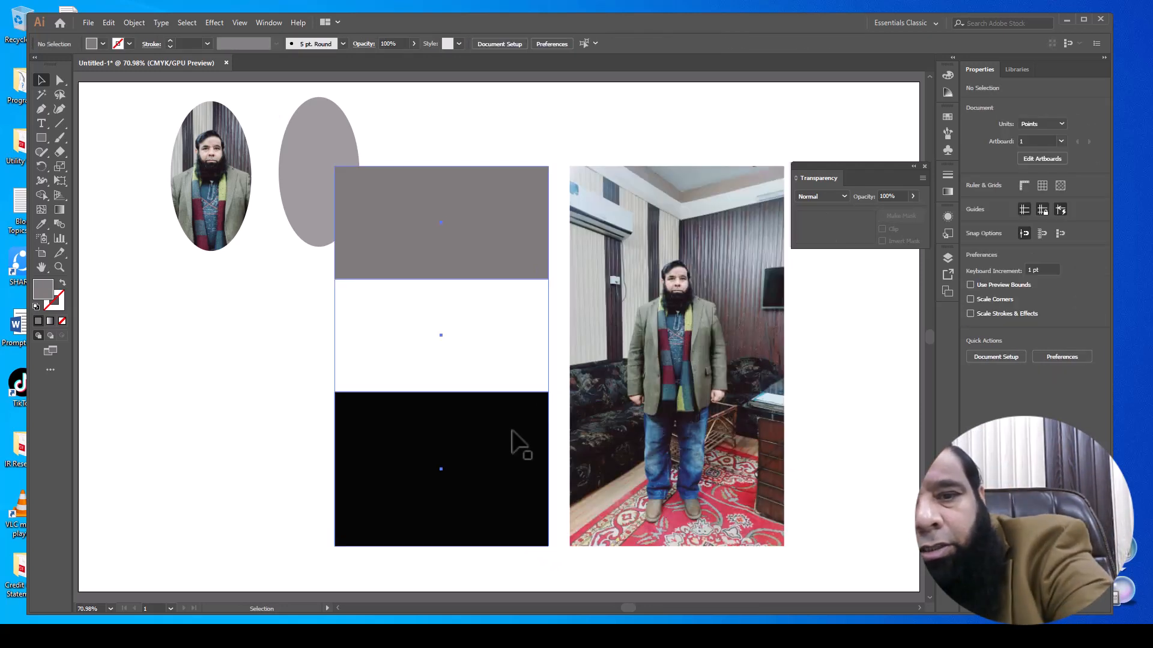
click(517, 445)
key(Delete)
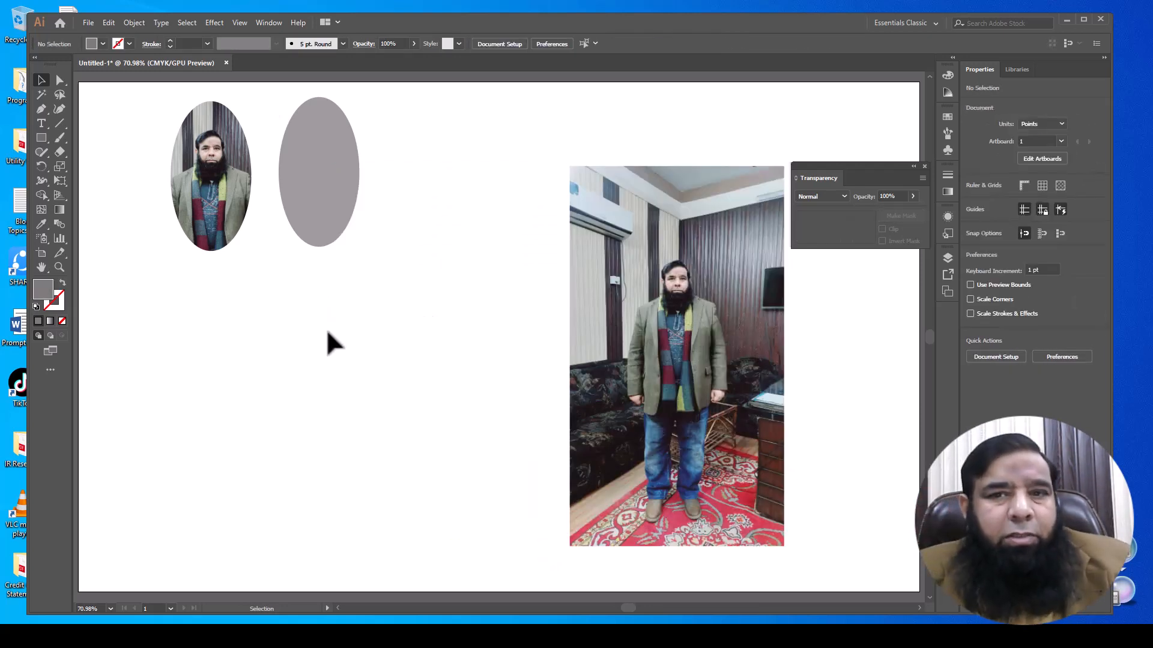
Step: Draw a rectangle about 256 by 455 pt over the whole photo and move it to the empty area beside the photo
click(41, 138)
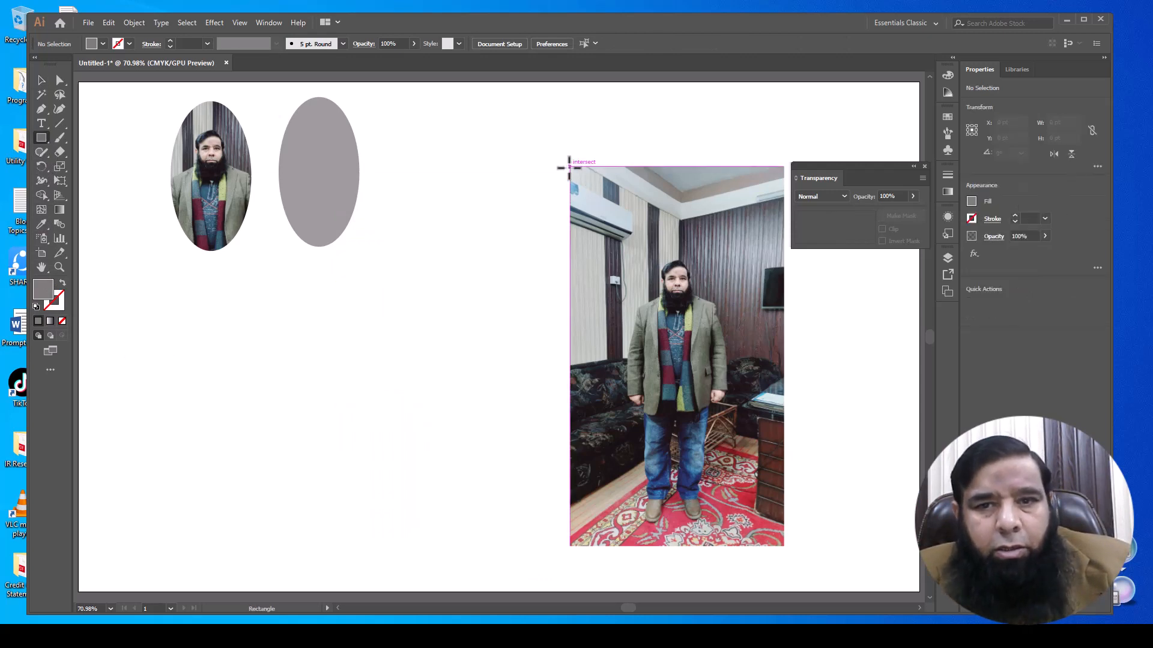
drag(569, 167, 784, 547)
click(42, 80)
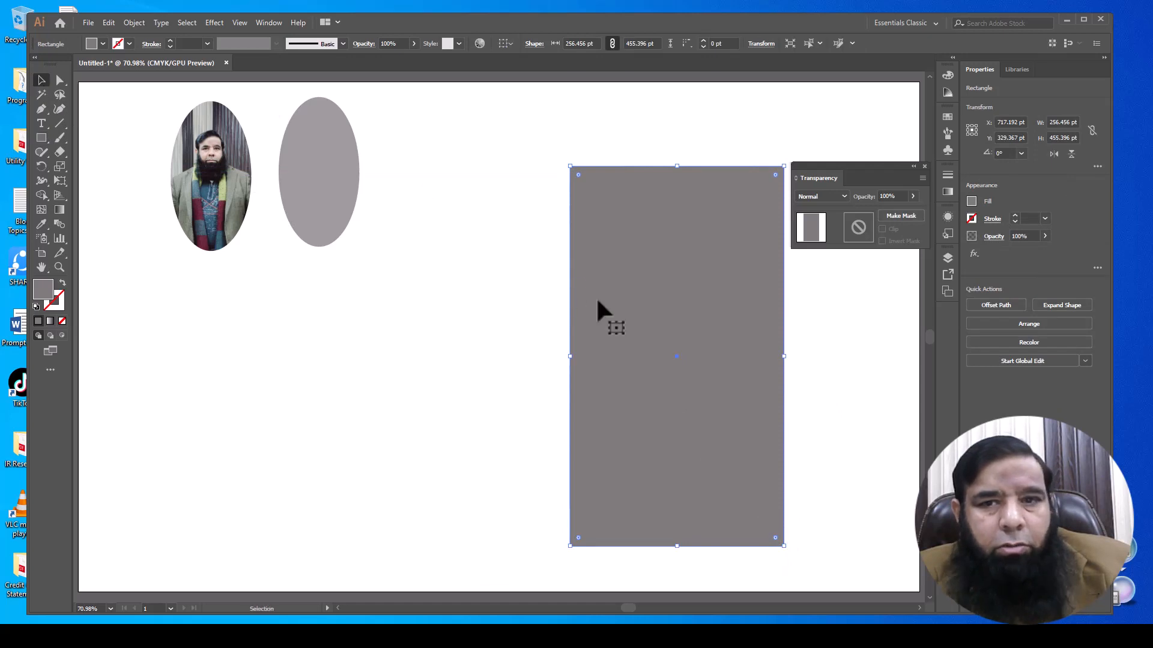
drag(597, 302, 417, 333)
Step: Move the grey ellipse closer to the clipped photo and fill the large rectangle with black 020202
drag(306, 221, 278, 210)
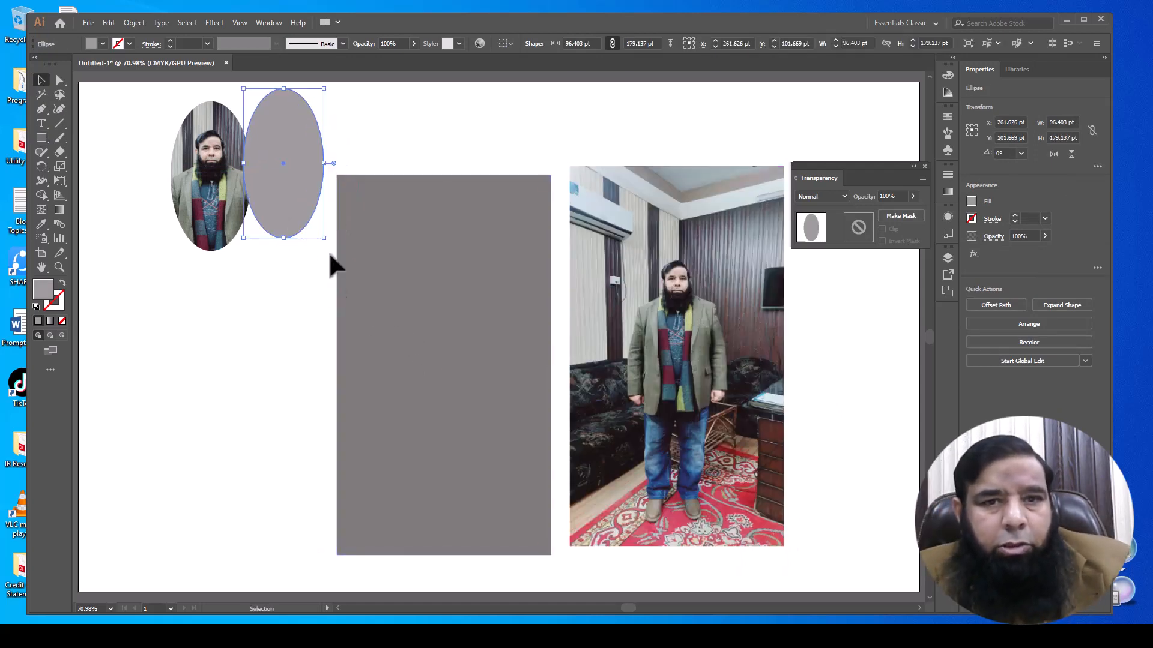
click(396, 292)
double_click(43, 291)
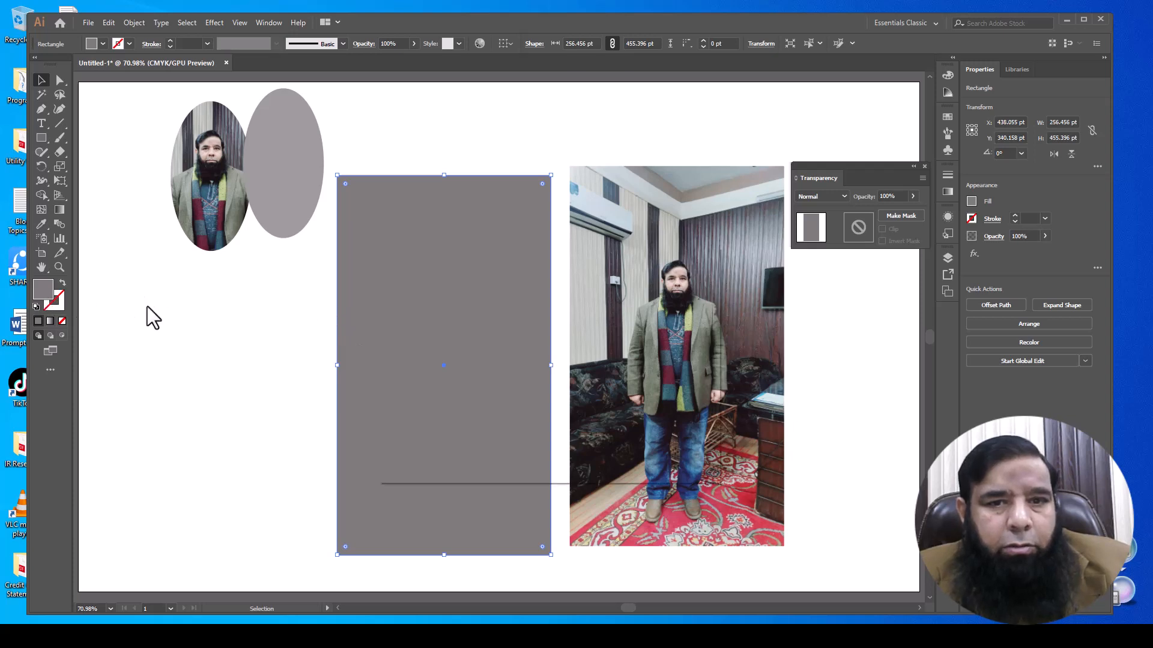
click(395, 440)
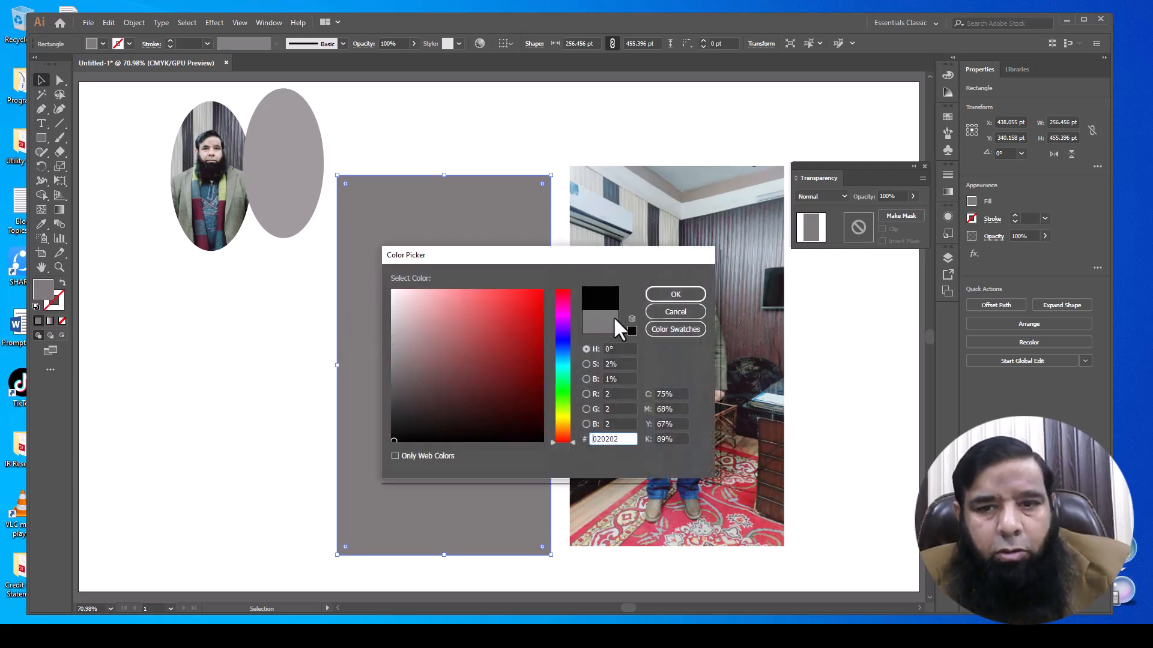
click(674, 293)
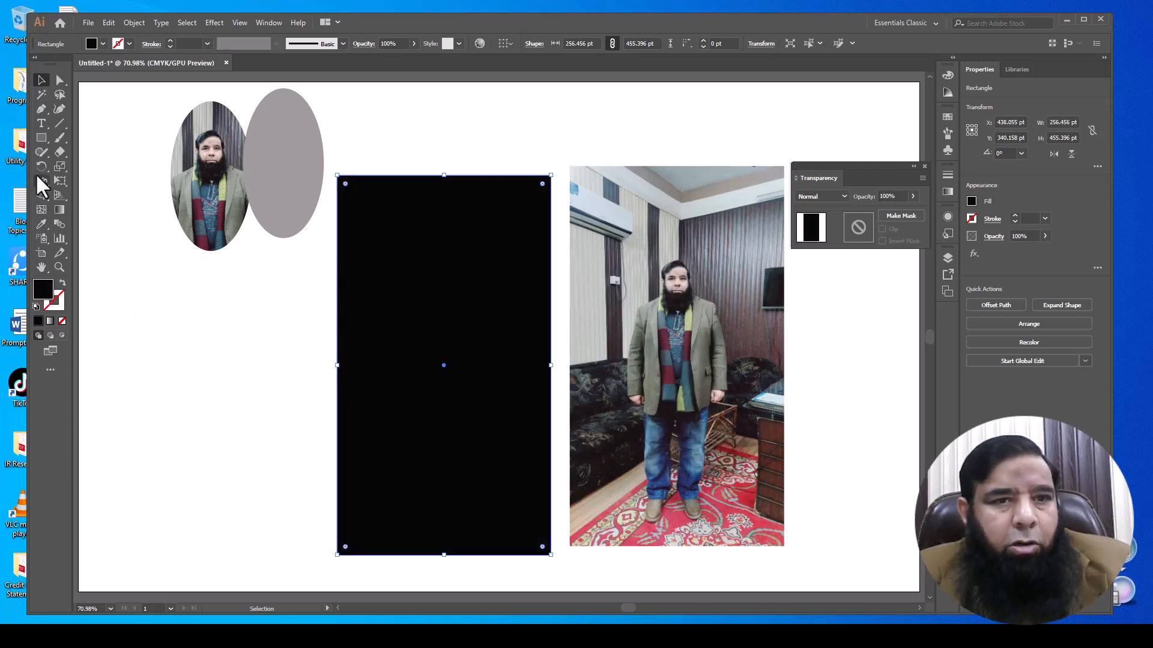
Step: Draw a circle about 76 pt in diameter in the upper-left corner of the black rectangle and fill it with near-white FFFAFA
drag(42, 142, 48, 147)
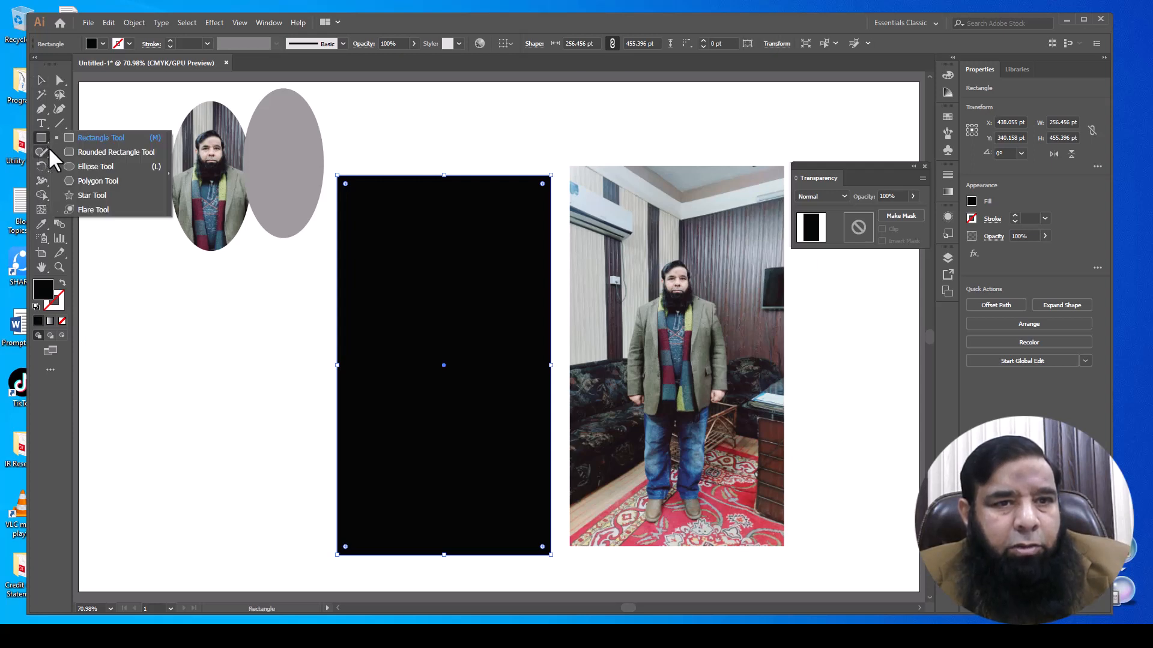
click(90, 166)
drag(375, 226, 395, 259)
double_click(45, 292)
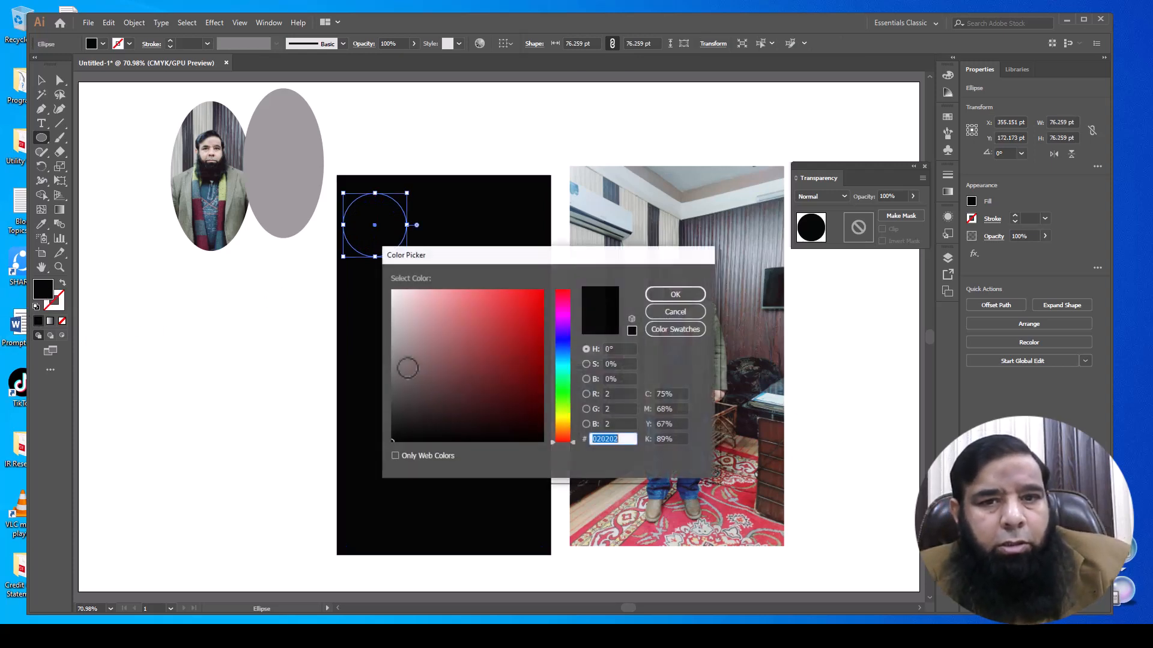
click(395, 291)
click(676, 294)
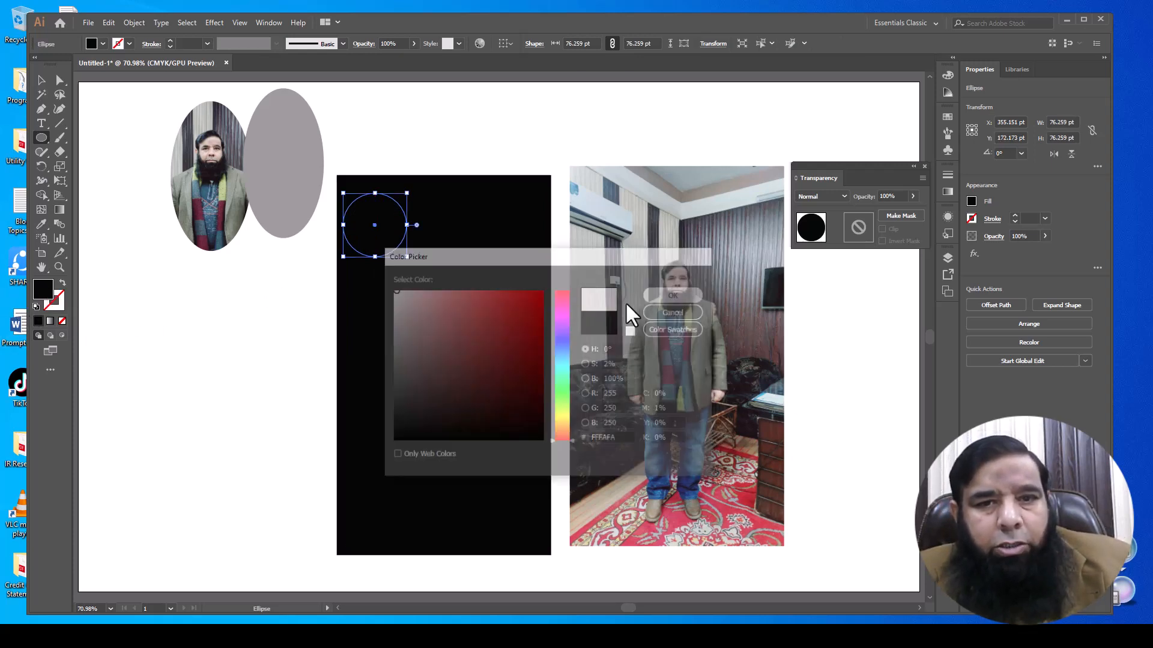
Step: Duplicate the white circle eight times, scattering the copies over the black rectangle down to its lower-left corner
click(41, 79)
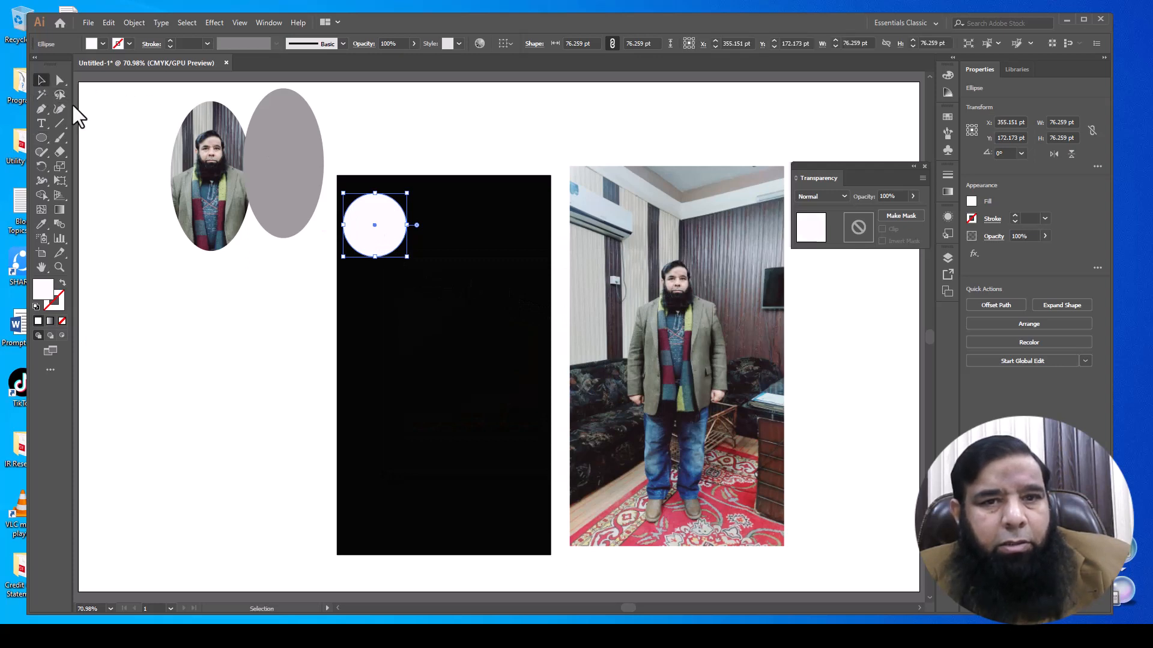
drag(390, 240, 397, 539)
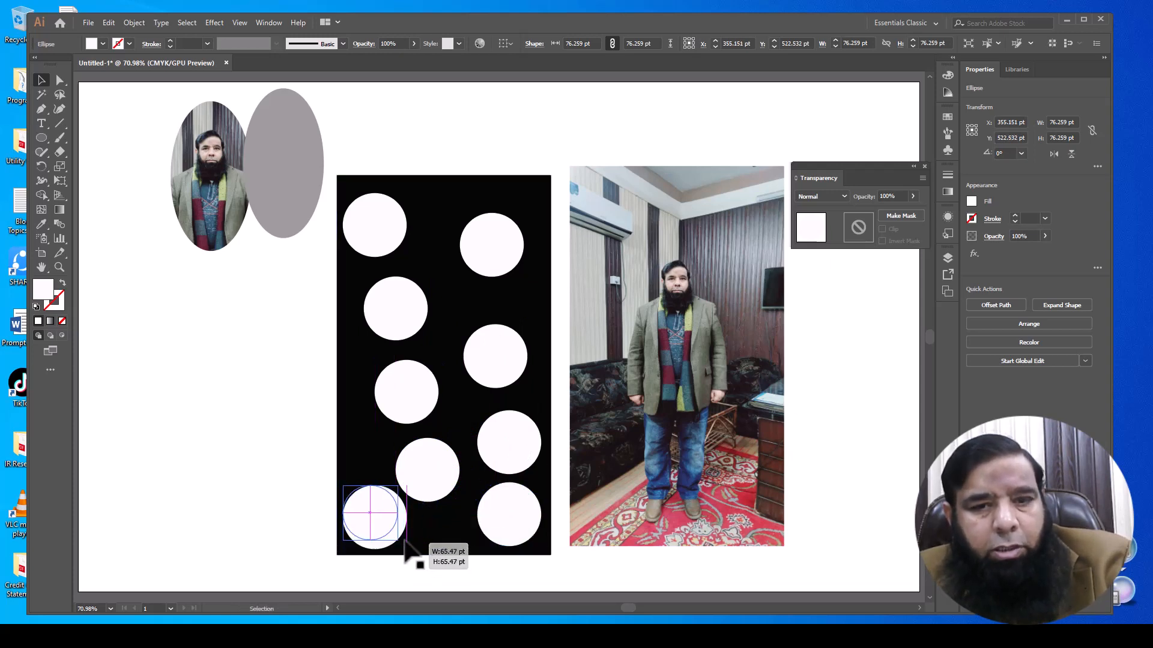
Step: Enlarge the lower-middle circle and the two right-hand circles above the bottom-right one, making the upper of these about 93 pt wide
click(449, 496)
drag(459, 502, 468, 510)
click(491, 428)
drag(478, 411, 450, 401)
click(476, 377)
drag(503, 376, 509, 365)
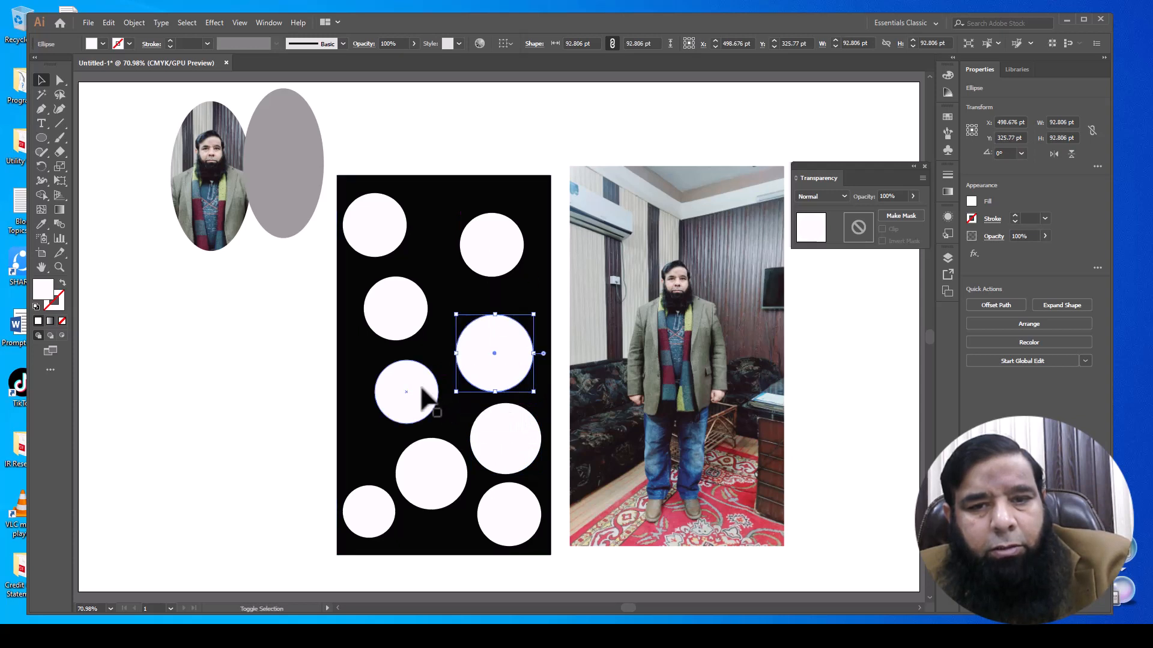
Step: Shrink the left circle at mid-height and enlarge the three circles above it on the black rectangle
shift+click(397, 390)
click(364, 411)
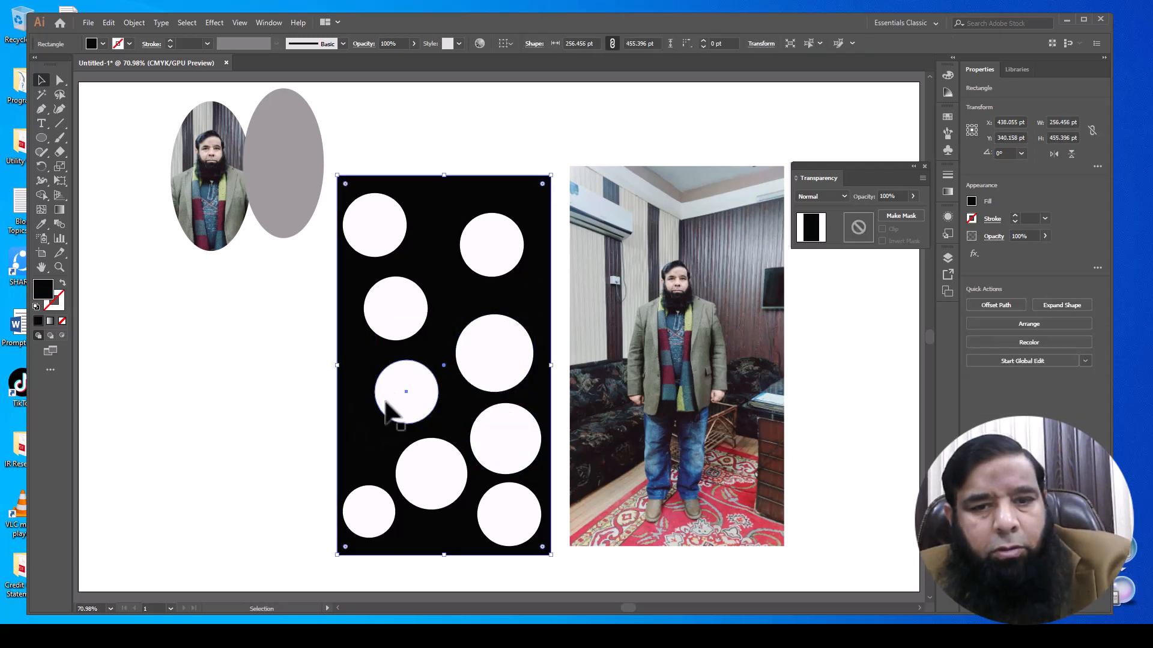
click(386, 399)
mouse_move(439, 361)
mouse_down()
mouse_move(428, 370)
mouse_move(441, 354)
mouse_move(431, 344)
mouse_up()
click(414, 327)
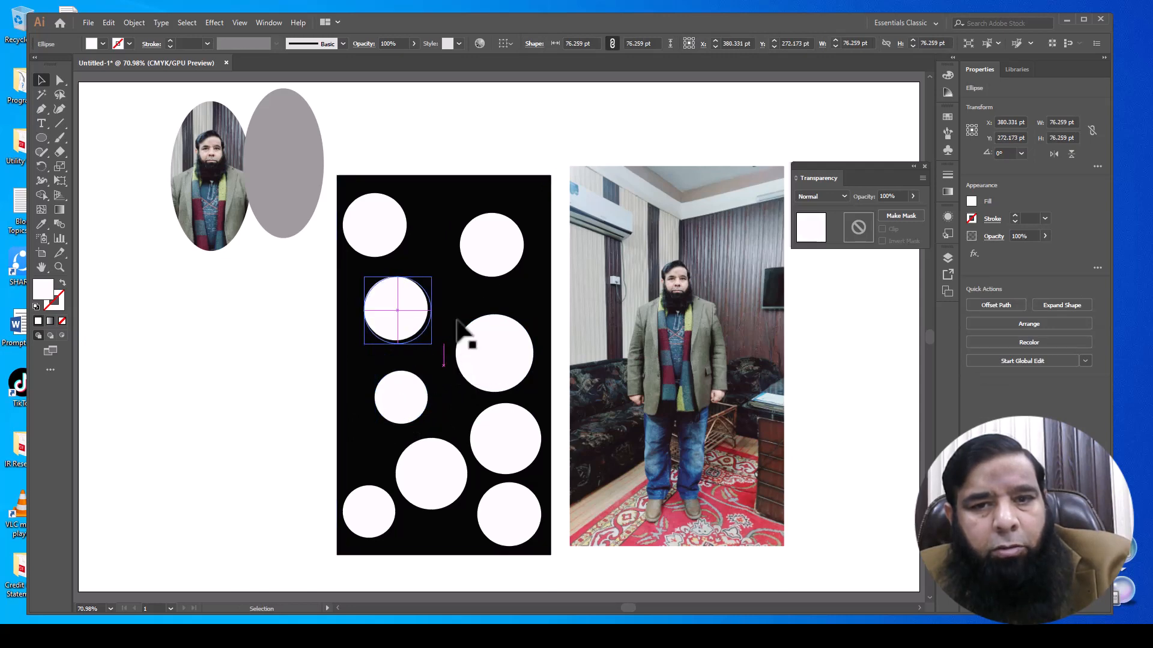
click(487, 255)
drag(461, 277, 439, 298)
click(395, 246)
mouse_move(405, 256)
mouse_down()
mouse_move(430, 266)
mouse_move(420, 269)
mouse_up()
Step: Group the black rectangle with its white circles and align the group and the photo on their horizontal and vertical centres
drag(332, 165, 554, 560)
key(ctrl+g)
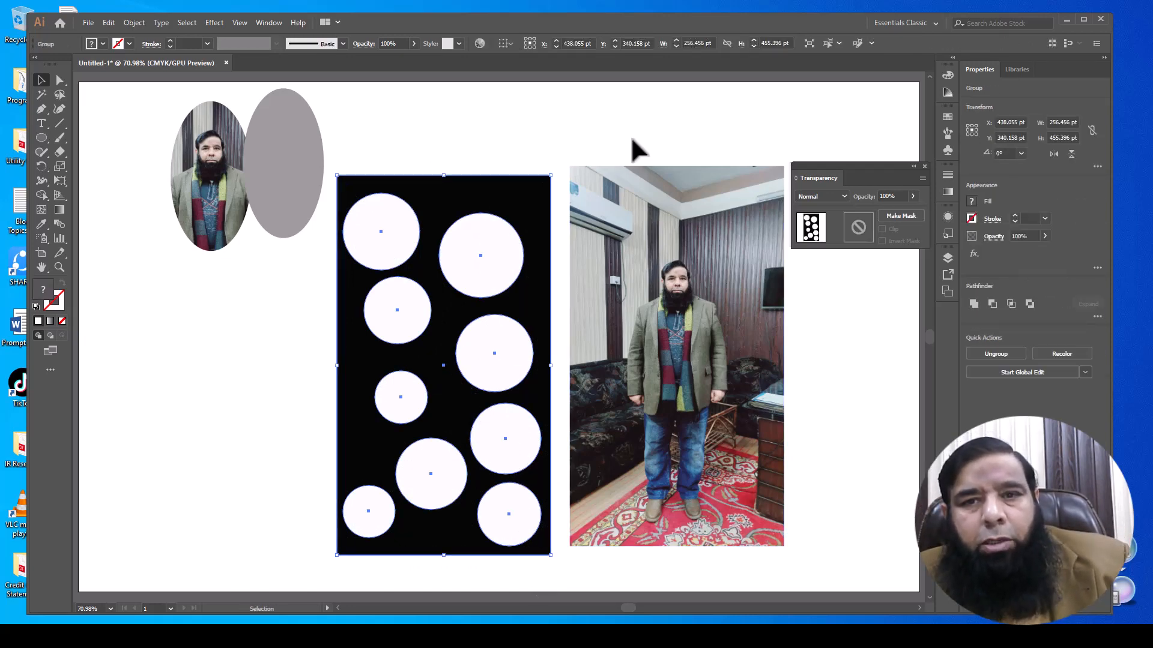
drag(637, 148, 452, 345)
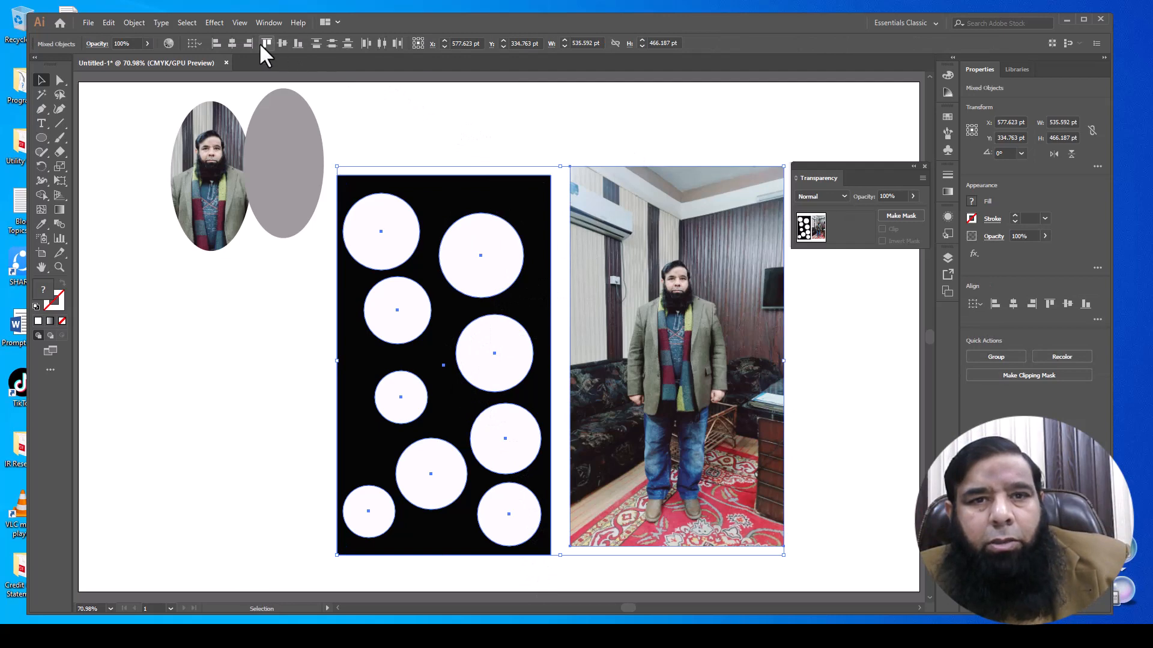
click(232, 43)
click(282, 43)
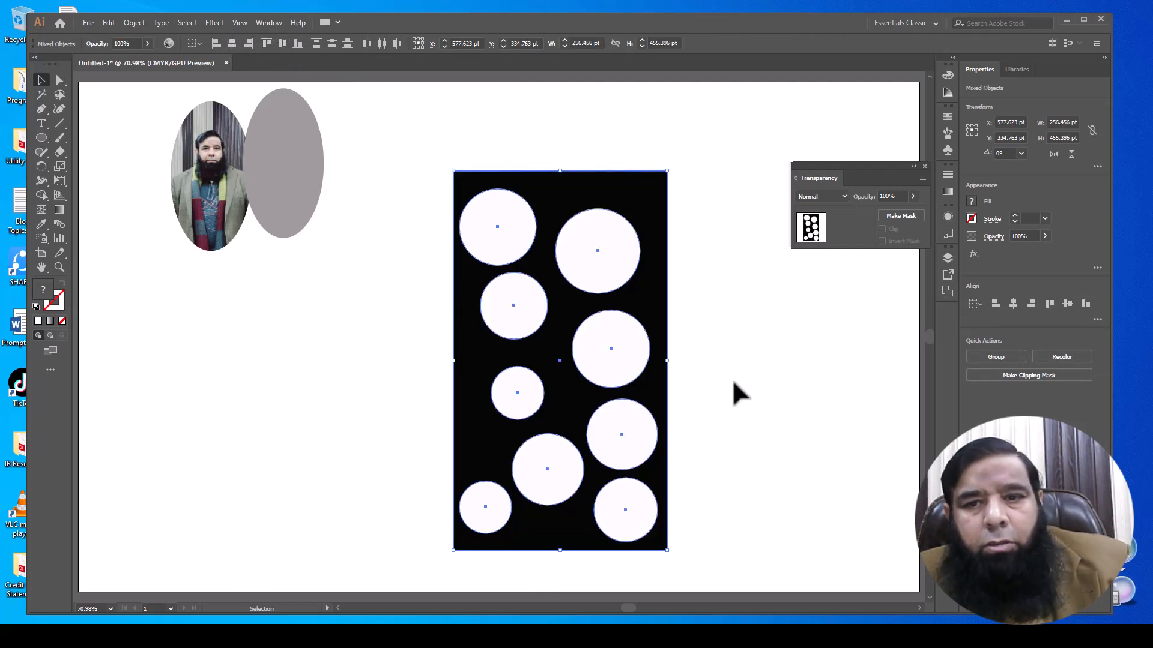
Step: Make an opacity mask from the overlapping circle group and photo, and deselect the artwork
drag(697, 150, 457, 541)
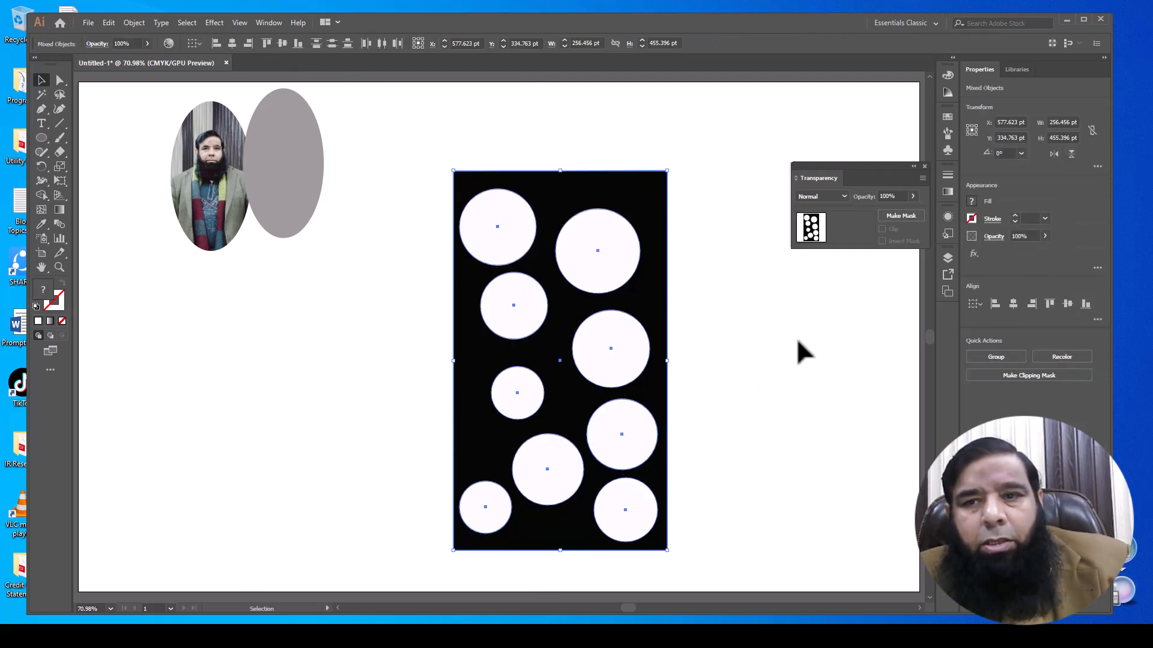
click(895, 216)
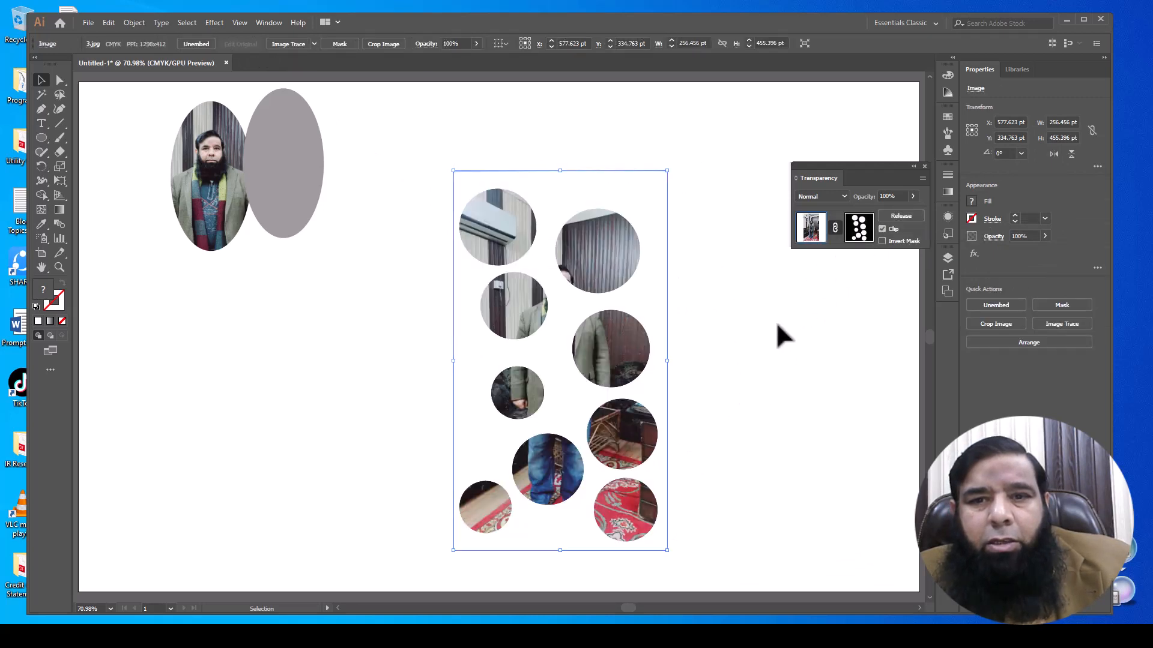
click(770, 384)
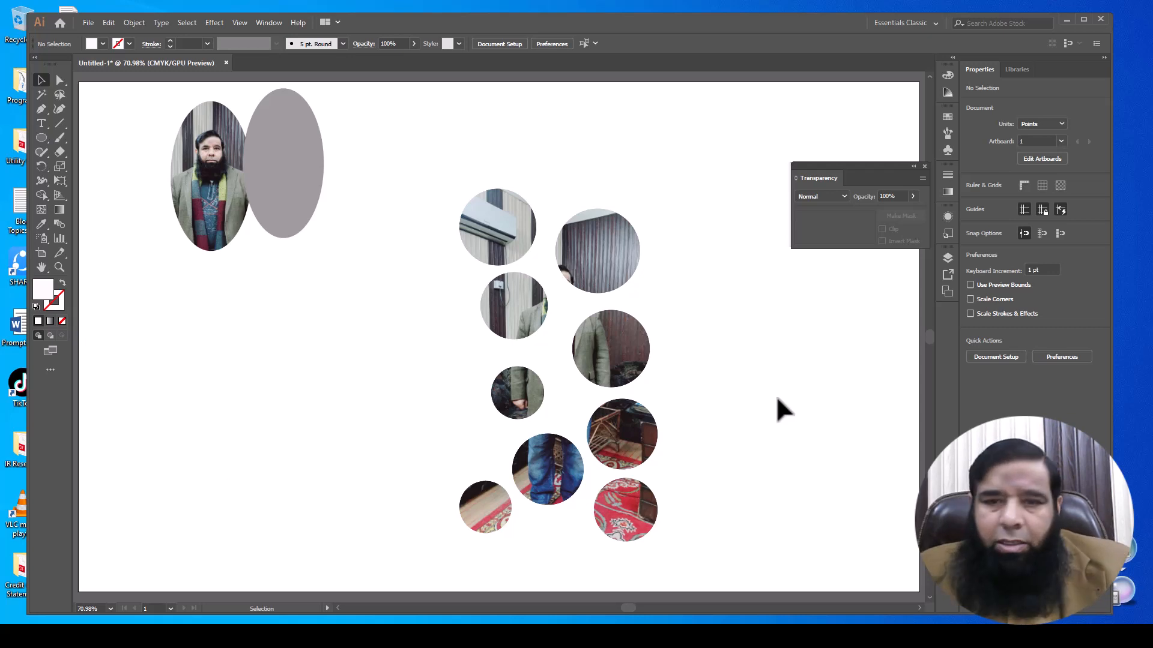
Step: Export the artwork as a JPEG to the pic change folder with the CMYK color model, quality 1 and 72 ppi resolution
click(86, 22)
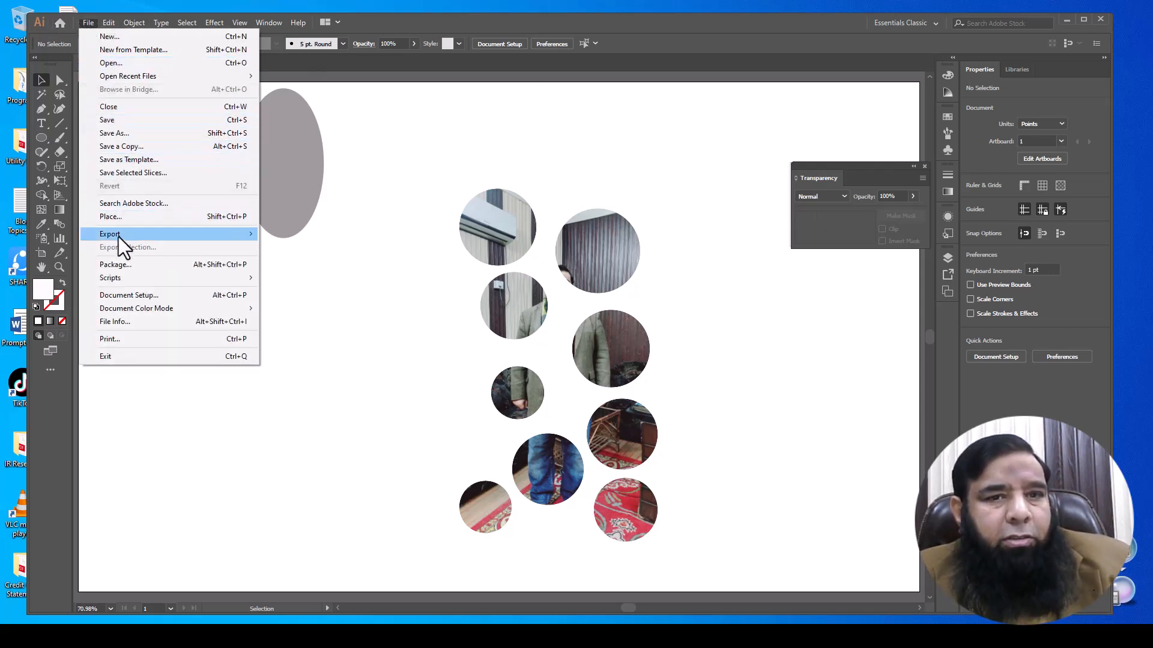
mouse_move(121, 234)
click(288, 248)
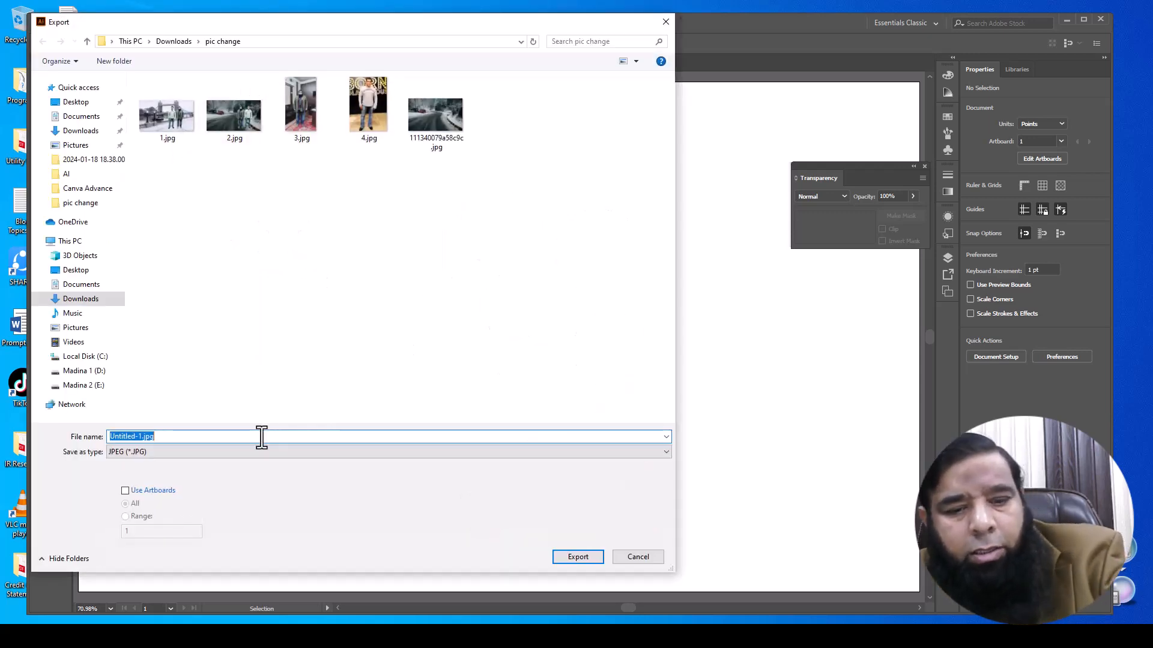
click(555, 558)
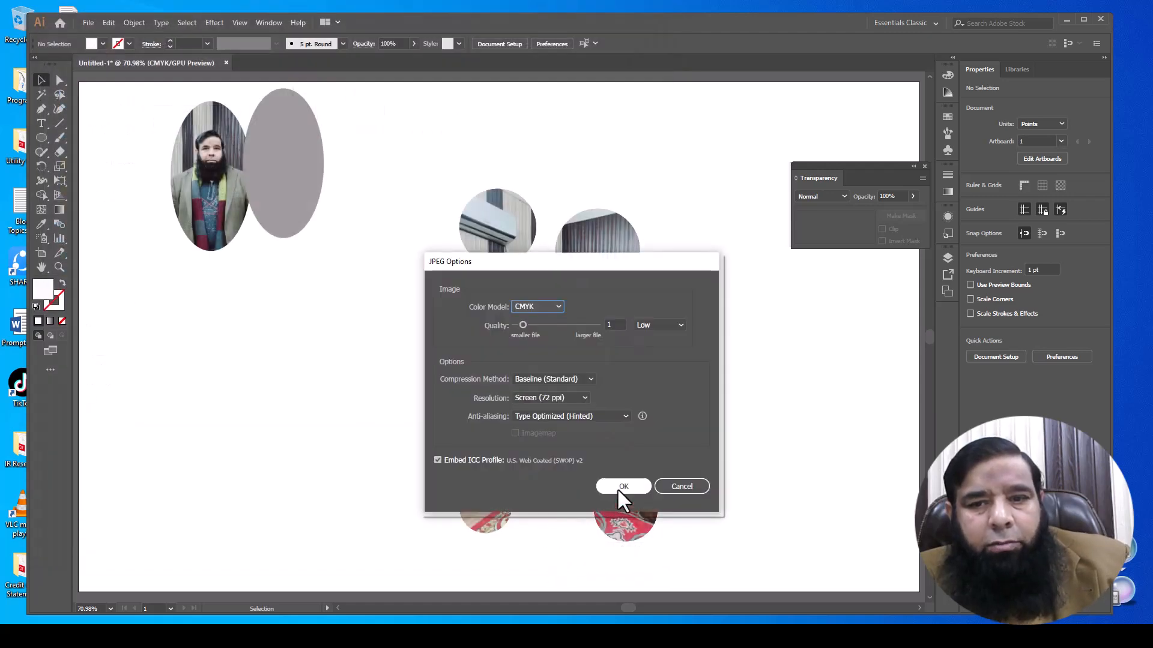
click(619, 486)
Step: Release the opacity mask from the photo and move the circle group and the photo apart so they sit side by side
click(636, 397)
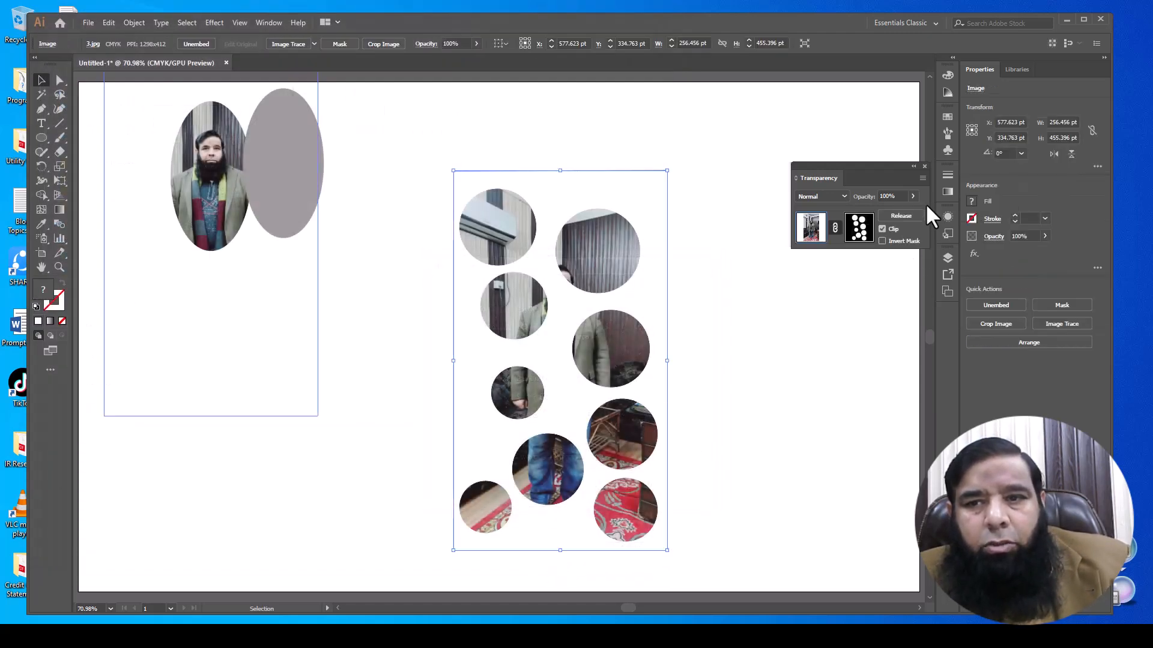
click(901, 216)
click(692, 373)
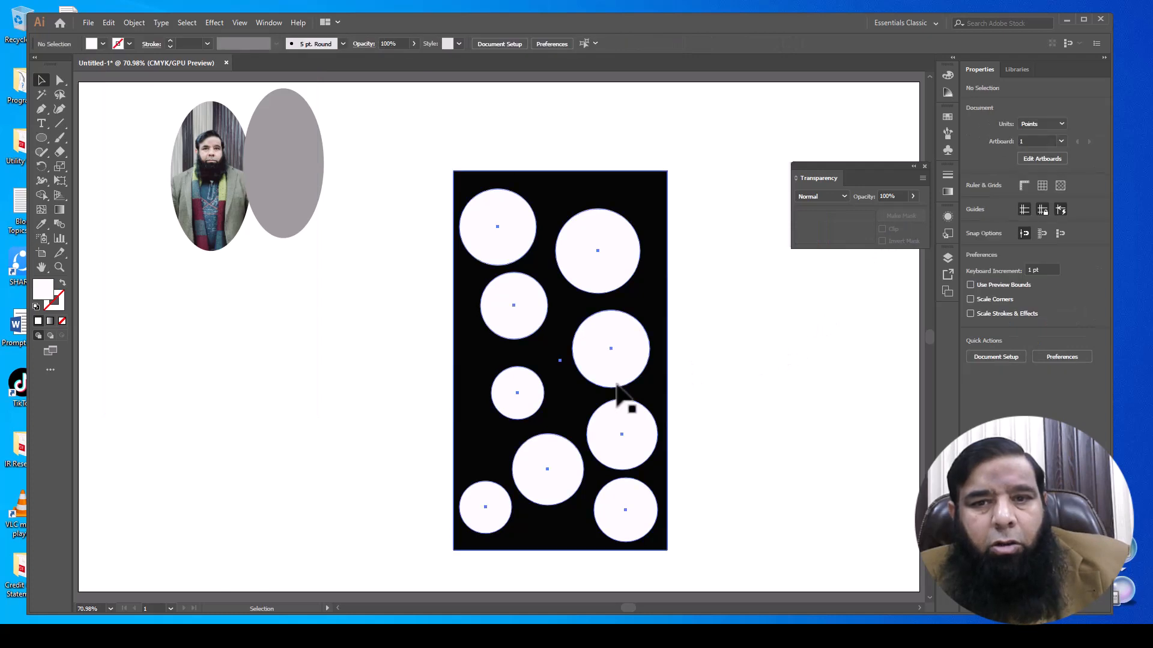
drag(616, 393, 389, 384)
drag(550, 382, 688, 400)
drag(384, 386, 524, 401)
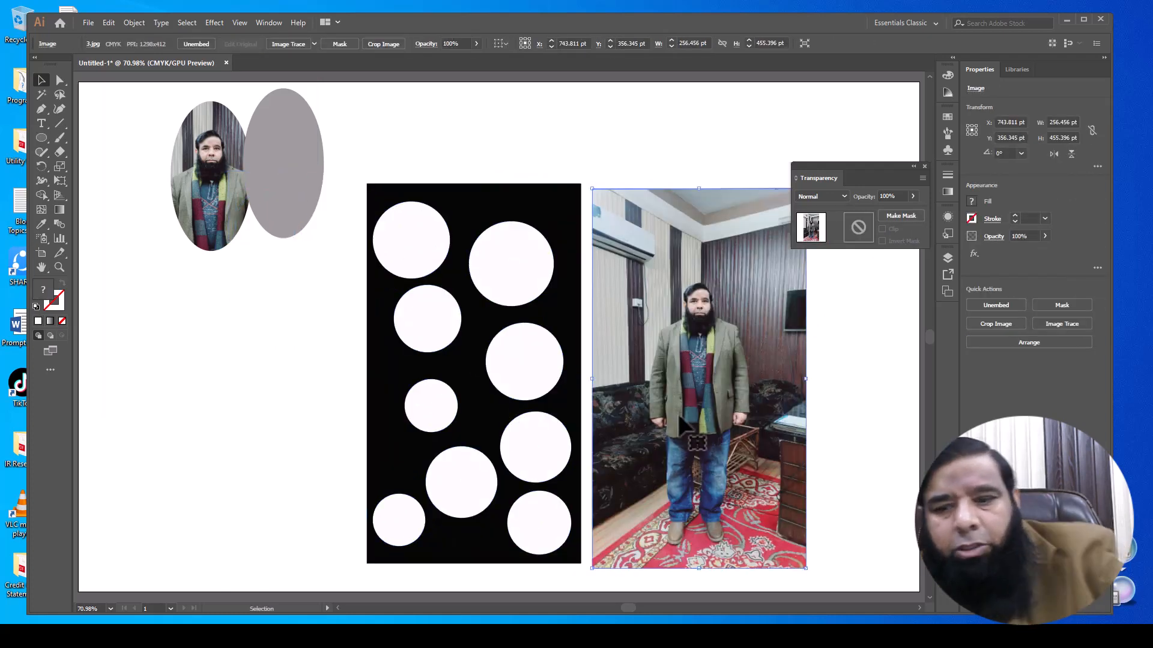
Step: Delete the full photo, the circle group, the grey ellipse and the oval clipped photo from the artboard
key(Delete)
click(489, 398)
key(Delete)
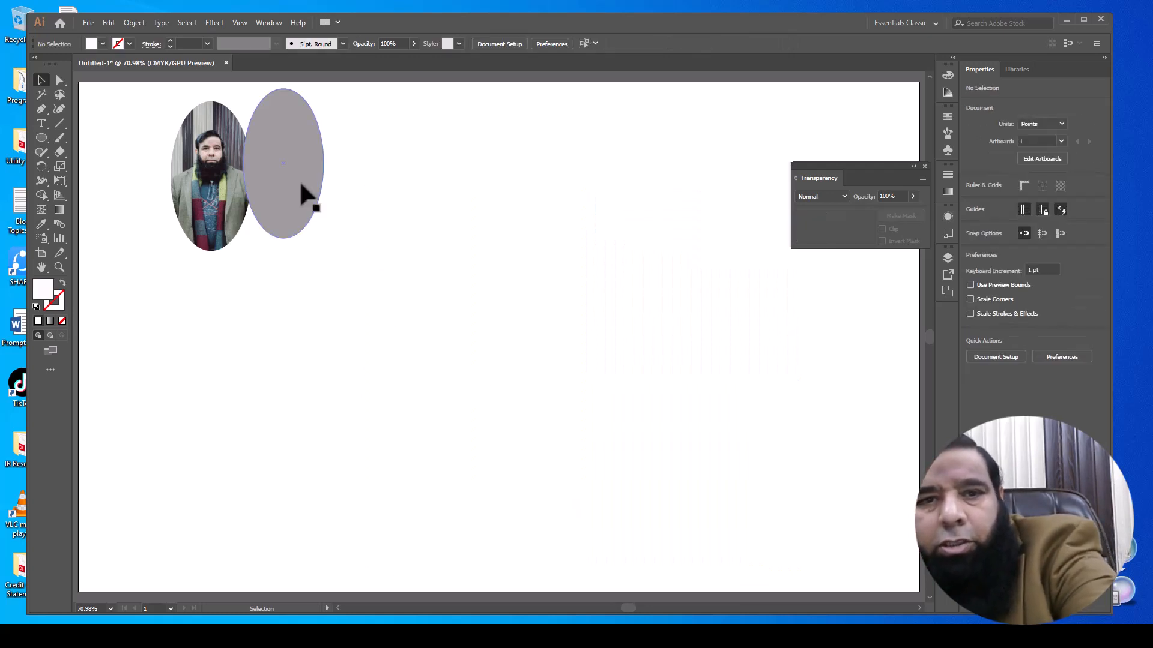
click(253, 213)
key(Delete)
click(239, 210)
key(Delete)
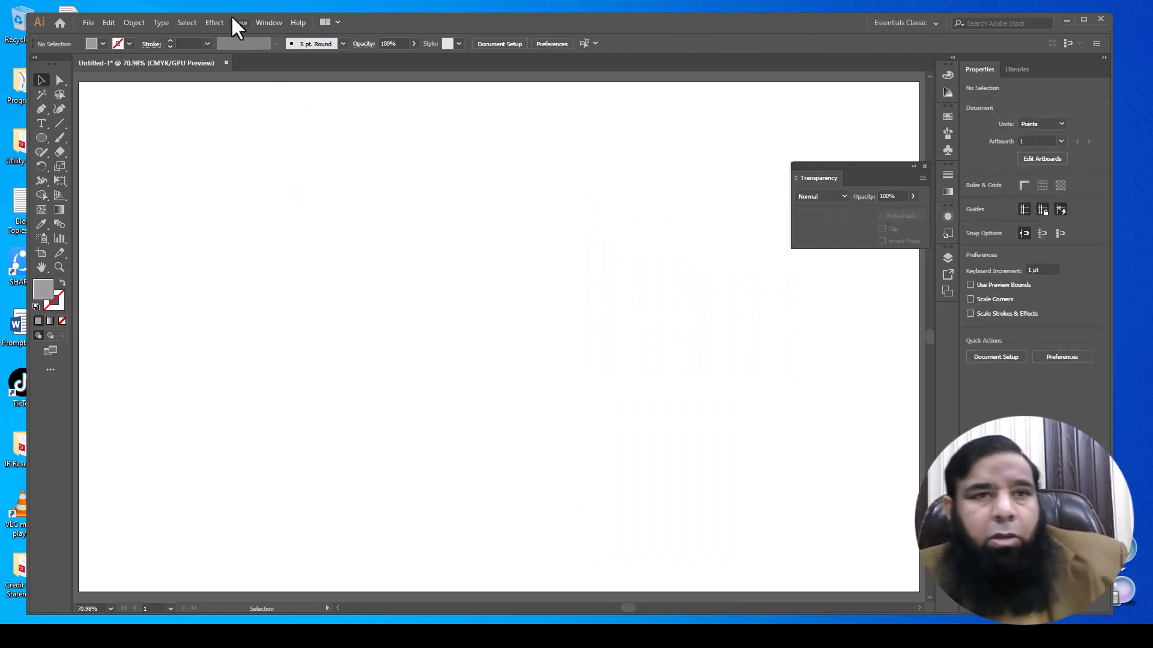
Step: Choose the beach photo with the red chair from the Downloads folder as the image to place
click(87, 23)
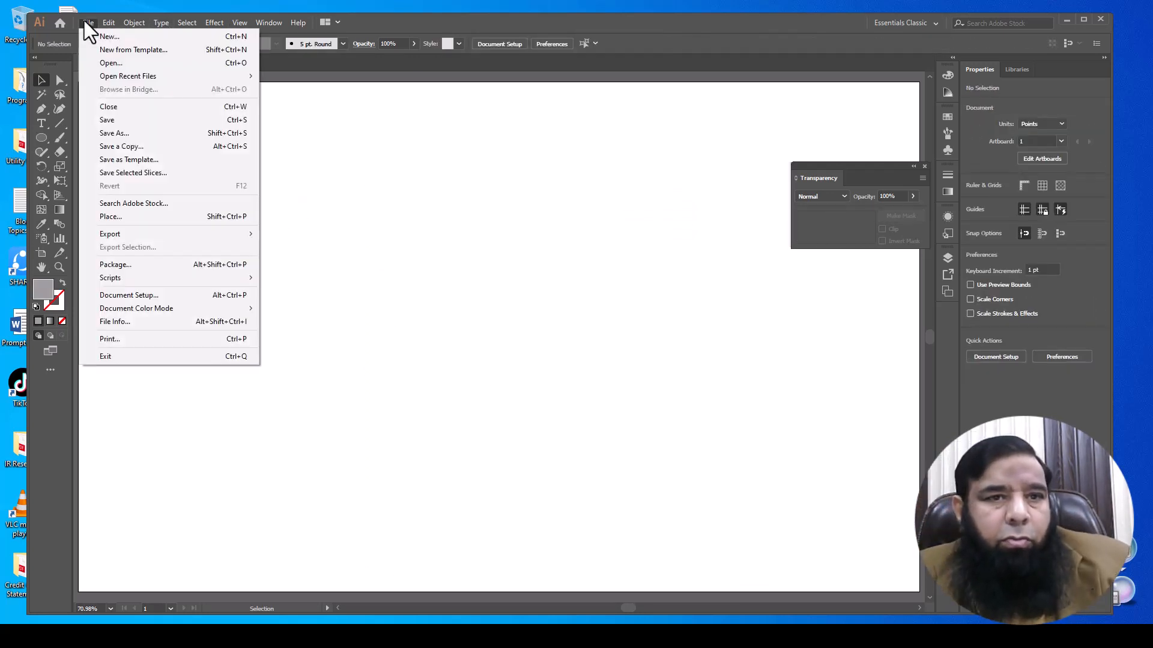
click(107, 217)
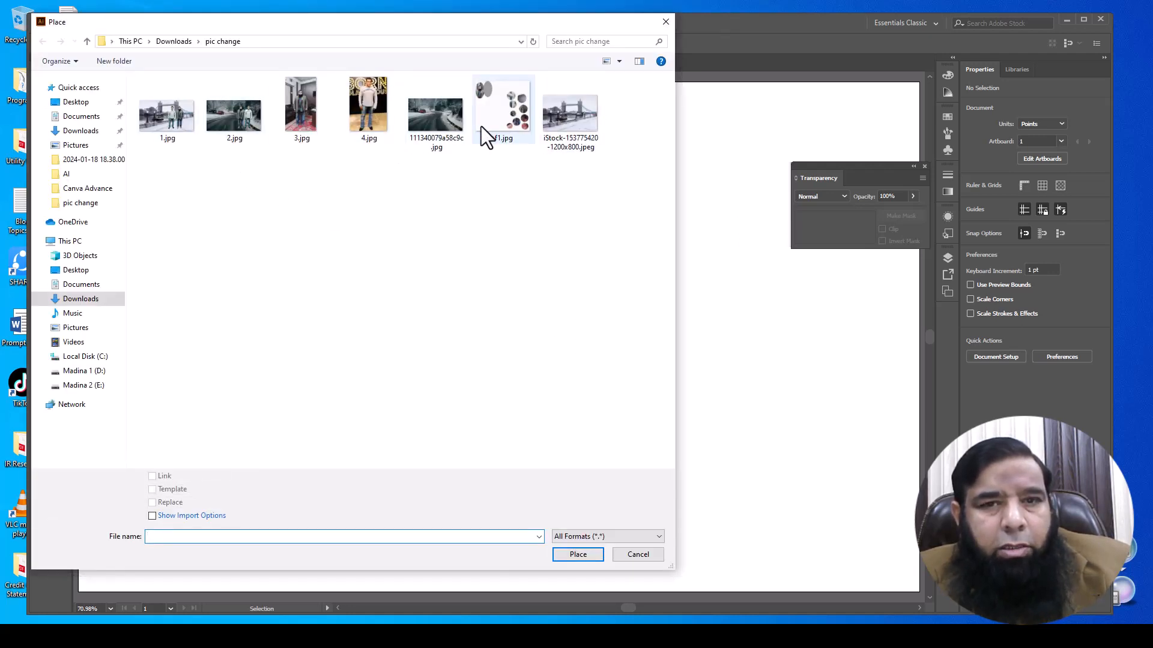
click(88, 42)
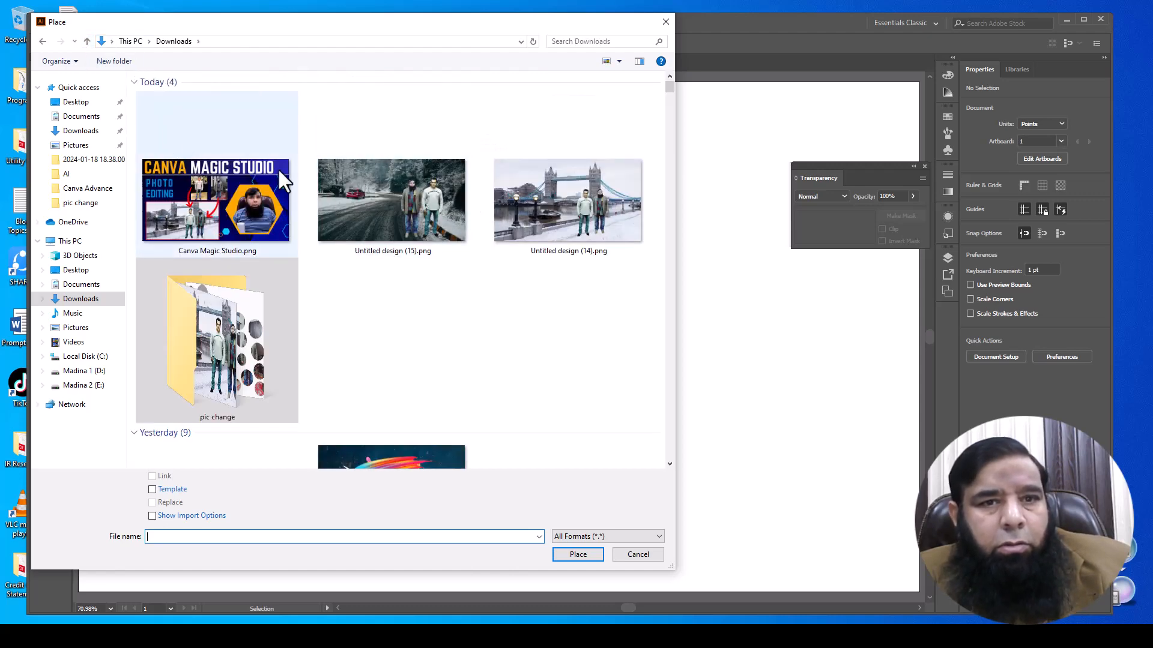
scroll(344, 296, down, 10)
scroll(340, 293, down, 5)
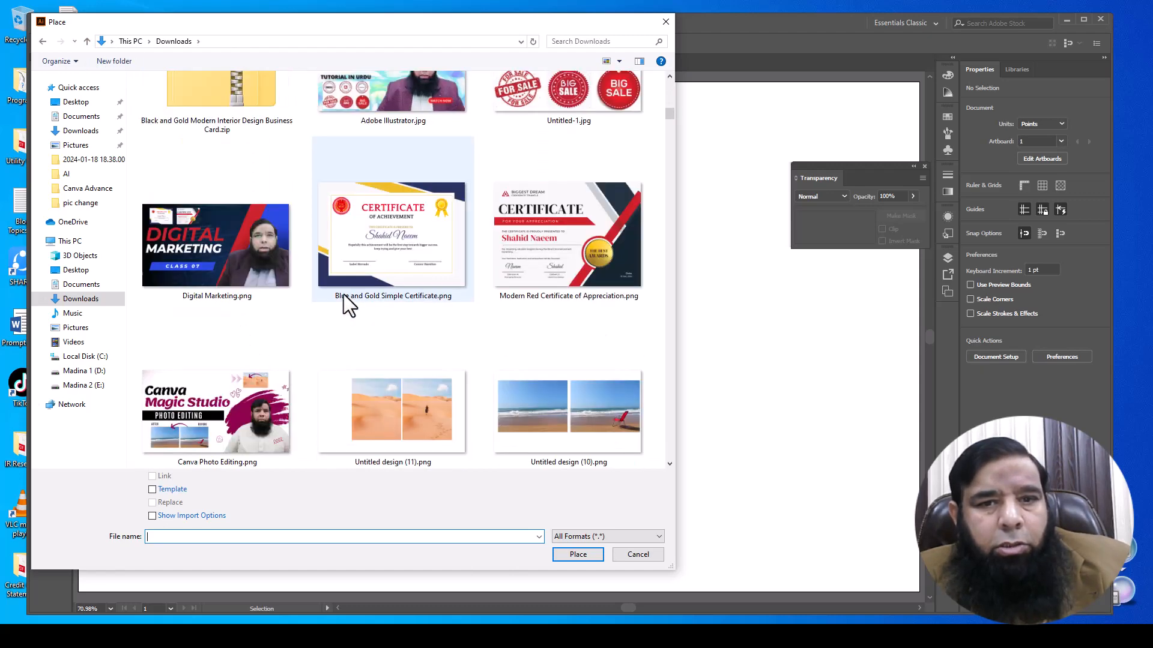
scroll(344, 295, down, 5)
scroll(346, 297, up, 2)
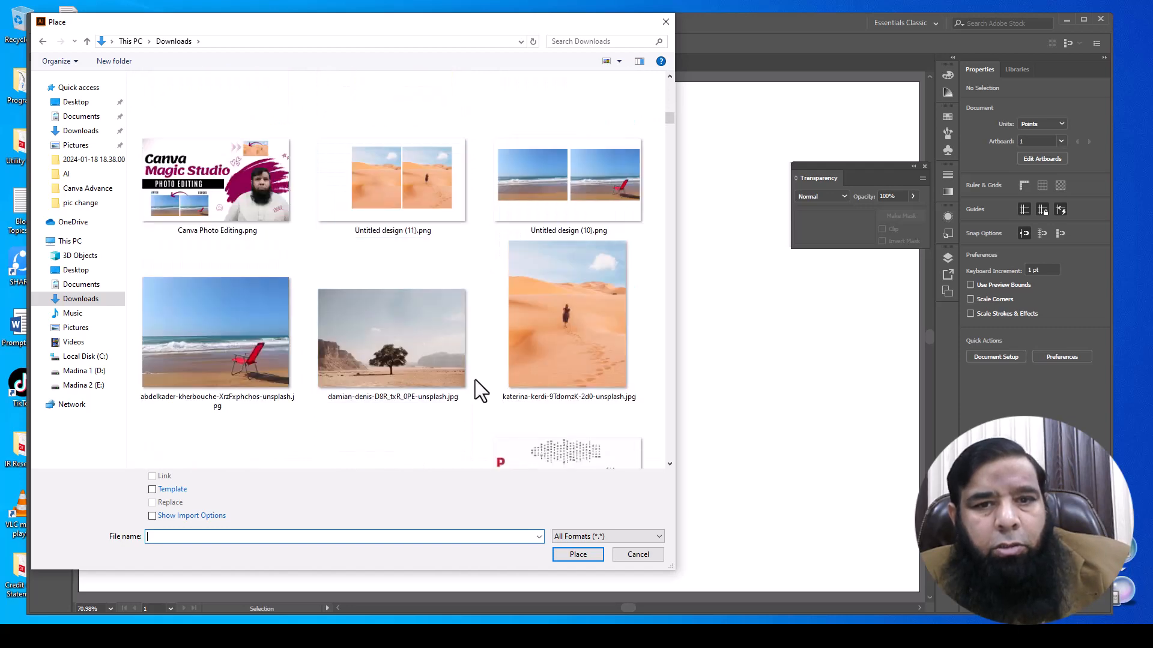
scroll(279, 348, down, 3)
scroll(252, 300, up, 2)
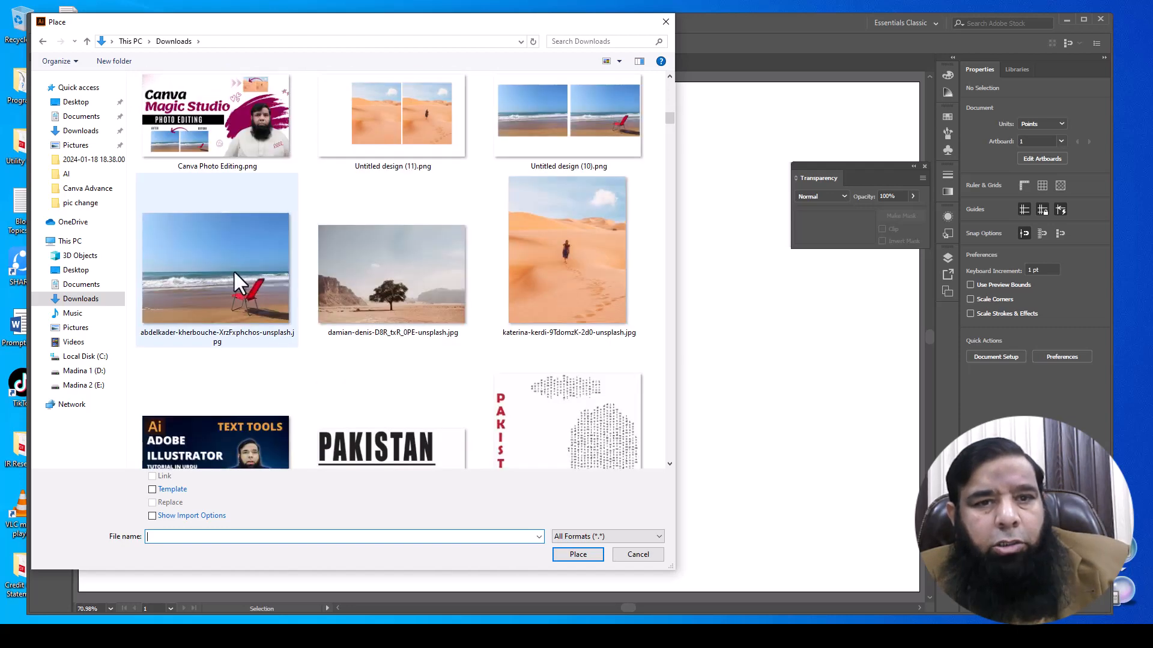
double_click(234, 273)
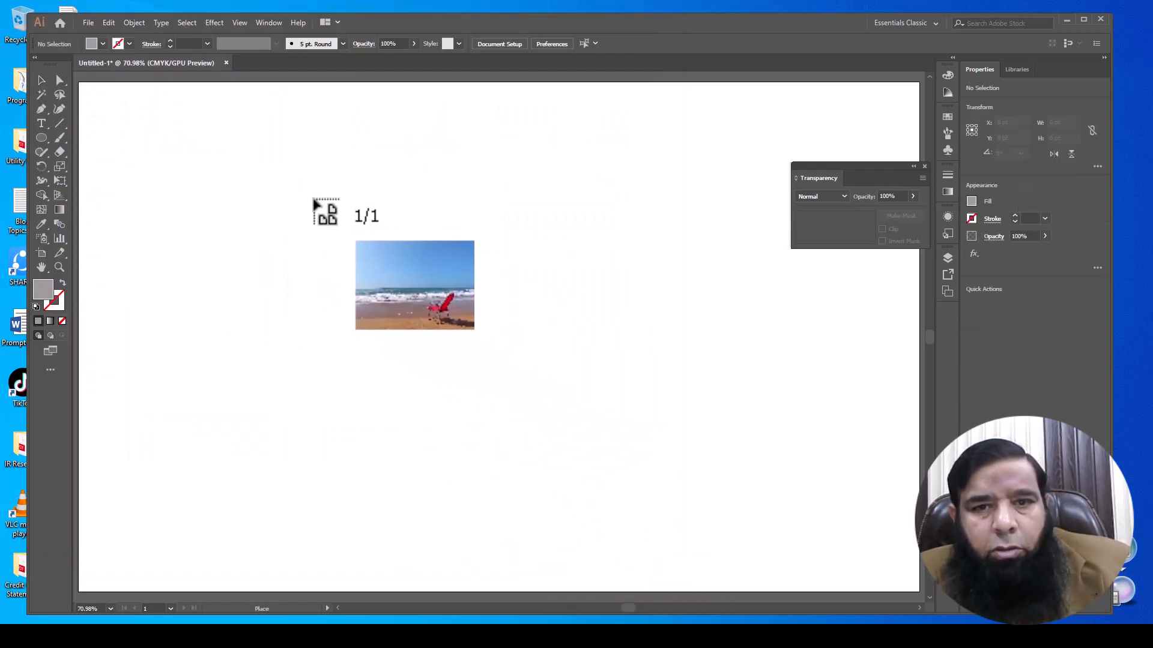
Step: Place the beach photo at about 451 by 338 pt on the right half of the artboard and embed it
drag(313, 200, 688, 478)
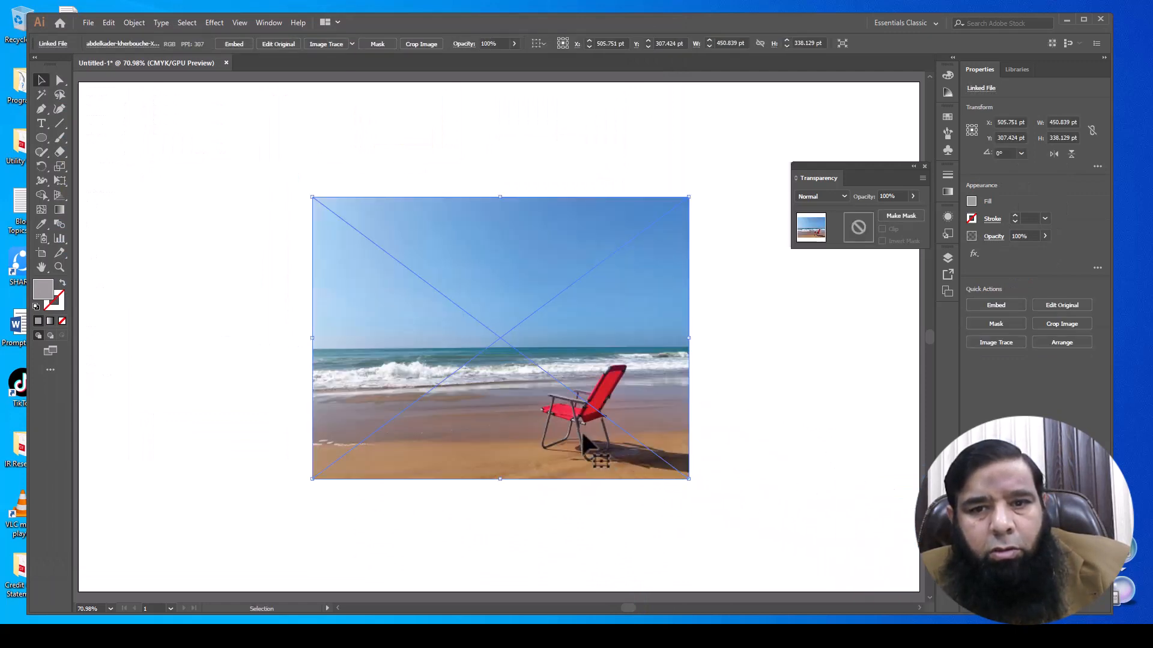
click(233, 44)
drag(547, 346, 622, 332)
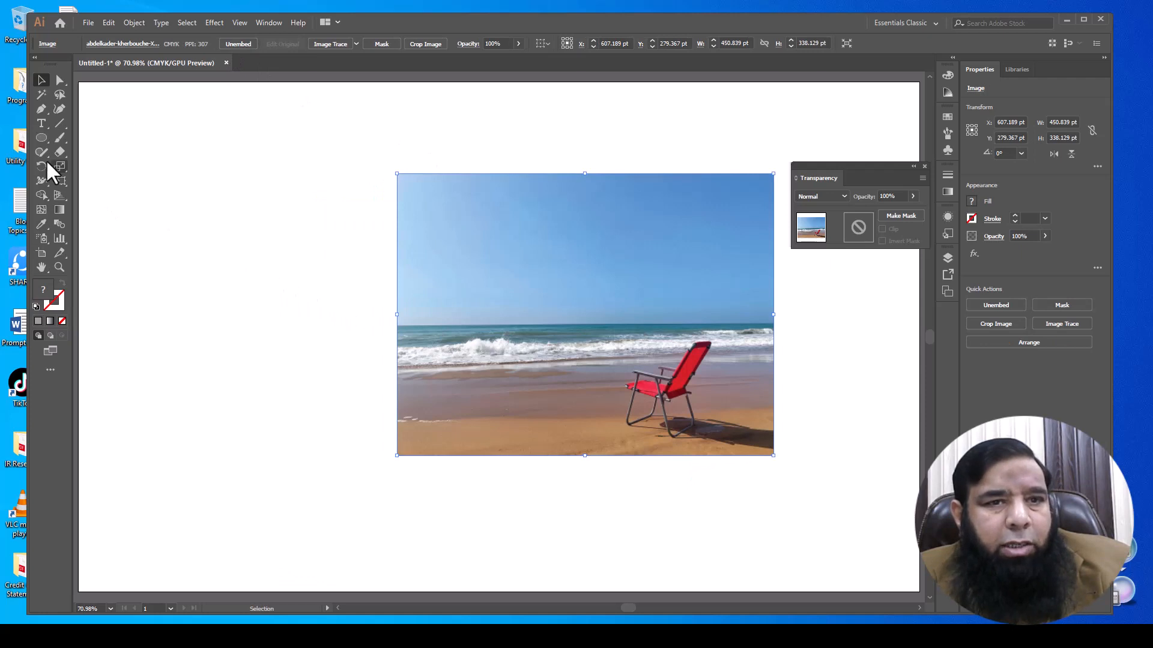
Step: Draw a rectangle about 451 by 338 pt covering the beach photo, and separate the two with the rectangle on the left
drag(39, 141, 82, 136)
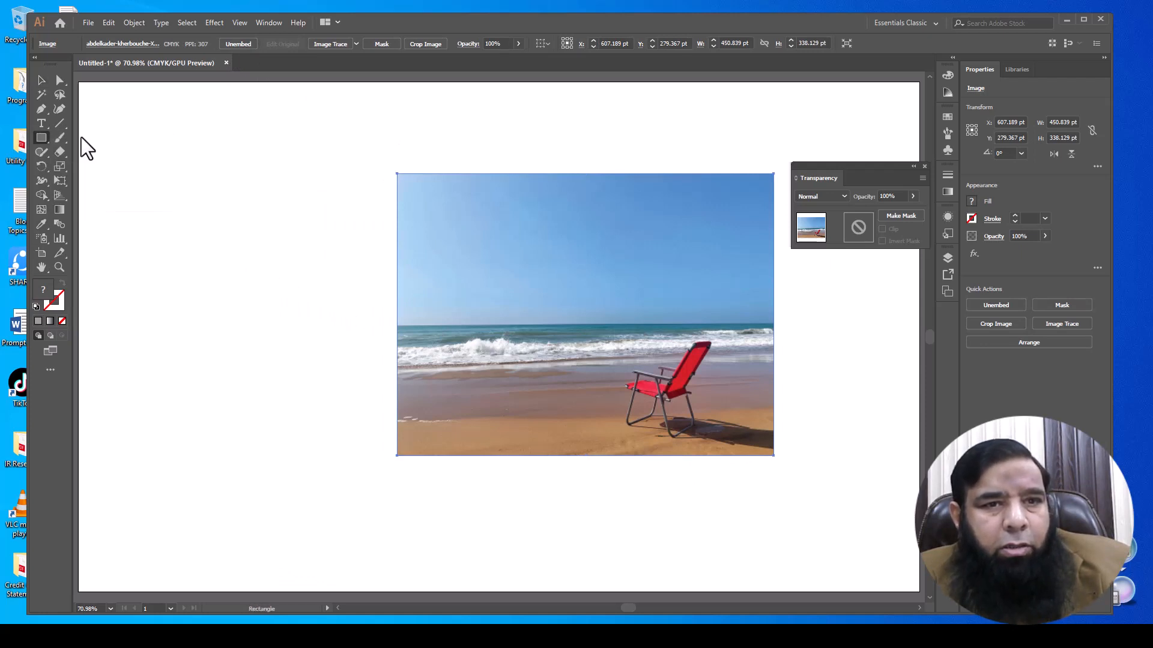
drag(396, 175, 774, 456)
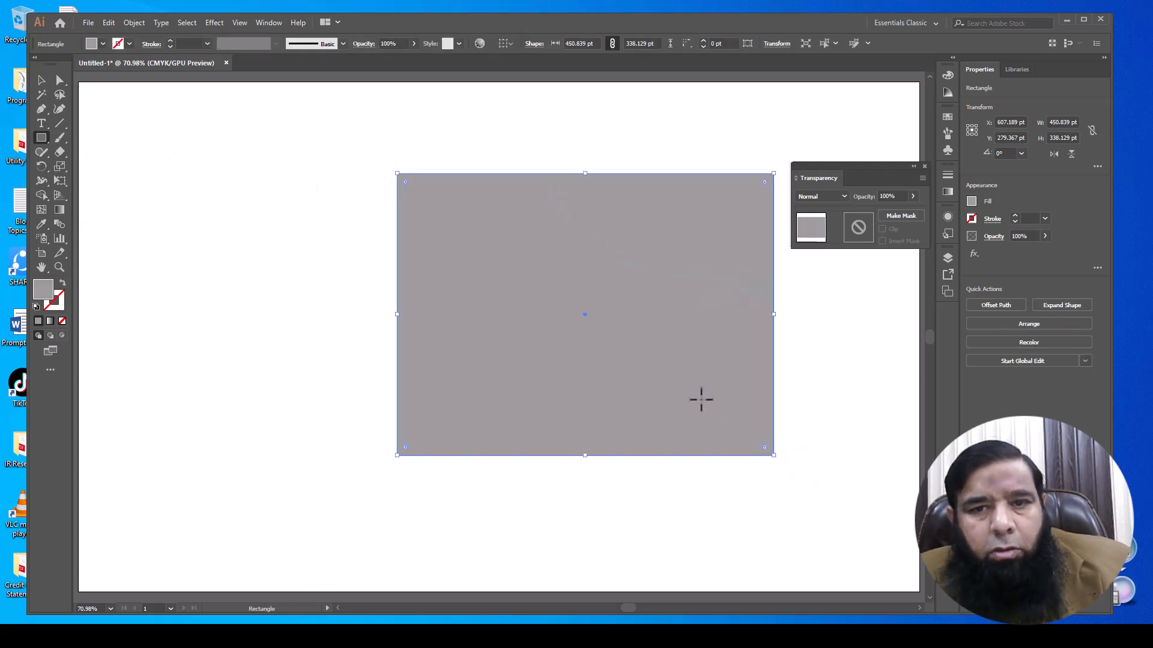
click(40, 80)
drag(473, 273, 220, 258)
drag(678, 337, 830, 410)
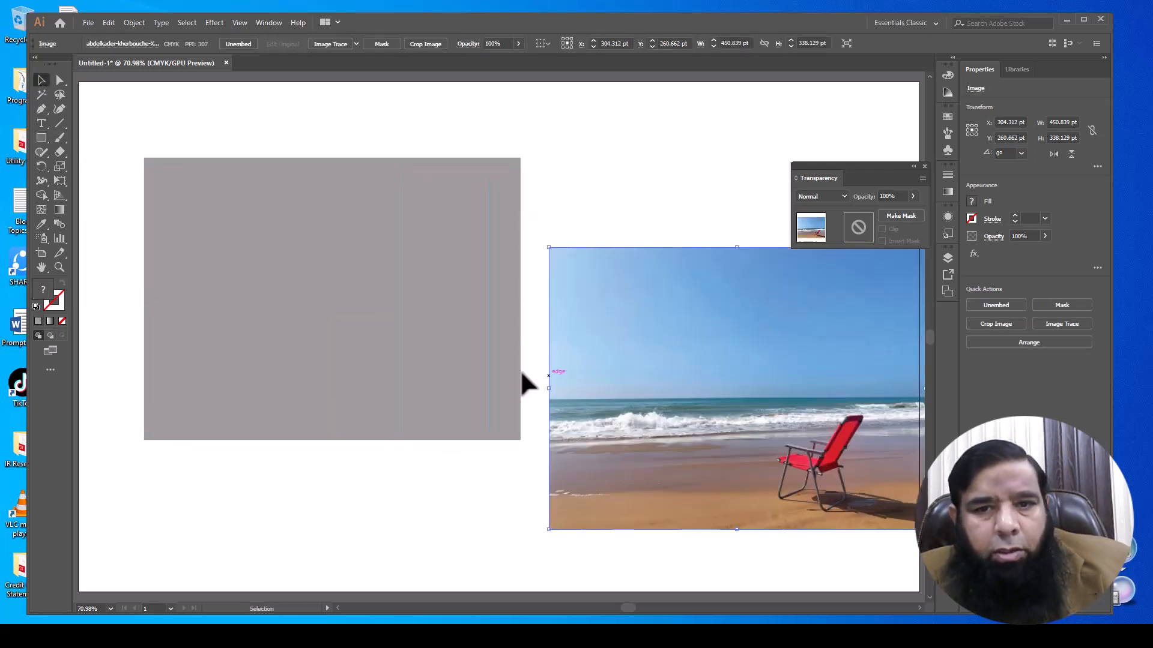
Step: Fill the grey rectangle beside the beach photo with near-black, #020202
click(513, 368)
double_click(44, 290)
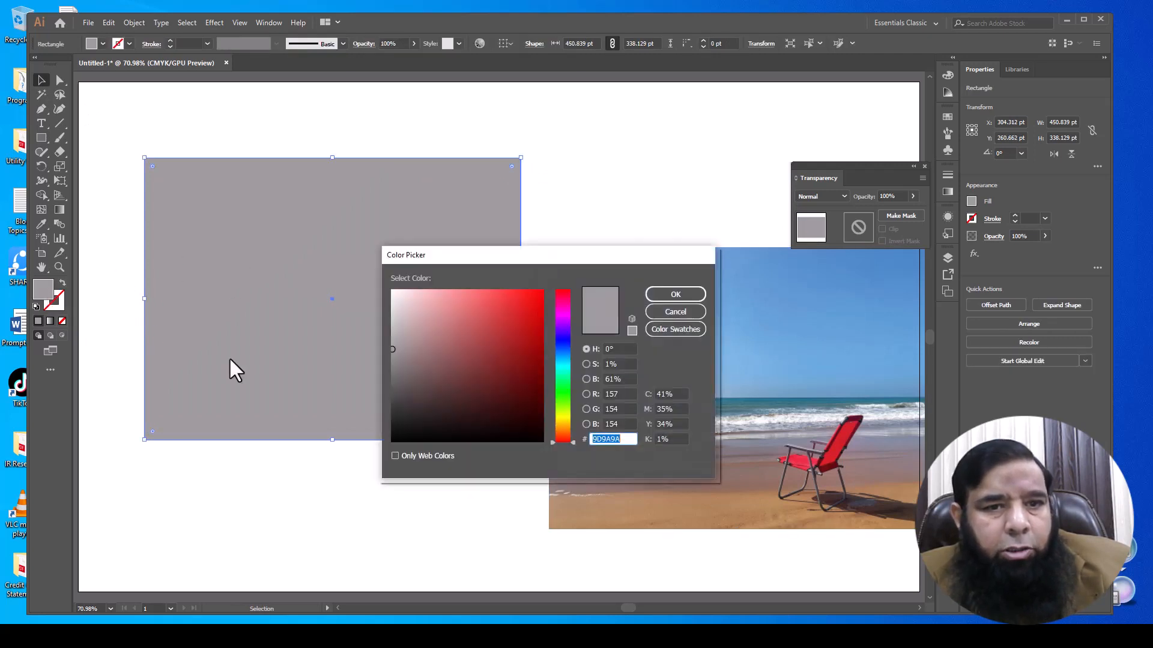
click(392, 442)
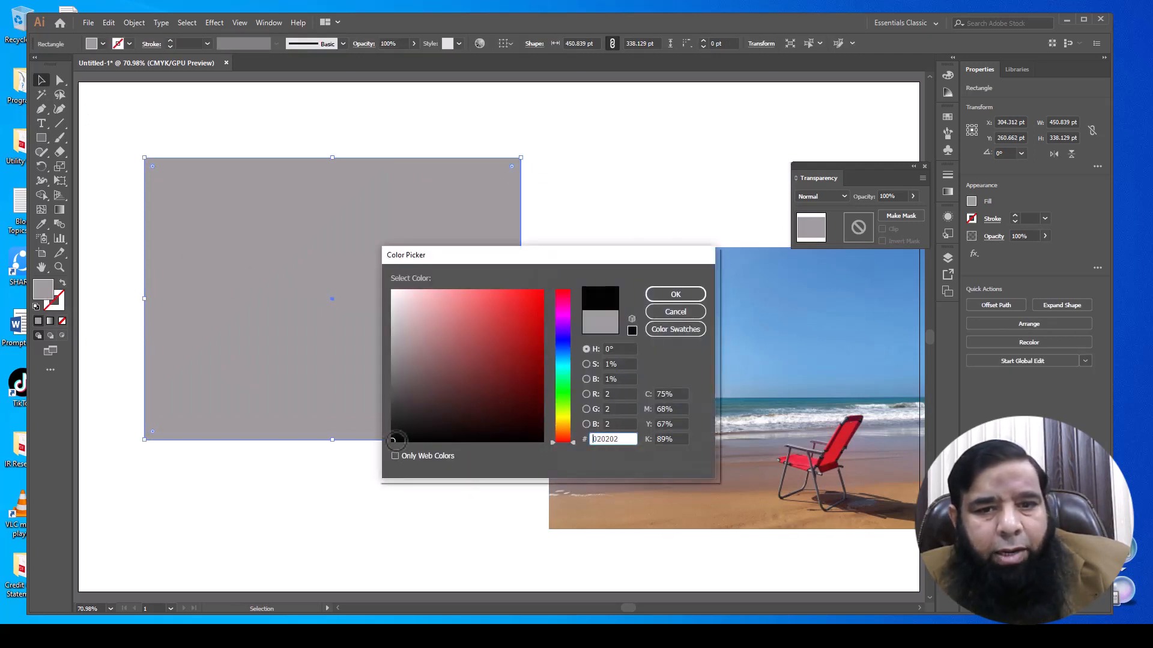
click(670, 297)
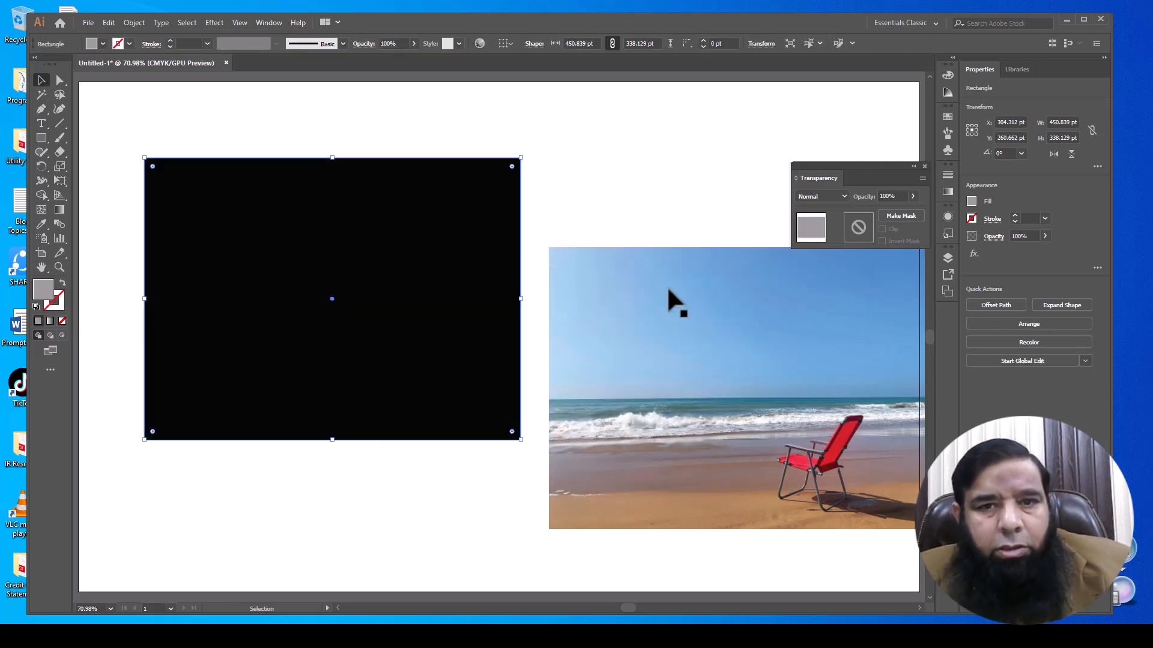
Step: Draw a narrow upright rectangle about 45 by 117 pt on the empty area above the beach photo
click(39, 138)
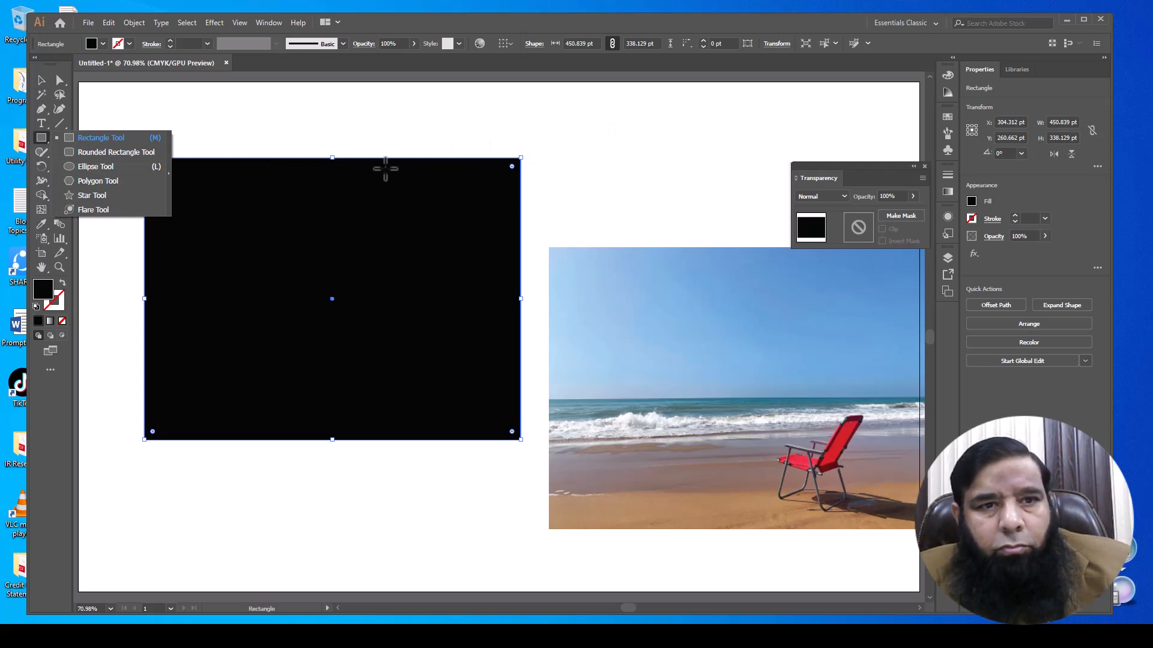
click(84, 138)
drag(606, 118, 642, 215)
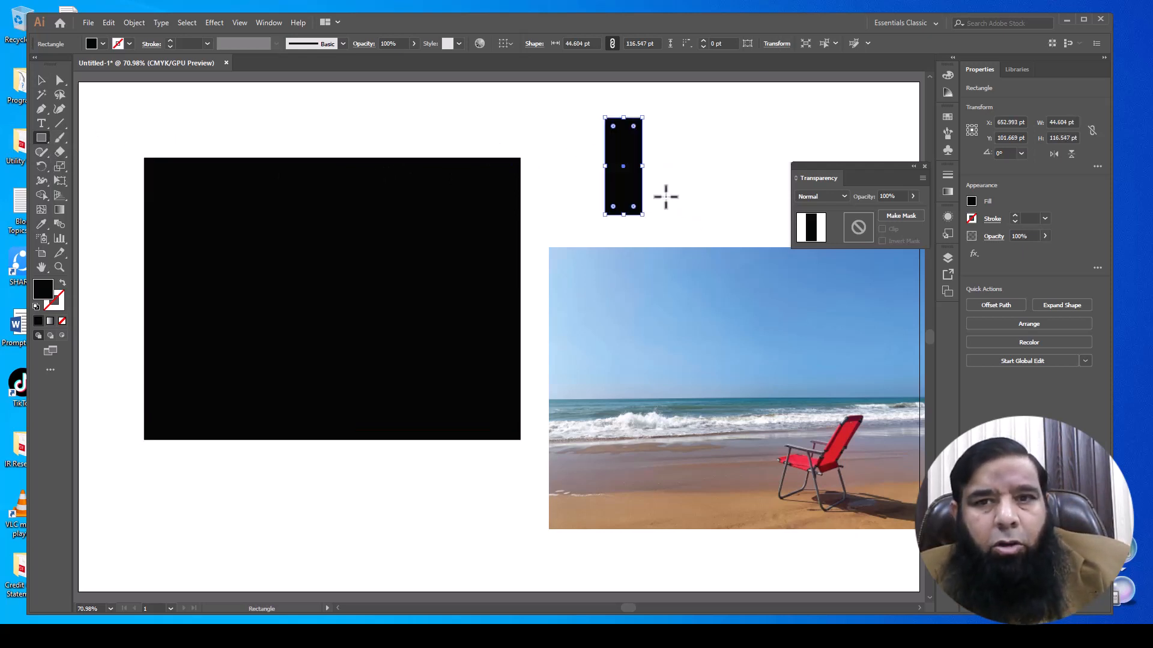
Step: Add anchor points midway along the narrow rectangle's long sides and shift them about 50 pt right to form a chevron
click(42, 111)
click(68, 121)
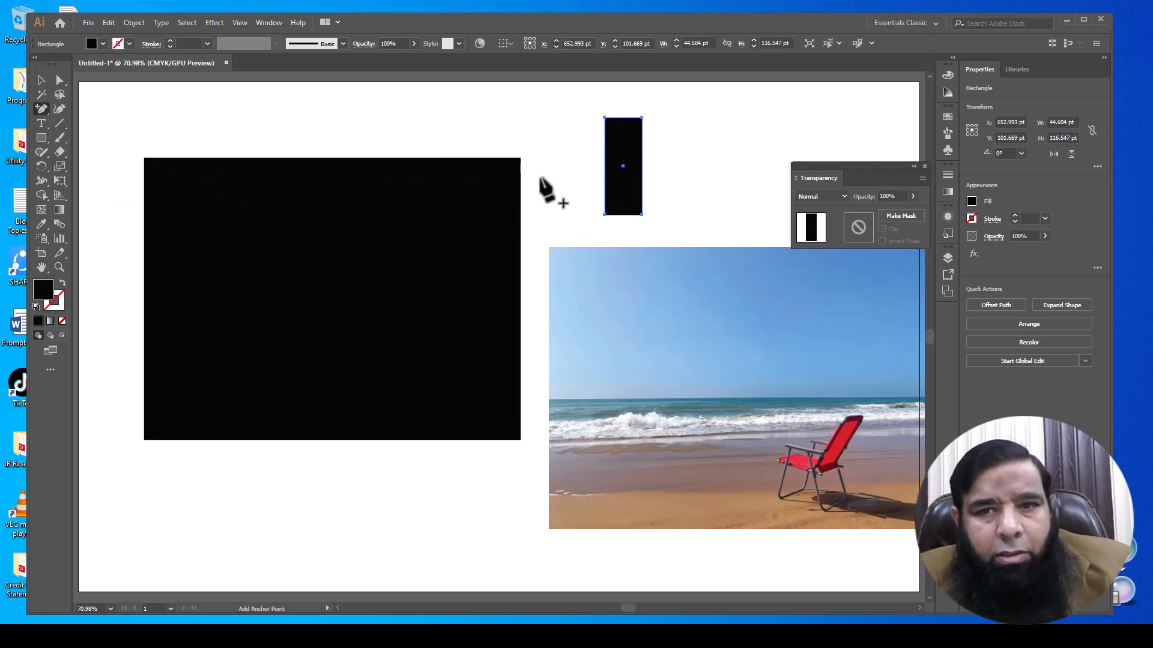
click(604, 166)
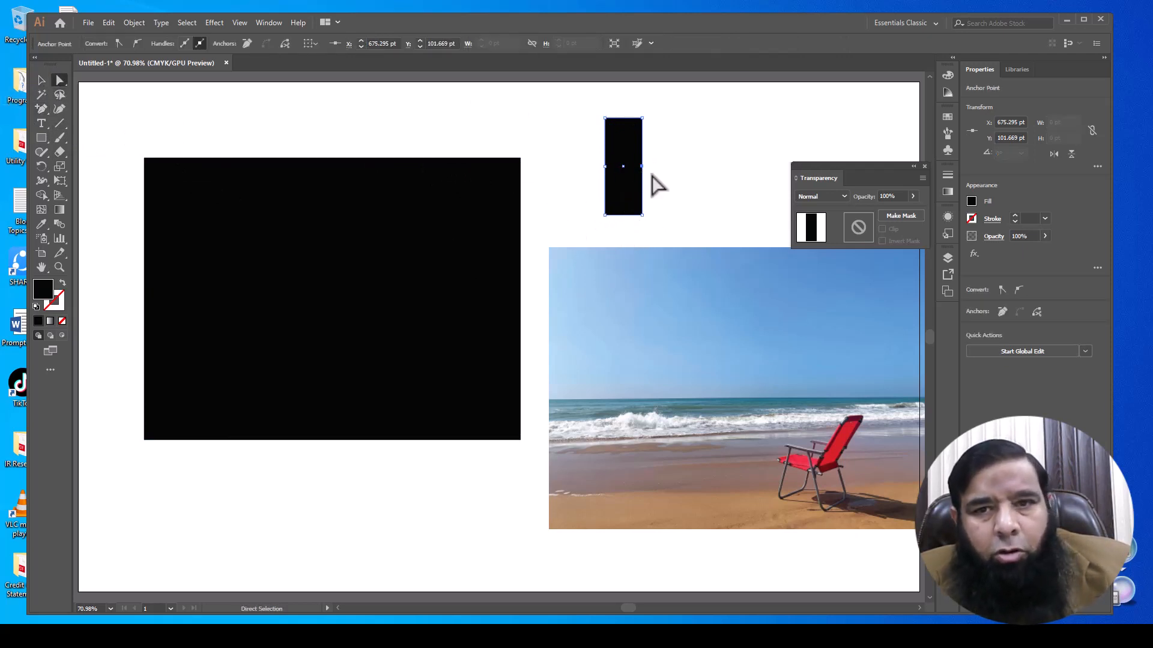
drag(579, 176, 682, 170)
Step: Change the chevron's fill colour to white, #FFFFFF
click(41, 80)
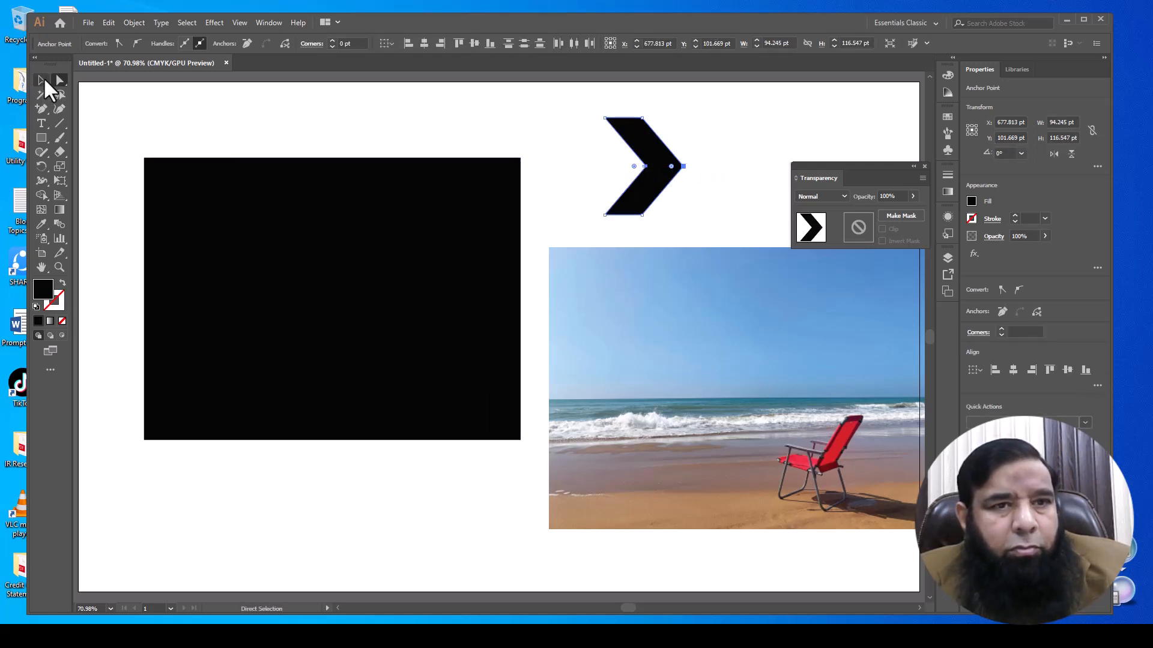
double_click(43, 290)
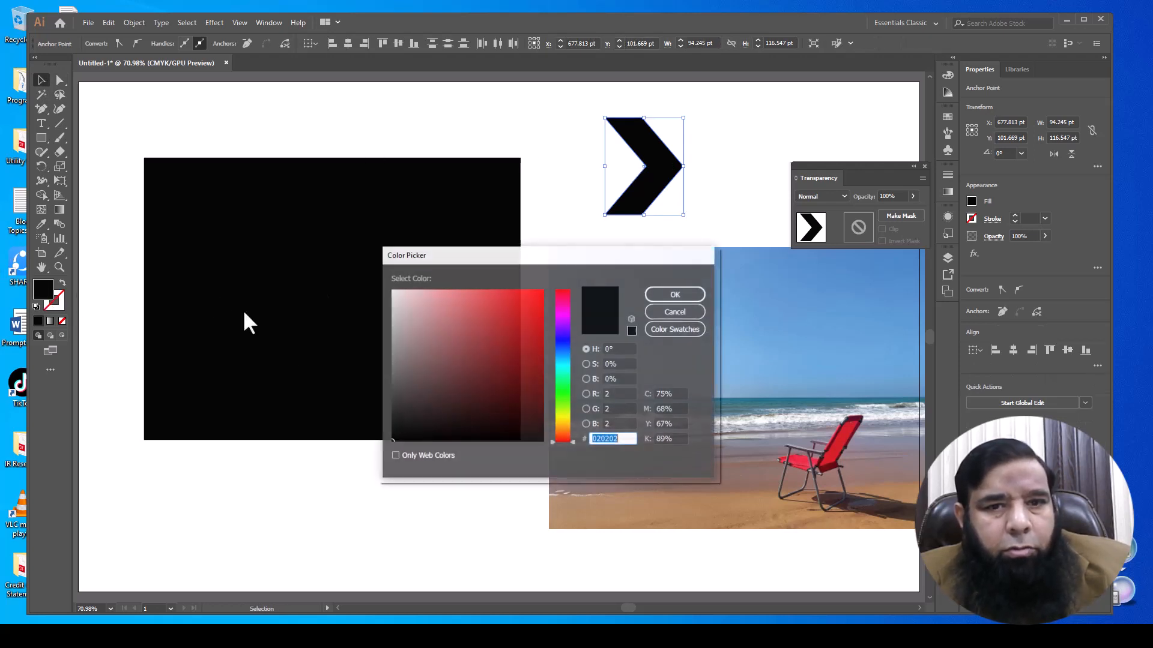
click(393, 293)
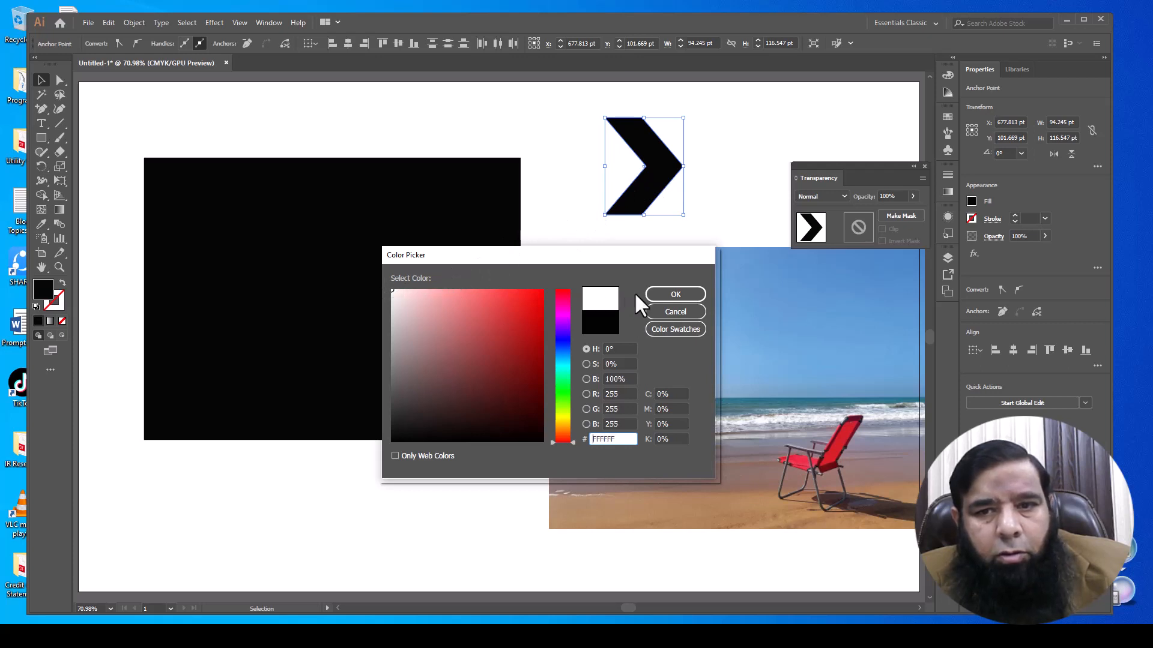
click(675, 294)
Step: Move the white chevron to the black rectangle's upper-left corner and duplicate it rightward at about 78 pt spacing into a row of five
drag(663, 189, 276, 235)
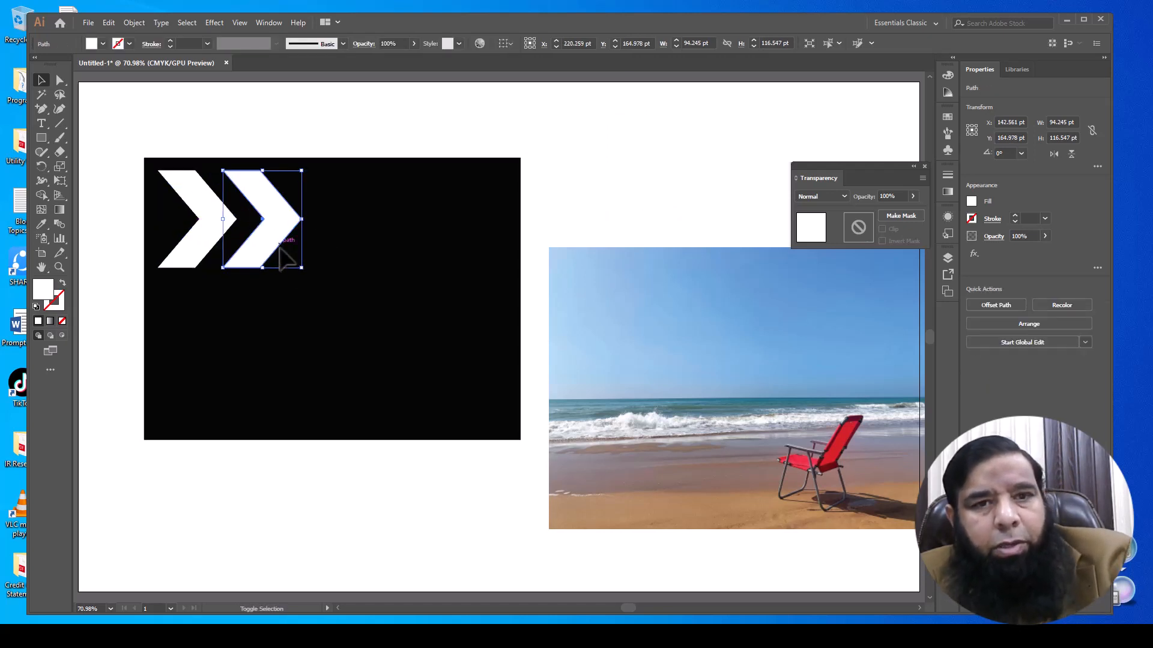
key(ctrl+d)
key(ctrl+d)
key(ctrl+d)
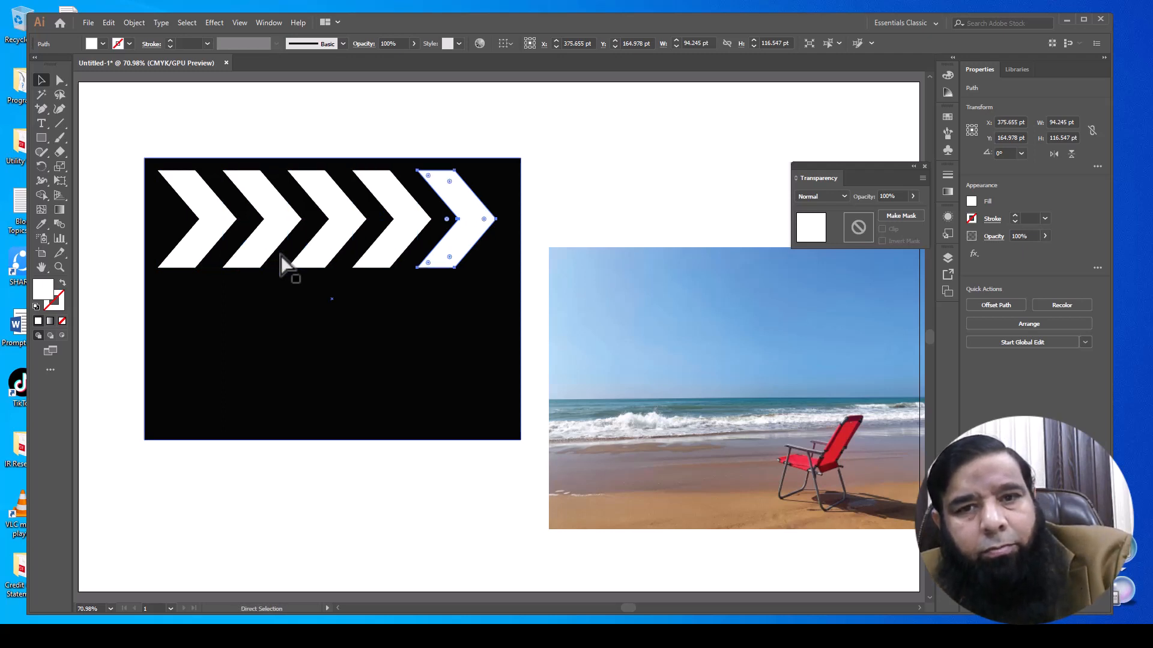
Step: Select all five chevrons and duplicate the row about 130 pt straight below the first one
shift+click(398, 230)
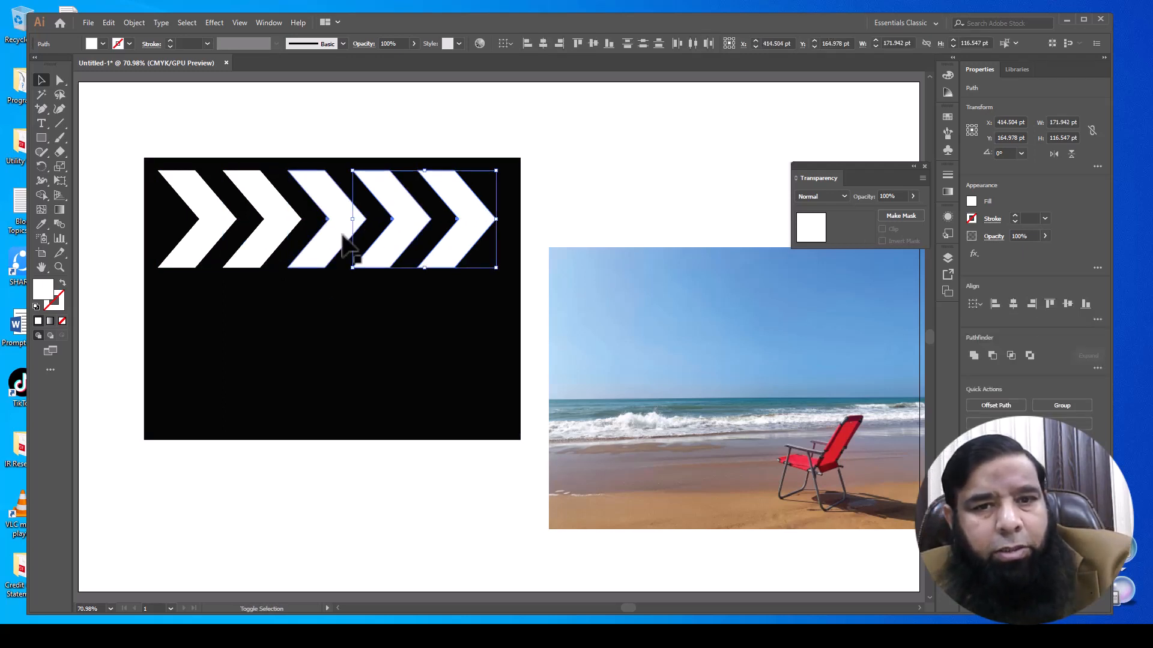
shift+click(342, 236)
shift+click(269, 243)
shift+click(209, 244)
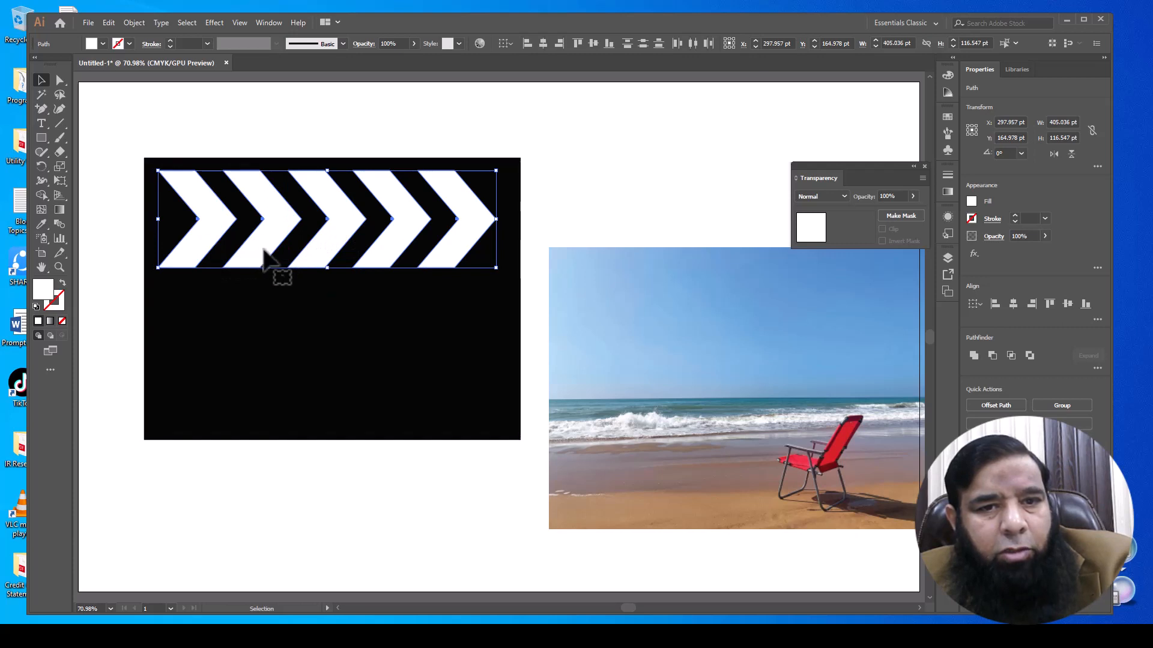
drag(268, 258, 262, 359)
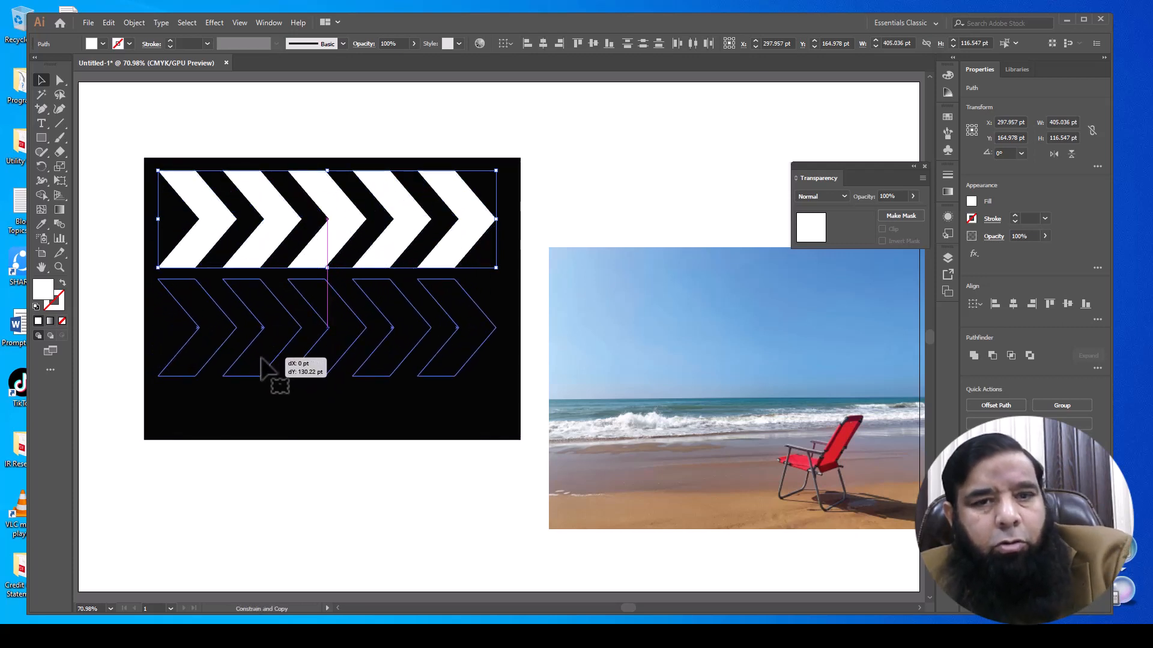
drag(262, 361, 262, 360)
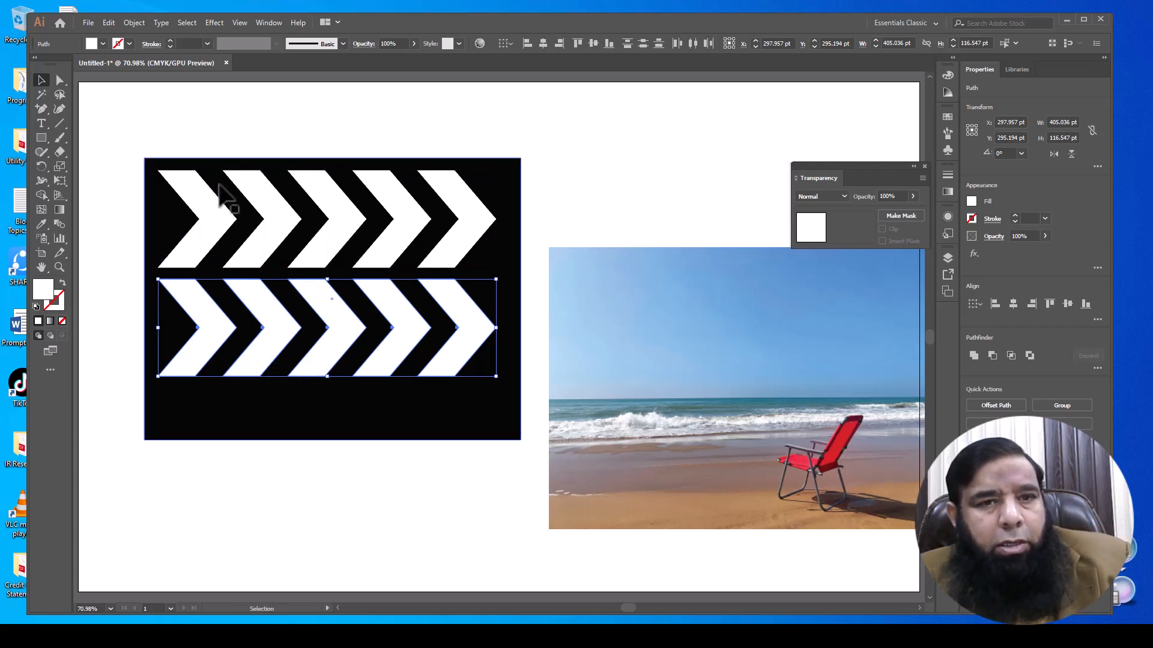
Step: Select both chevron rows without the black rectangle and move them to roughly the rectangle's centre
drag(164, 174, 490, 387)
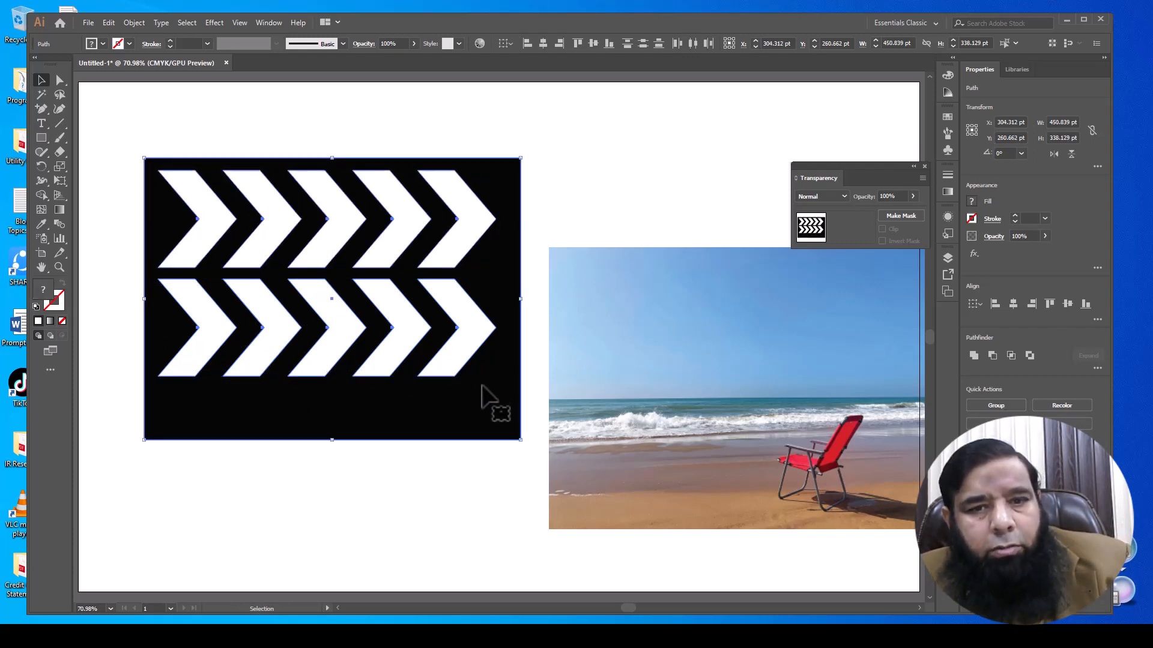
shift+click(477, 411)
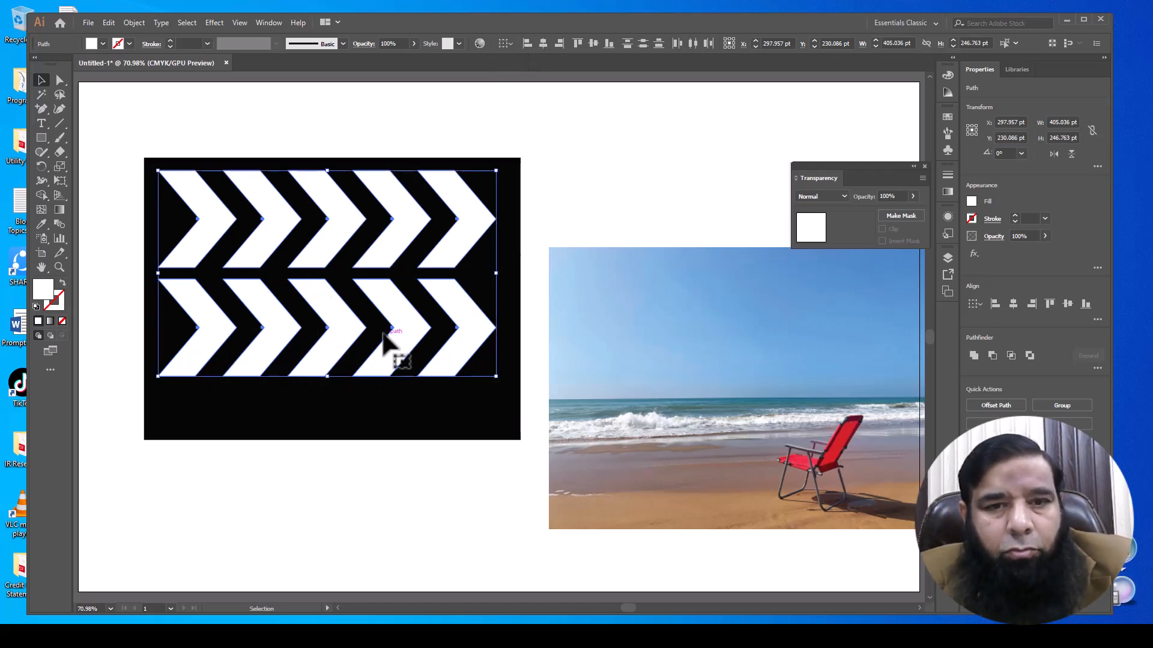
drag(383, 300, 394, 325)
Step: Group the black rectangle together with all the white chevrons
drag(529, 140, 96, 457)
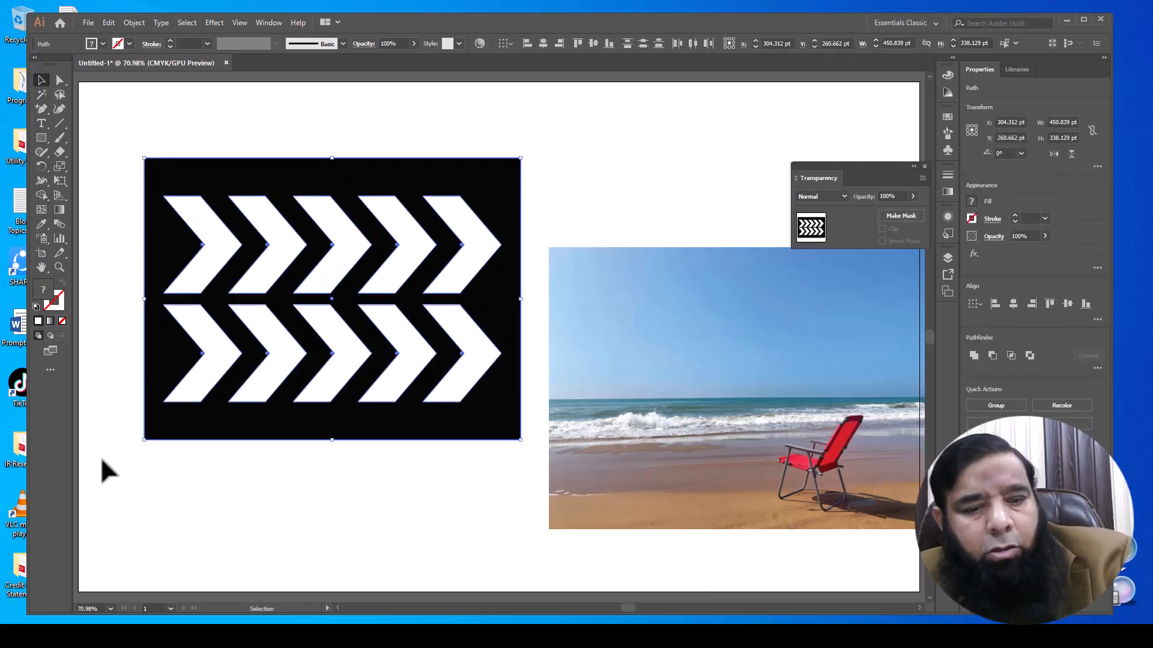
key(a)
key(v)
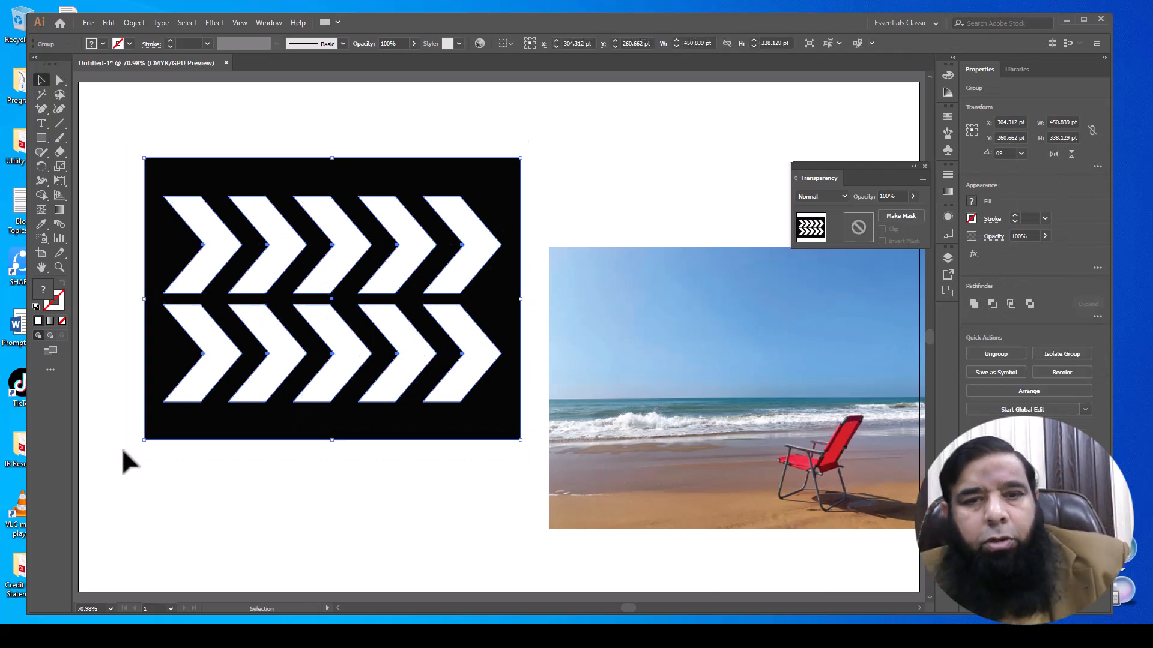
Step: Align the chevron group and the beach photo to each other by their horizontal and vertical centres
drag(630, 445, 610, 436)
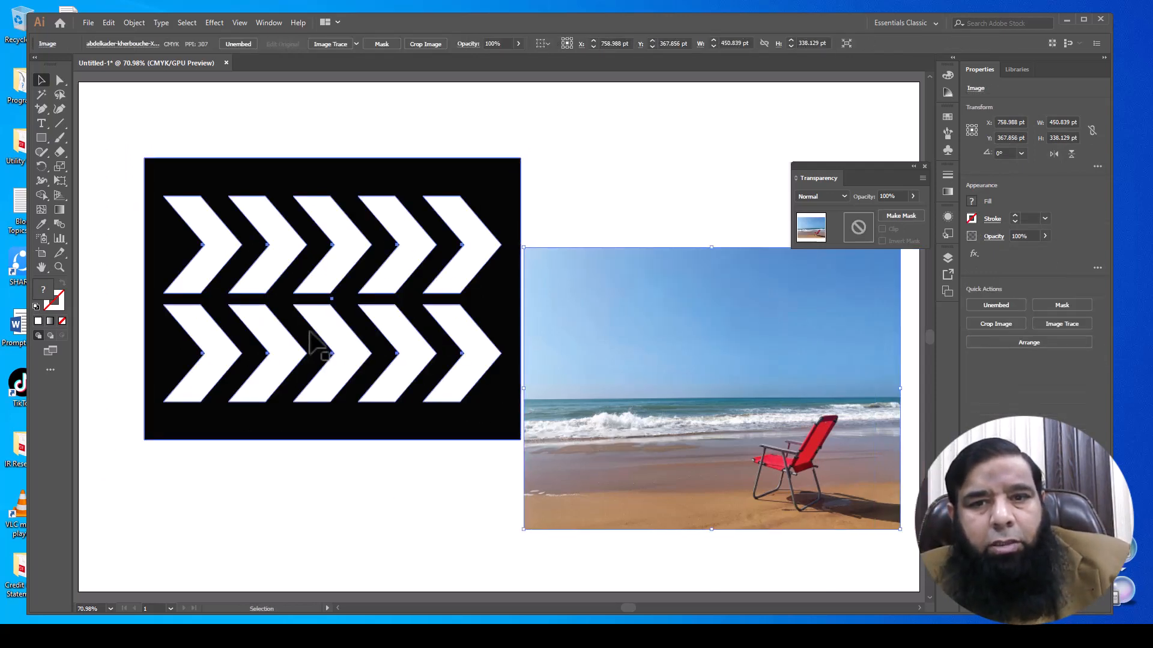
click(312, 334)
drag(609, 185, 447, 330)
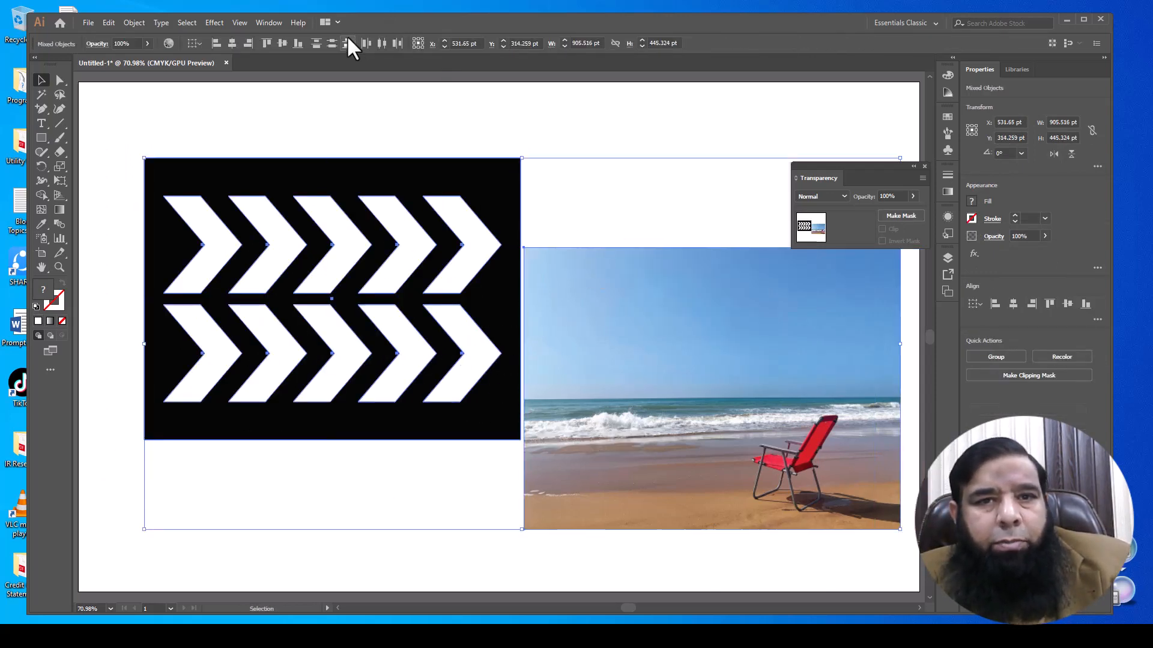
click(231, 44)
click(282, 44)
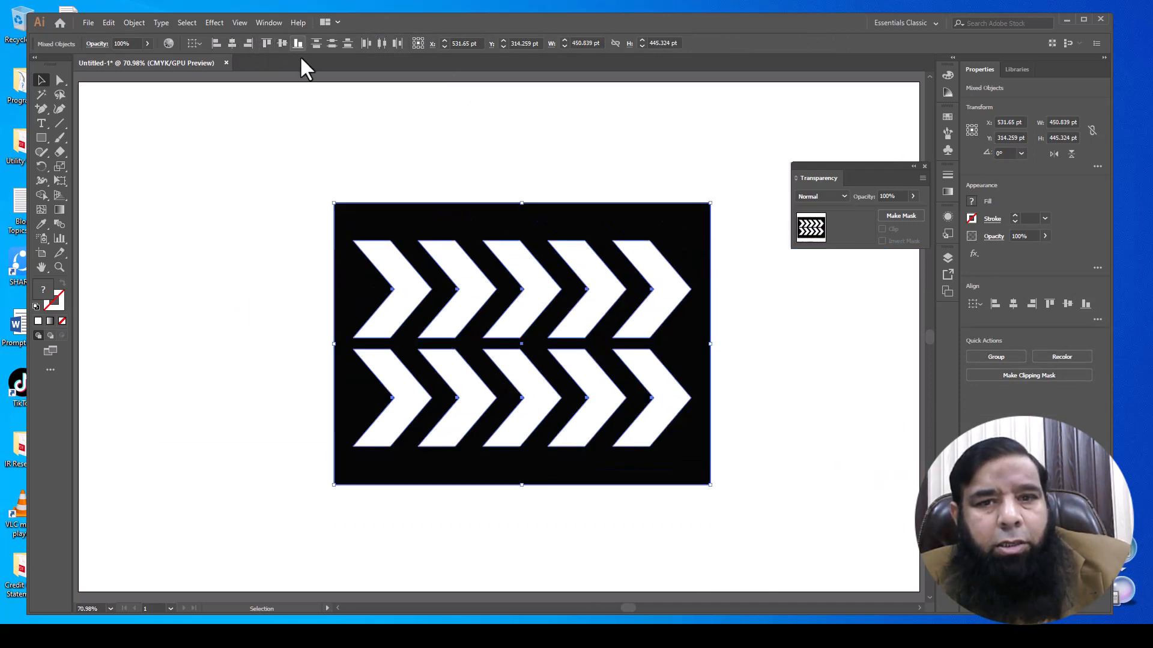
Step: Make an opacity mask from the chevron group over the beach photo, and move the masked photo to the artboard's upper-left corner
click(900, 215)
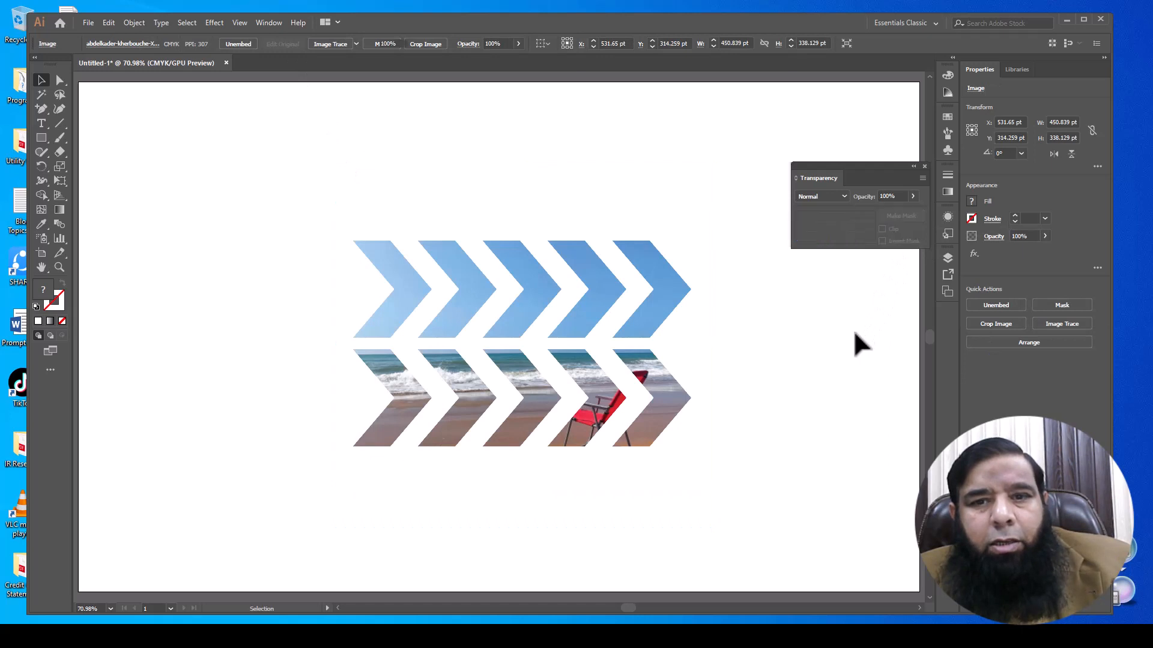
click(856, 334)
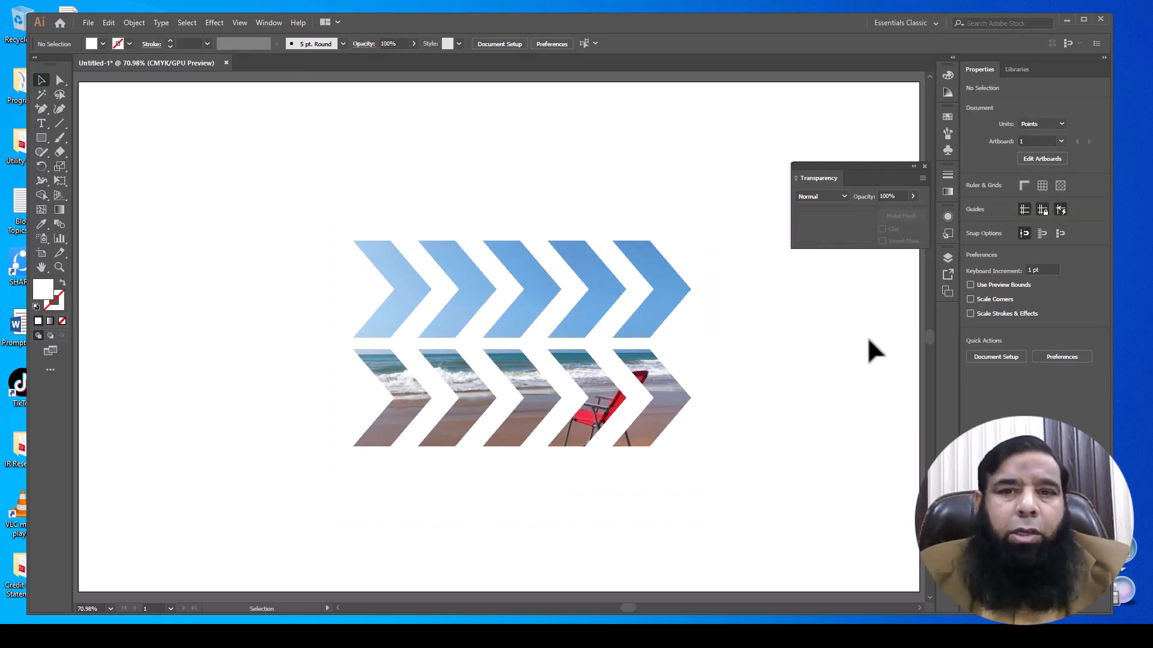
drag(301, 190, 720, 493)
drag(656, 430, 411, 322)
click(539, 363)
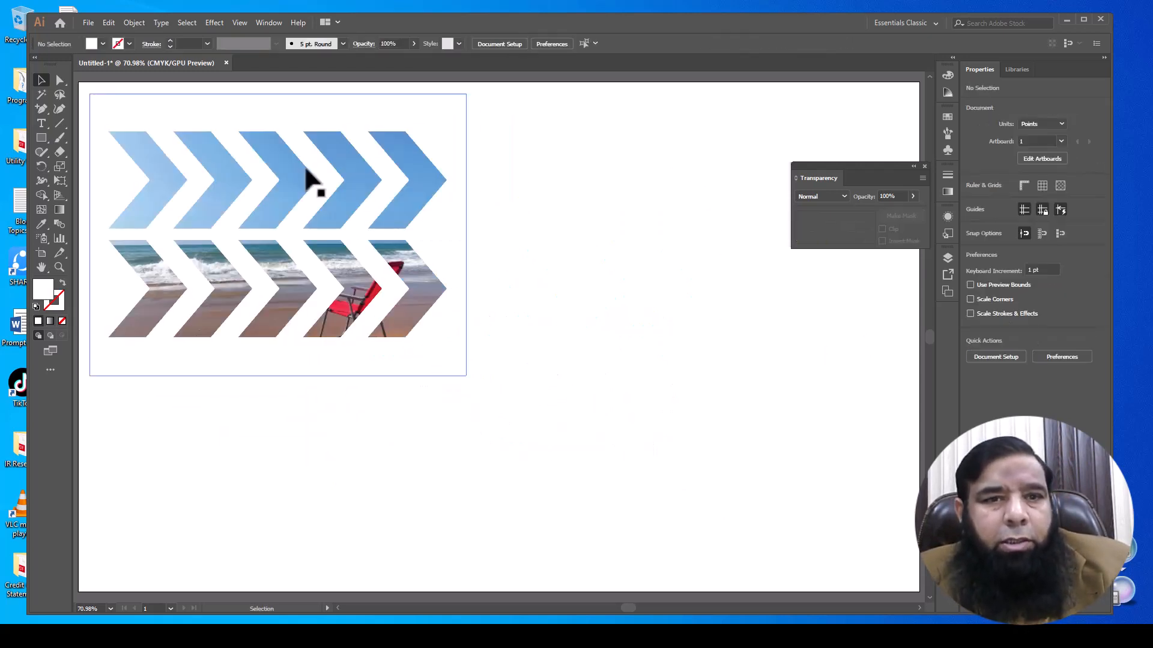
Step: Choose the portrait-format mountain photo from the Downloads folder as the linked image to place
click(88, 23)
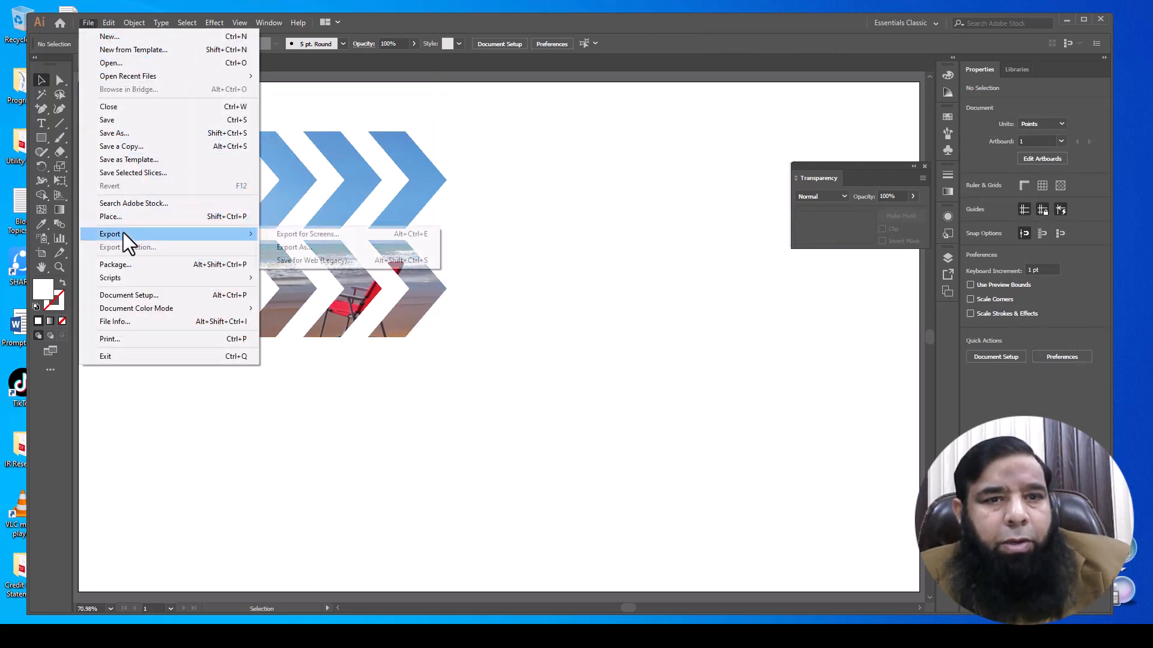
click(120, 216)
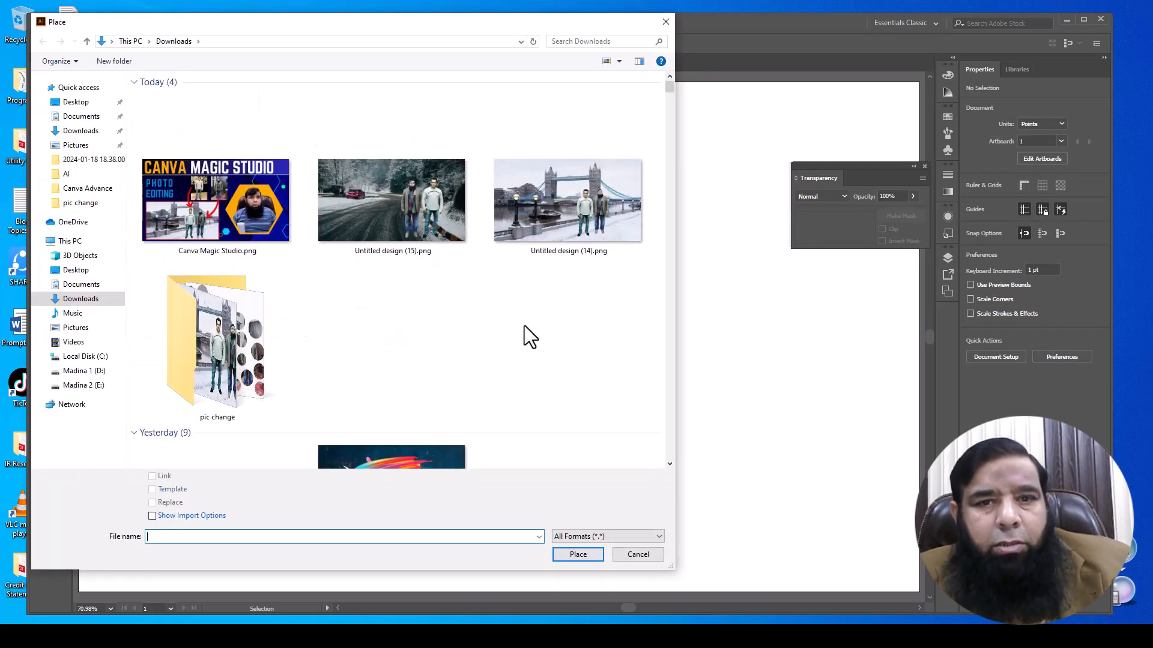
click(88, 42)
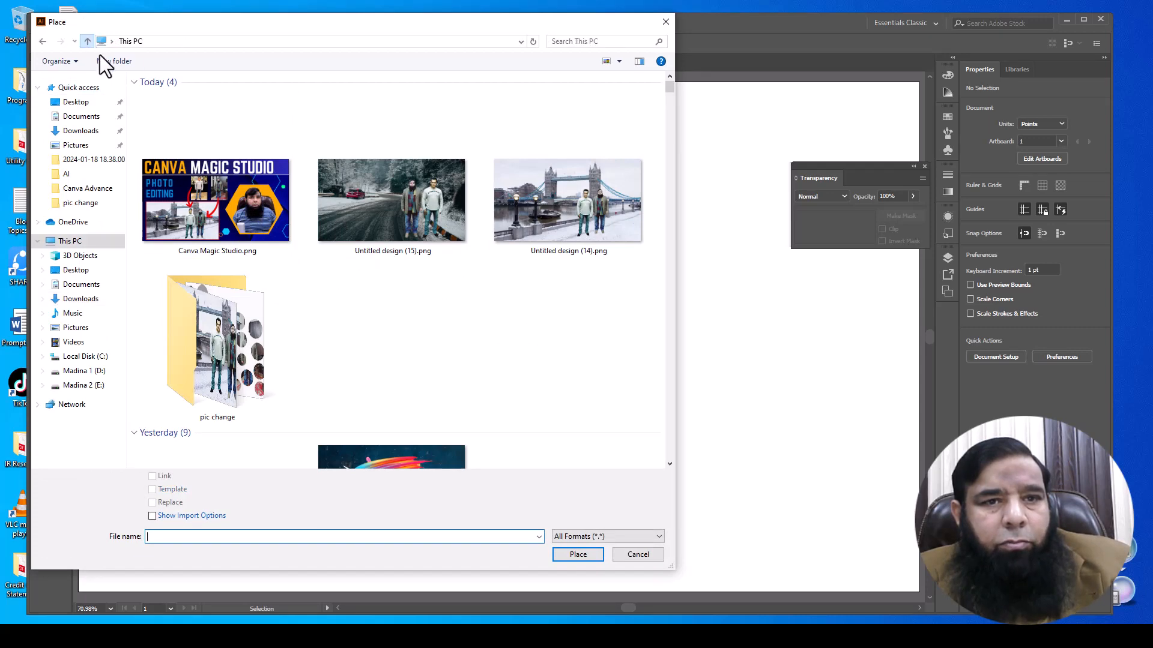
click(81, 298)
scroll(309, 287, down, 6)
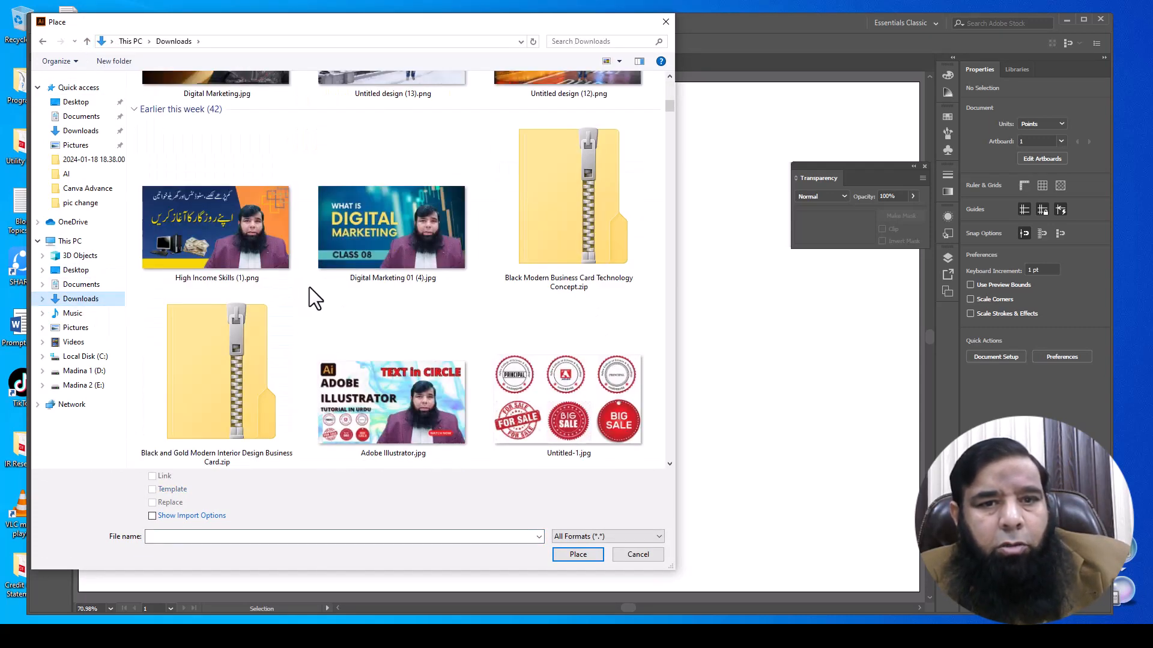
scroll(308, 287, down, 3)
scroll(314, 293, down, 3)
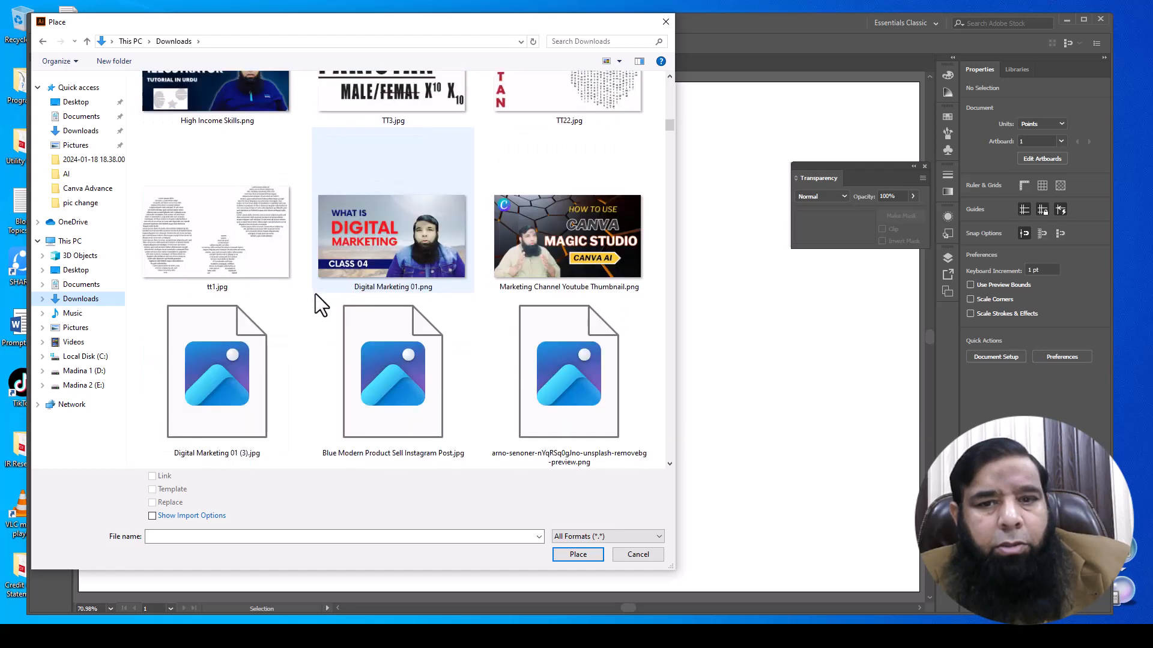
scroll(316, 294, down, 5)
scroll(316, 294, down, 3)
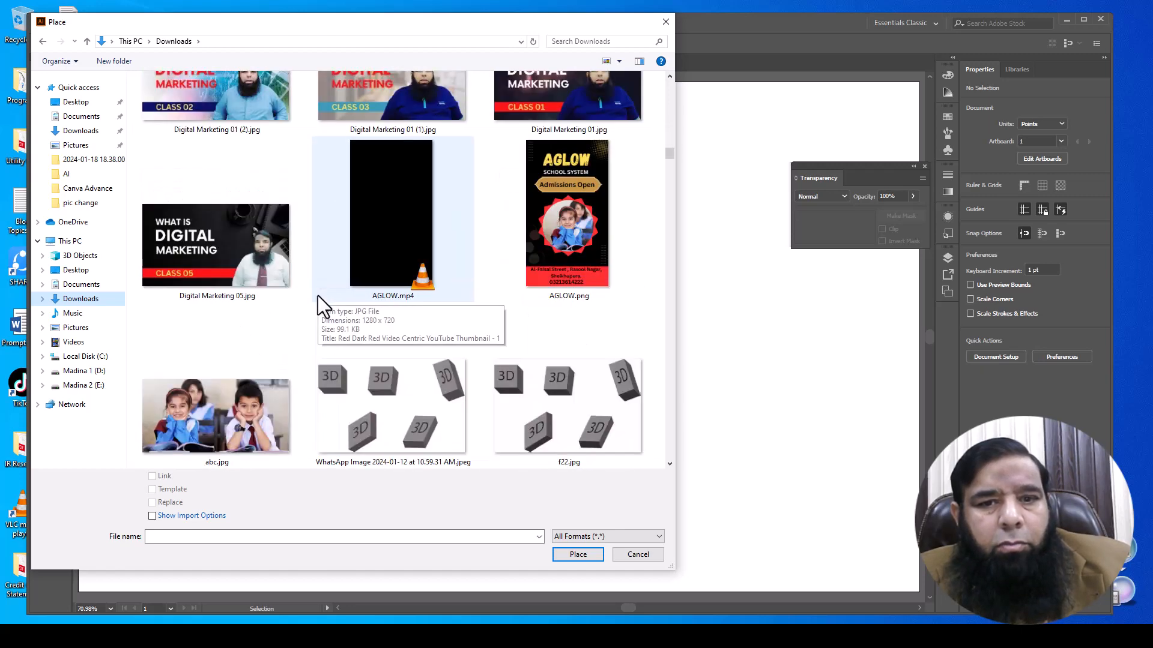
scroll(318, 296, down, 3)
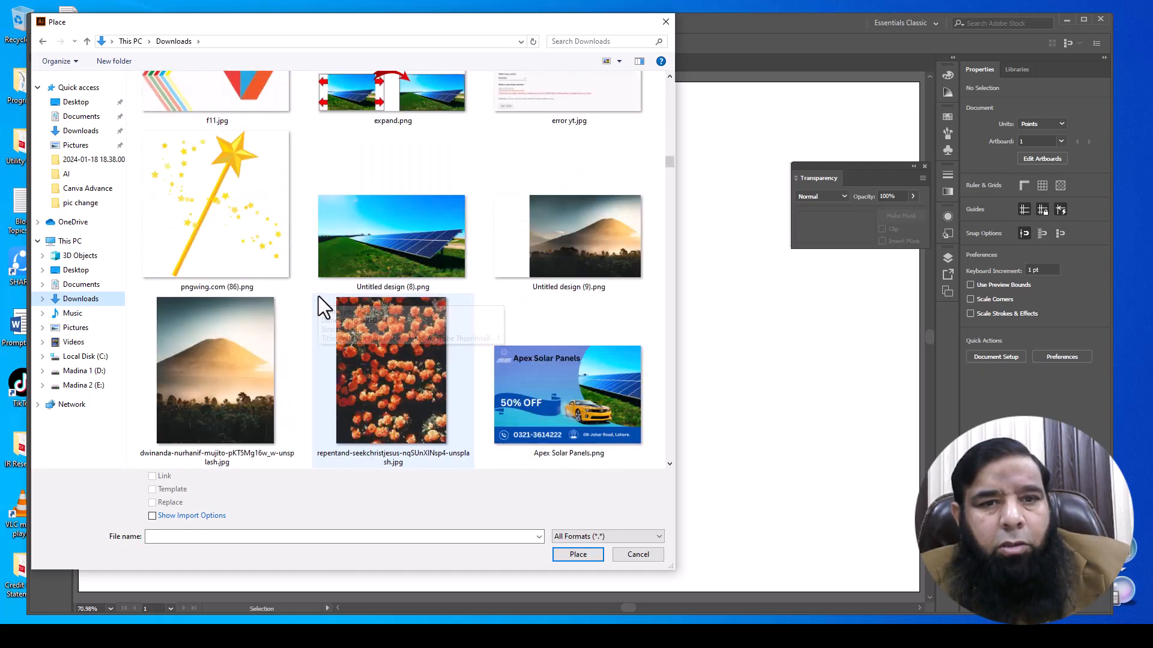
click(387, 380)
click(197, 390)
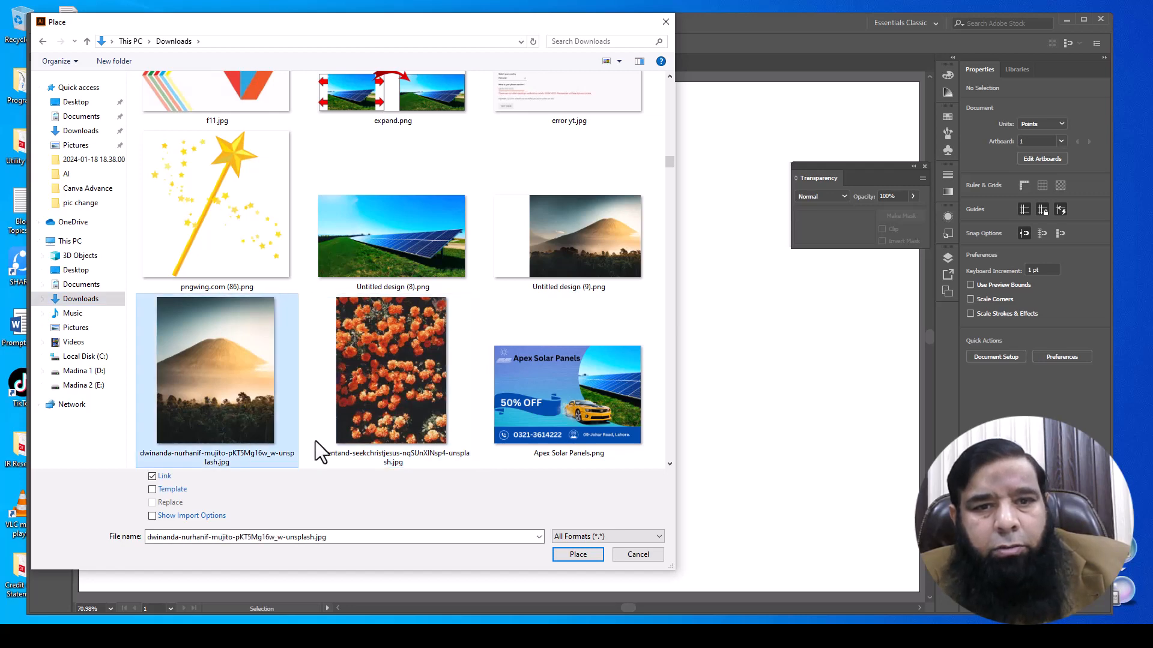
click(587, 557)
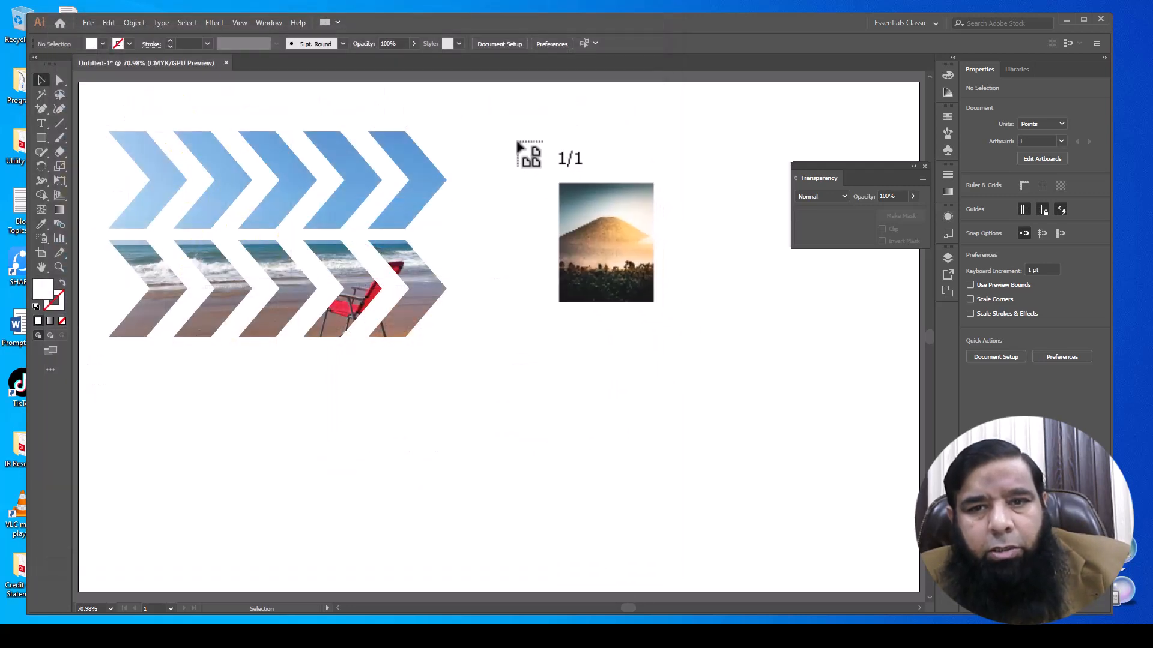
Step: Place the mountain photo beside the chevrons, embed it, and enlarge it to about 336 × 438 pt
drag(517, 144, 757, 575)
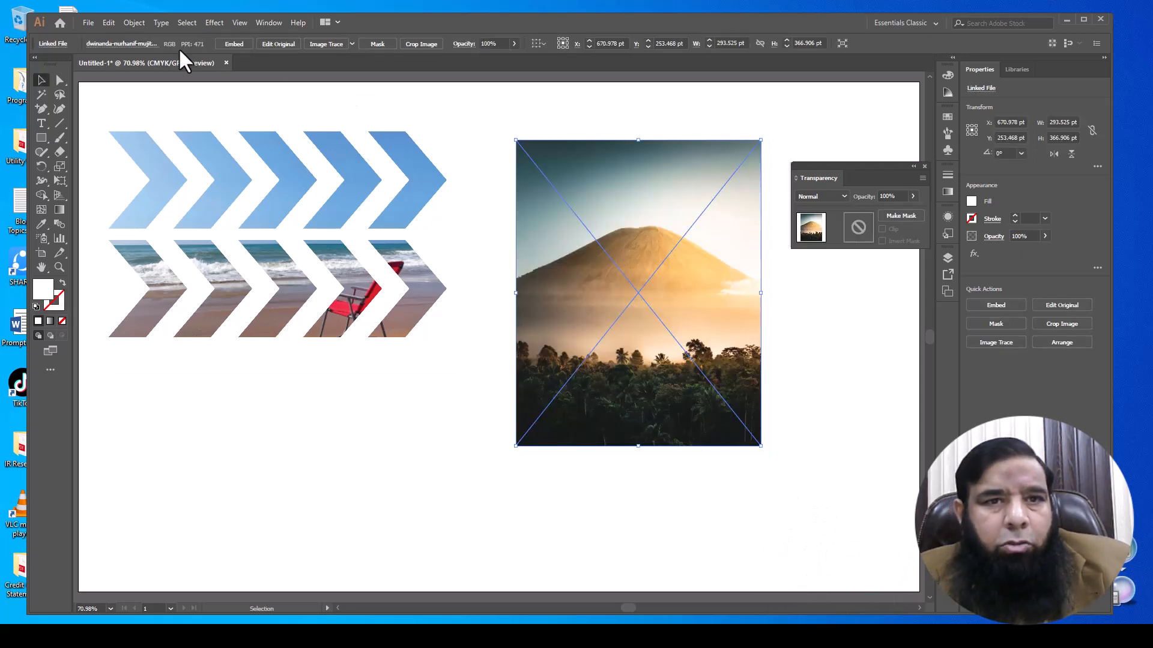
click(233, 44)
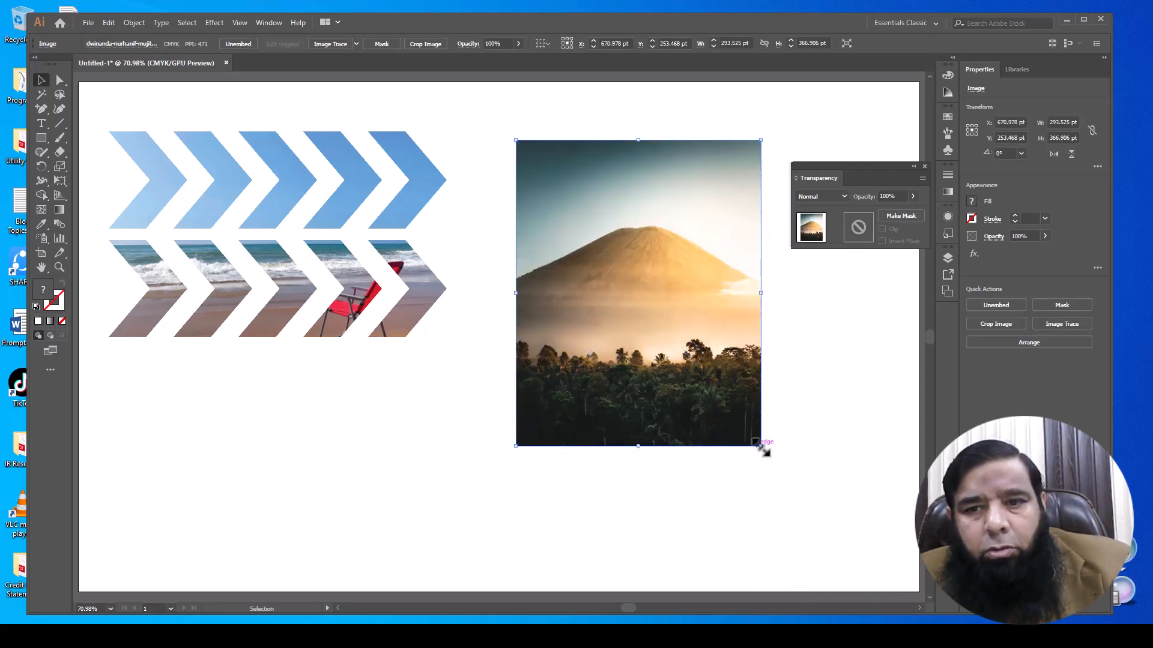
drag(761, 446, 744, 480)
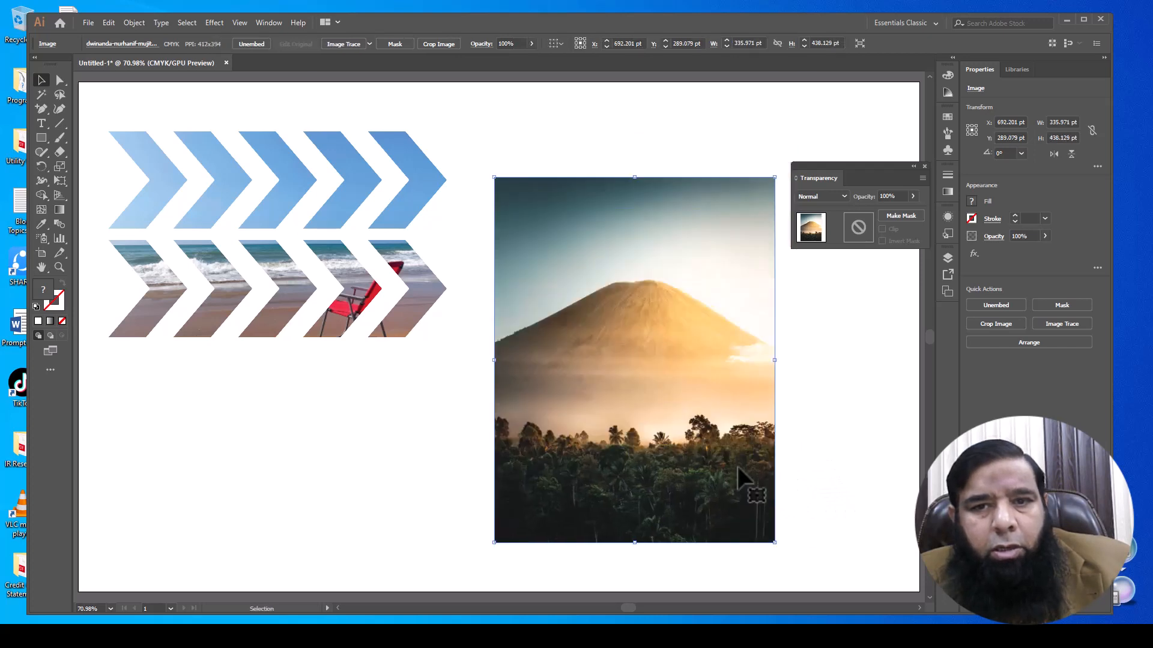
Step: Draw a thin white rectangle about 336 × 8.9 pt along the mountain photo's upper edge, matching its full width
click(40, 138)
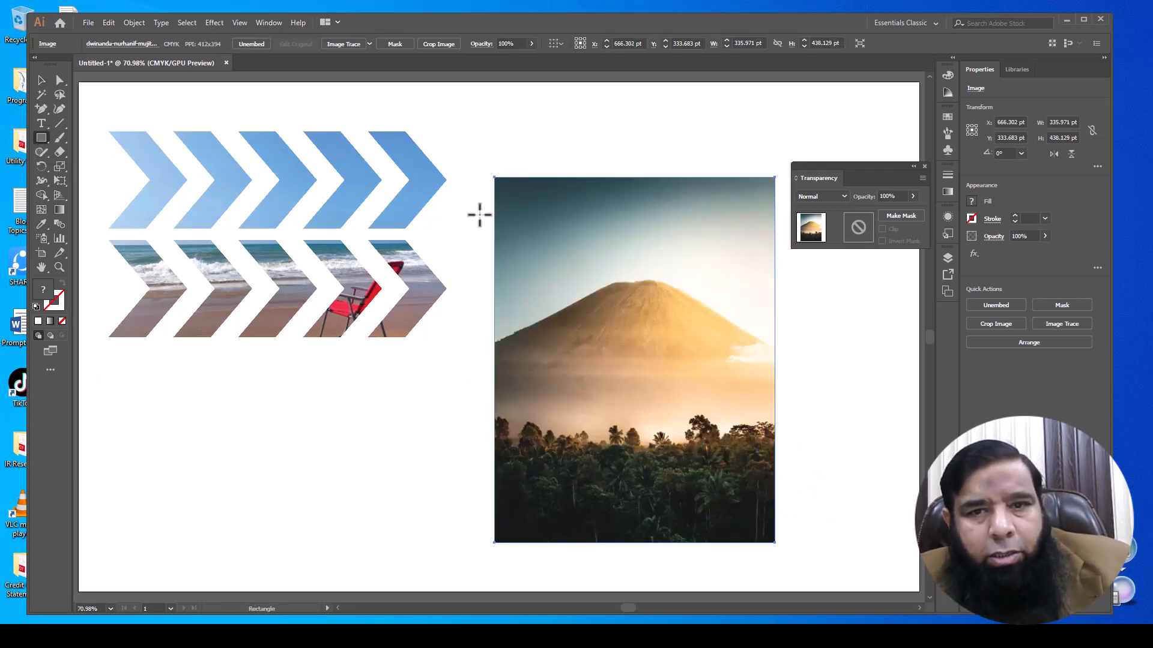
scroll(492, 176, up, 4)
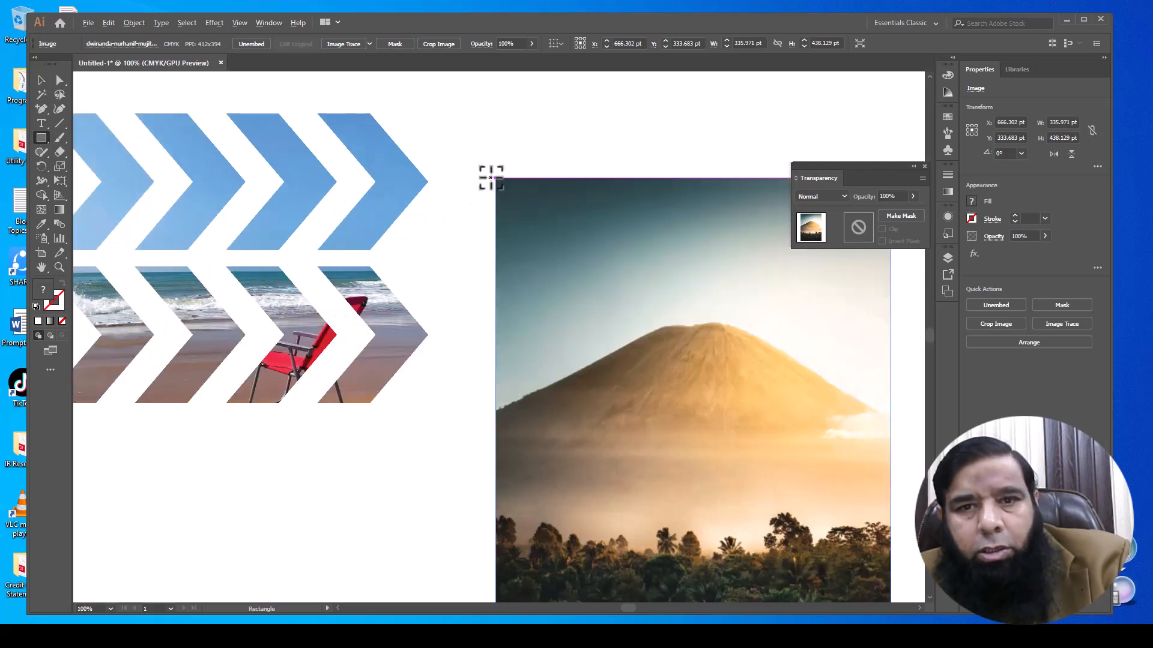
scroll(919, 610, right, 6)
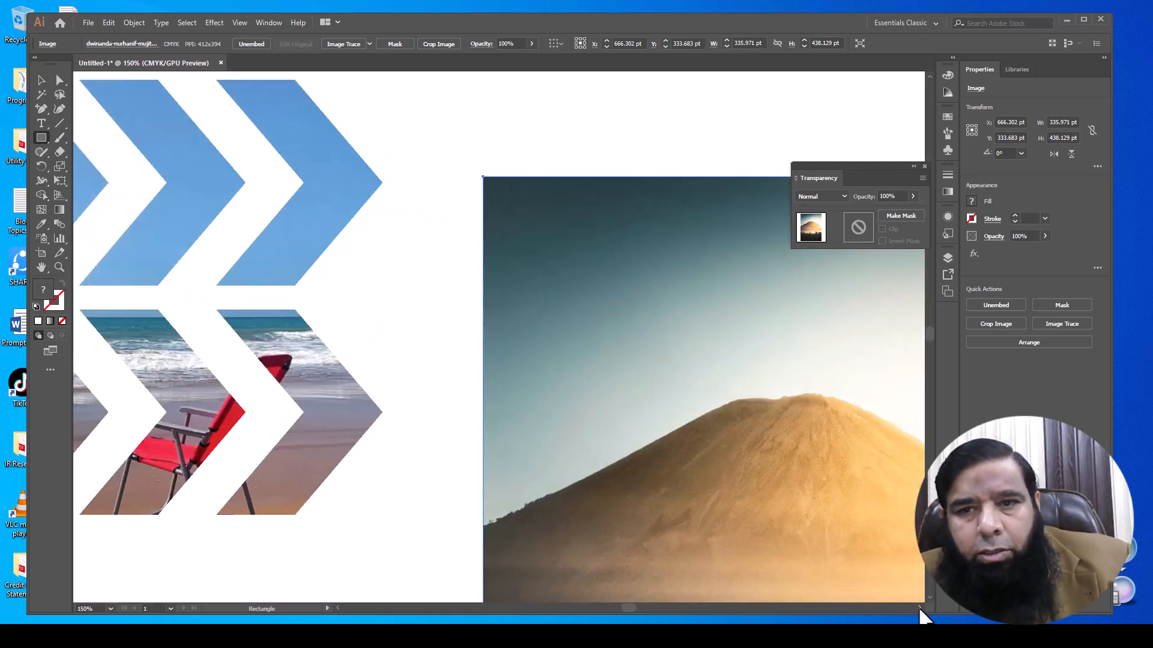
scroll(917, 606, right, 3)
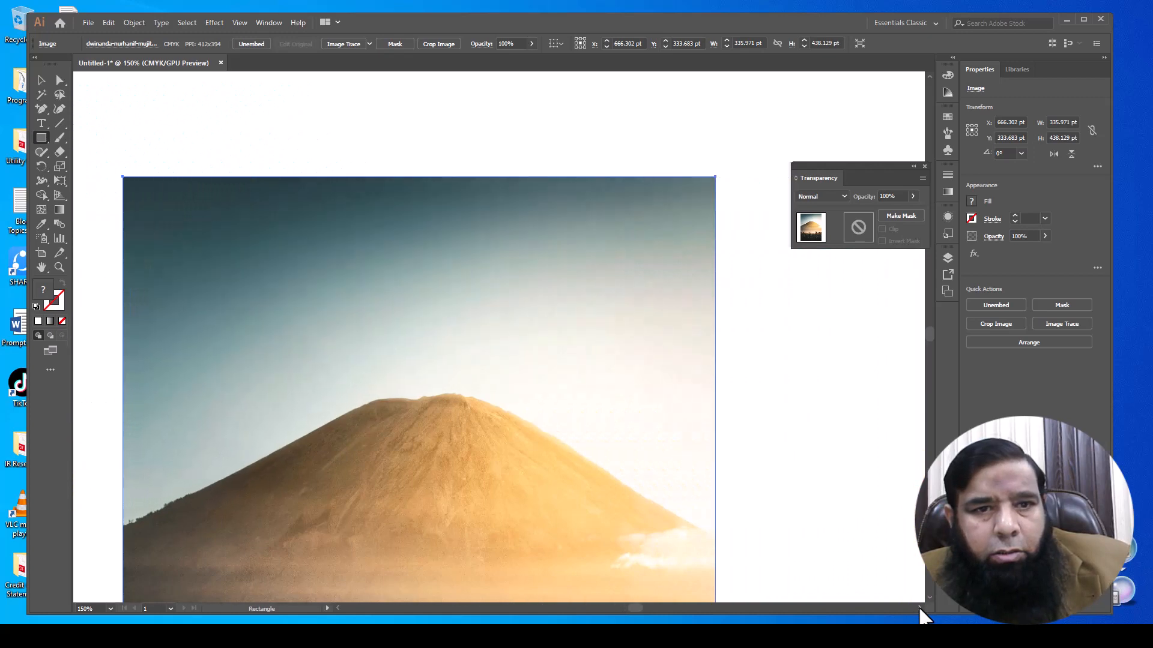
drag(94, 177, 686, 193)
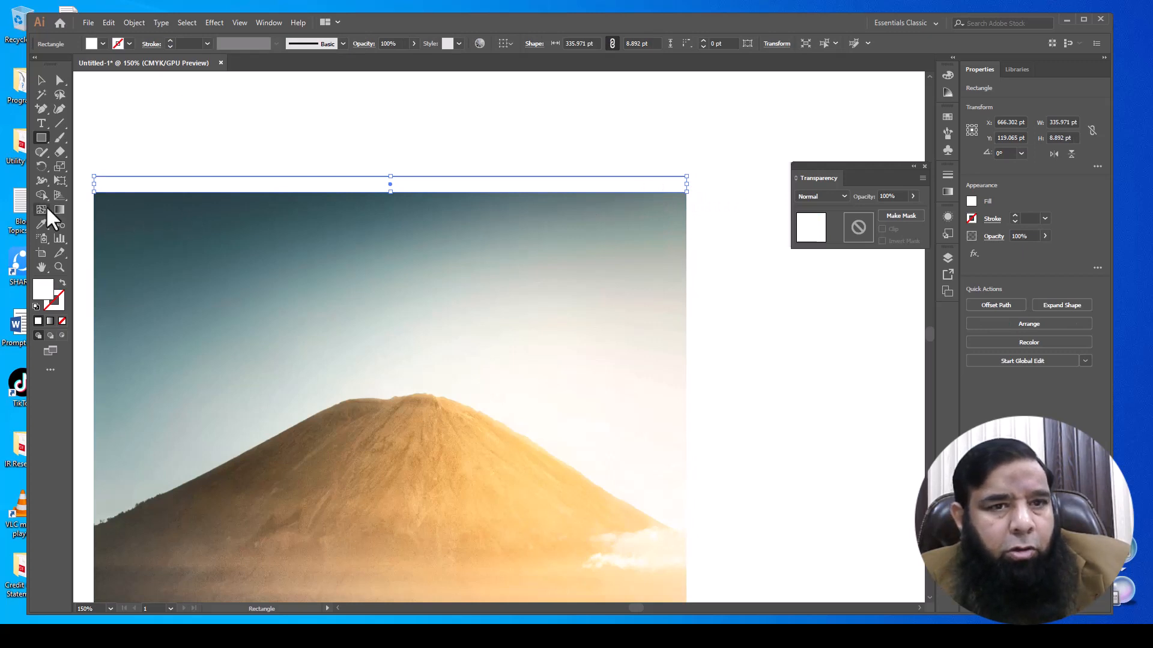
Step: Duplicate the white strip directly beneath itself and fill the copy with black
click(41, 81)
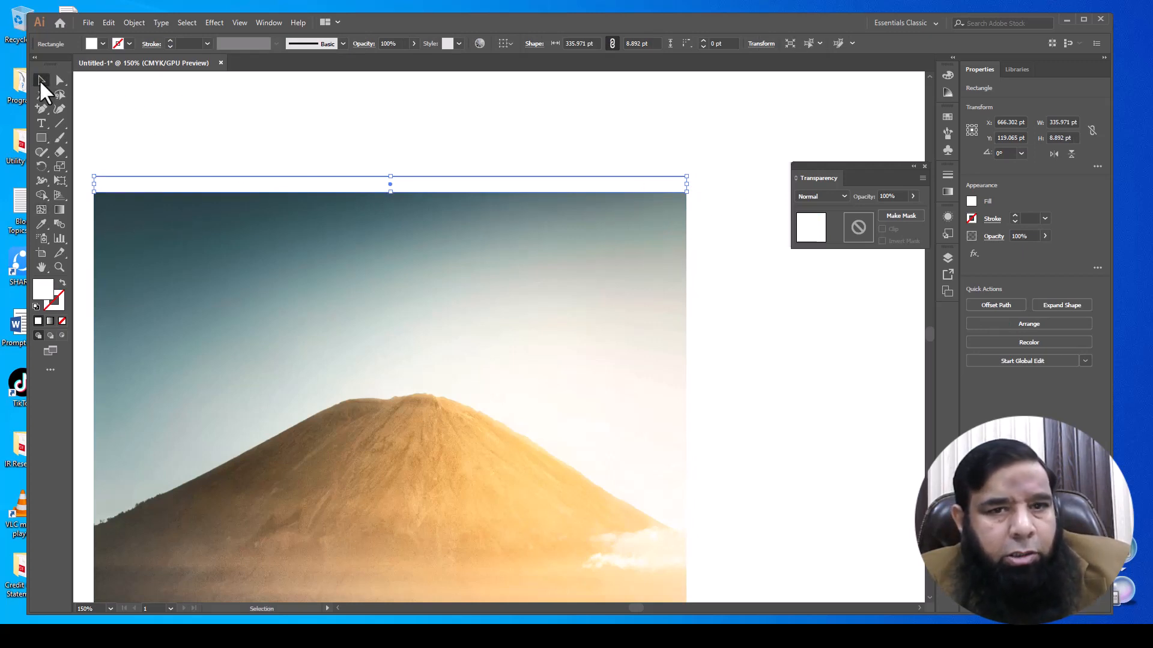
drag(390, 185, 388, 201)
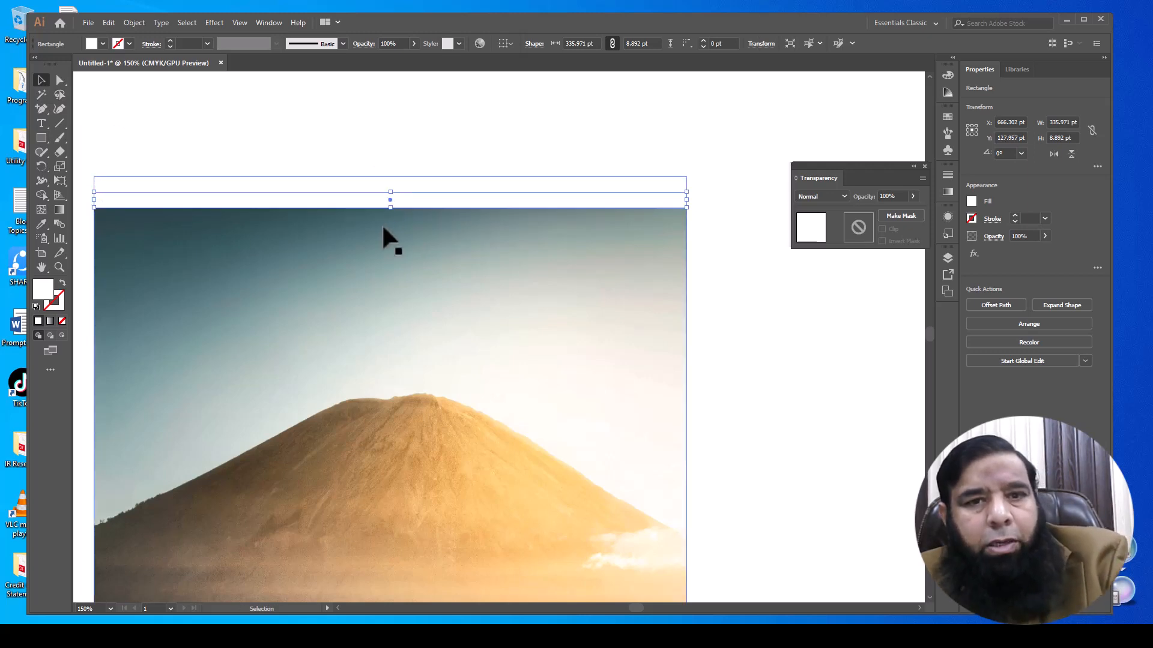
double_click(50, 291)
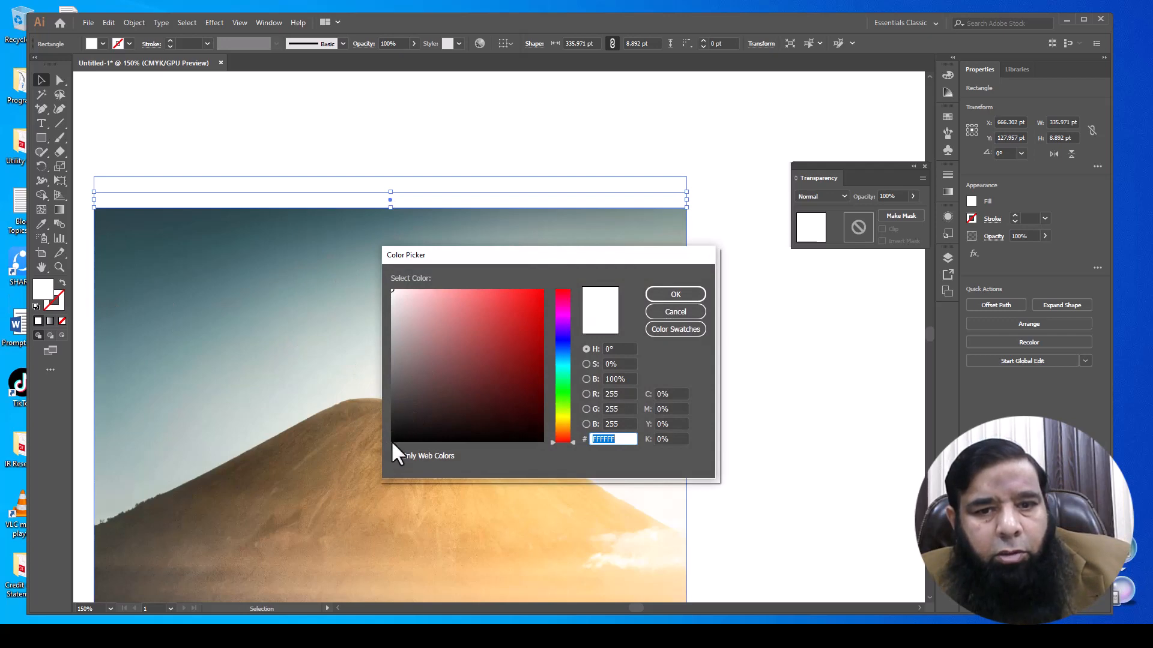
click(392, 441)
click(696, 294)
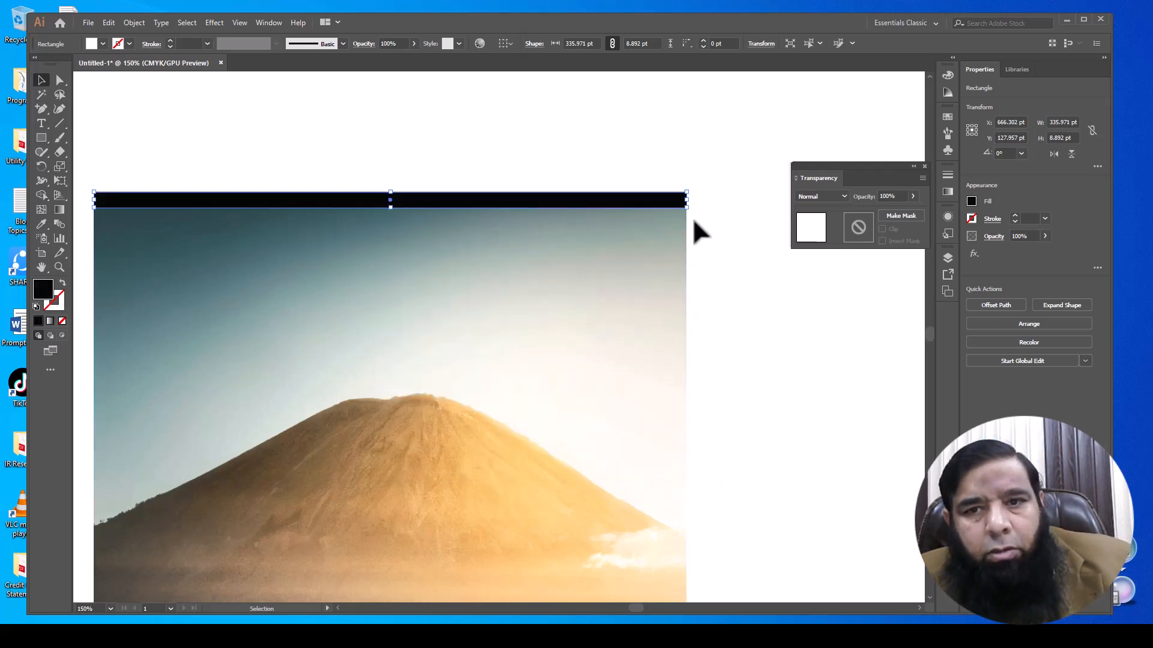
Step: Select the white and black strips together and duplicate the pair directly below
click(692, 213)
click(667, 190)
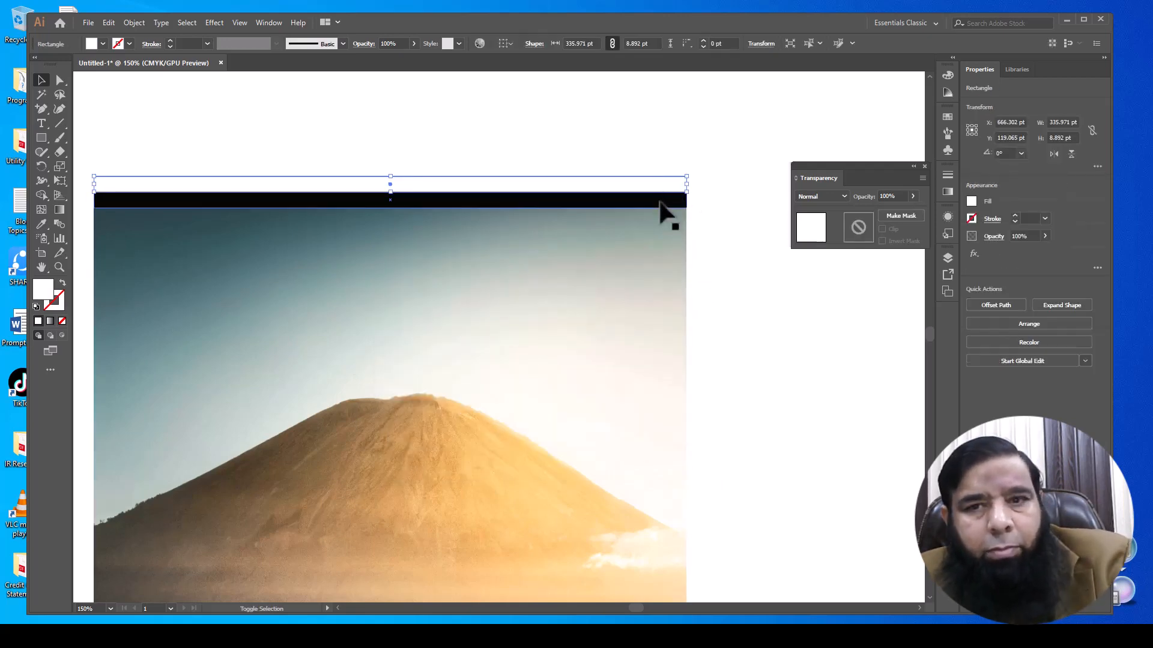
shift+click(660, 205)
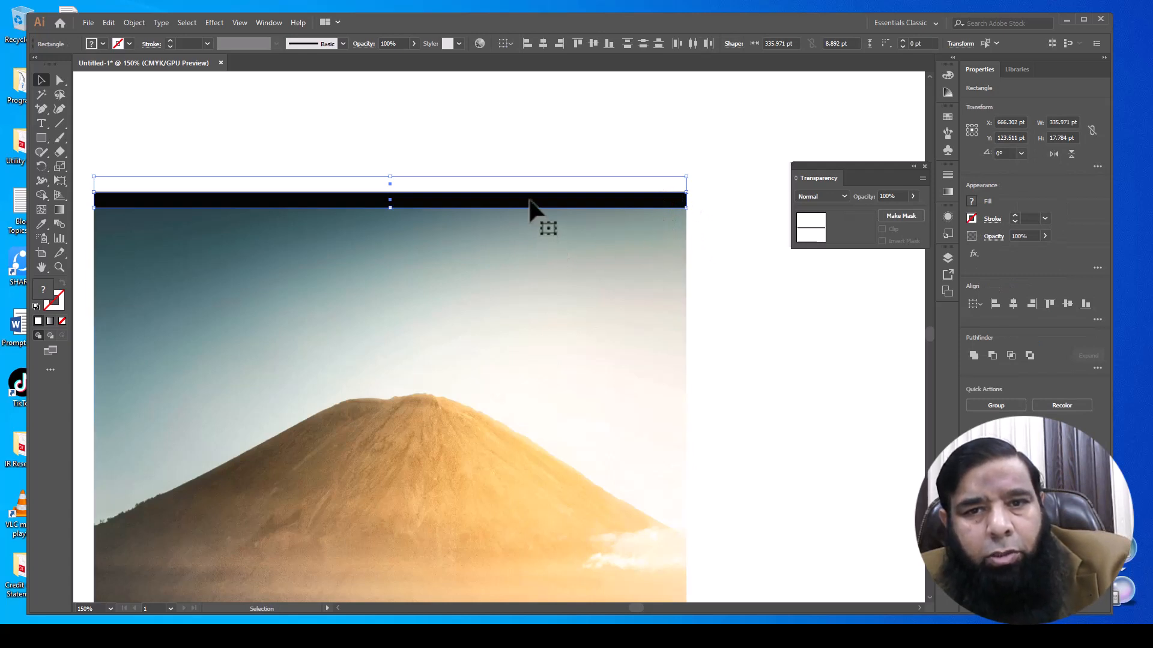
drag(529, 200, 538, 234)
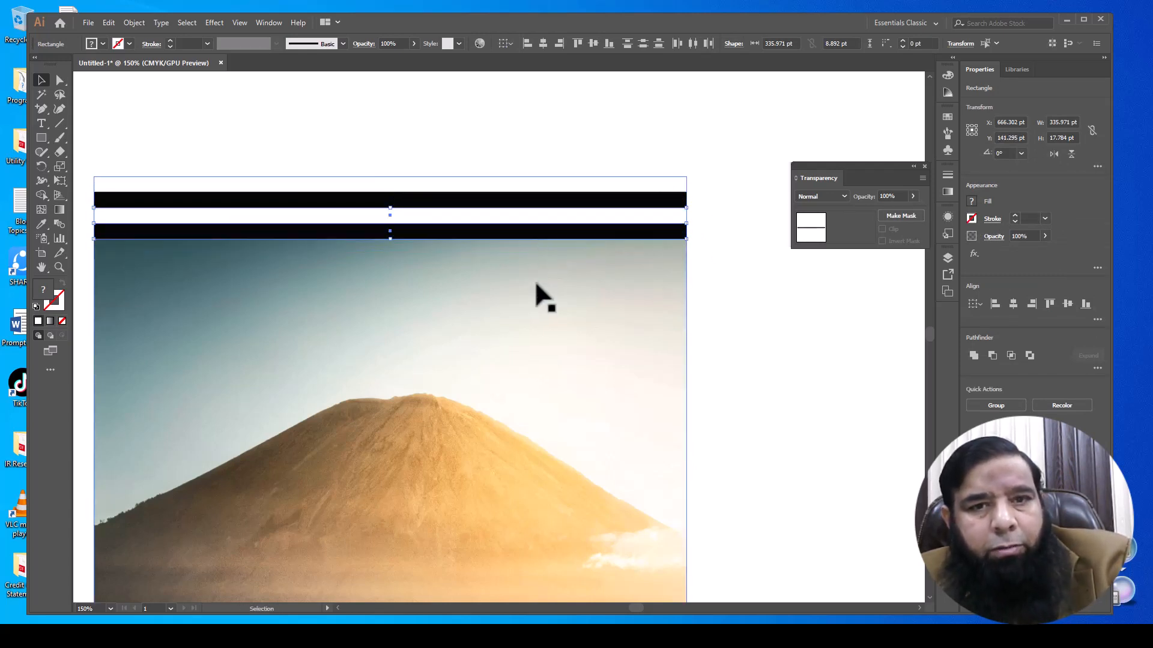
Step: Repeat the strip-pair duplication down the photo until the black and white stripes cover its full height
key(ctrl+d)
key(ctrl+d)
key(ctrl+d)
key(ctrl+d)
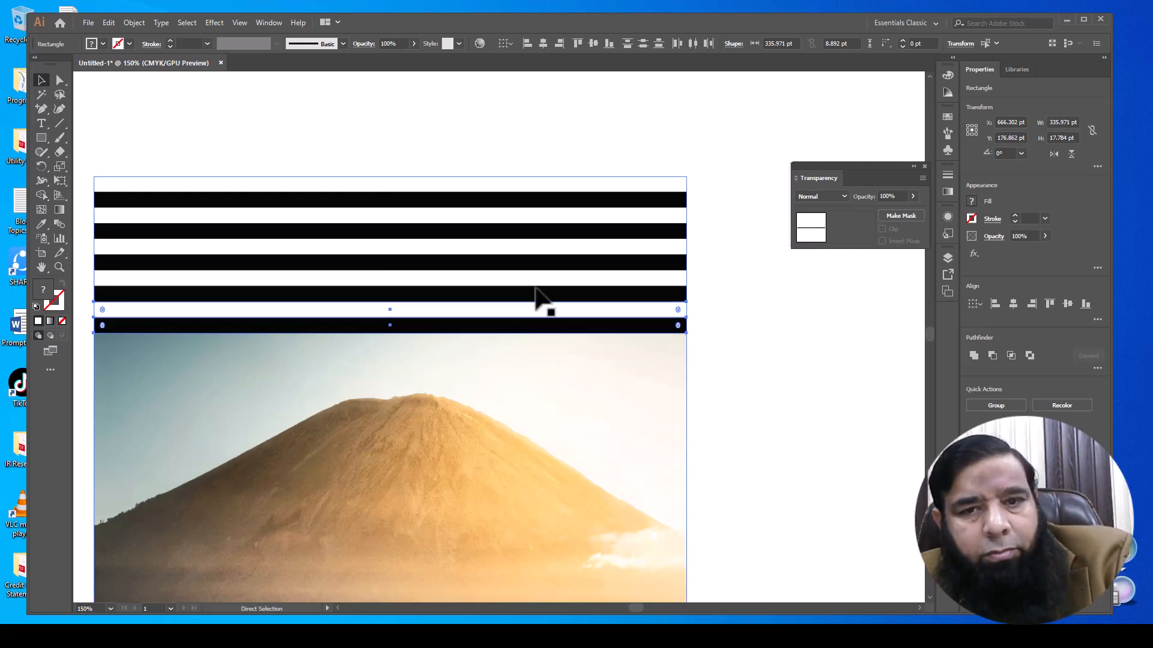
key(ctrl+d)
key(ctrl+d)
key(ctrl+d)
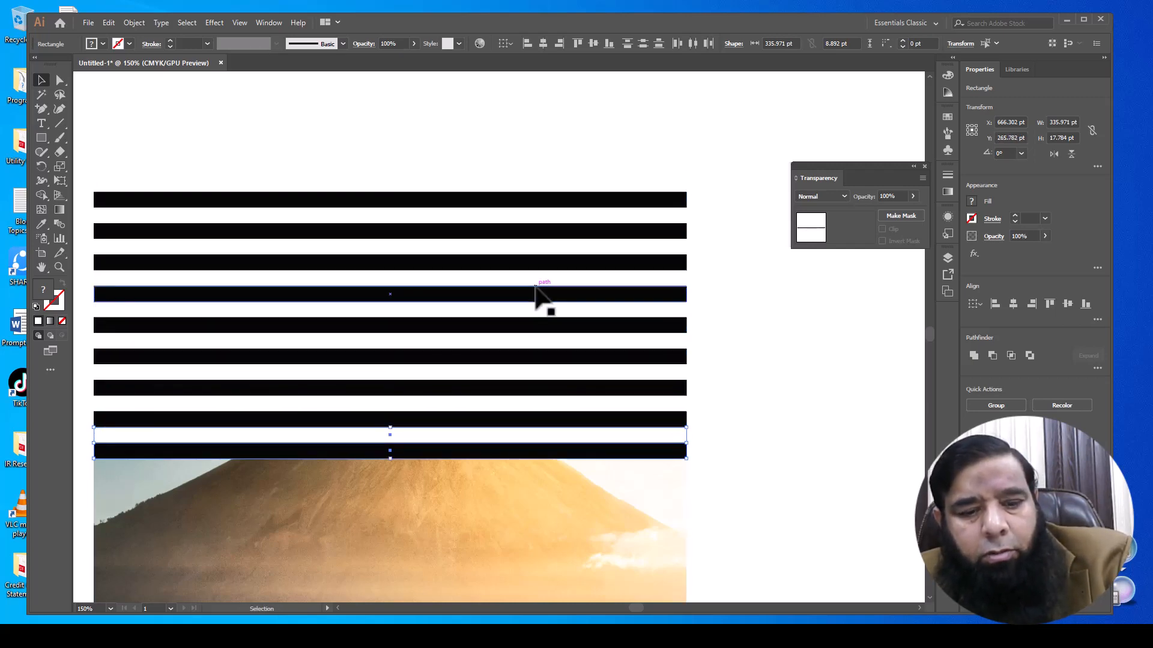
scroll(538, 295, down, 4)
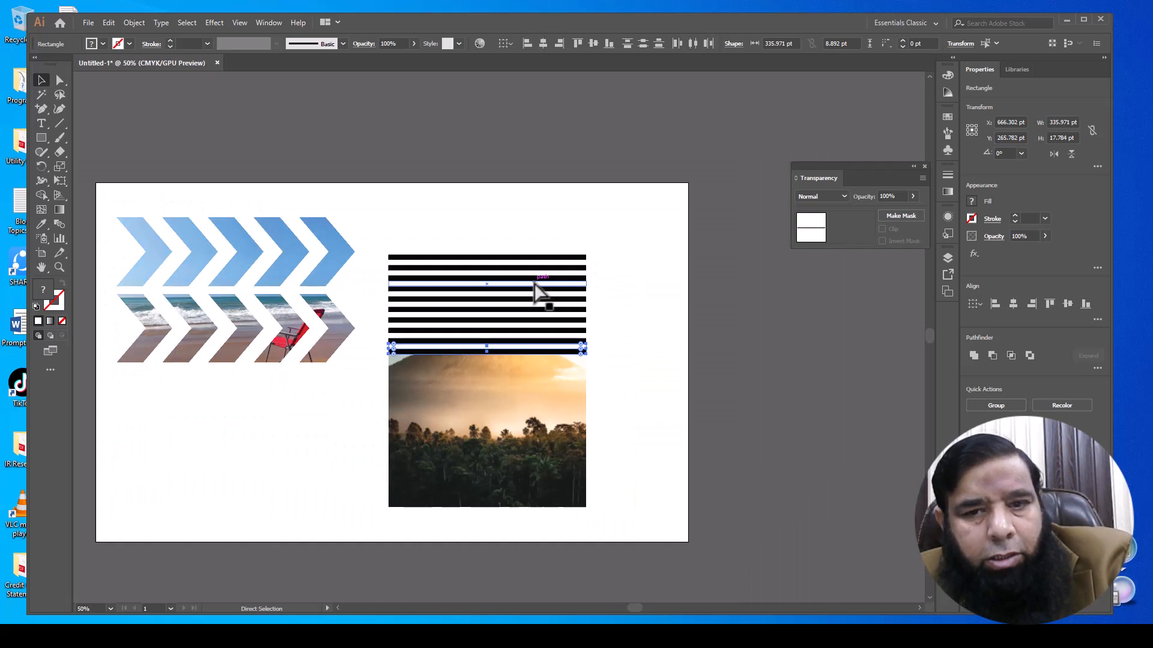
key(ctrl+d)
key(ctrl+d)
key(ctrl+d)
key(ctrl+d)
key(ctrl+d)
key(ctrl+d)
key(ctrl+d)
key(ctrl+d)
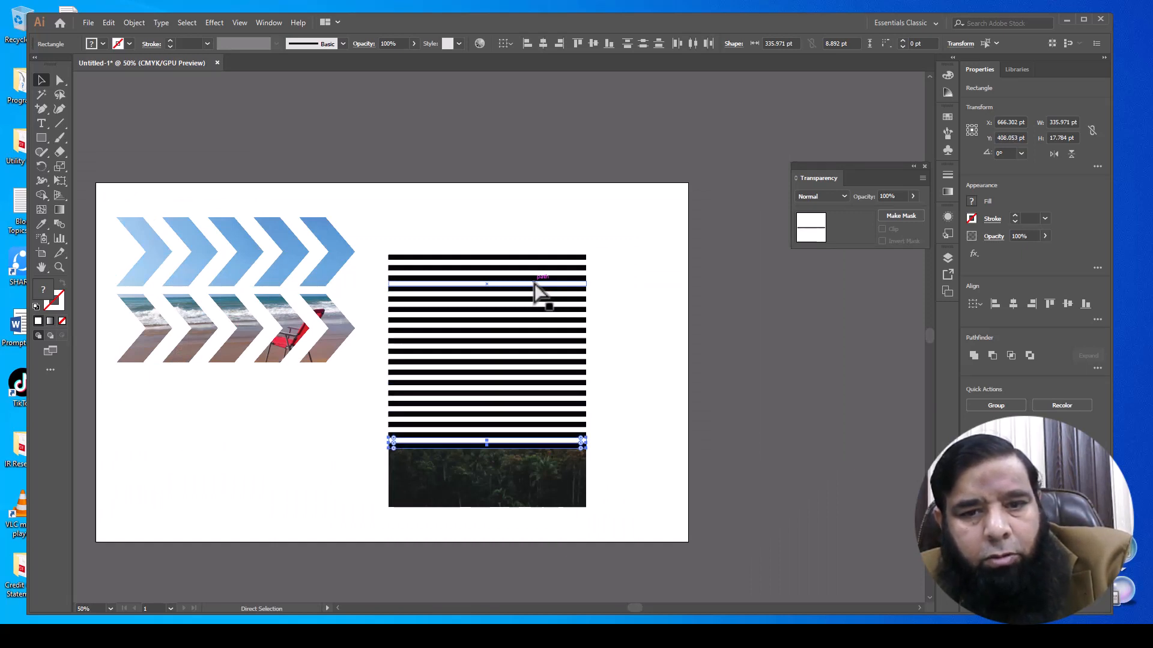
key(ctrl+d)
key(ctrl+d)
key(ctrl+d)
key(ctrl+d)
key(ctrl+d)
key(ctrl+d)
key(ctrl+d)
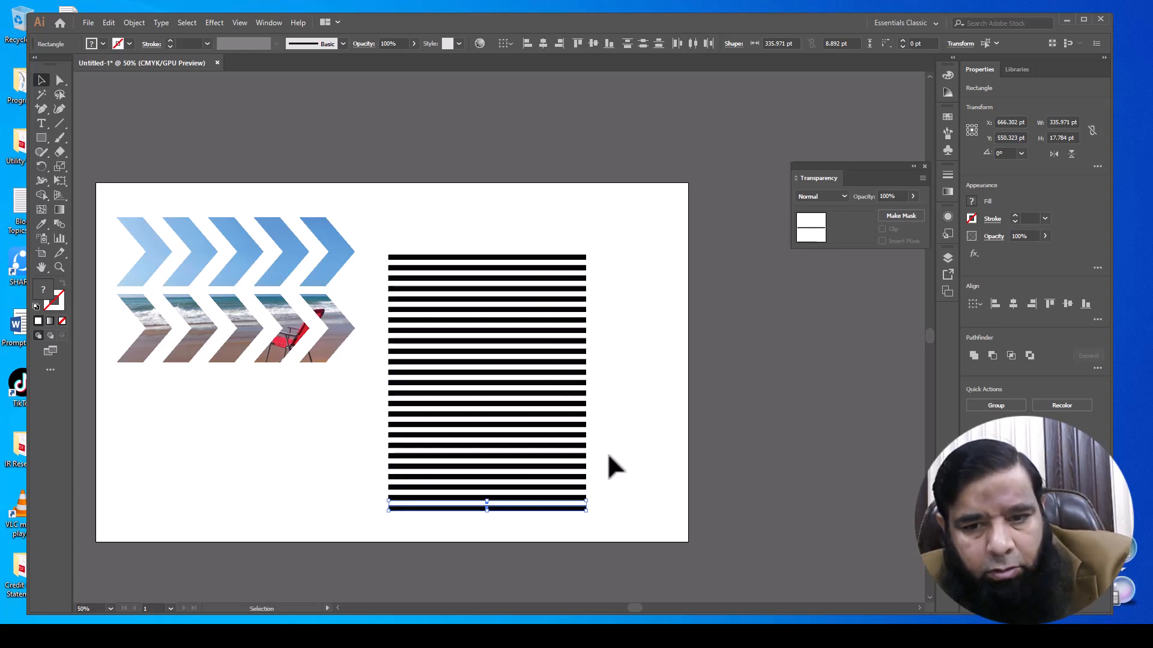
click(622, 483)
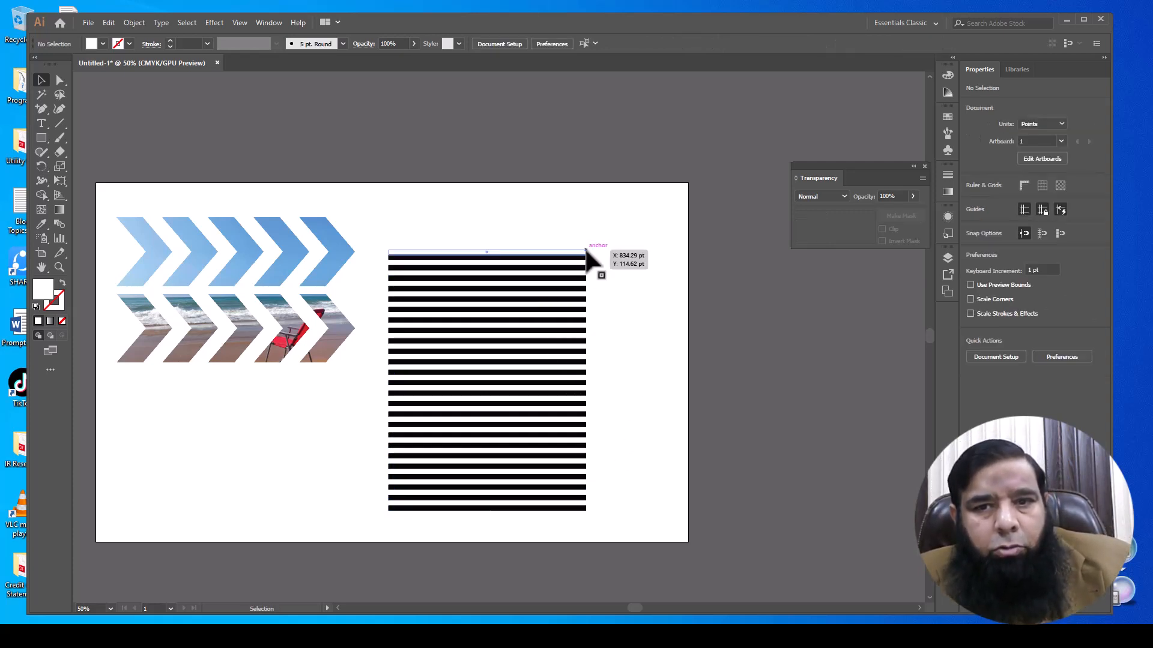
drag(583, 250, 638, 248)
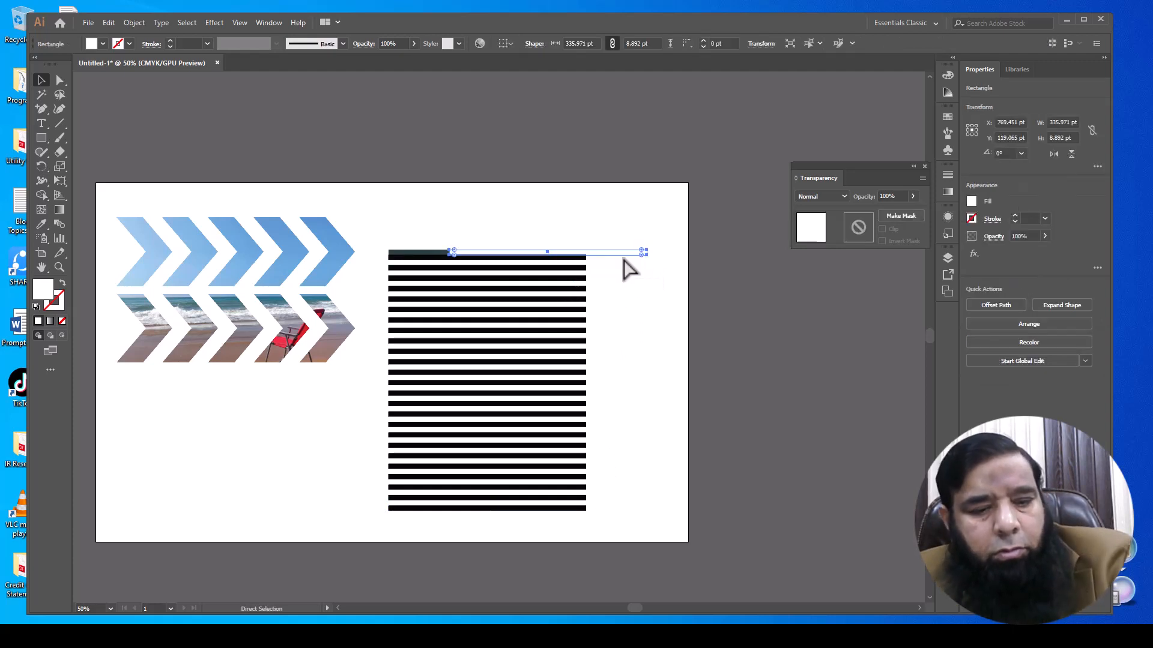
key(ctrl+z)
click(610, 295)
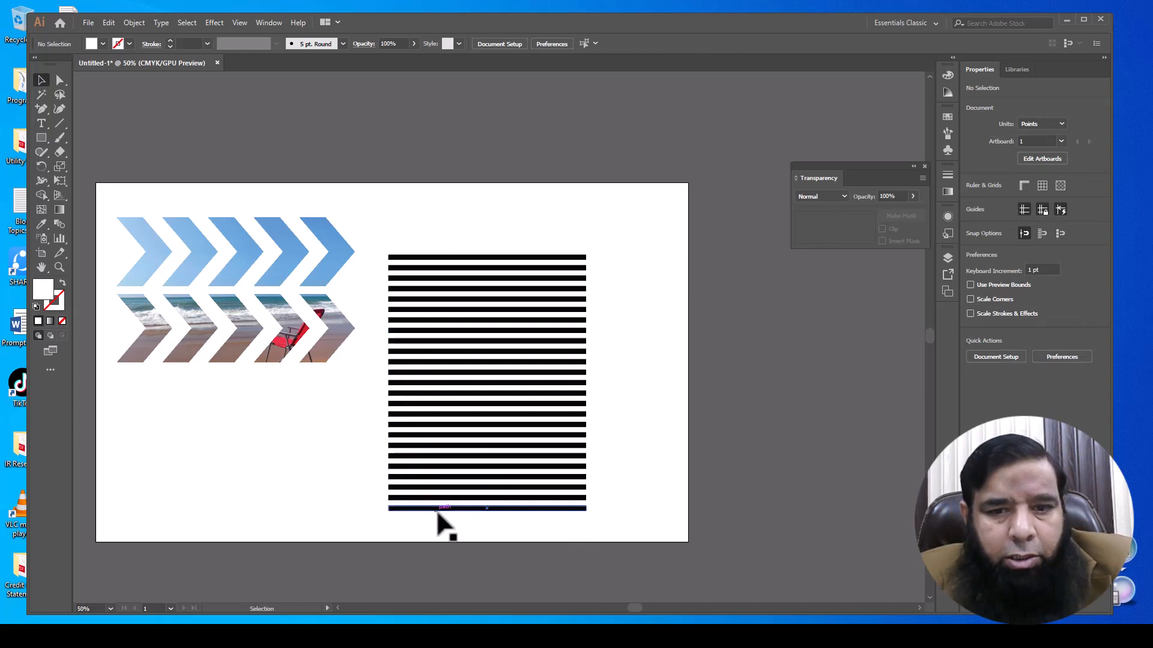
Step: Pull the lowest black strip and lowest white strip out of the stack, and move the mountain photo left, clear of the stripes
drag(457, 512, 551, 506)
drag(470, 508, 640, 474)
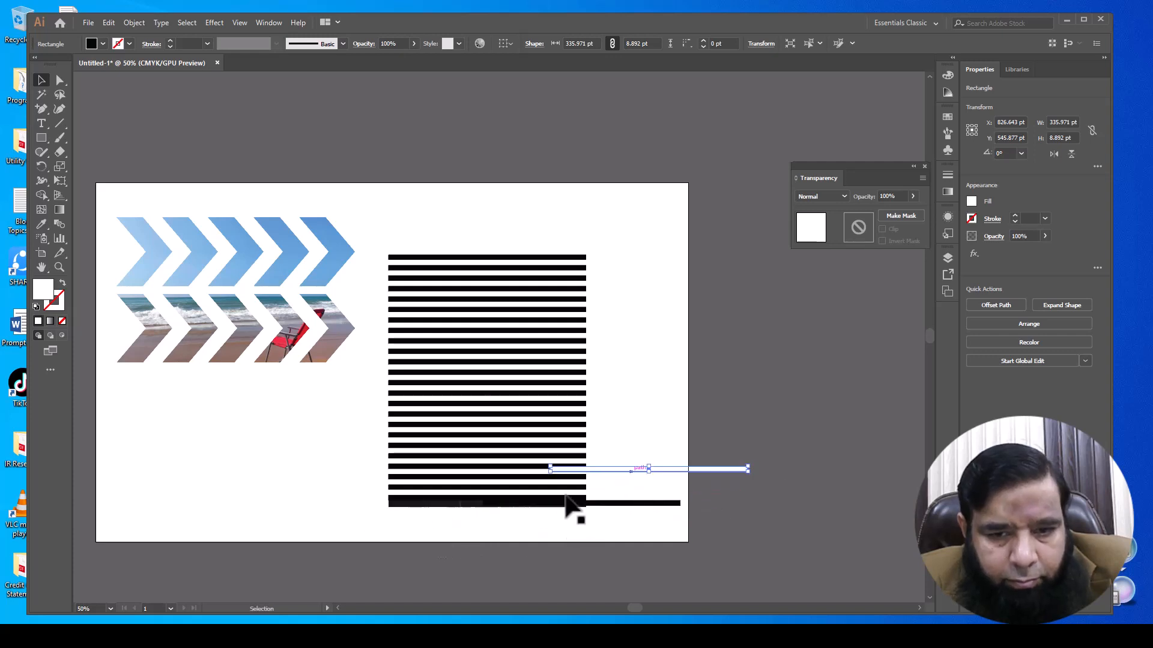
drag(443, 507, 283, 494)
drag(207, 500, 207, 501)
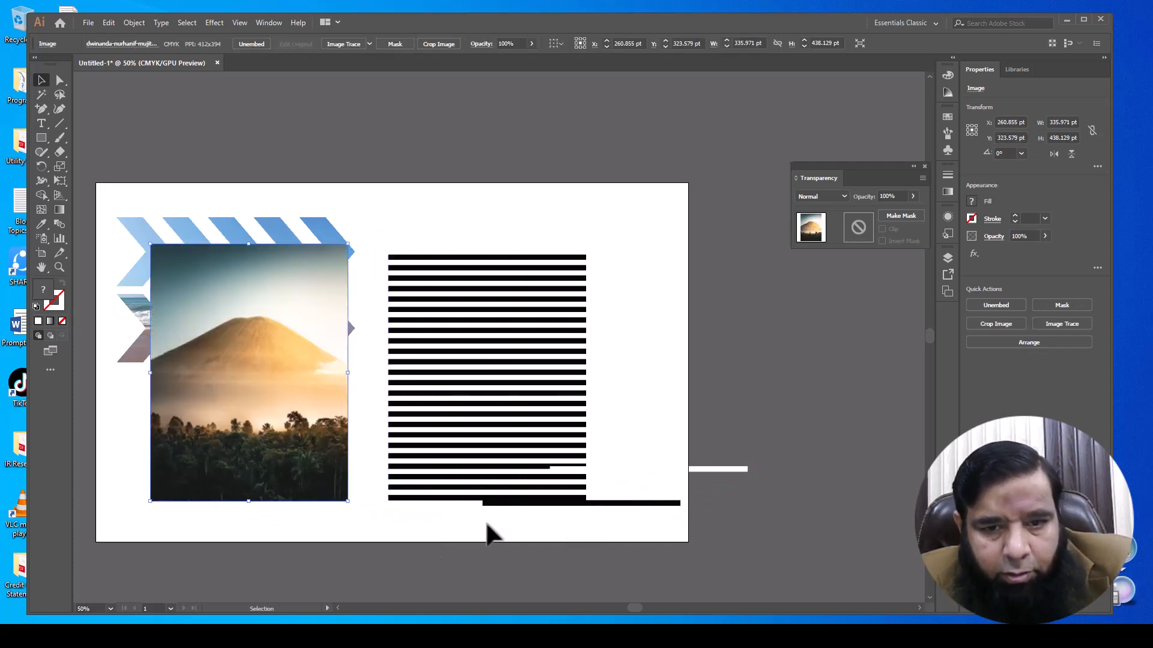
Step: Delete the loose black strip and the loose white strip pulled out of the stack
scroll(444, 544, up, 4)
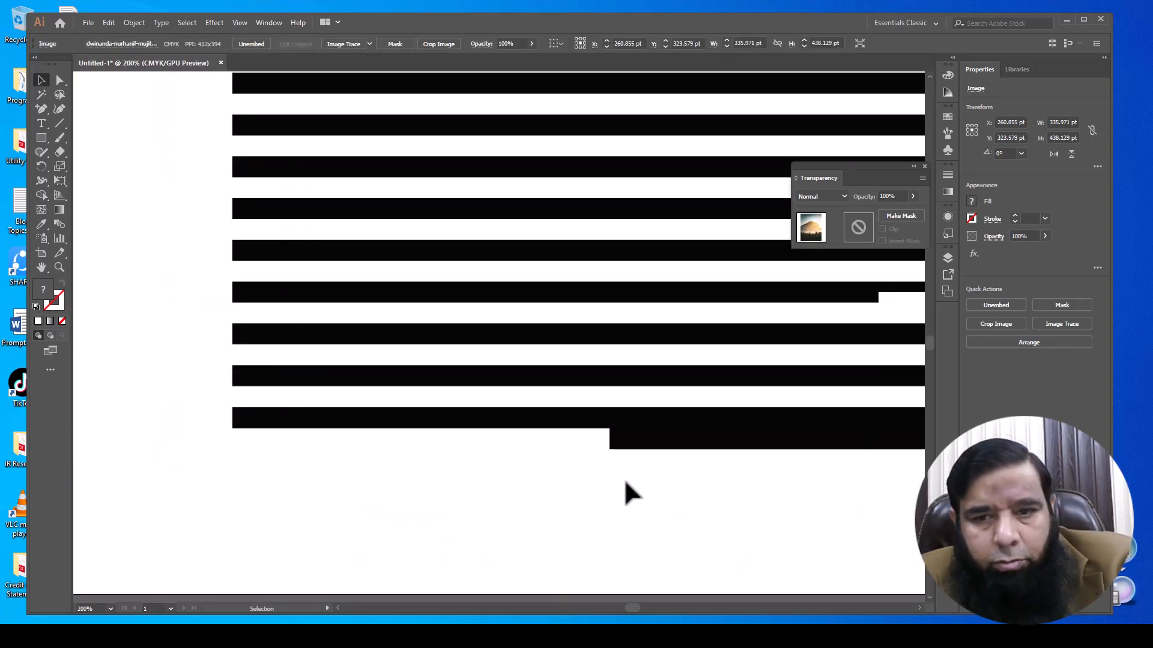
drag(630, 443, 607, 520)
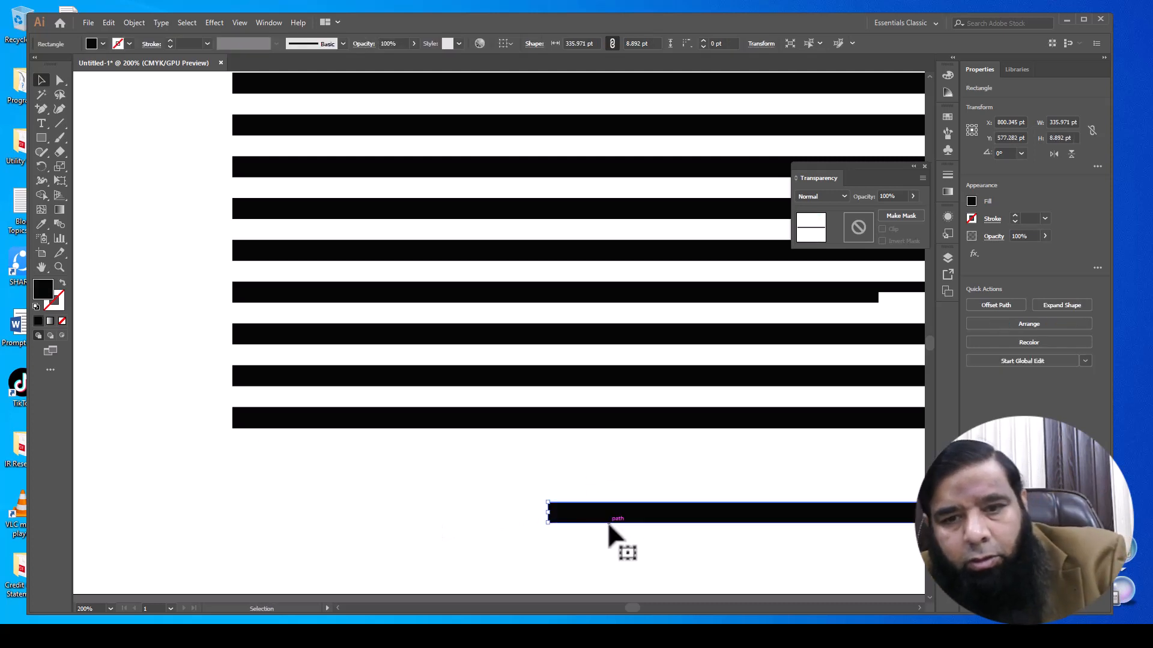
key(Delete)
scroll(568, 528, down, 3)
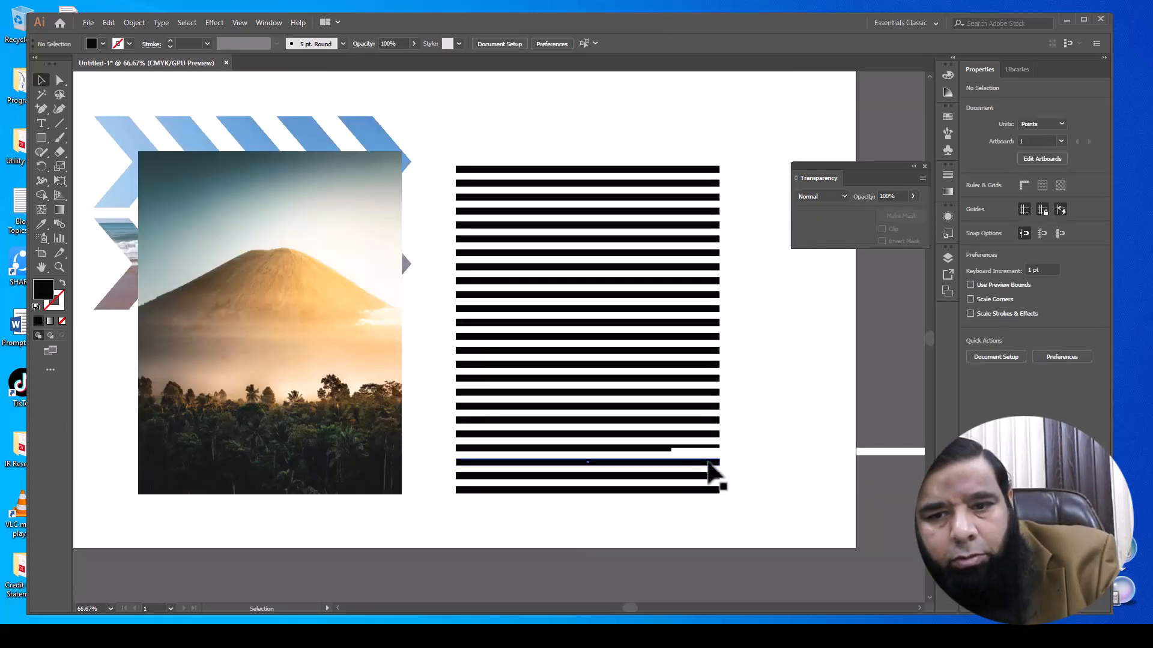
click(701, 455)
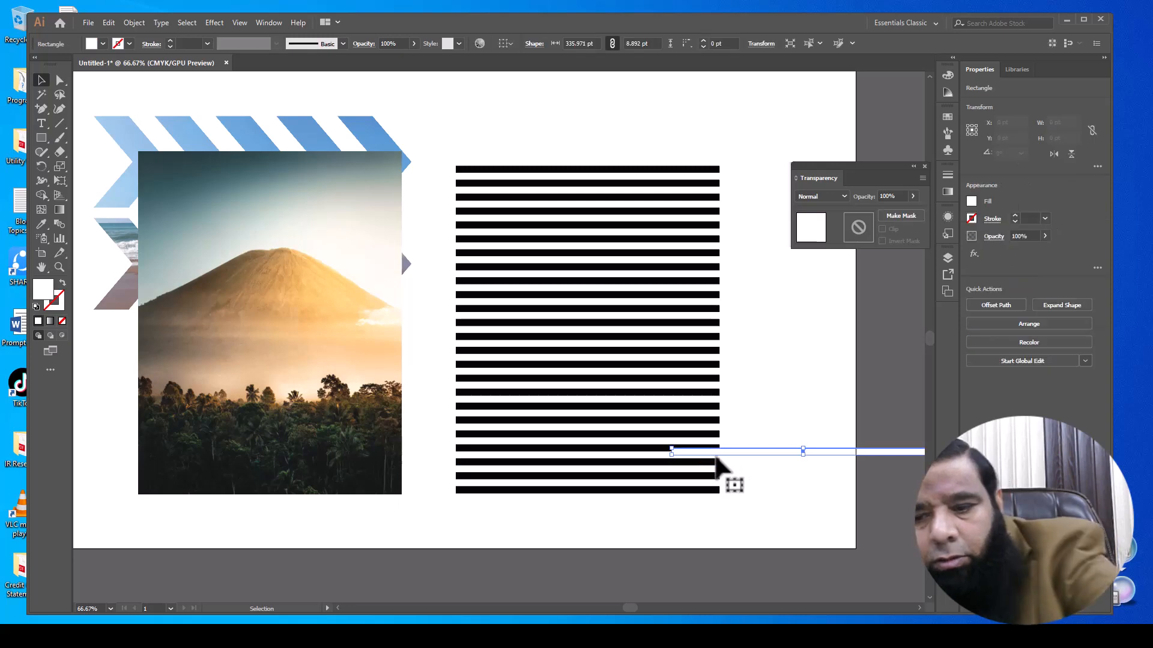
key(Delete)
Step: Squash the whole stripe stack vertically to about 227 pt high and duplicate it directly below to double the stripes
drag(447, 159, 740, 509)
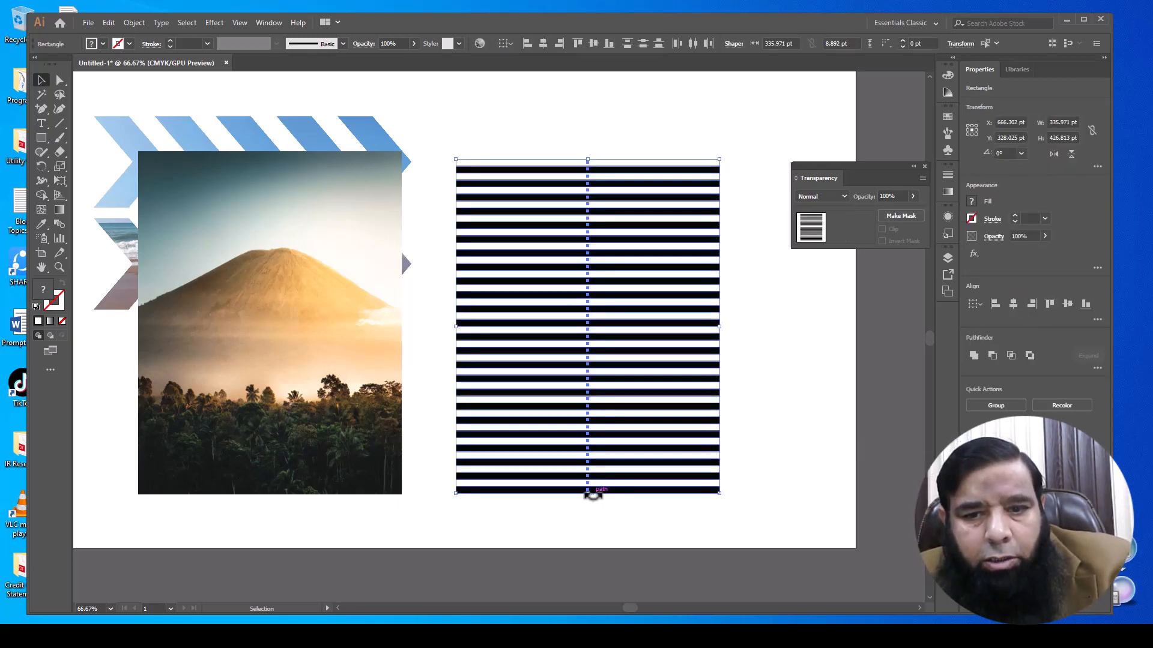
drag(589, 494, 597, 343)
drag(605, 265, 608, 453)
click(736, 420)
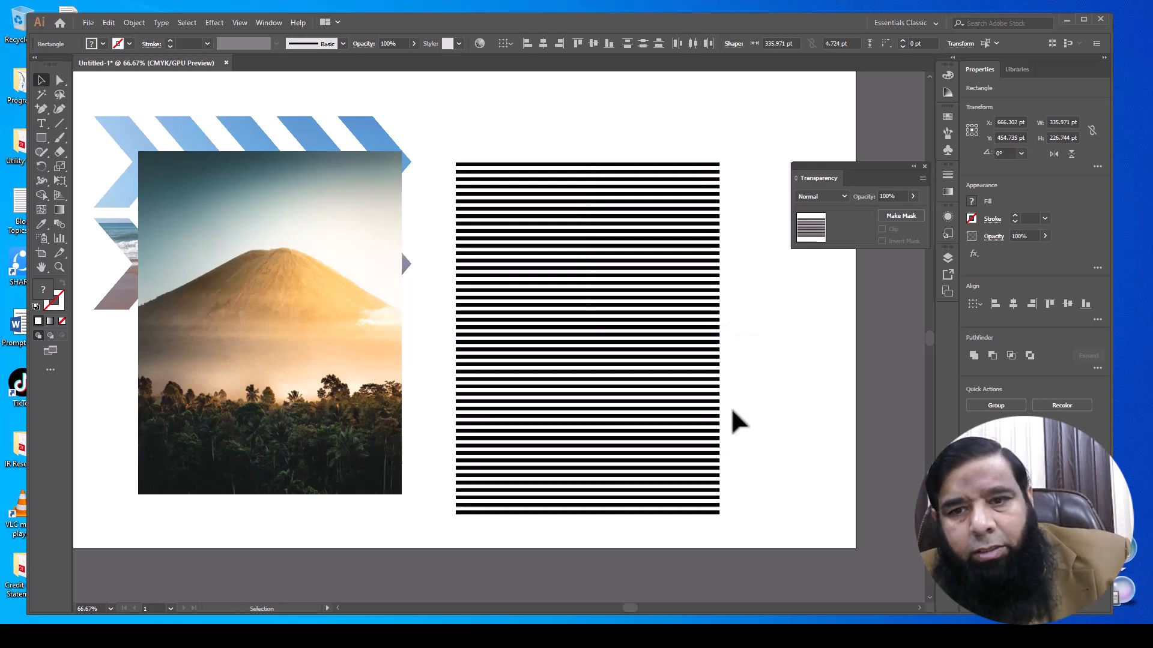
Step: Move the mountain photo behind the stripes and align the photo and stripes by their horizontal and vertical centres
drag(731, 147, 694, 428)
drag(471, 144, 727, 399)
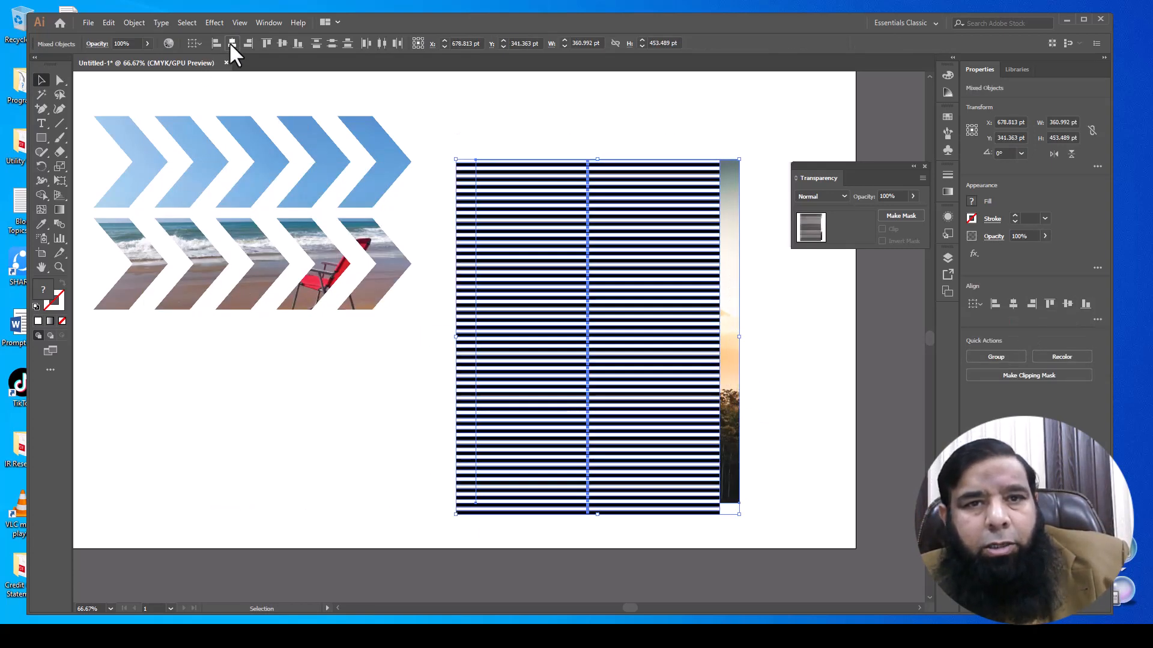
click(232, 43)
click(282, 43)
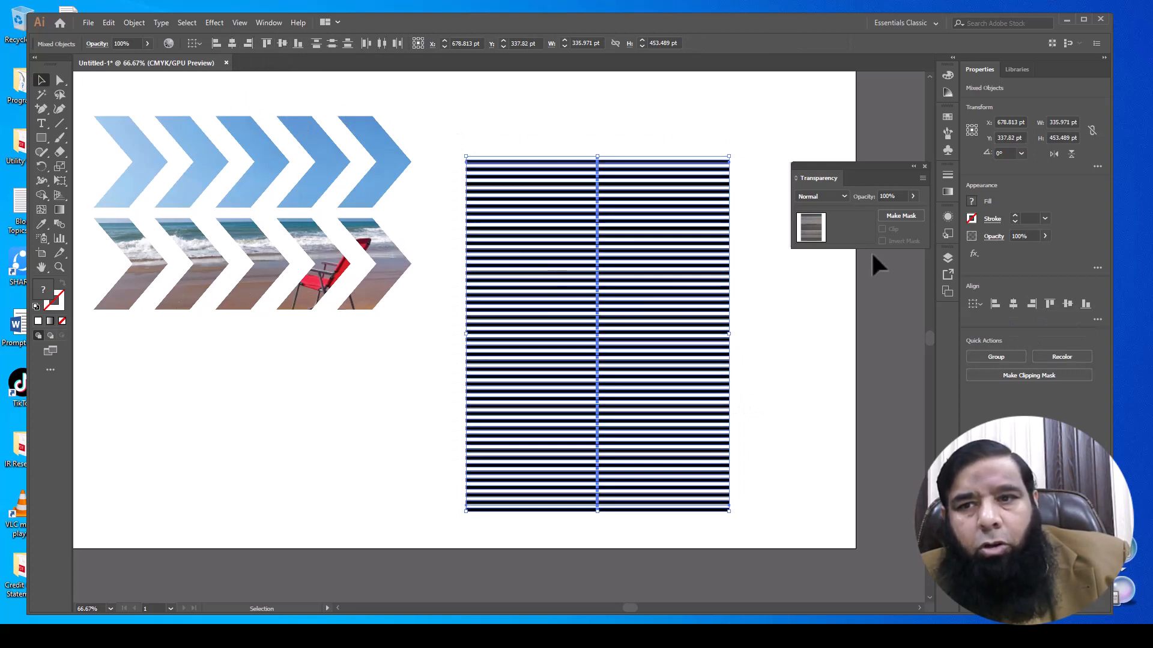
Step: Make an opacity mask from the stripes over the mountain photo and select the masked photo
click(898, 214)
click(788, 328)
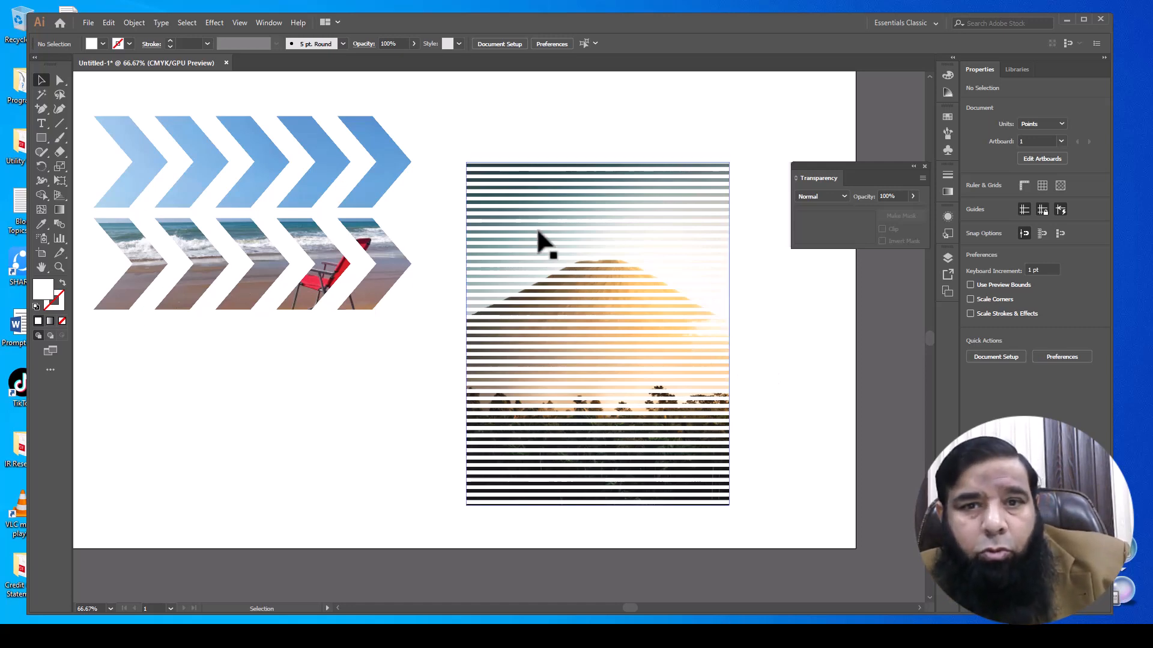
drag(452, 151, 759, 524)
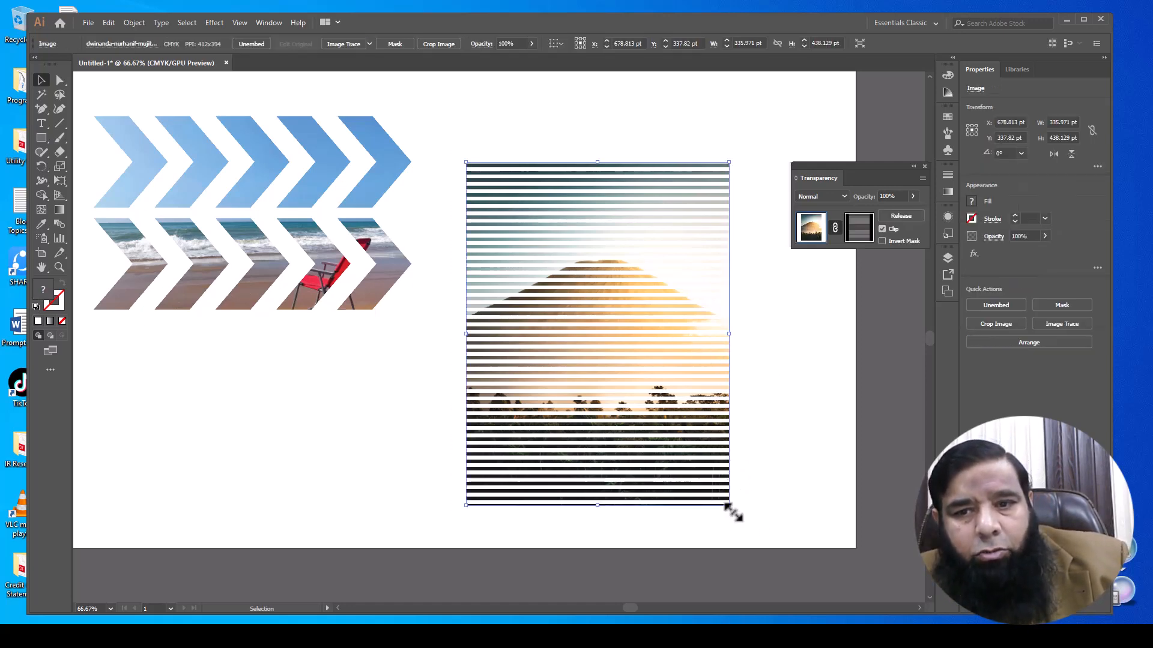
Step: Export the artwork as a JPEG named f2 into the "pic change" folder with the default JPEG options
click(790, 310)
click(91, 22)
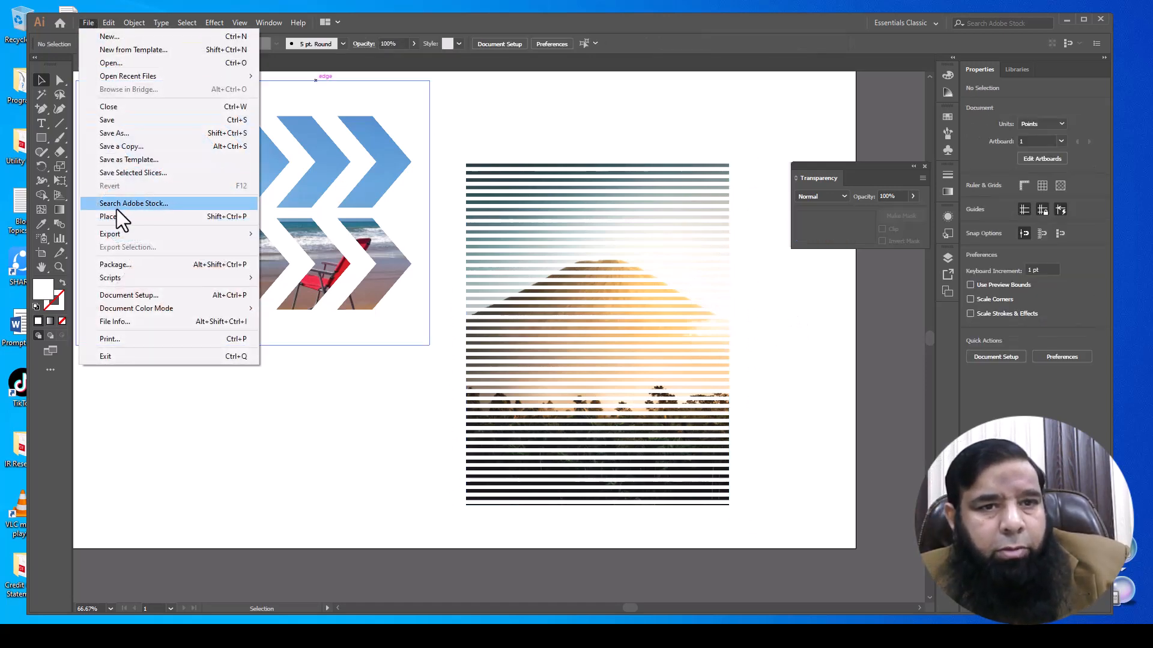
mouse_move(125, 235)
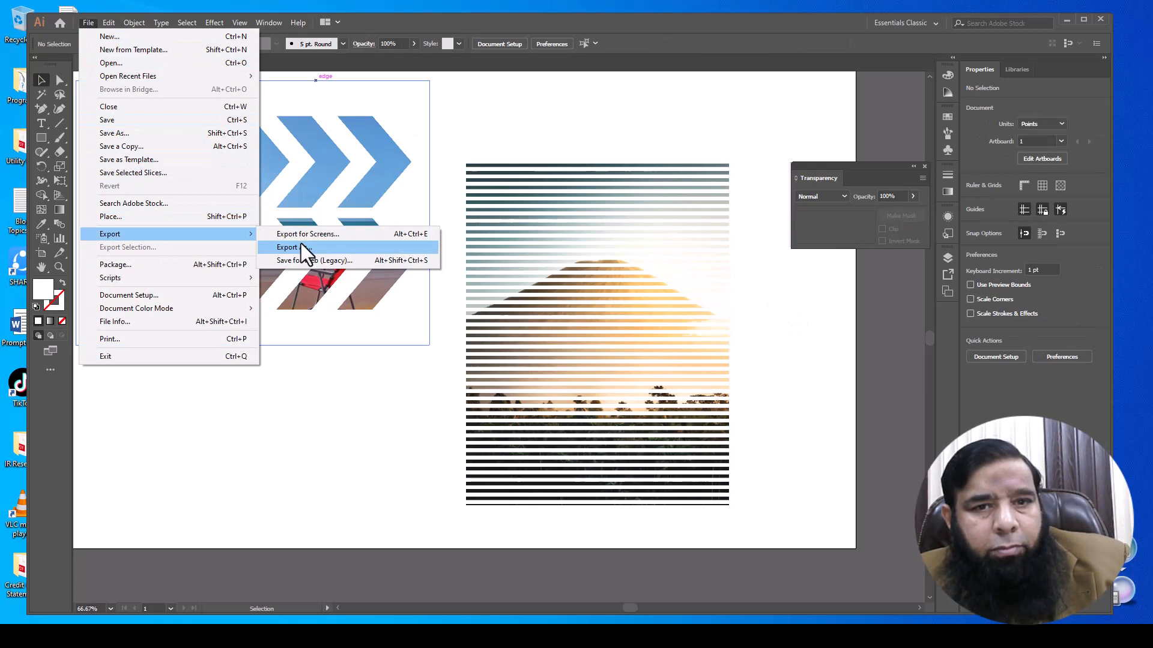
click(301, 243)
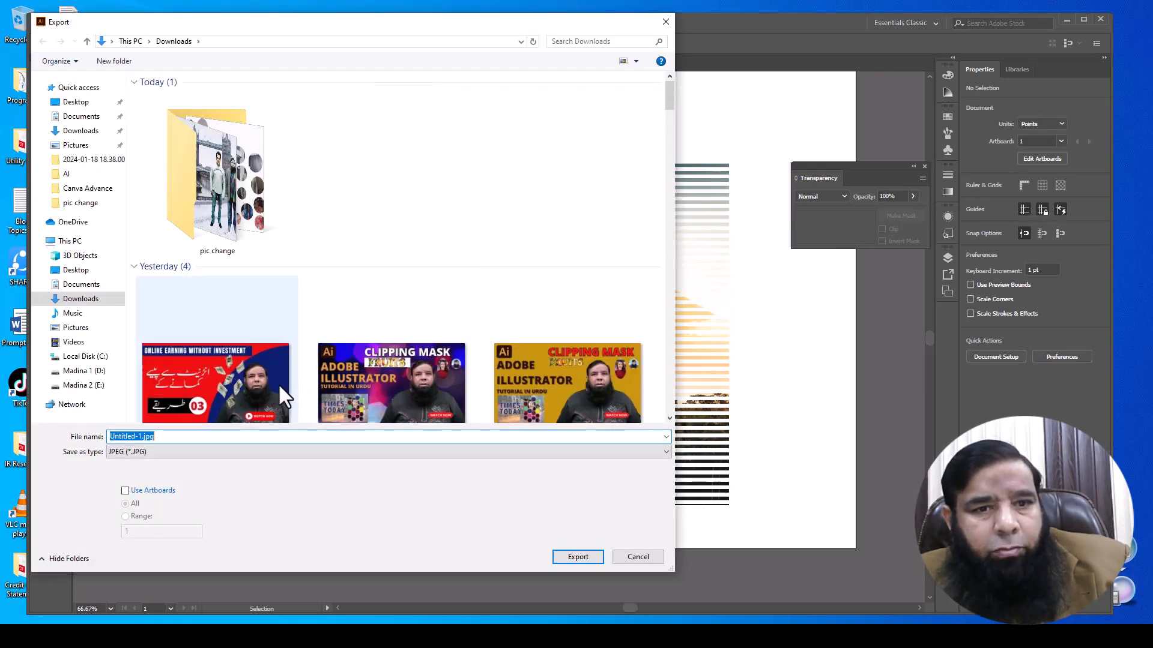
double_click(212, 188)
click(168, 438)
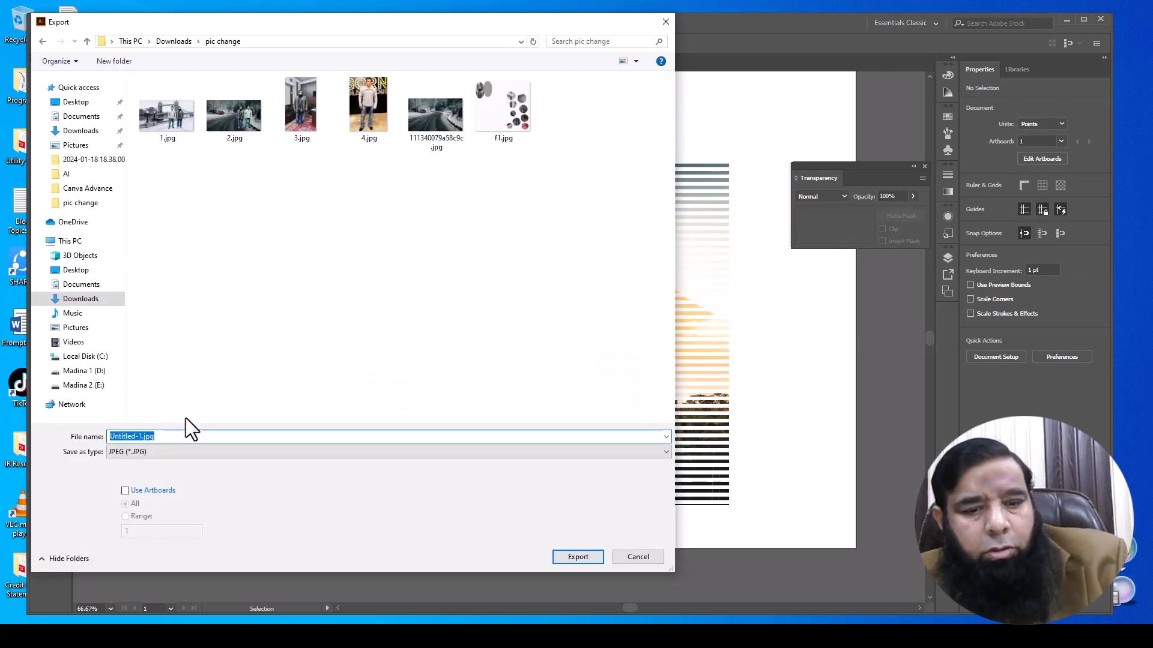
text(f2)
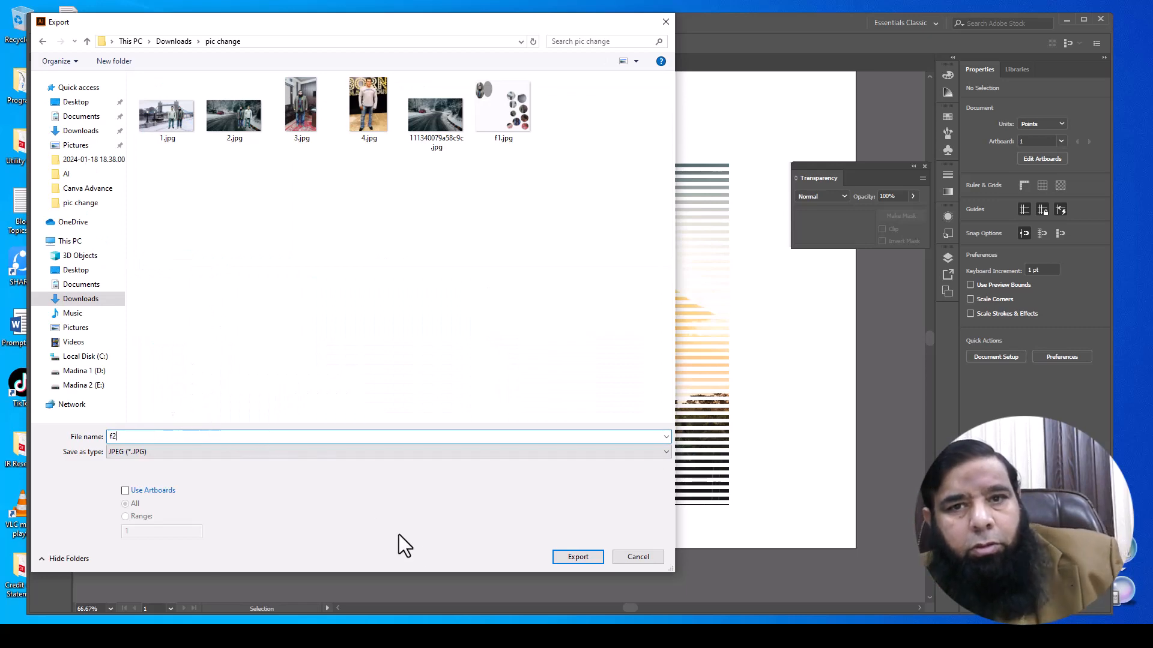
click(594, 555)
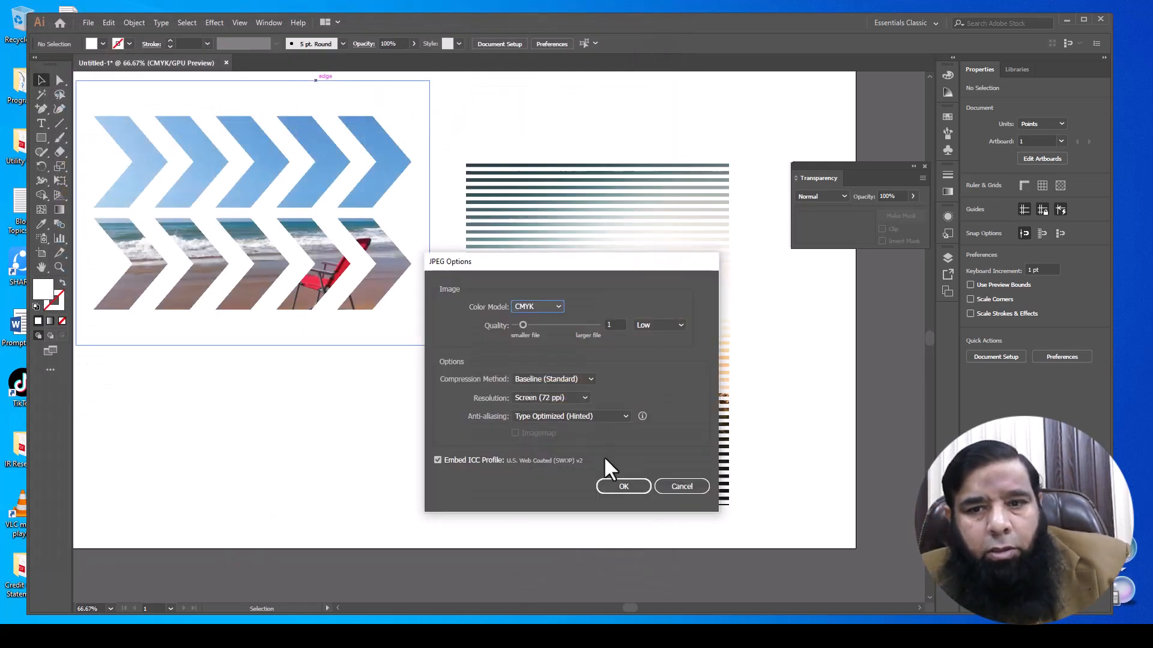
click(623, 487)
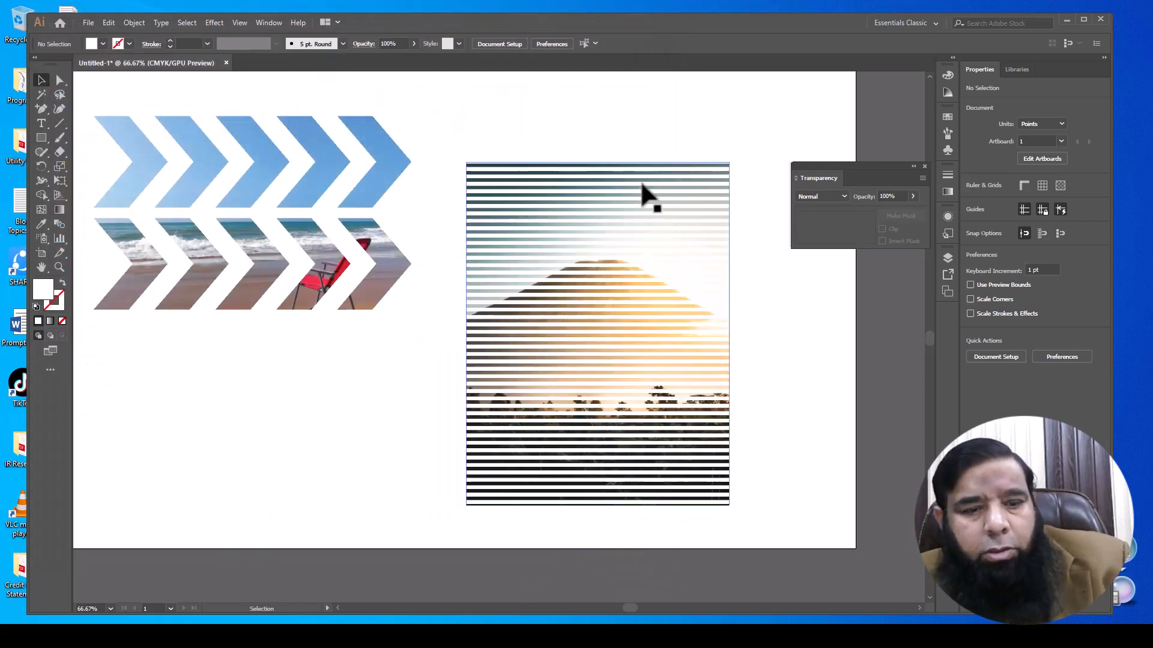
Step: Delete all artwork from the artboard and add point text reading "IBM"
key(ctrl+a)
key(Delete)
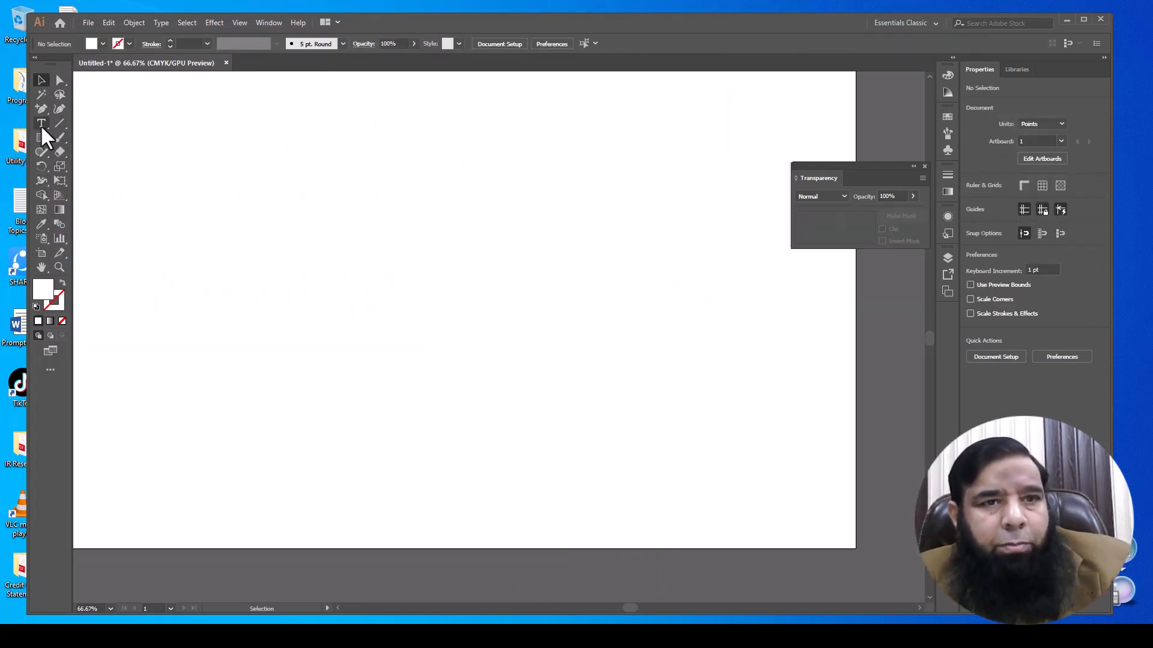
click(226, 271)
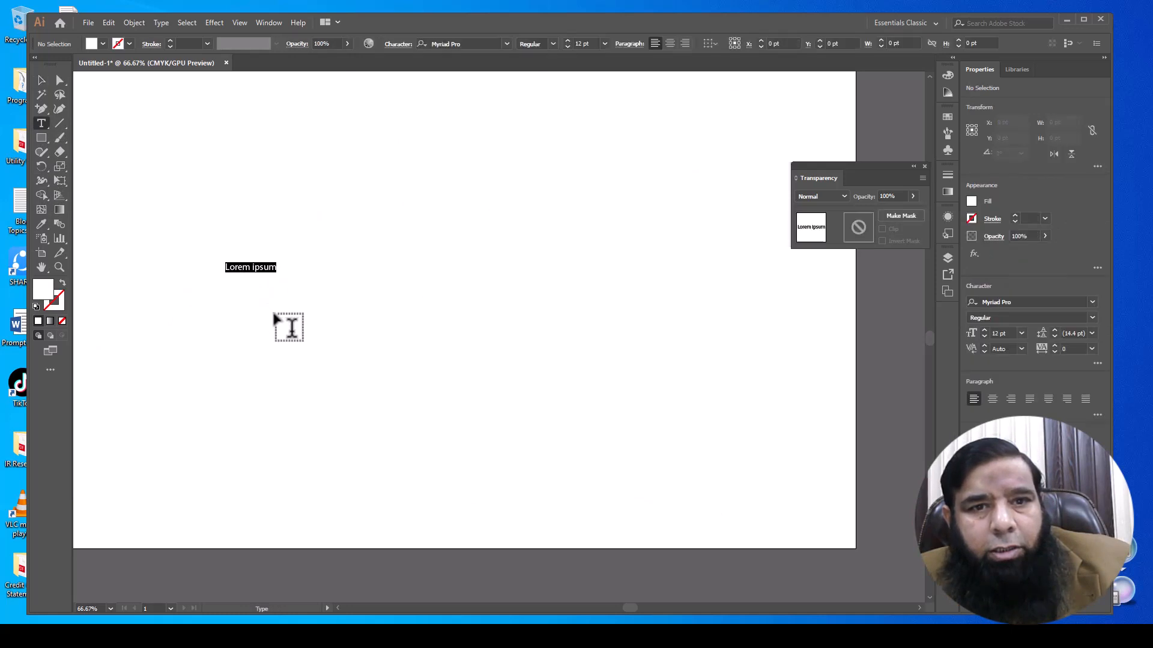
key(BackSpace)
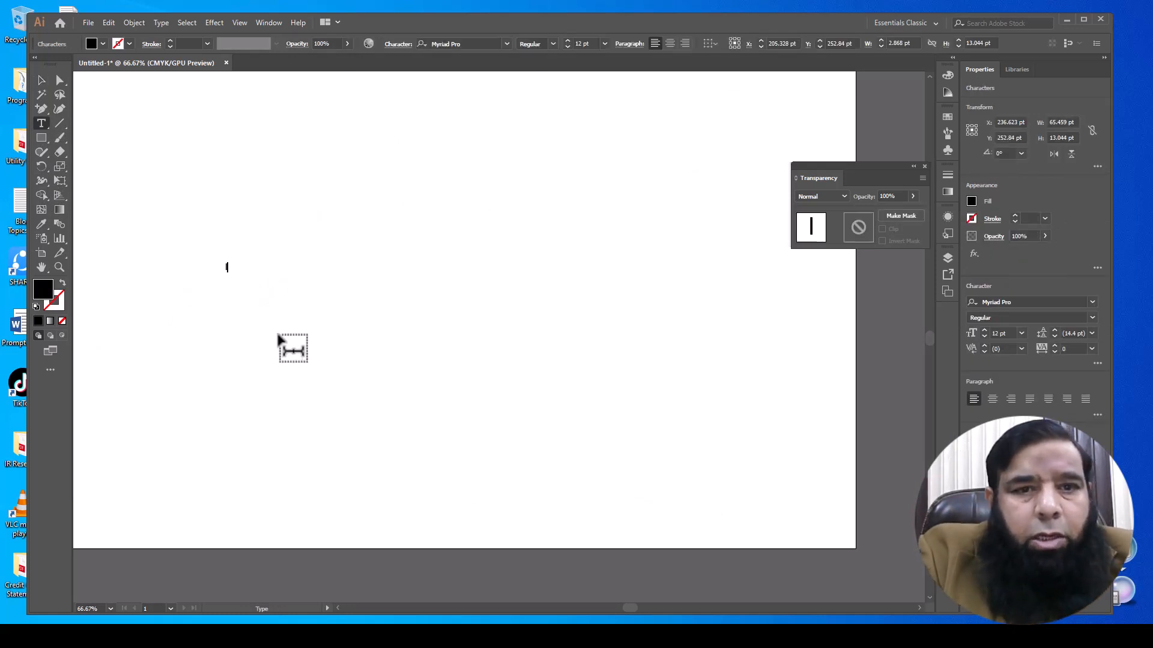
text(IBM)
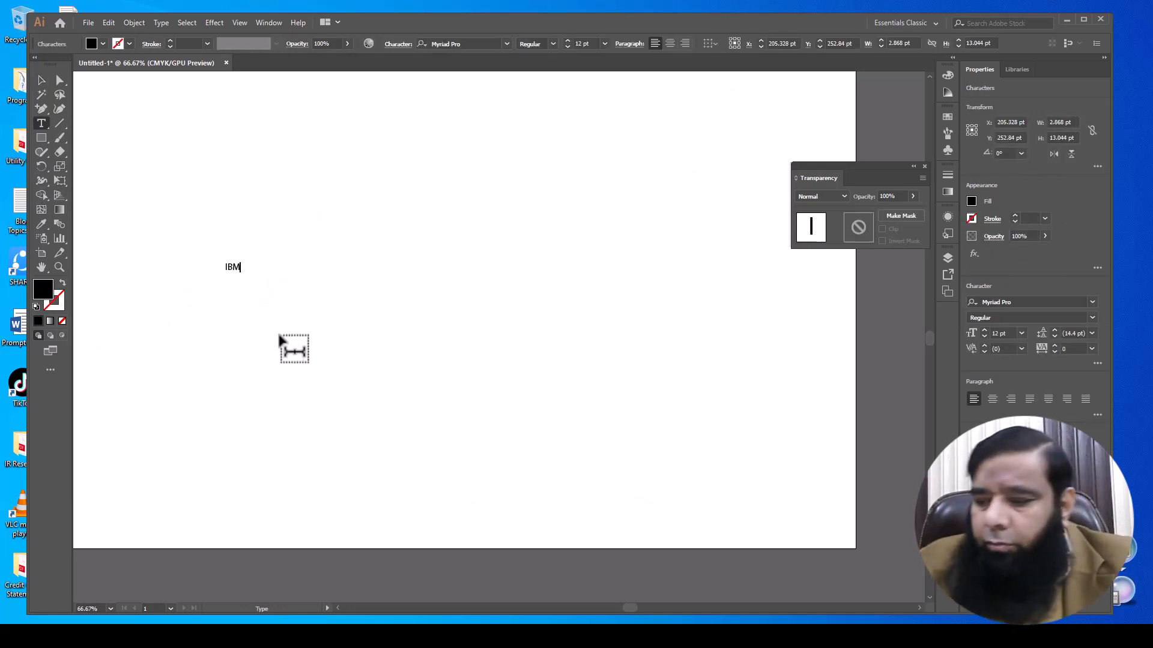
Step: Enlarge the IBM text to about 382 pt wide and move it to the middle of the artboard
click(41, 84)
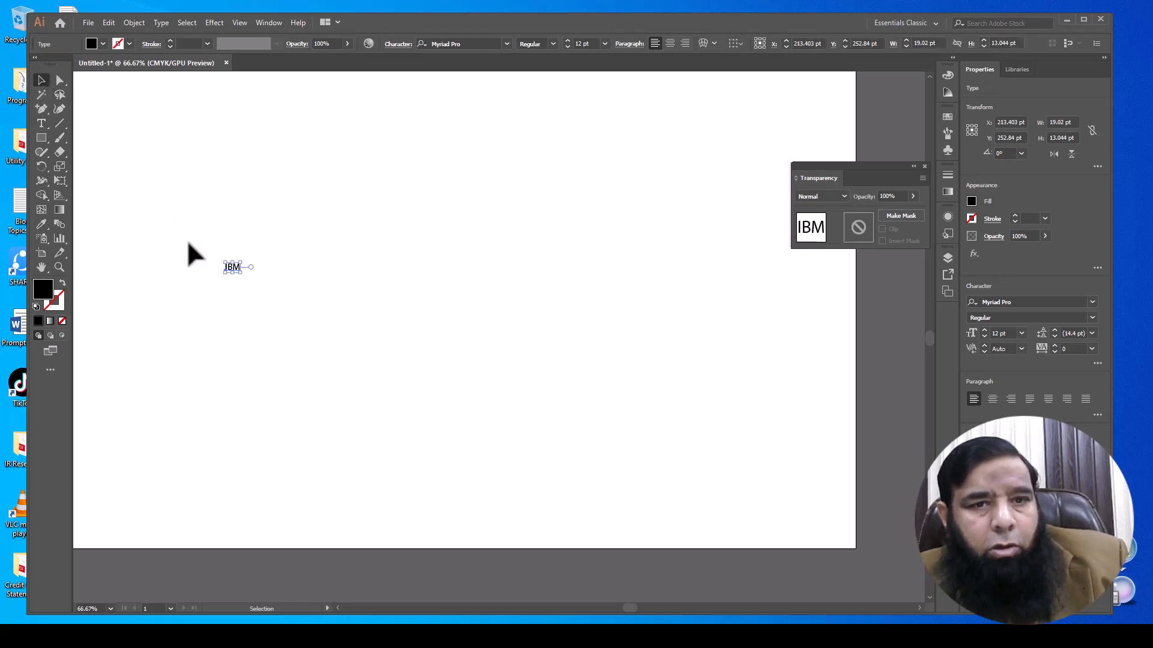
drag(238, 270, 650, 467)
drag(477, 379, 549, 328)
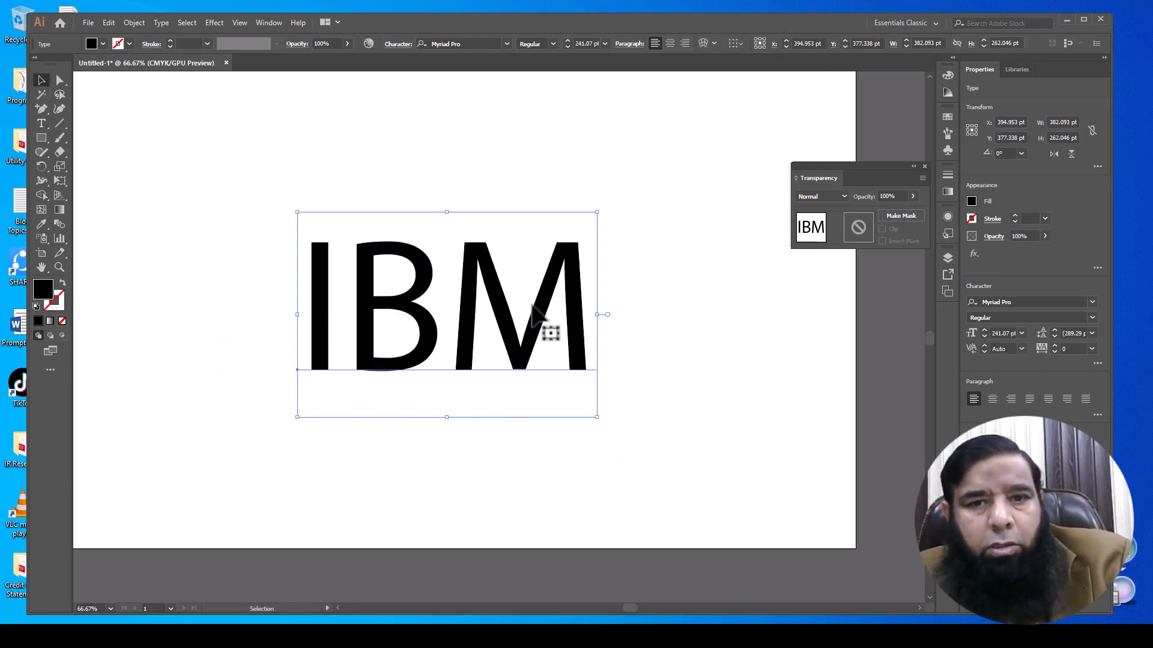
Step: Change the IBM text's font to Rockwell Extra Bold
click(507, 43)
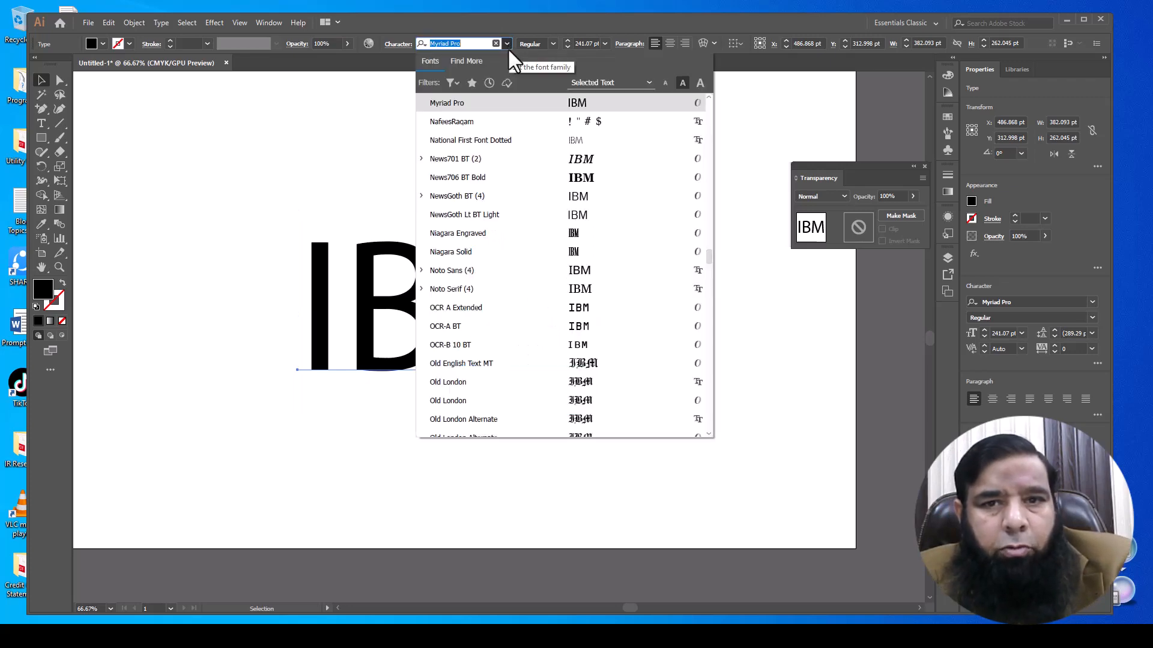
scroll(553, 314, up, 1)
scroll(553, 317, down, 5)
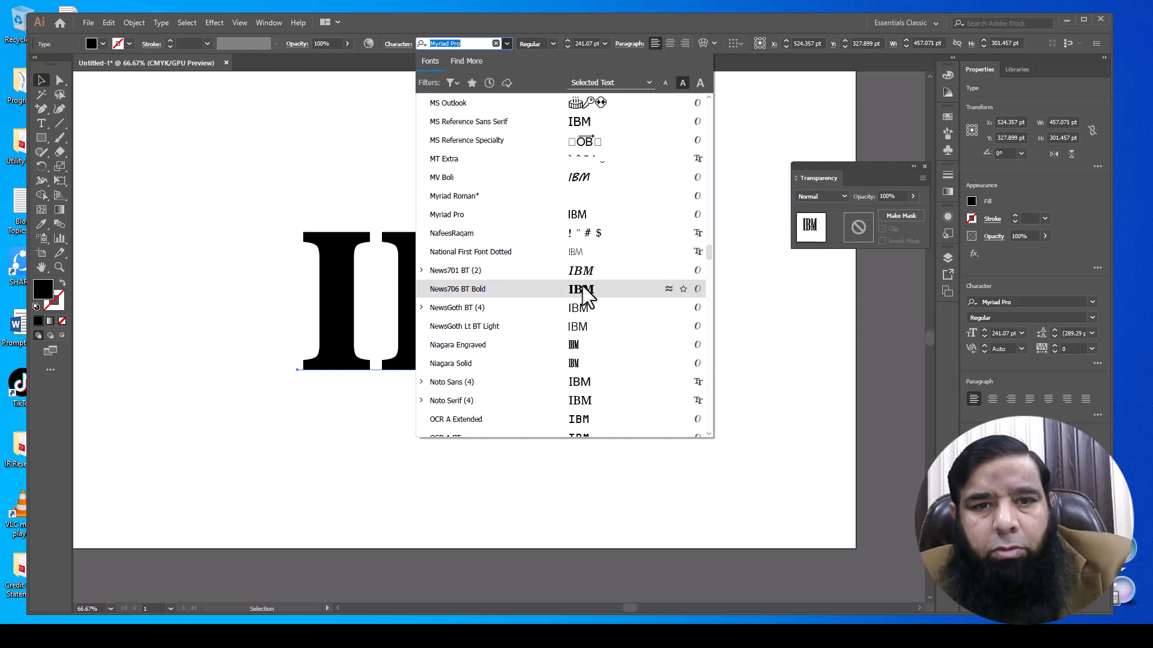
scroll(580, 291, down, 12)
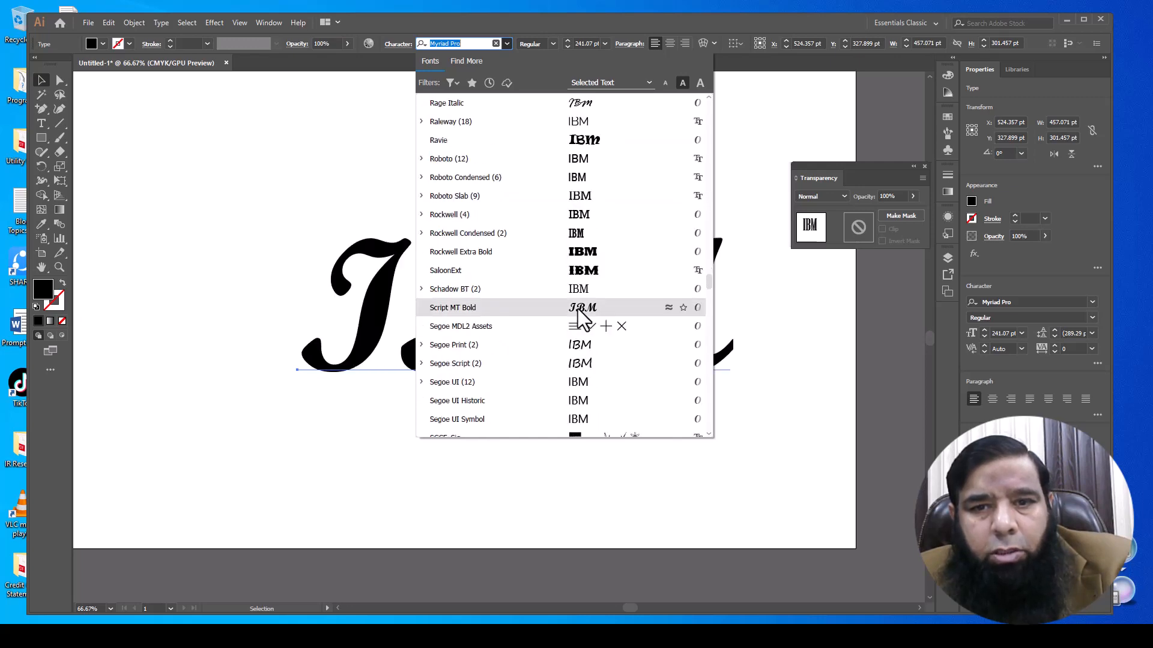
click(566, 255)
Step: Enlarge the IBM text to about 781 pt wide and centre it on the artboard
drag(581, 304, 503, 269)
drag(677, 390, 826, 480)
drag(746, 350, 704, 341)
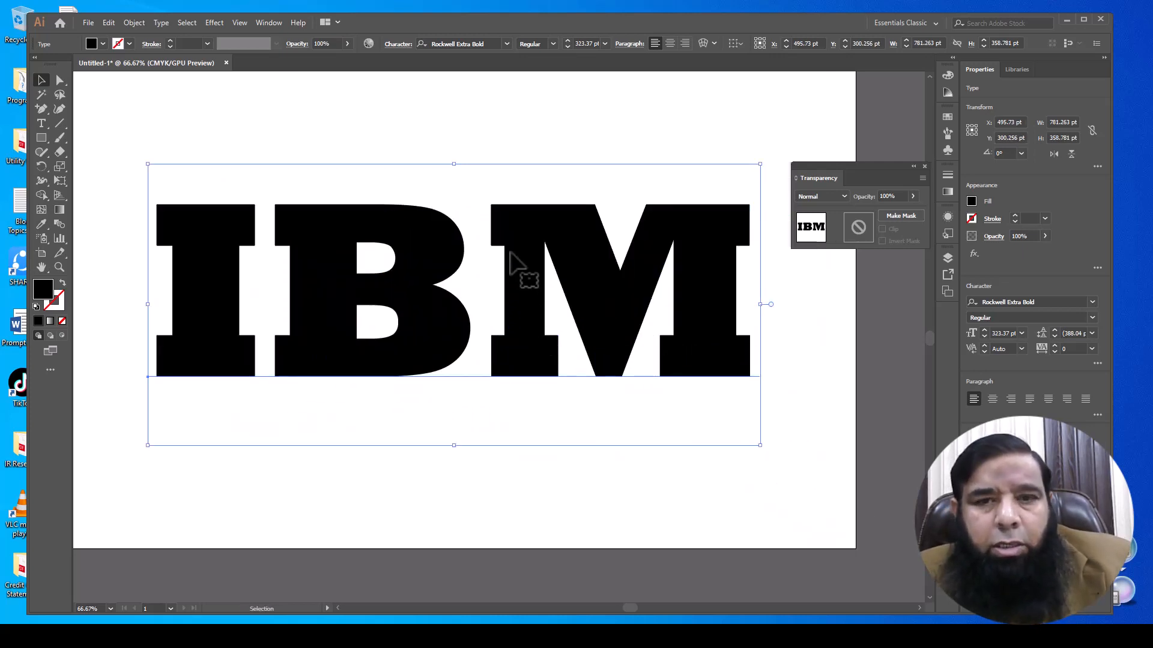
Step: Fill the IBM text with the red swatch and convert it to outlines
click(91, 43)
click(41, 63)
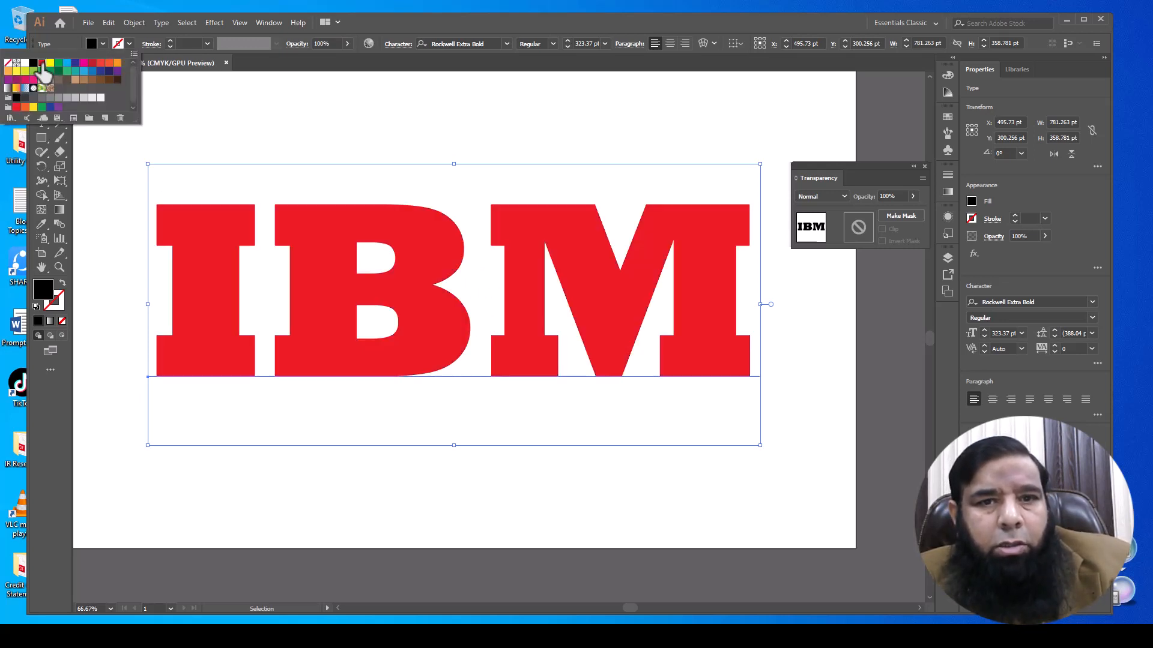
click(369, 456)
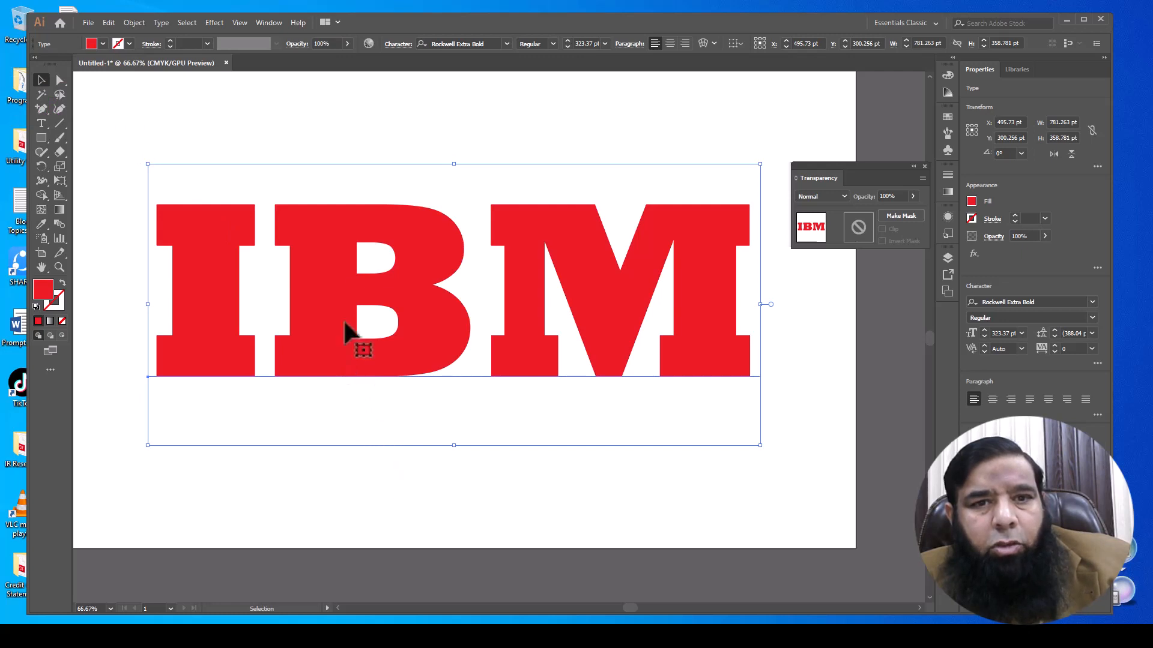
right_click(347, 274)
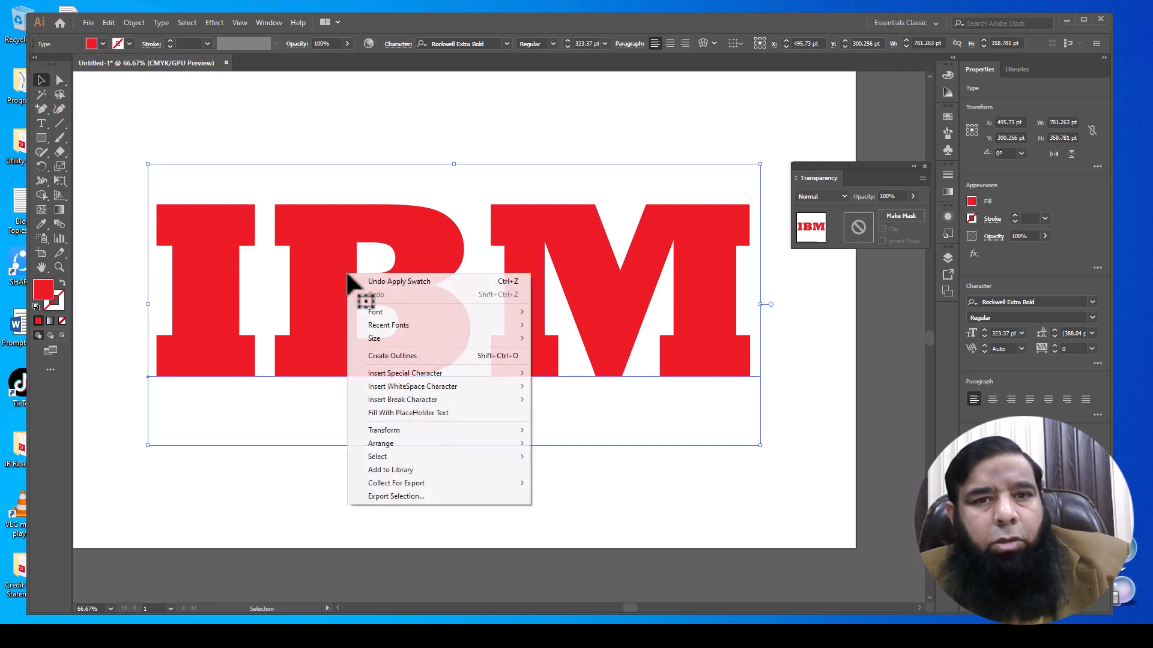
click(392, 355)
click(488, 438)
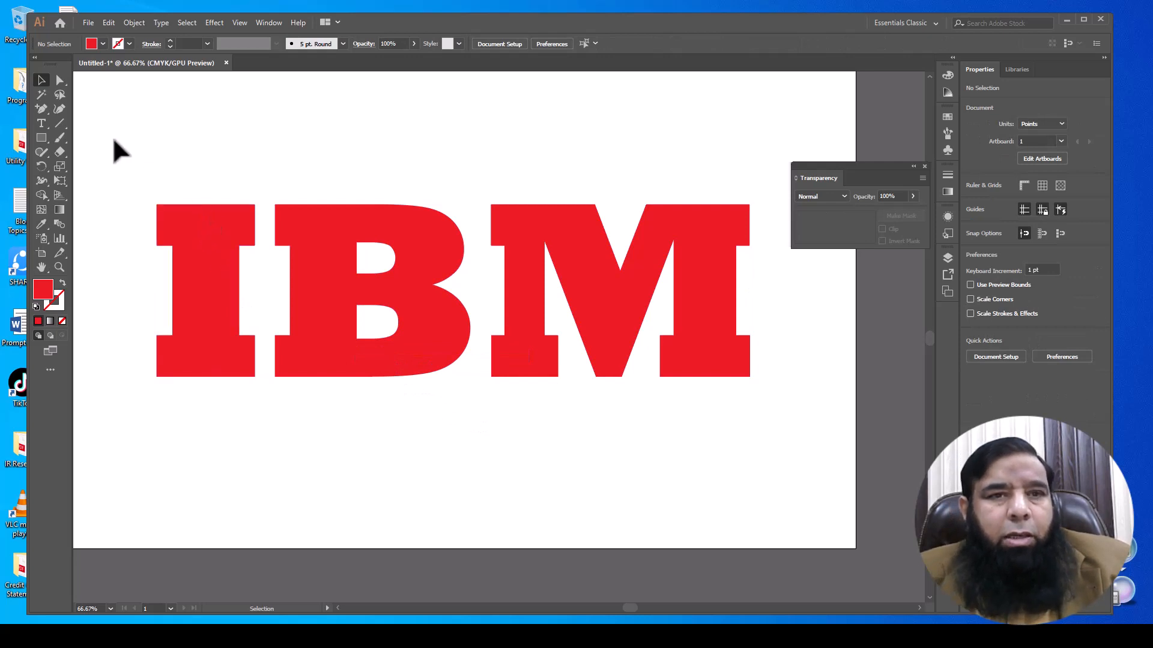
drag(114, 140, 689, 366)
click(257, 159)
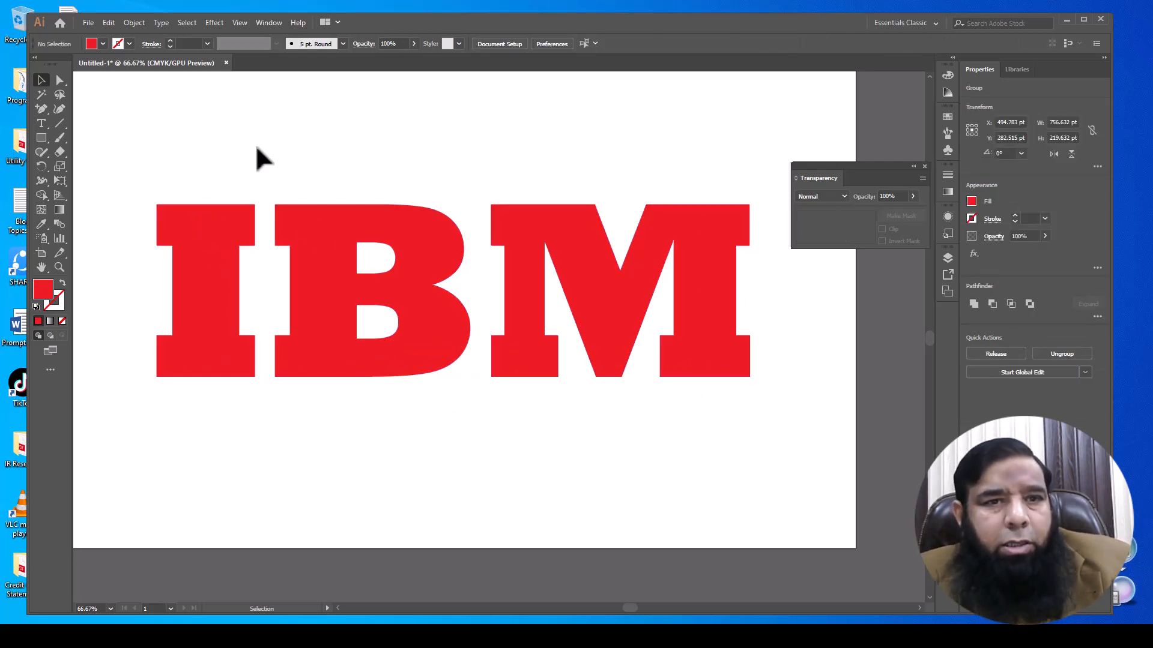
Step: Draw a rectangle about 757 by 5 pt across the upper part of the letters and fill it with black (#020202)
click(41, 139)
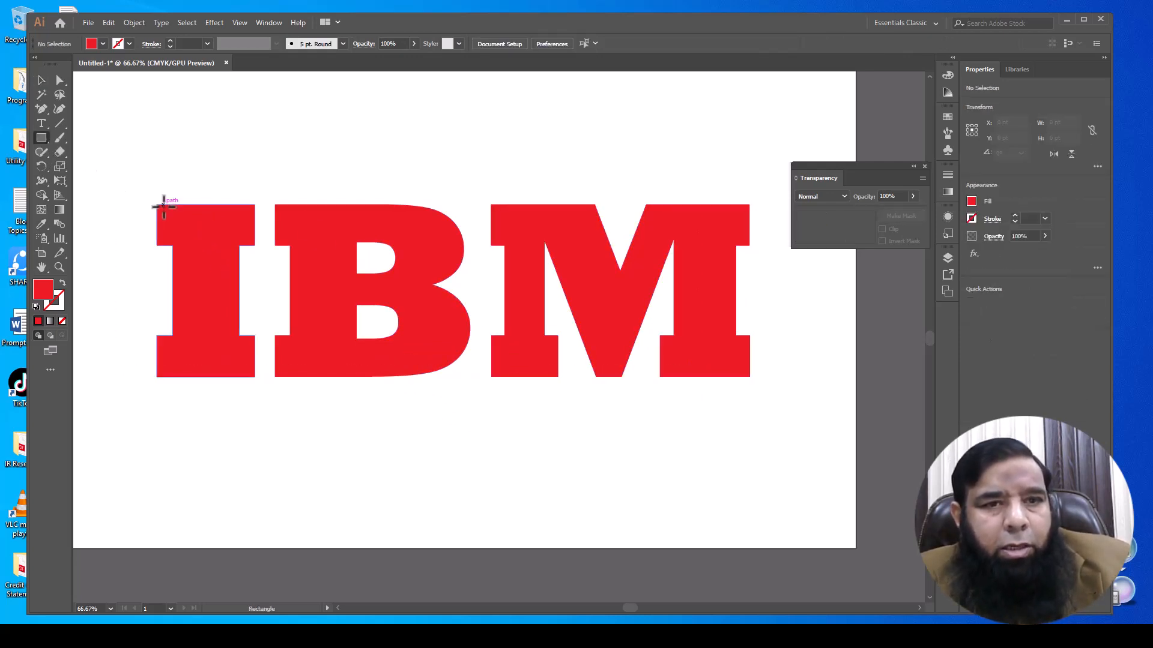
drag(157, 209, 750, 214)
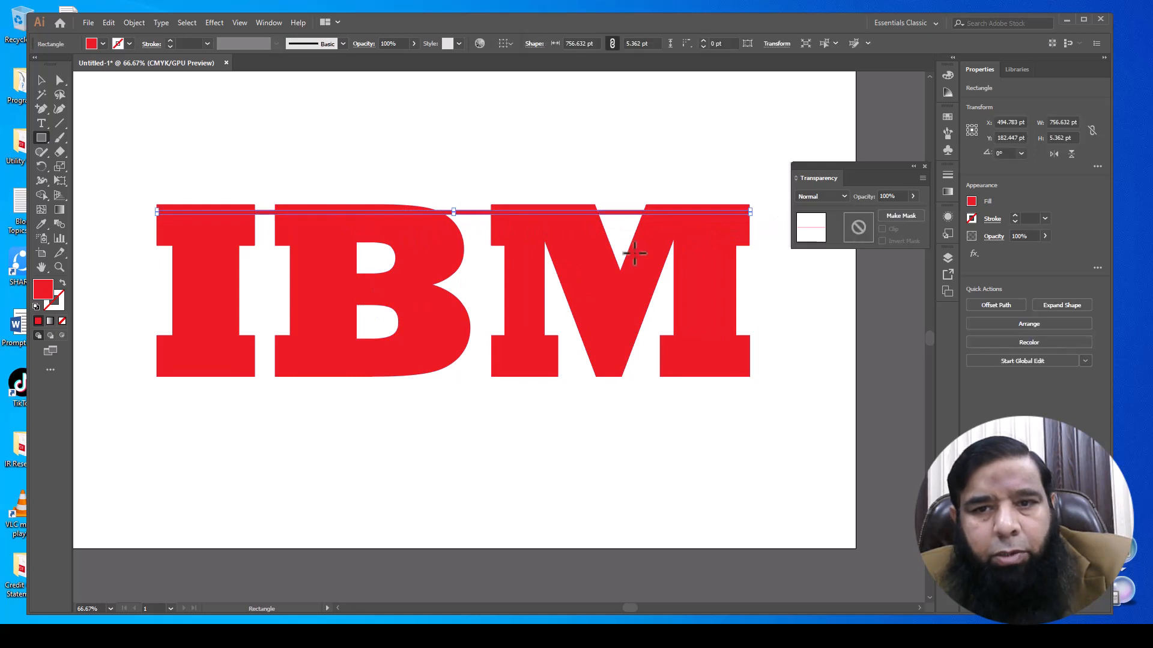
double_click(46, 291)
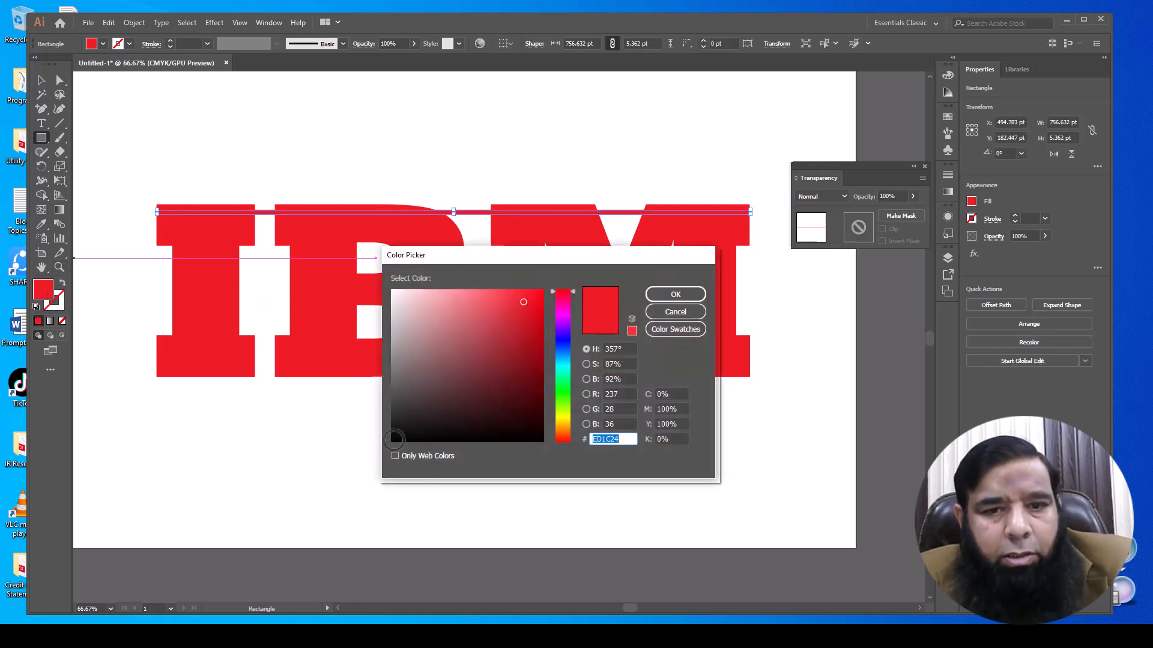
click(392, 440)
click(676, 294)
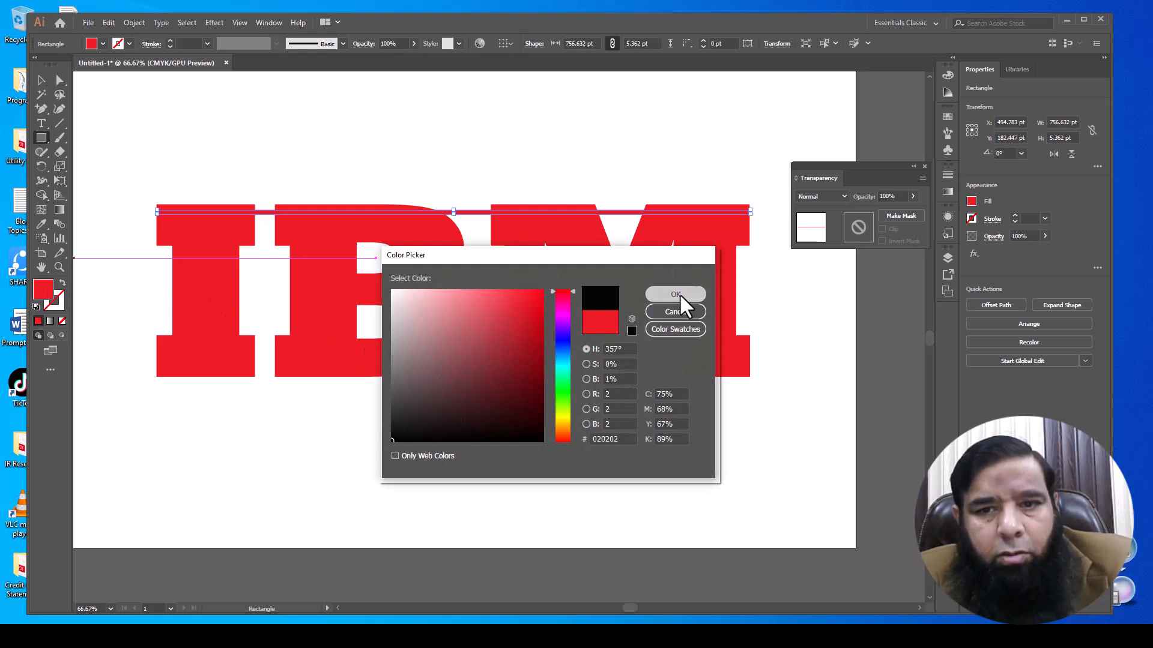
Step: Duplicate the black strip slightly below the original and stretch the copy to about 13 pt high
click(42, 82)
drag(445, 214, 457, 238)
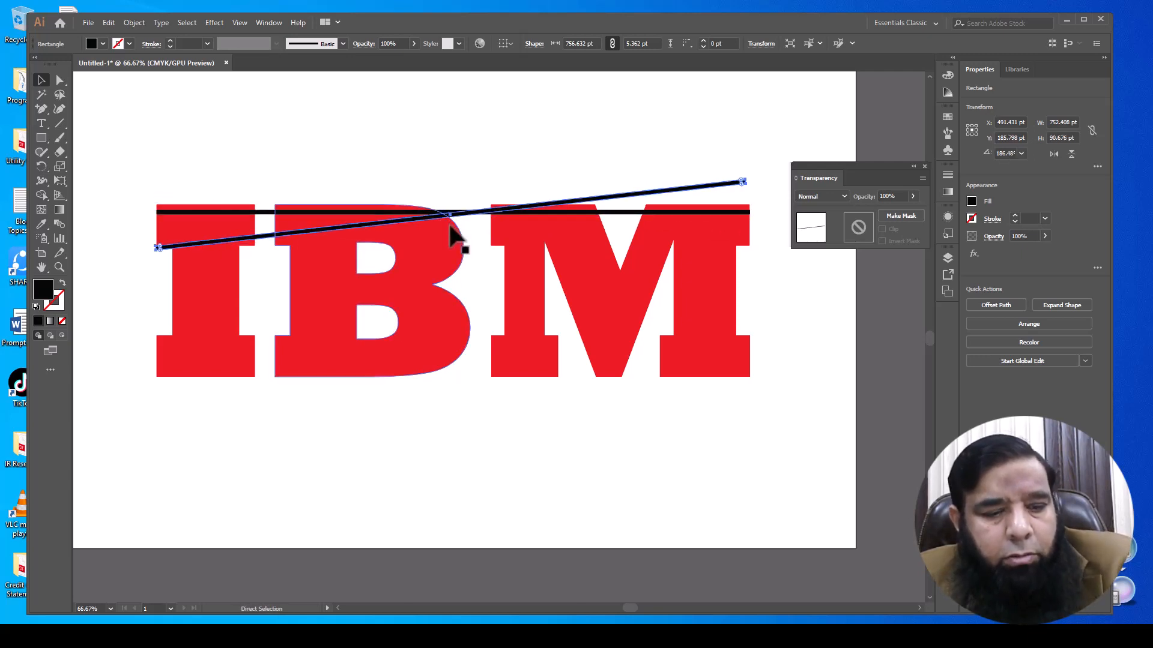
key(ctrl+z)
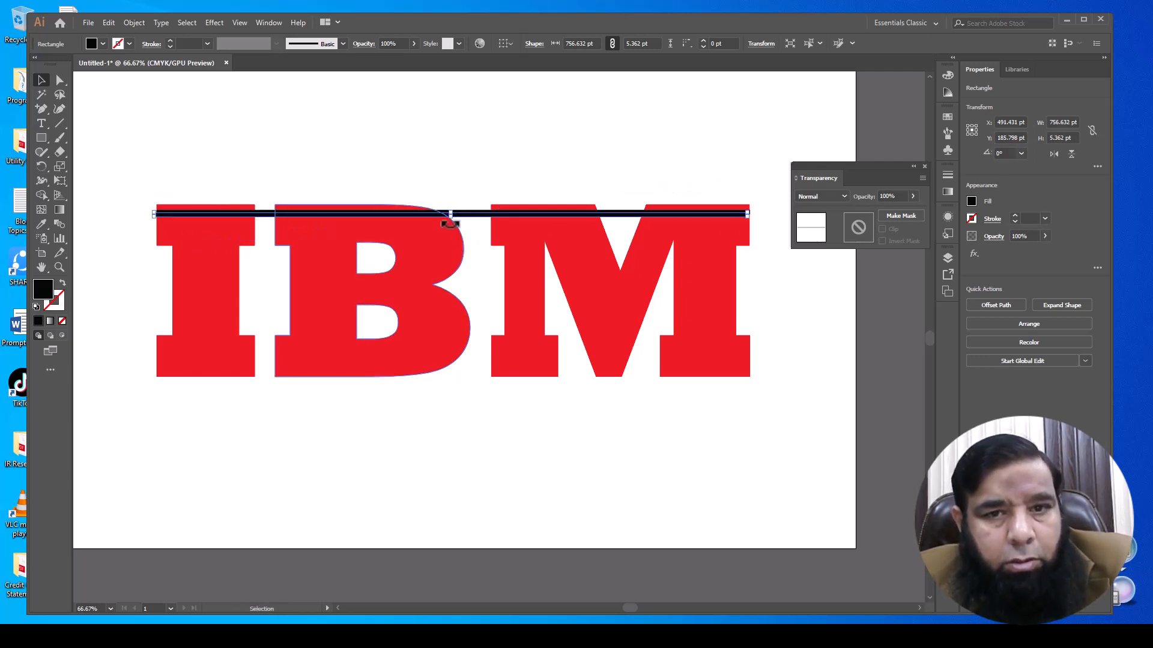
drag(451, 214, 480, 223)
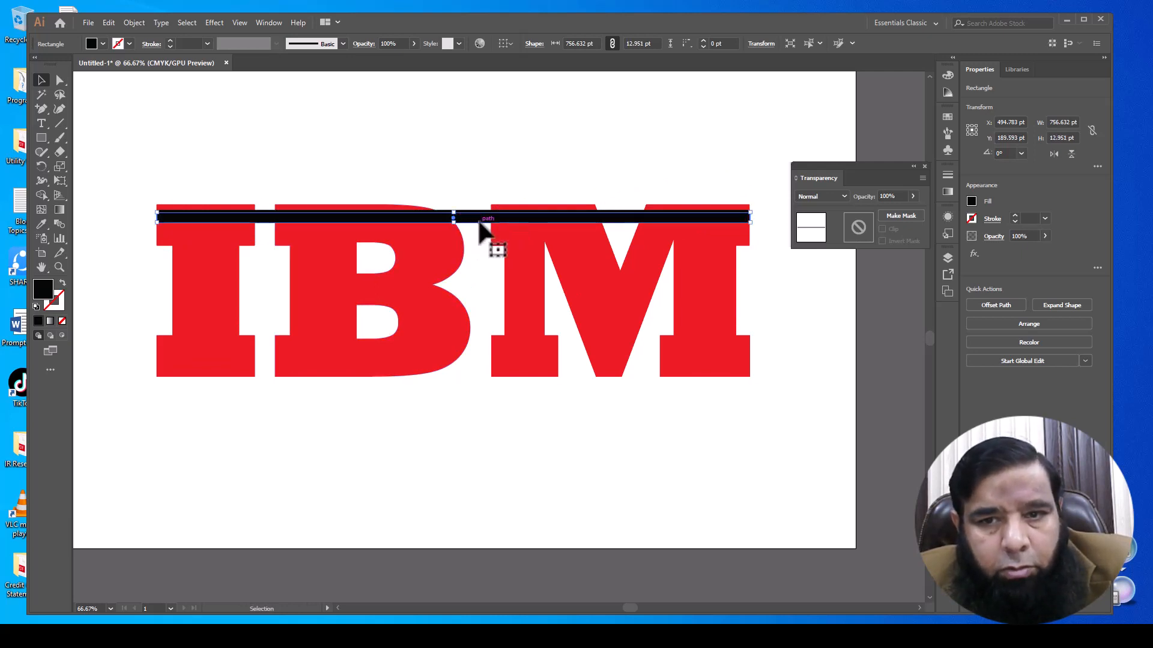
Step: Fill the taller strip with white
double_click(42, 290)
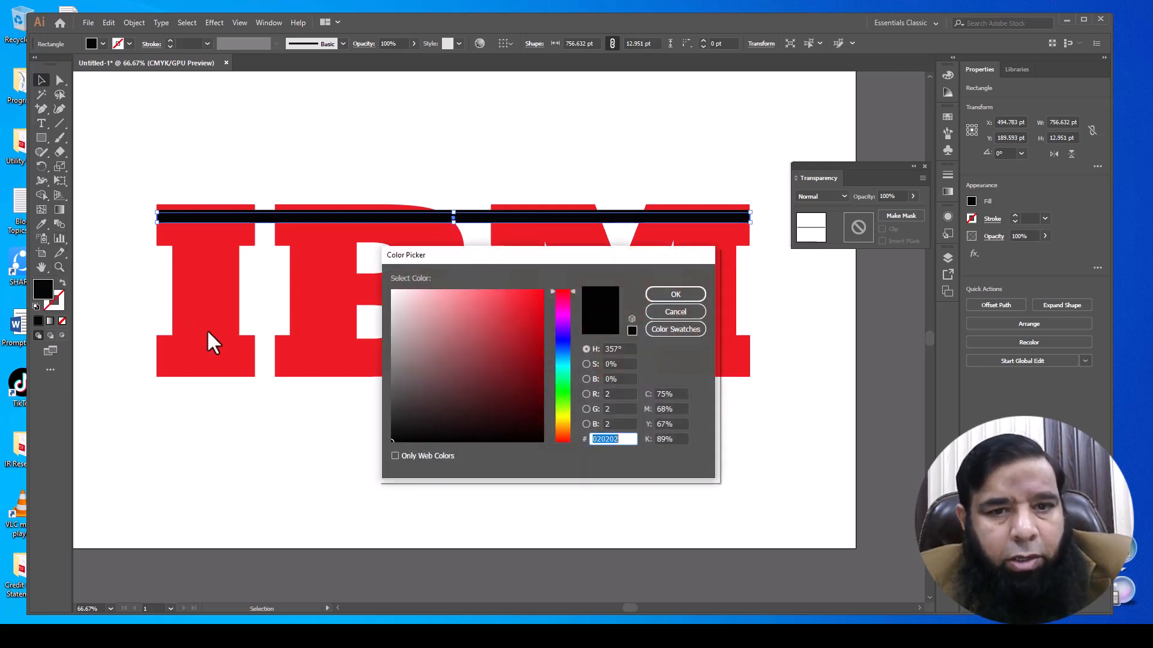
click(394, 293)
click(655, 292)
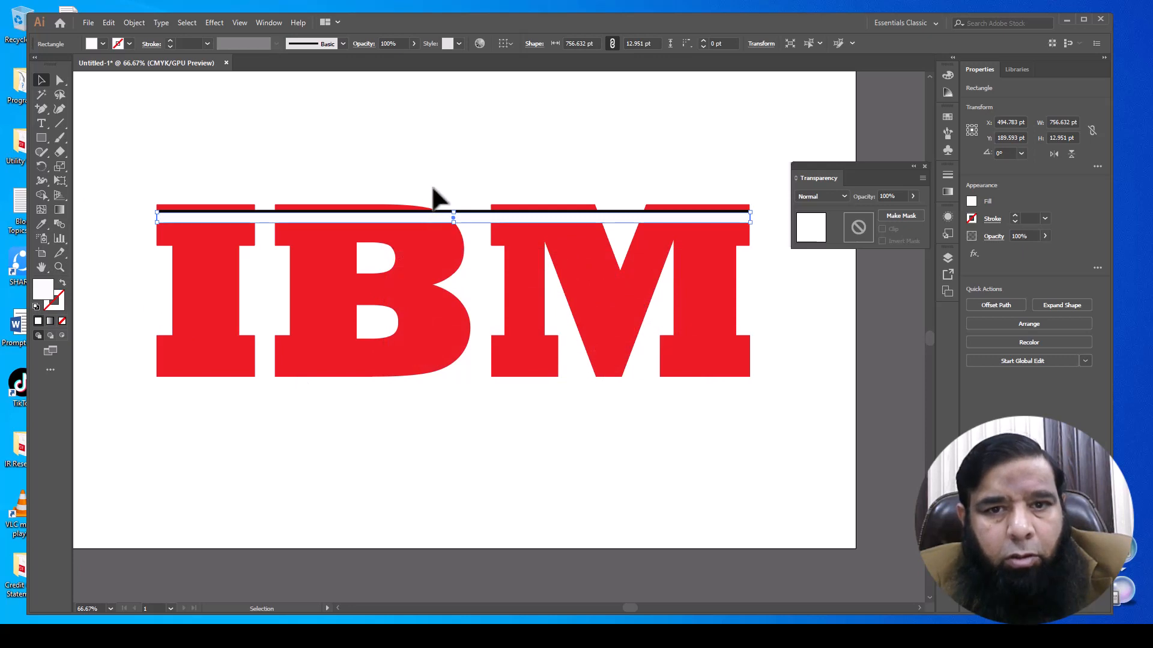
Step: Move the thin black strip up slightly so it sits directly along the white strip's upper edge
click(432, 188)
click(454, 211)
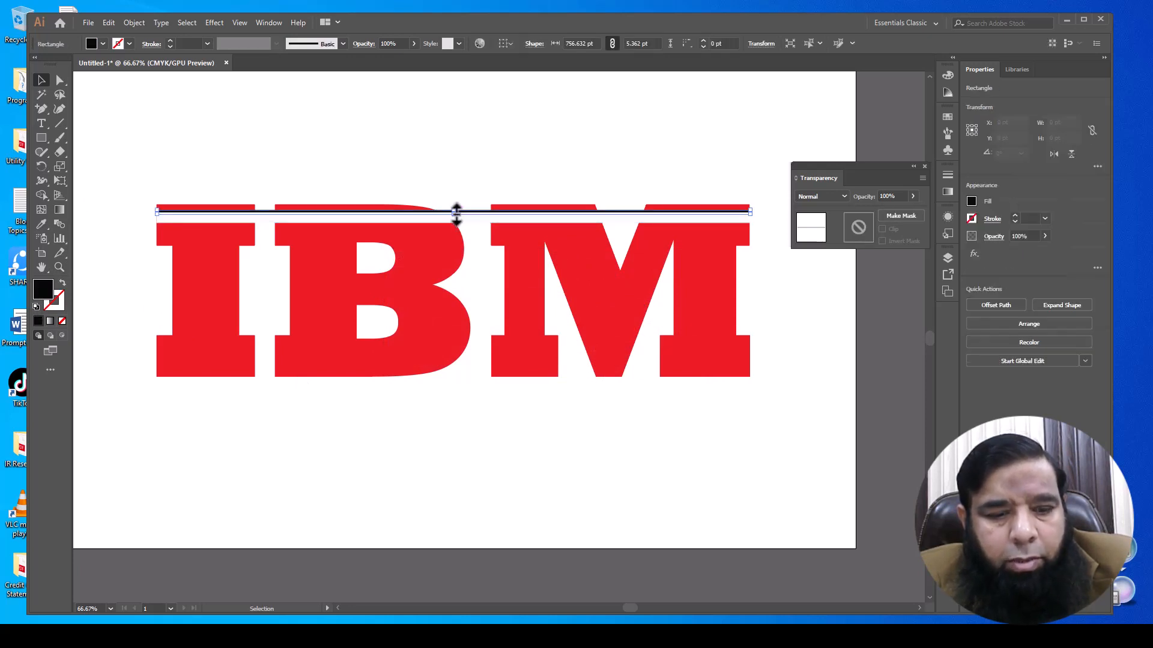
scroll(442, 227, up, 2)
drag(470, 201, 471, 198)
Step: Copy the black-and-white strip pair directly beneath itself and repeat the duplication until the strips run down the full height of the IBM letters
shift+click(443, 222)
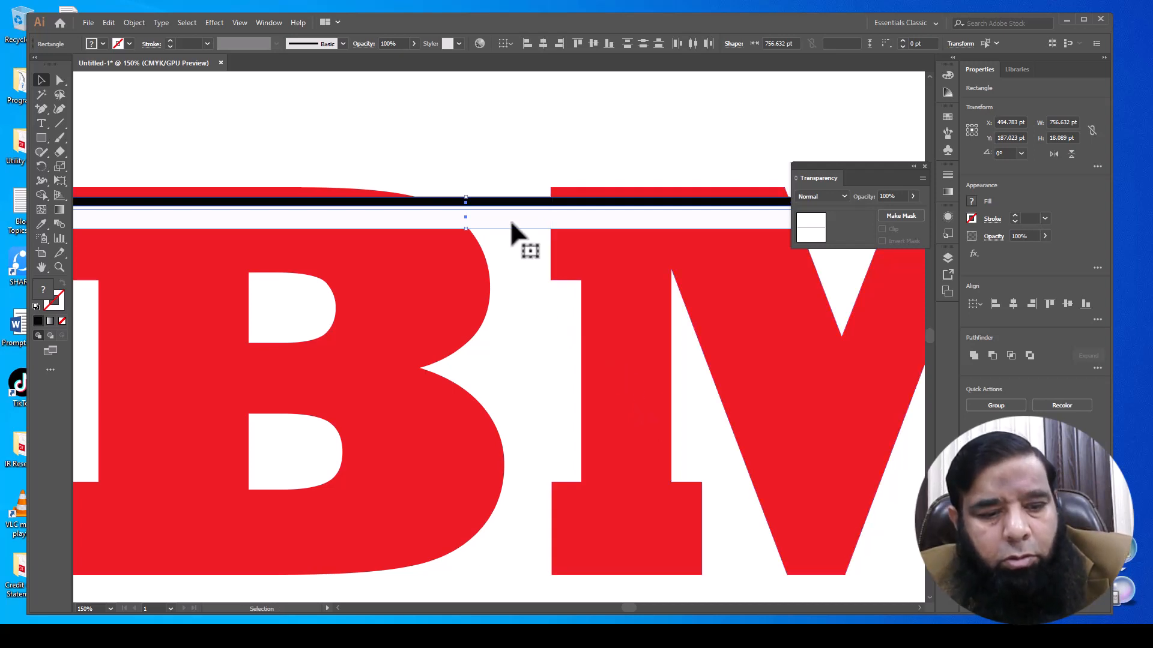
drag(511, 223, 511, 253)
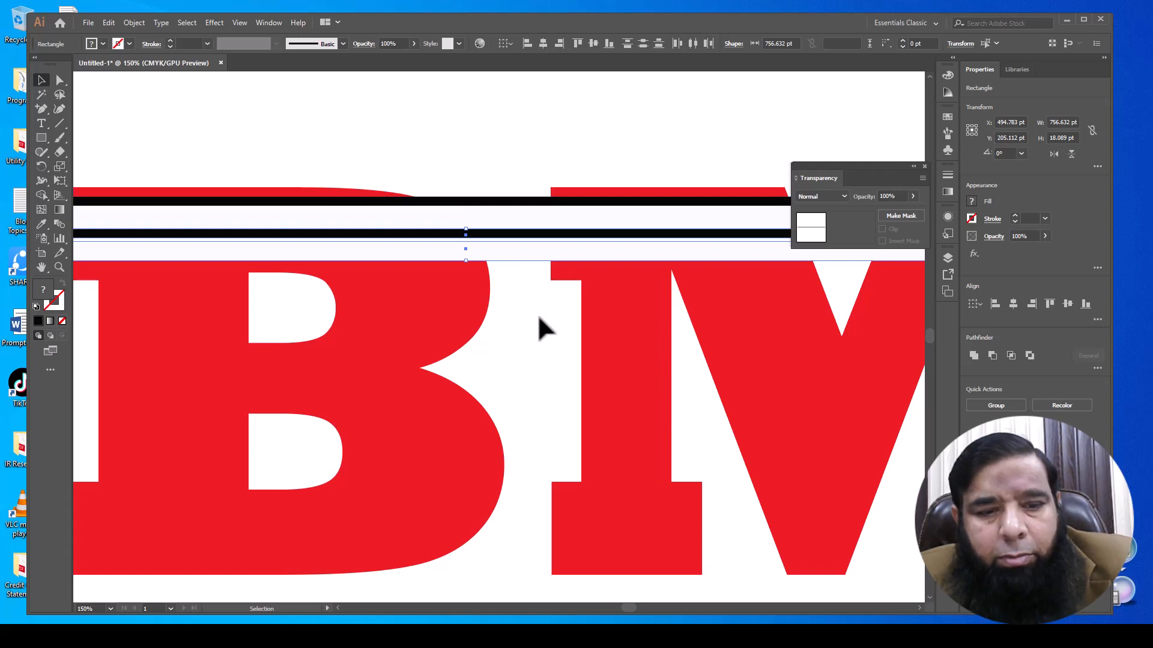
key(ctrl+d)
key(ctrl+d)
key(ctrl+d)
key(ctrl+d)
key(ctrl+d)
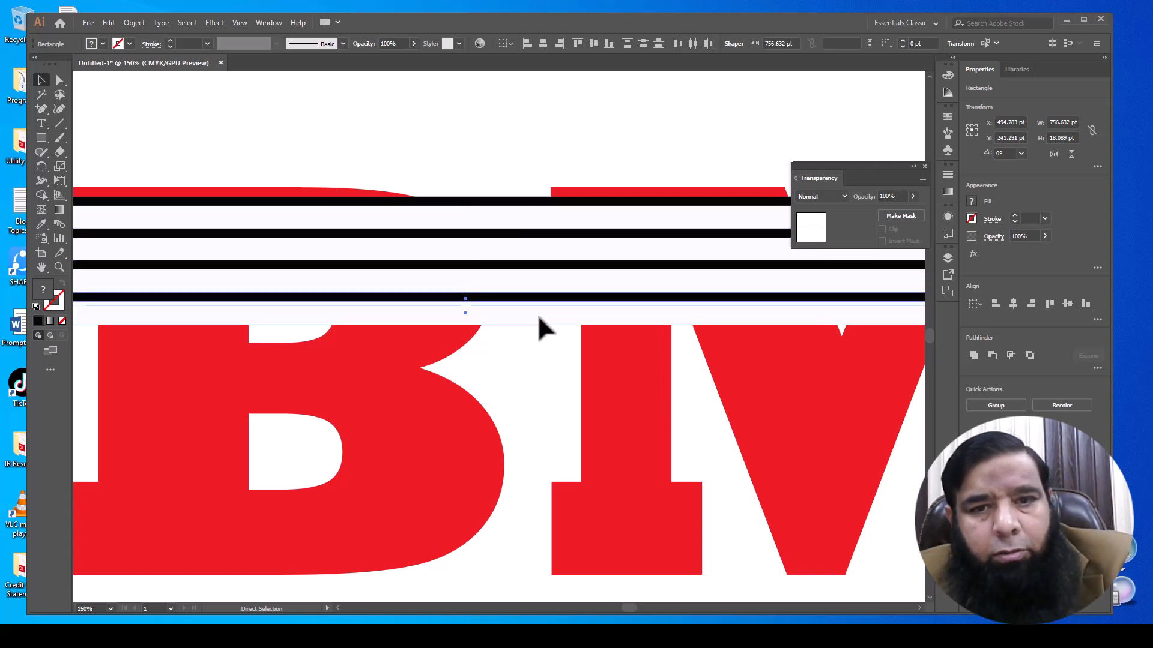
key(ctrl+d)
key(ctrl+d)
key(ctrl+d)
key(ctrl+d)
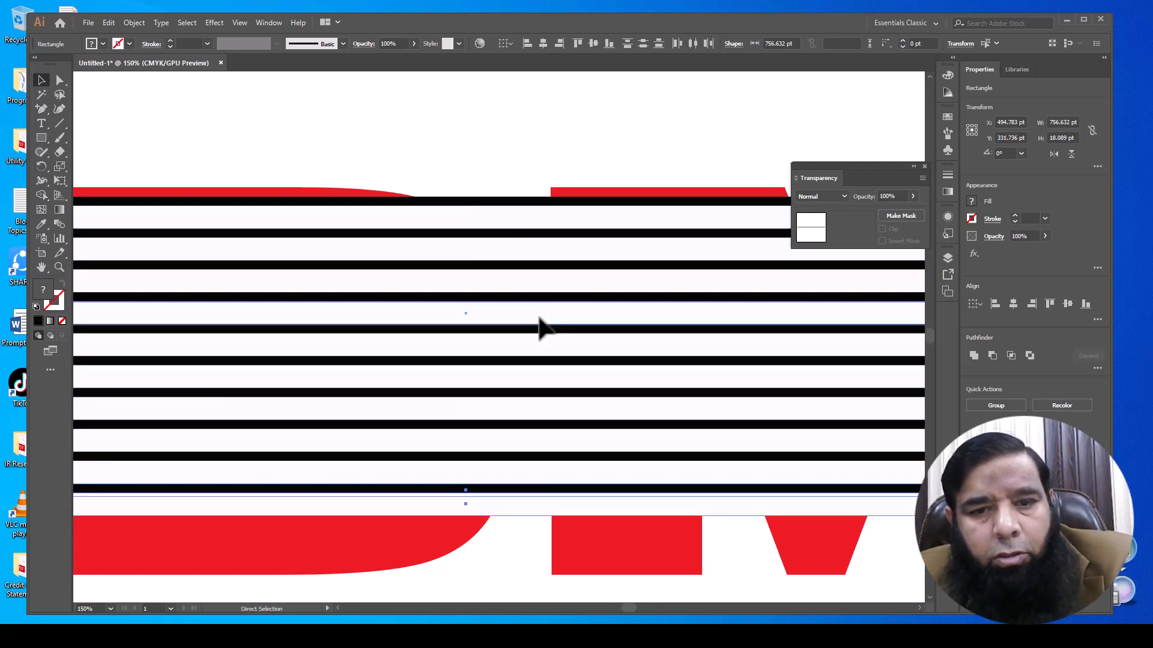
key(ctrl+d)
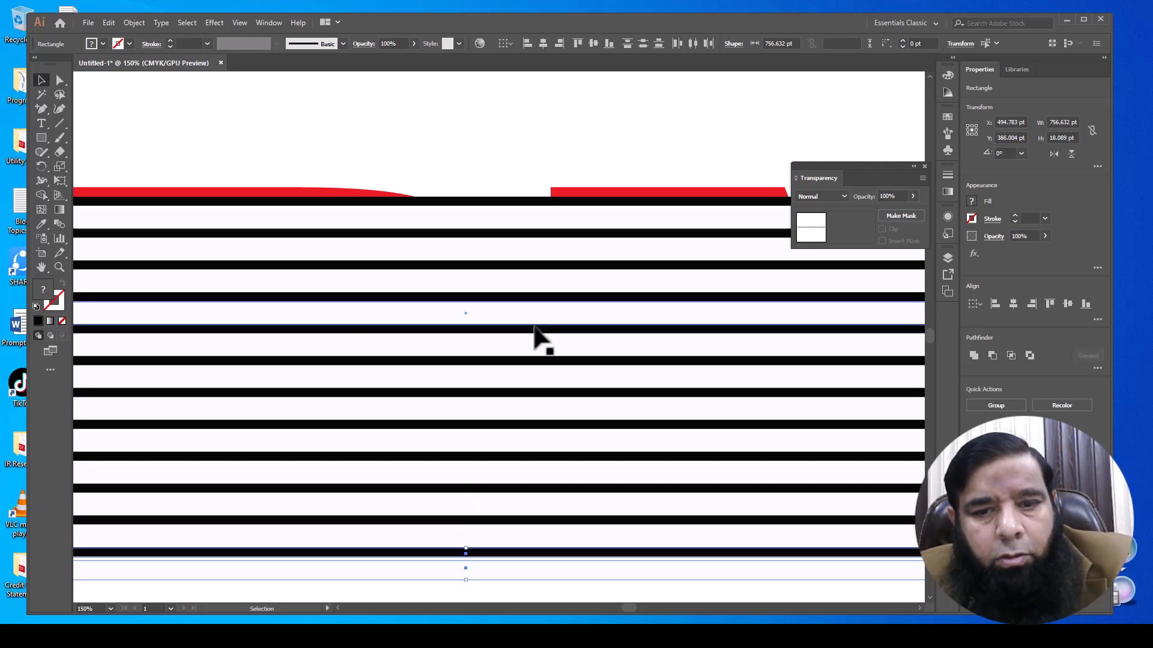
Step: Delete only the lowest white strip, keeping the thin black strip above it
scroll(543, 465, down, 2)
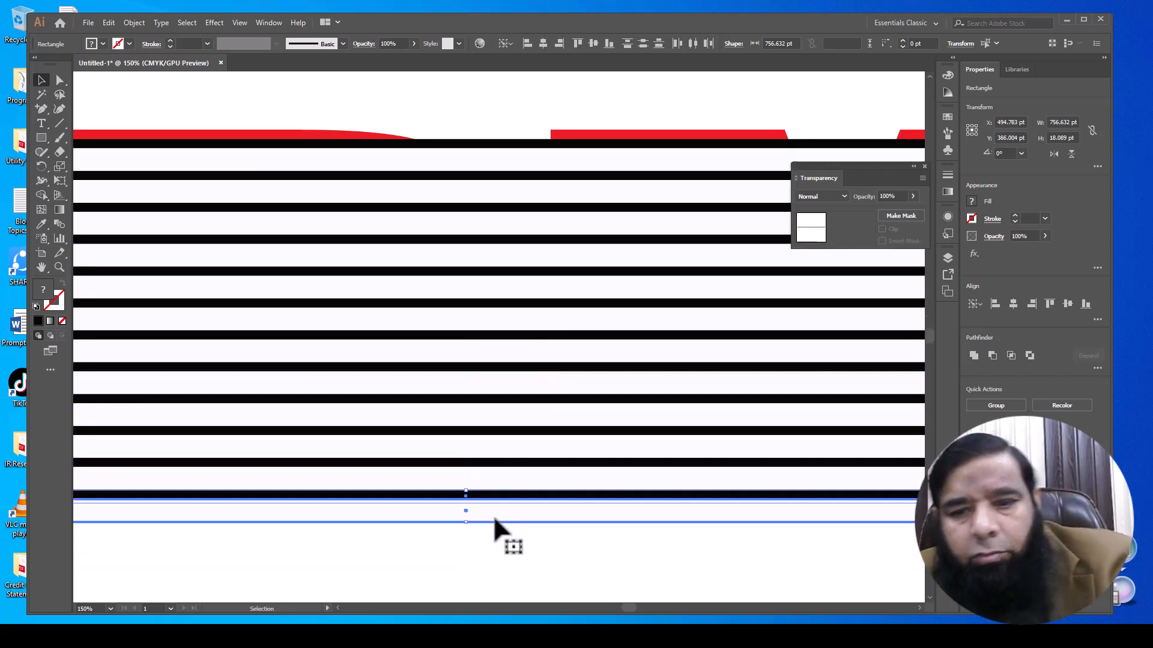
key(Delete)
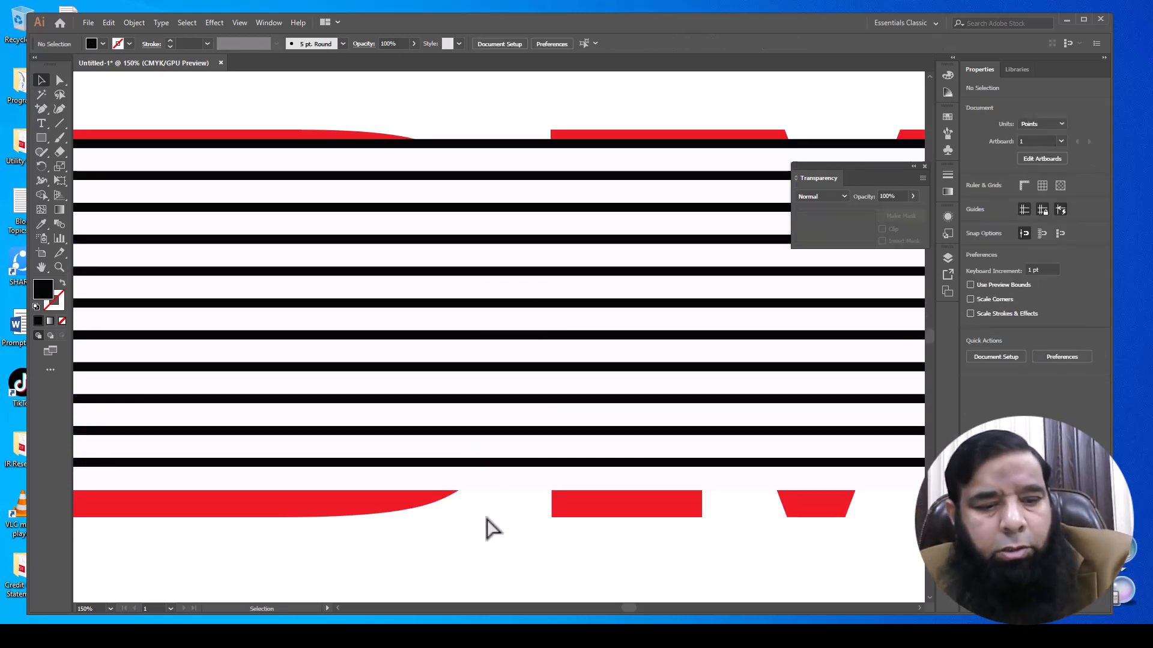
key(ctrl+z)
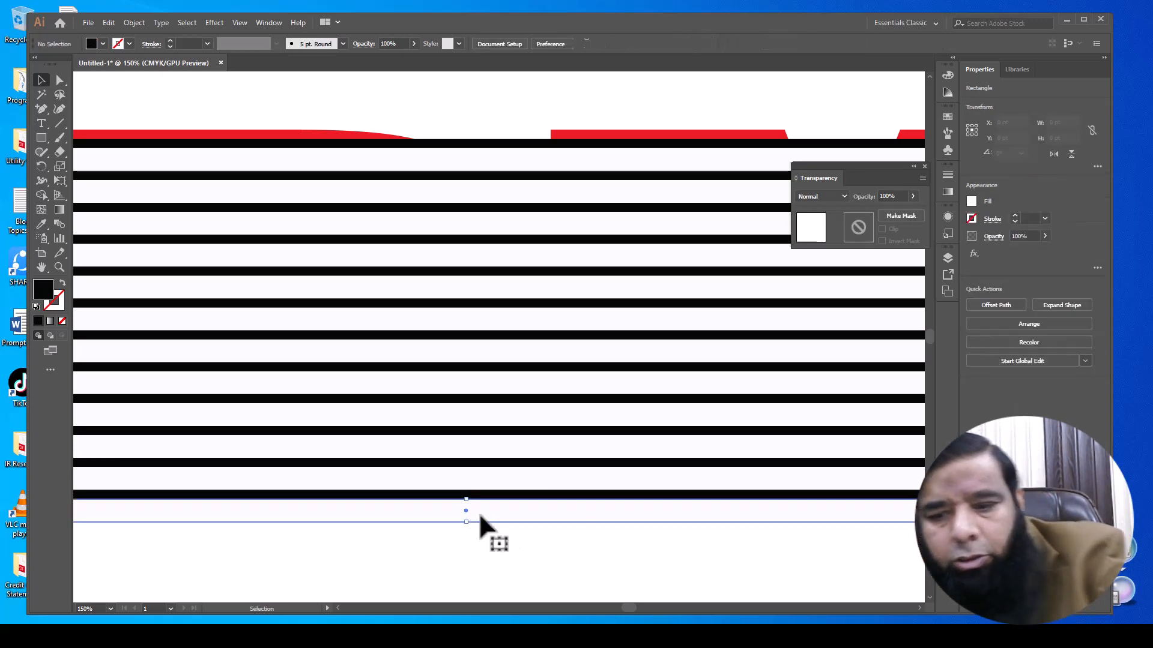
key(Delete)
scroll(471, 408, down, 1)
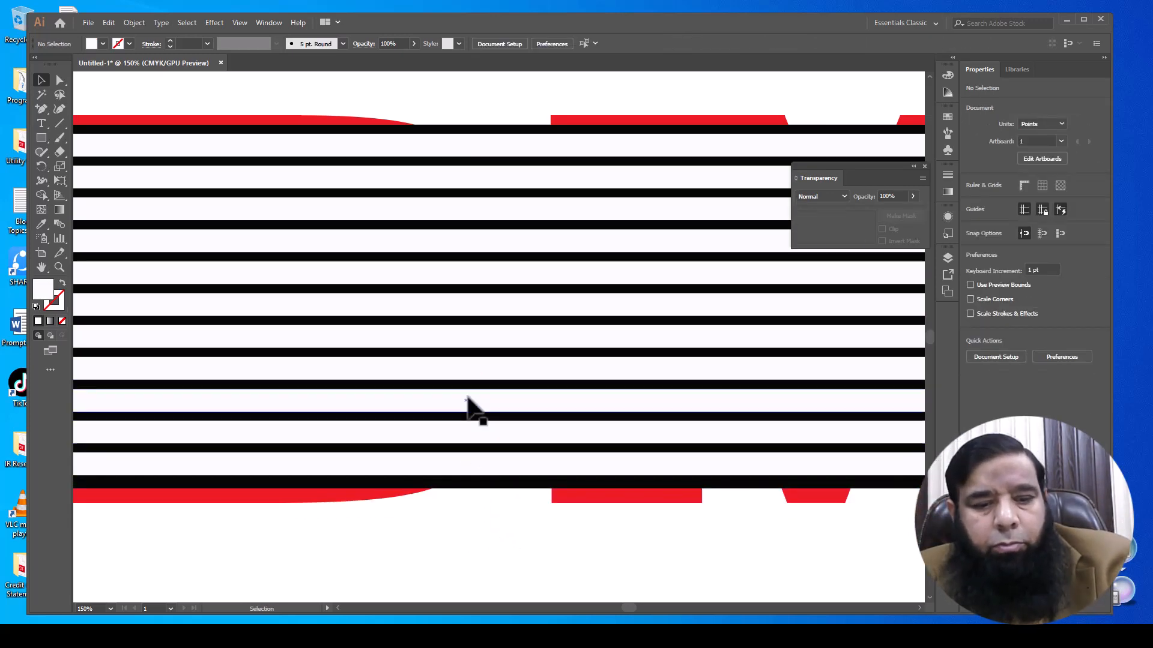
Step: Move the red IBM letters below the strips and group all the black and white strips together
scroll(471, 409, down, 3)
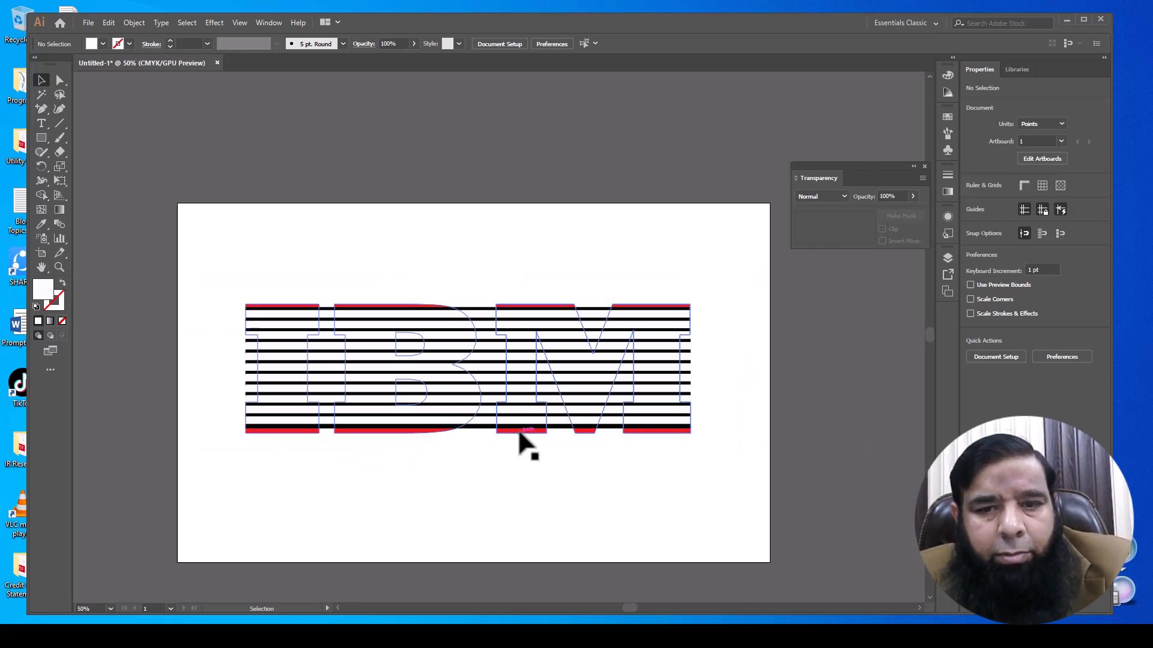
drag(520, 433, 556, 600)
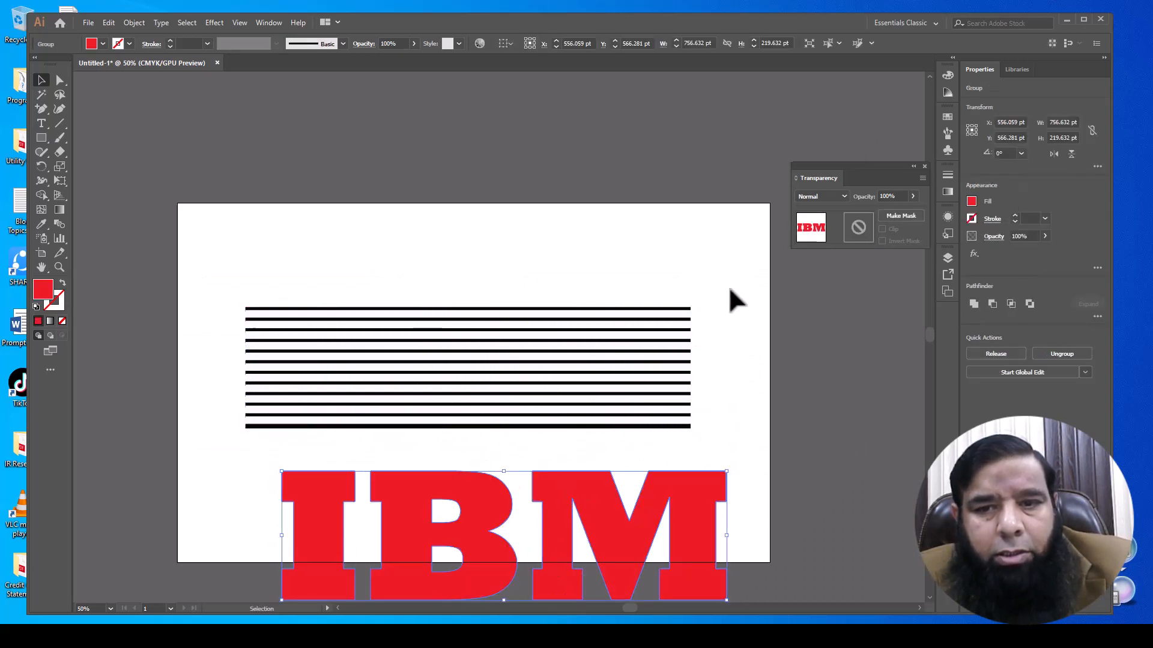
drag(730, 290, 247, 452)
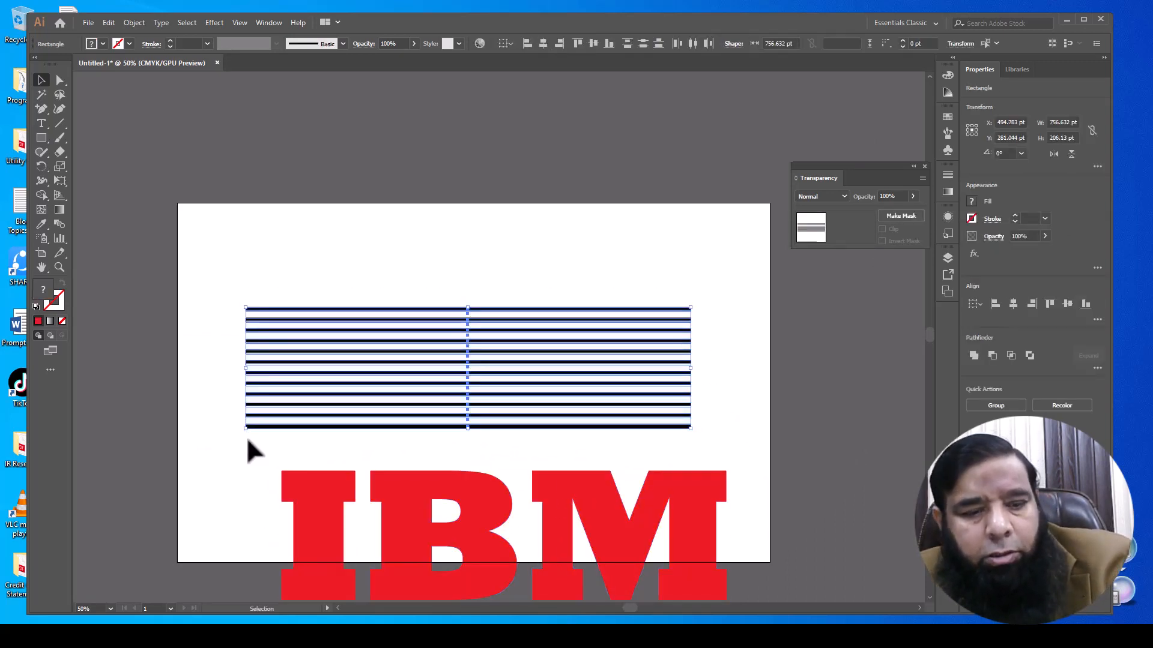
Step: Move the IBM letters back behind the grouped strips and centre the two on each other horizontally and vertically
drag(394, 532, 376, 381)
drag(198, 262, 613, 452)
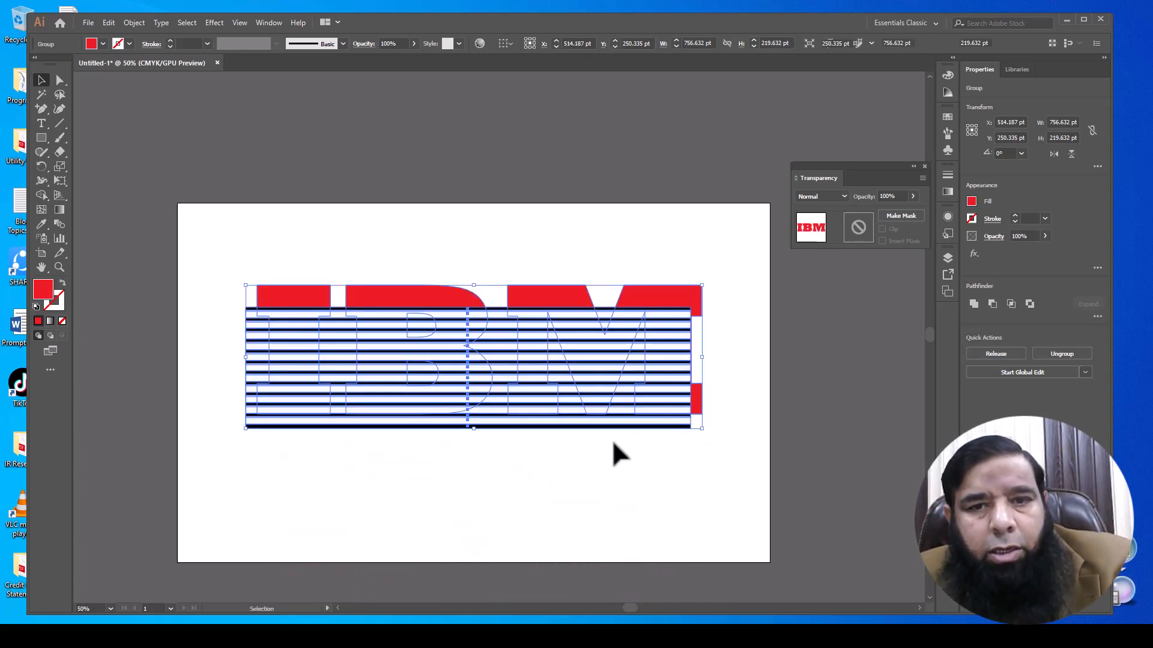
click(542, 43)
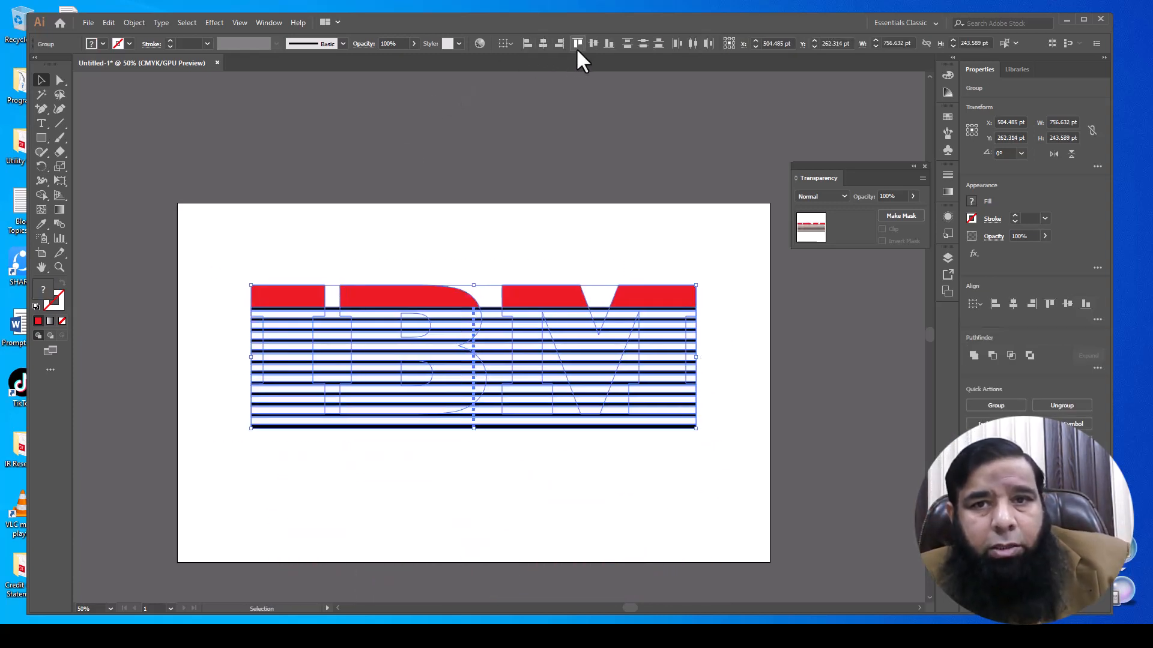
click(593, 43)
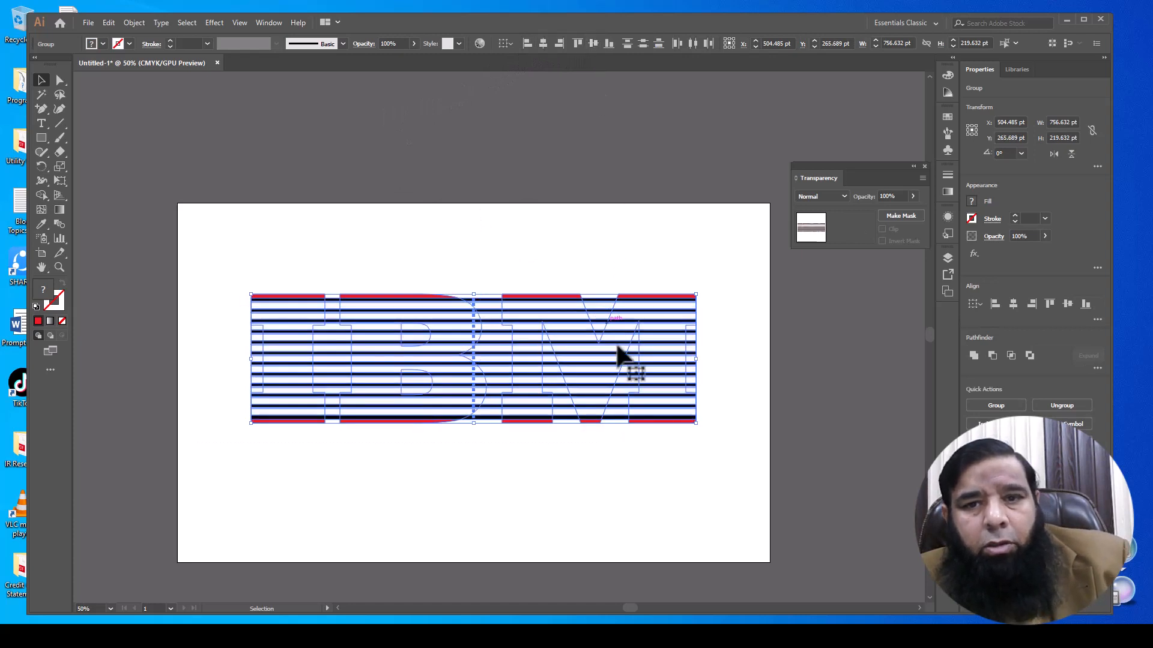
Step: Make an opacity mask on the red letters from the strips and shift the striped logo slightly down on the artboard
click(901, 216)
click(767, 369)
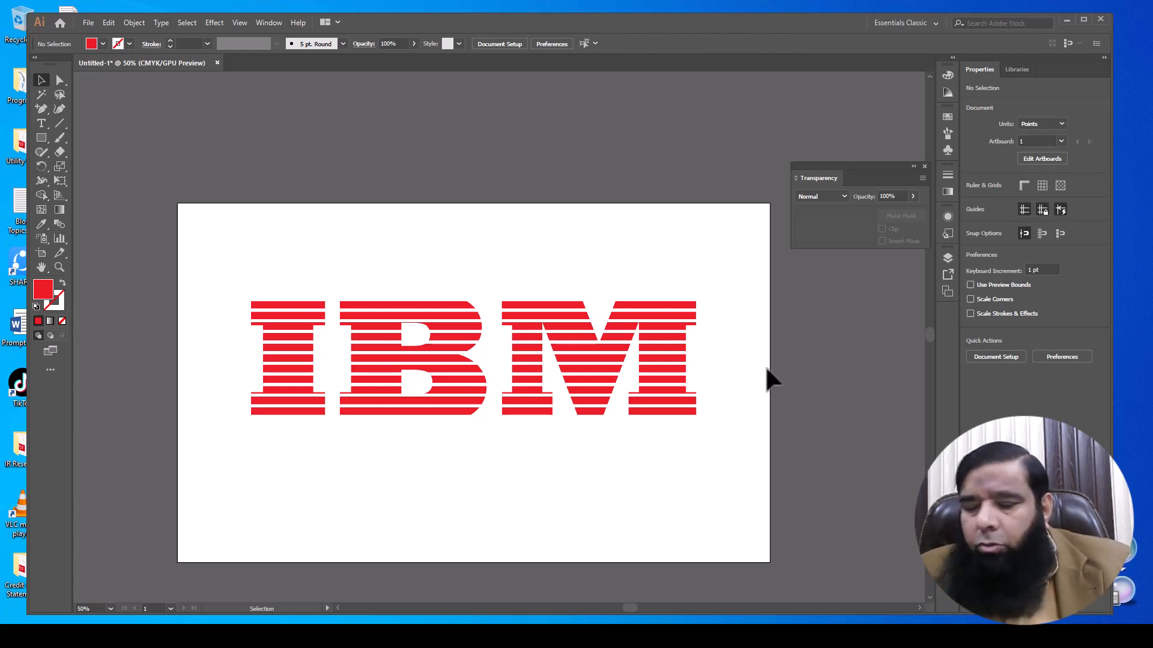
drag(678, 337, 696, 378)
key(ctrl+z)
key(ctrl+z)
key(ctrl+z)
key(ctrl+z)
key(ctrl+z)
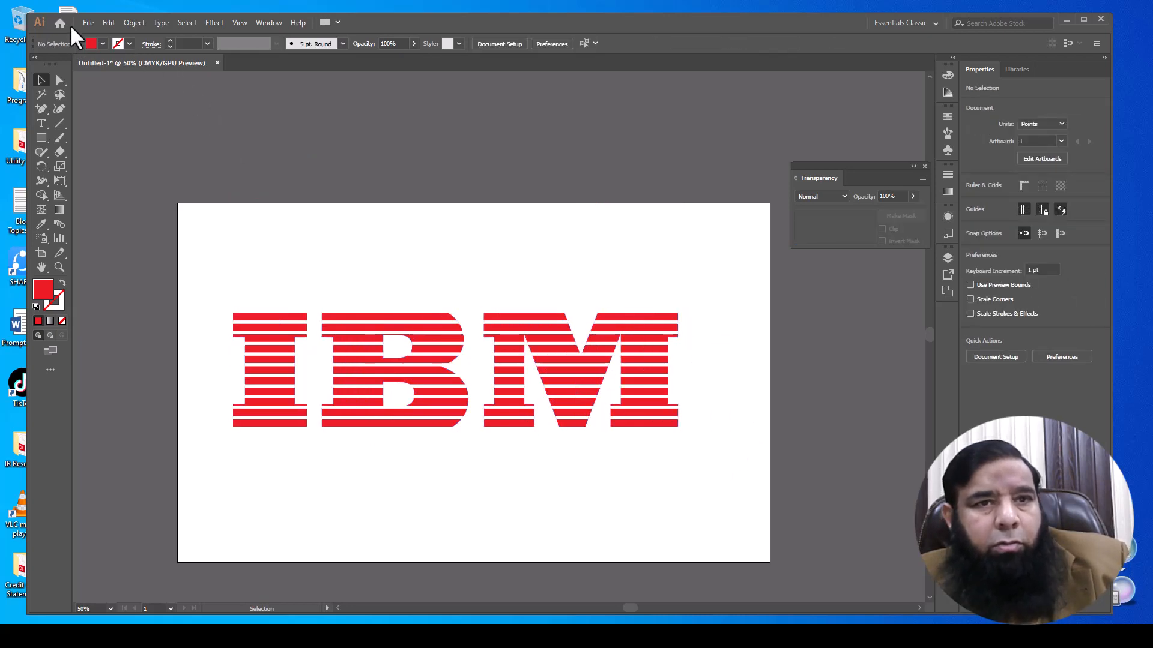
Step: Export the striped IBM logo as a JPEG named f3 in the pic change folder, using the CMYK colour model
click(88, 23)
mouse_move(123, 230)
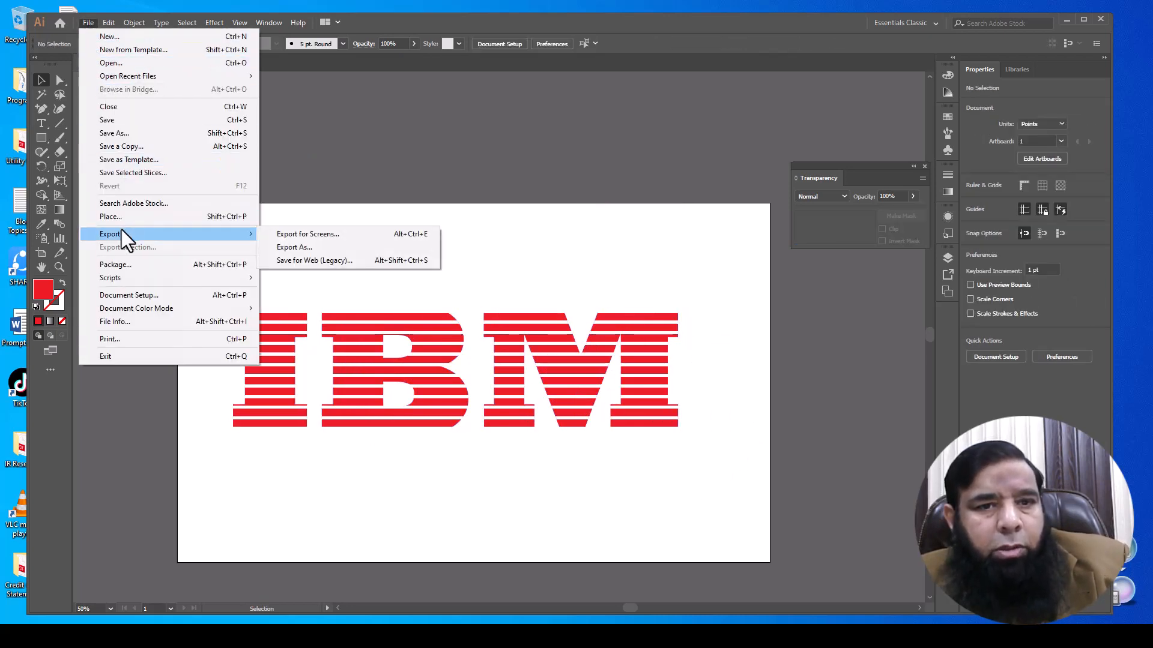
click(301, 248)
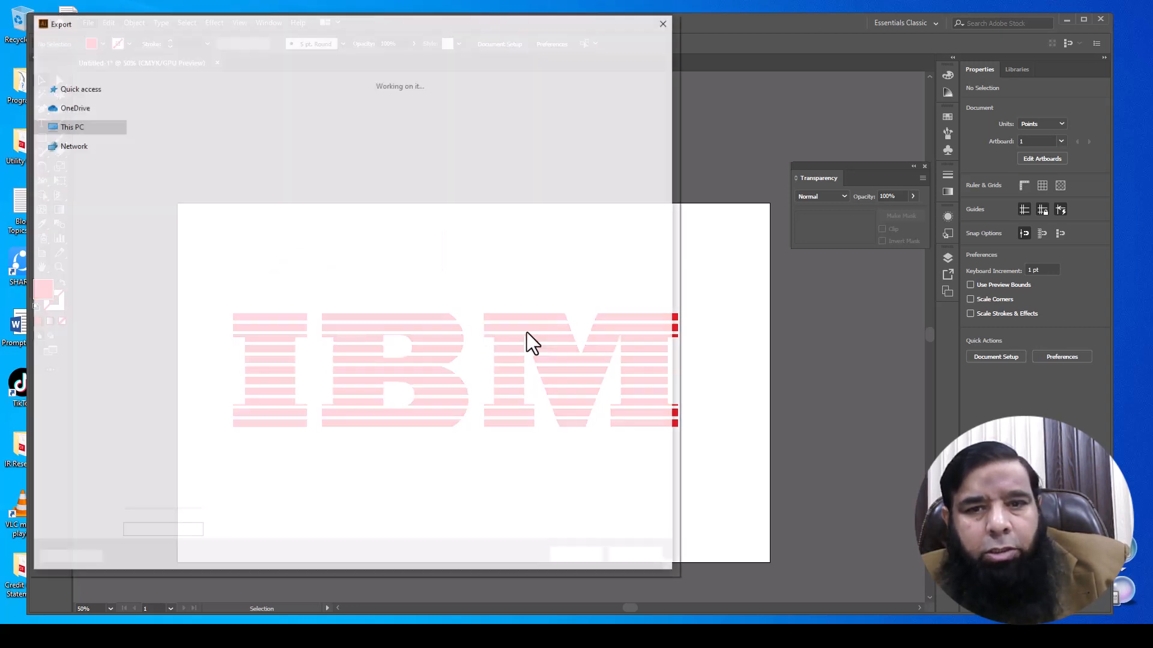
text(f2)
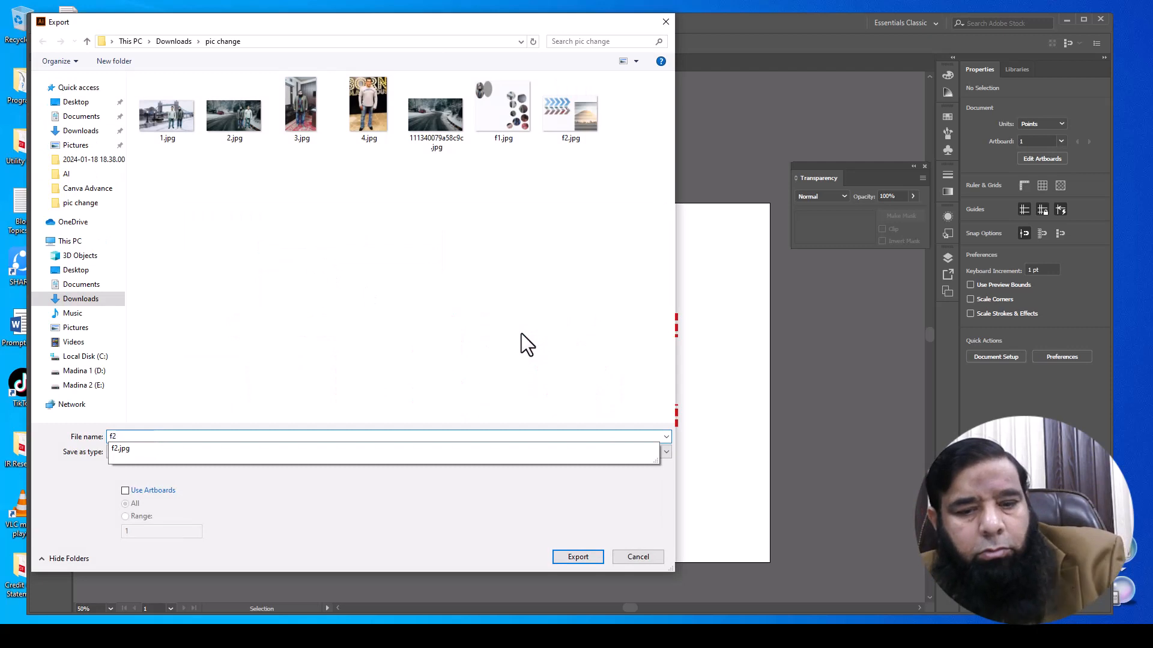
key(BackSpace)
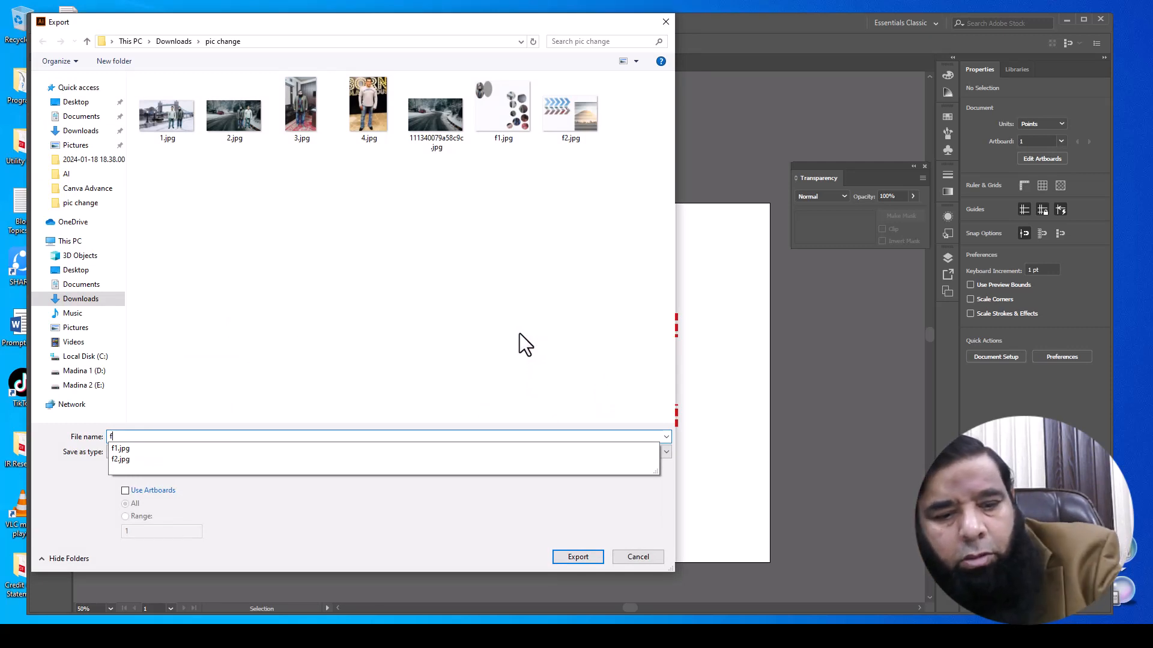
text(3)
click(575, 556)
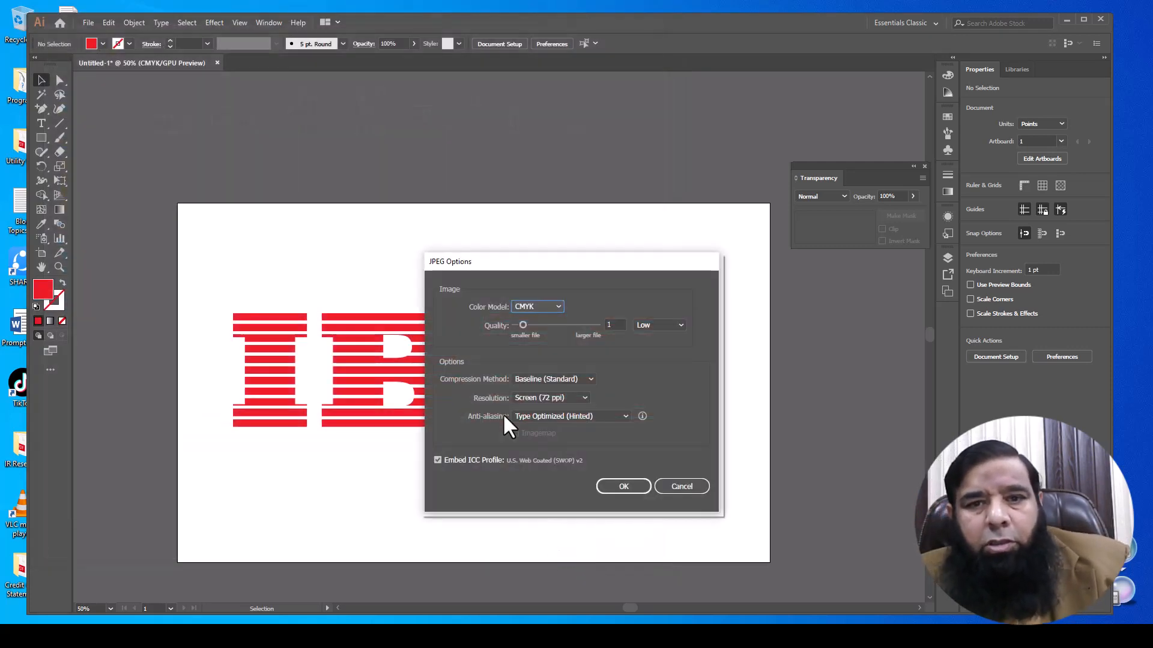
click(643, 484)
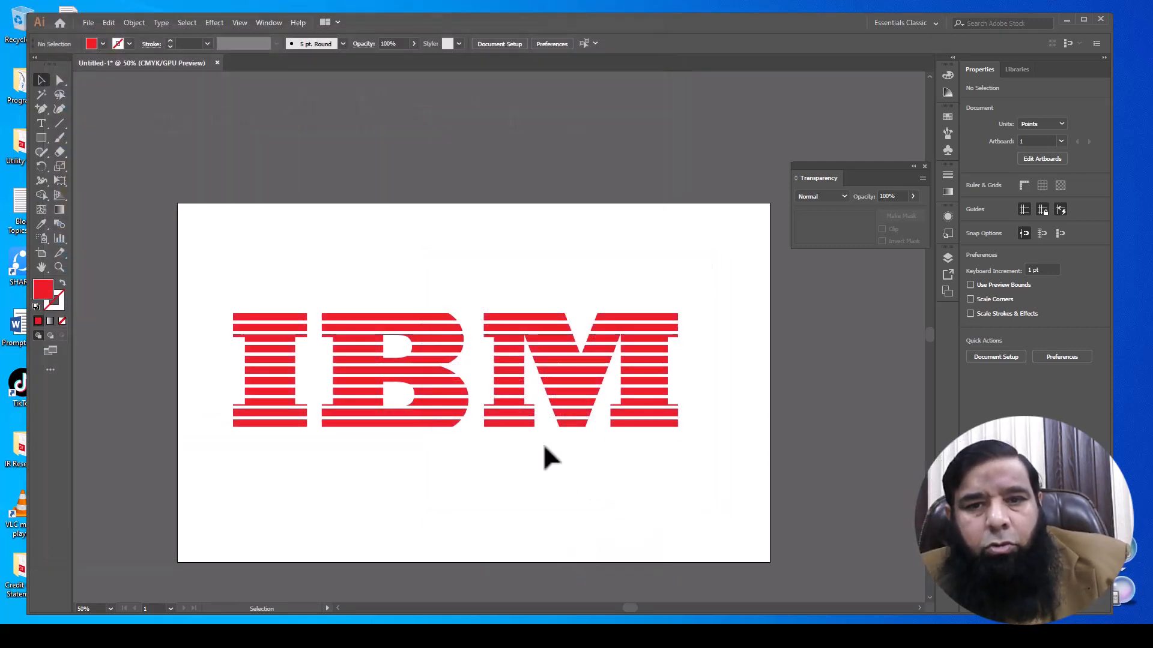
Step: Delete the IBM logo, then place 3.jpg on the artboard at about 232 by 412 pt and embed it
click(532, 368)
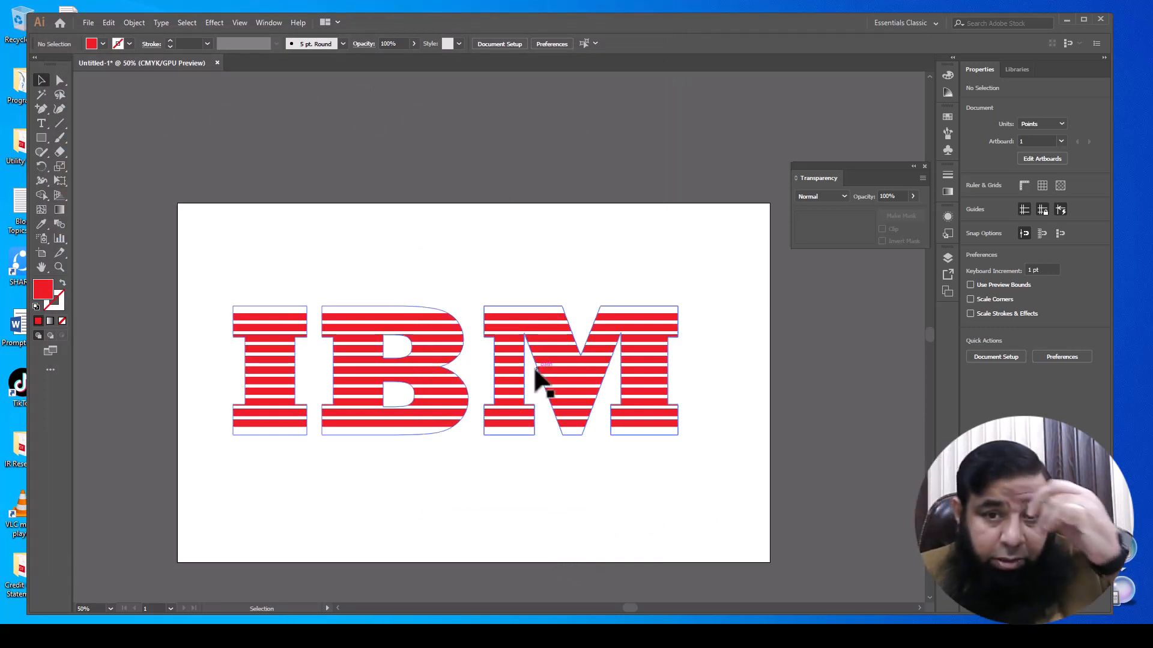
key(Delete)
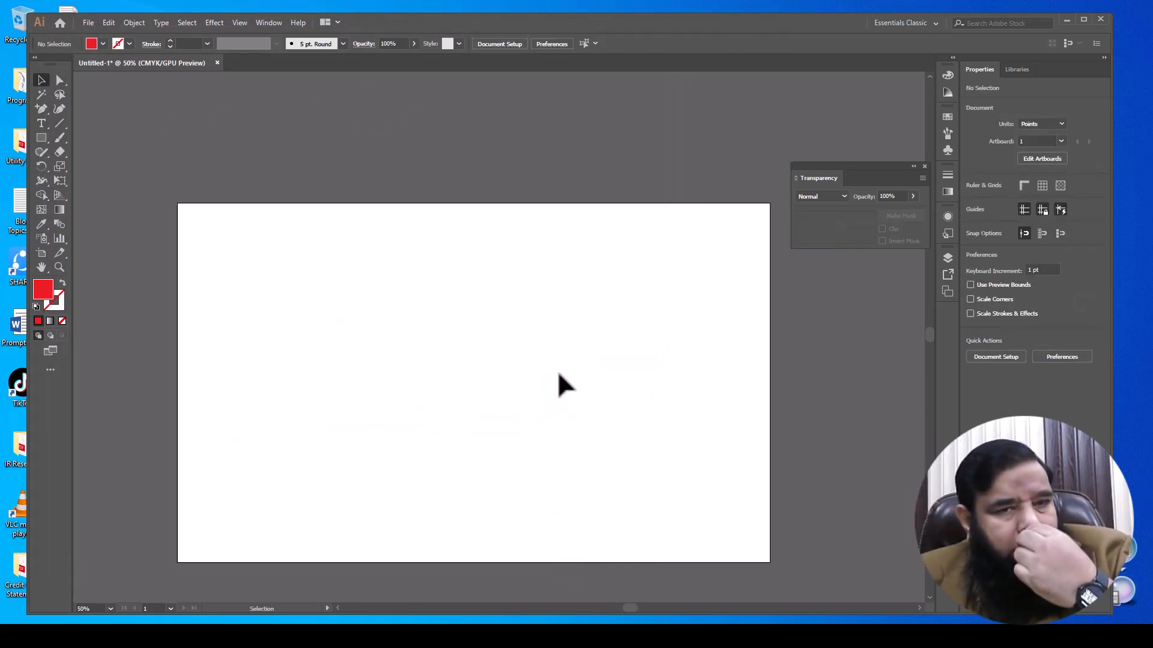
click(87, 22)
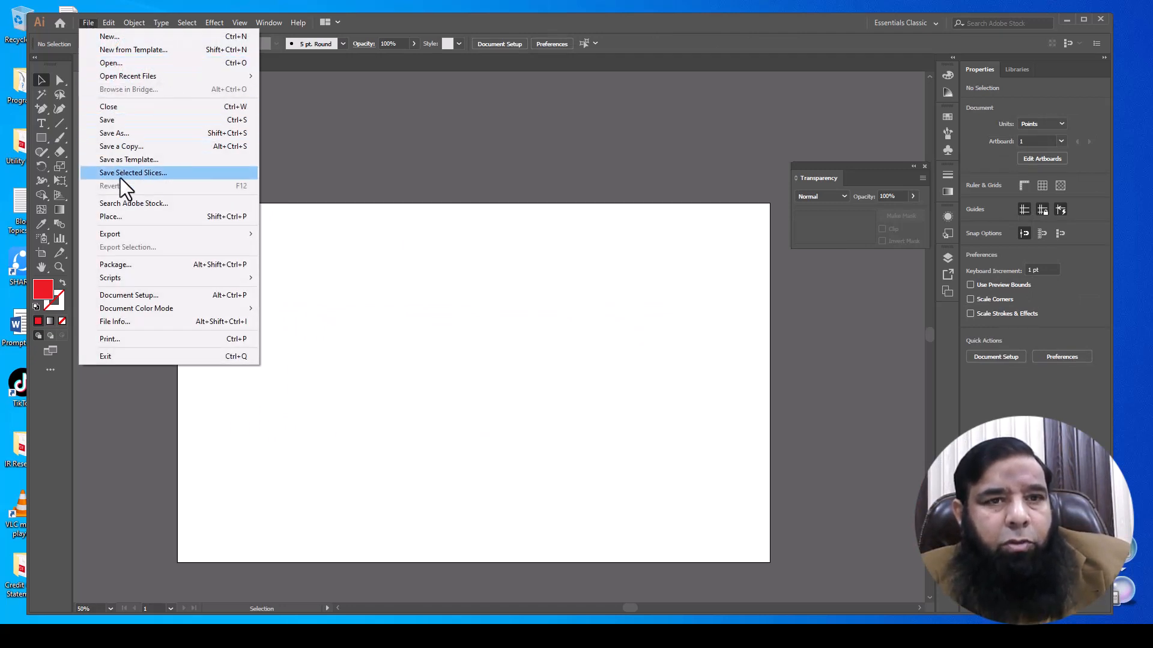
click(121, 216)
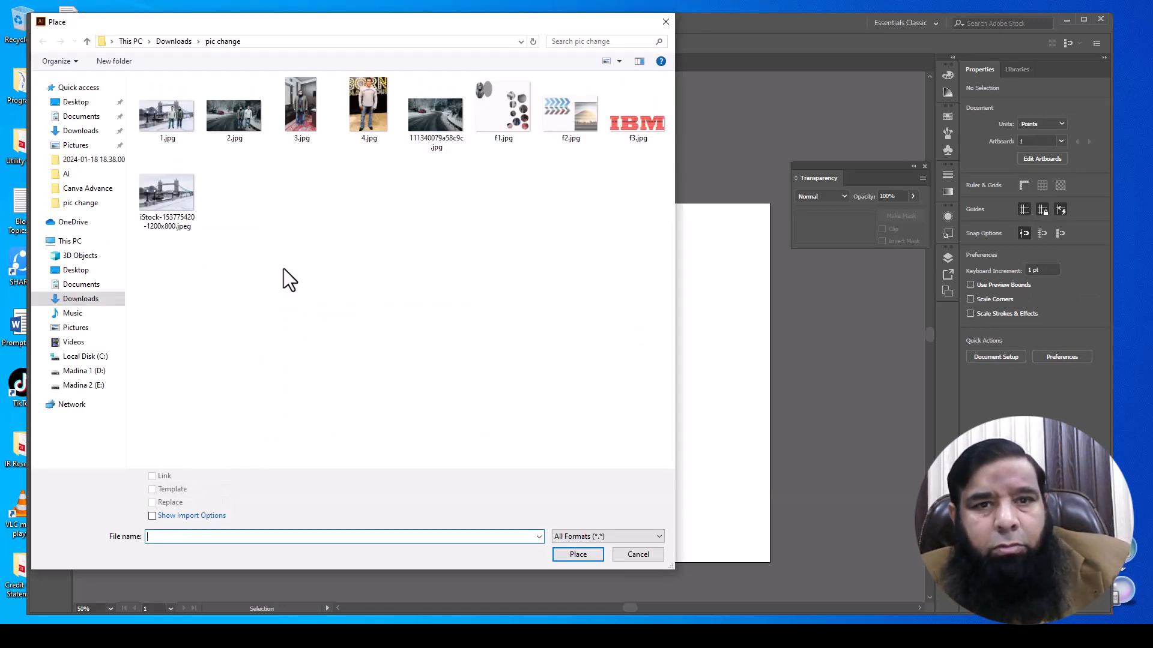
double_click(297, 116)
drag(363, 283, 623, 522)
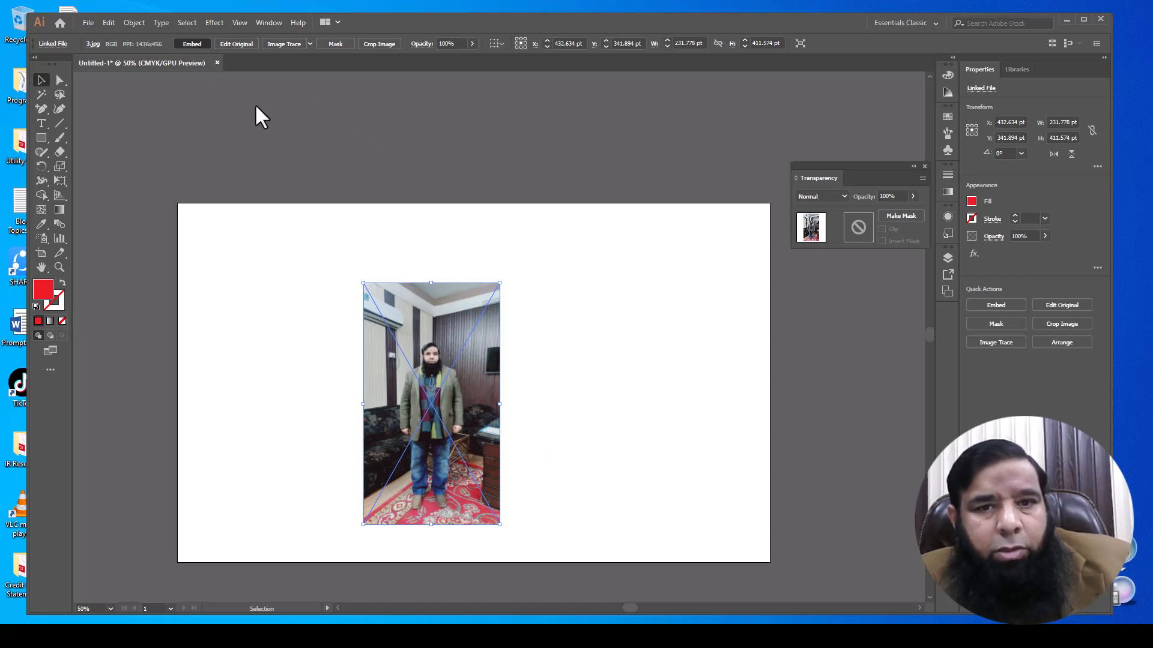
click(192, 44)
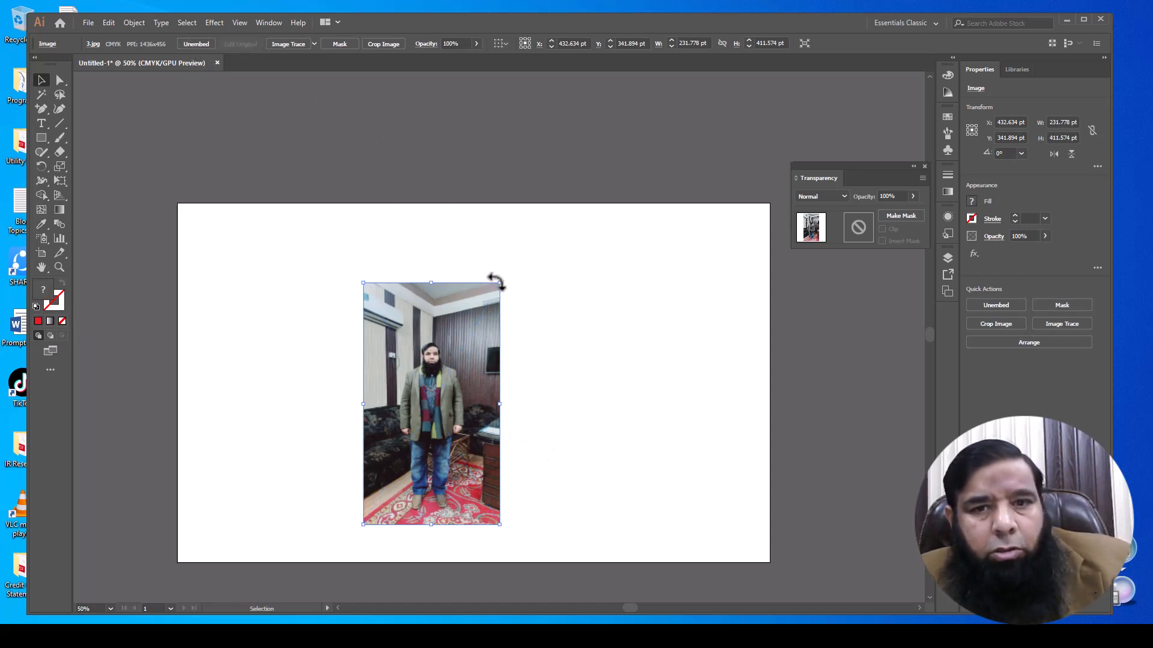
Step: Enlarge the photo proportionally to about 413 by 733 pt and duplicate it so two copies stand side by side
drag(499, 282, 835, 147)
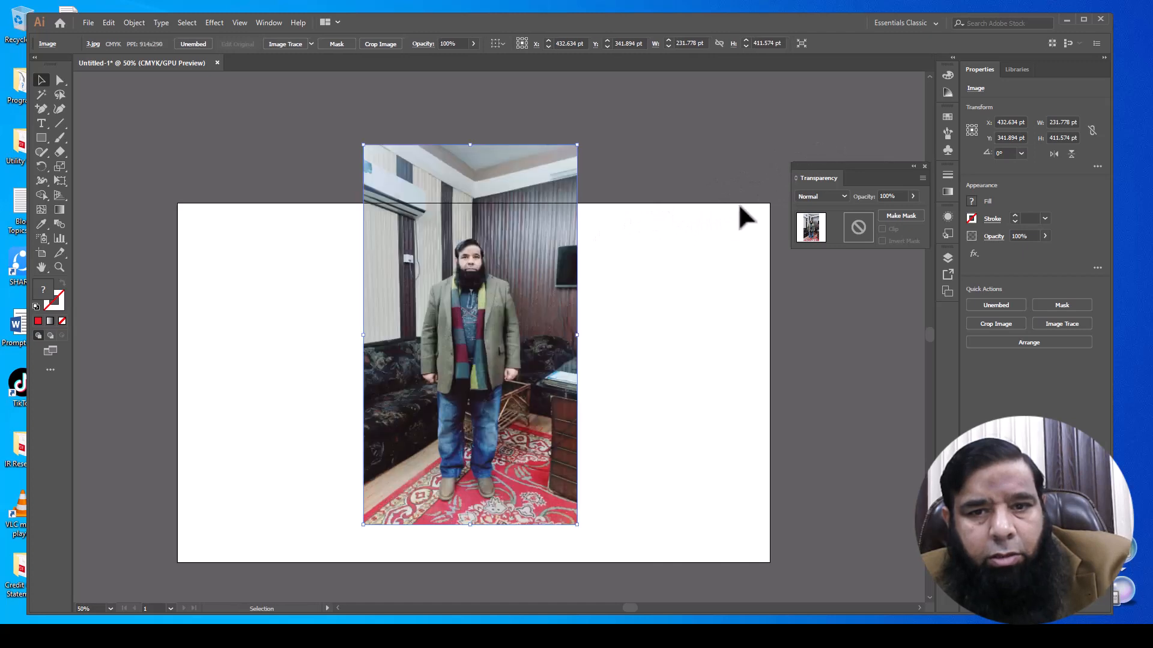
drag(495, 269, 481, 289)
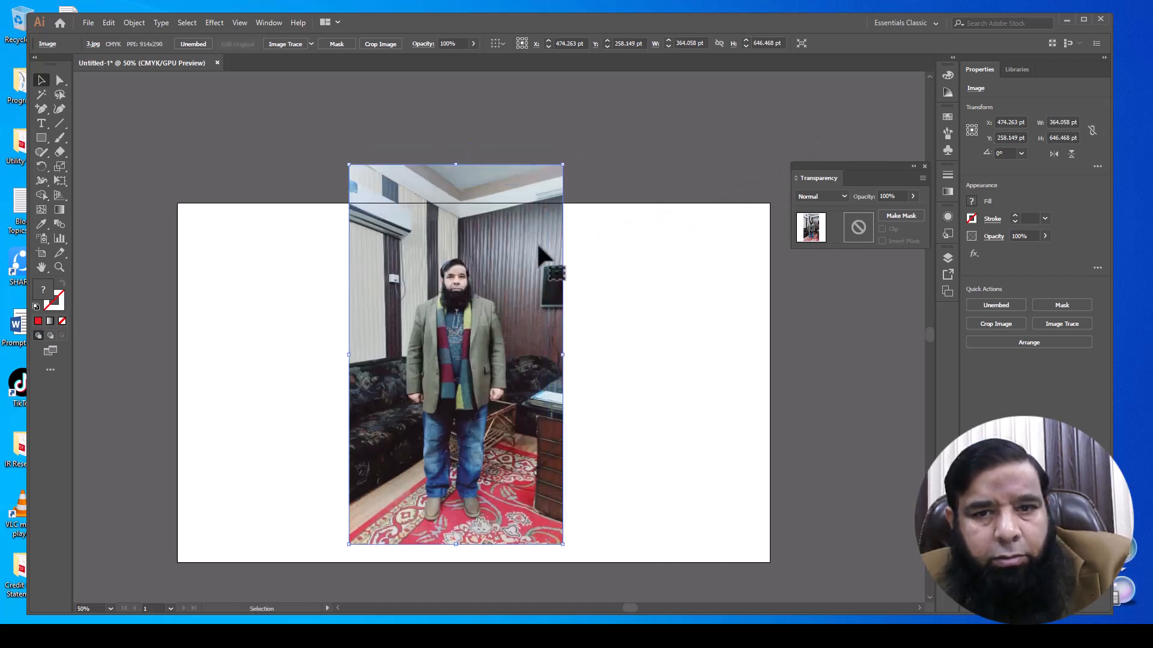
drag(561, 159, 676, 120)
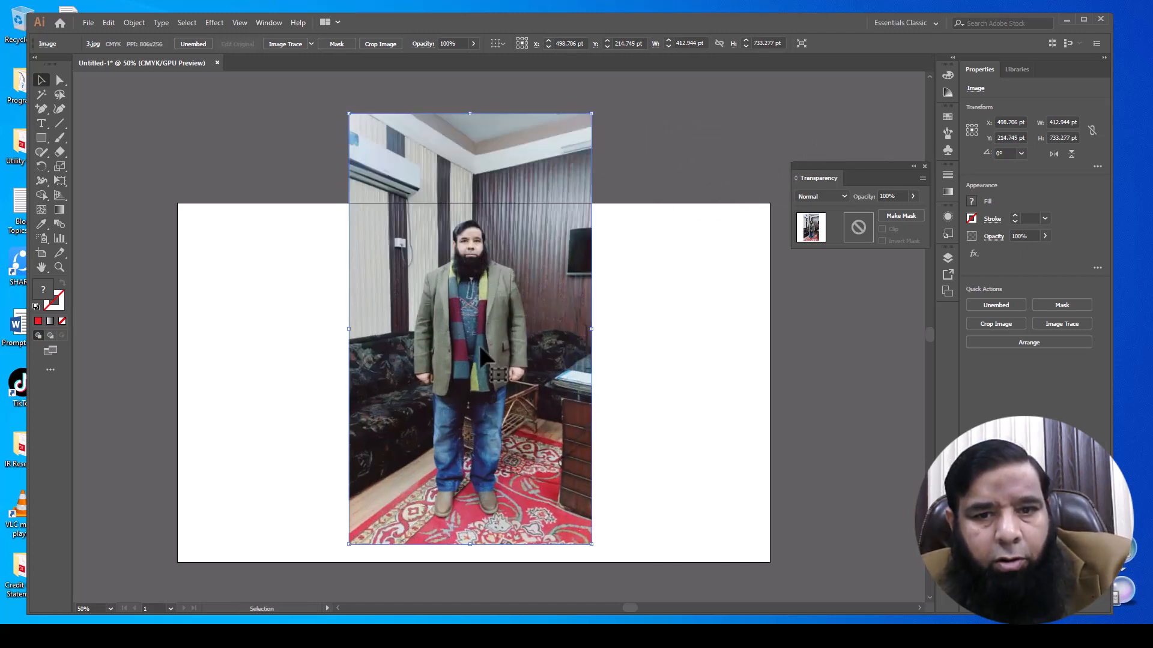
drag(478, 344, 601, 388)
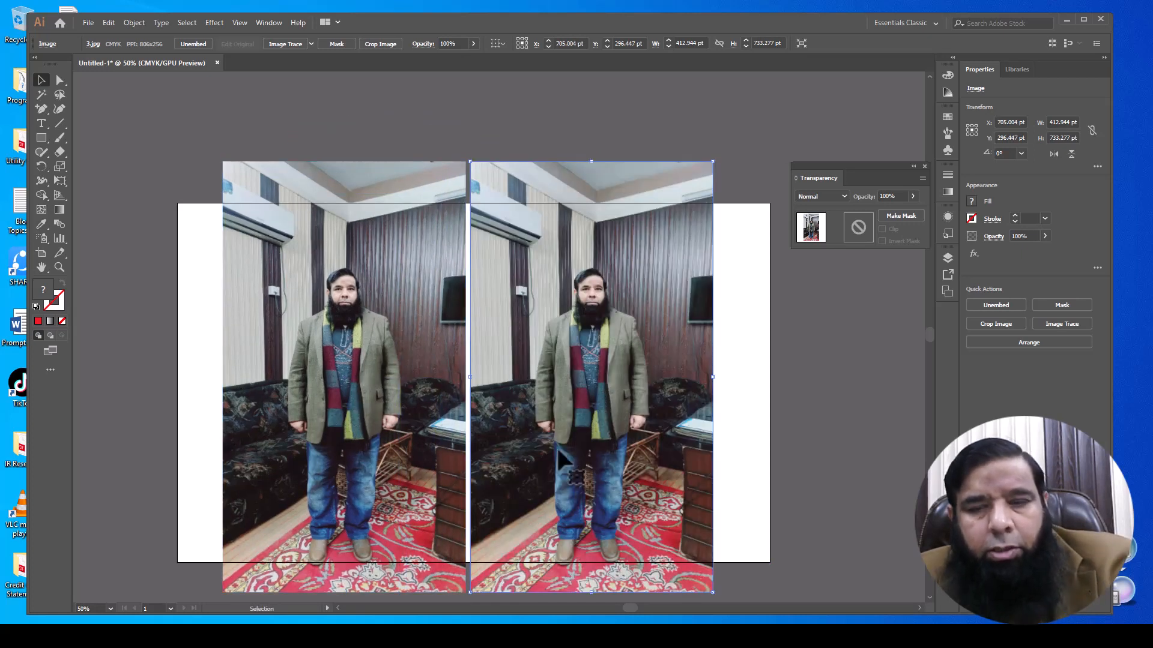
Step: Draw an ellipse about 161 by 242 pt over the head and chest in the left photo and fill it white
click(48, 142)
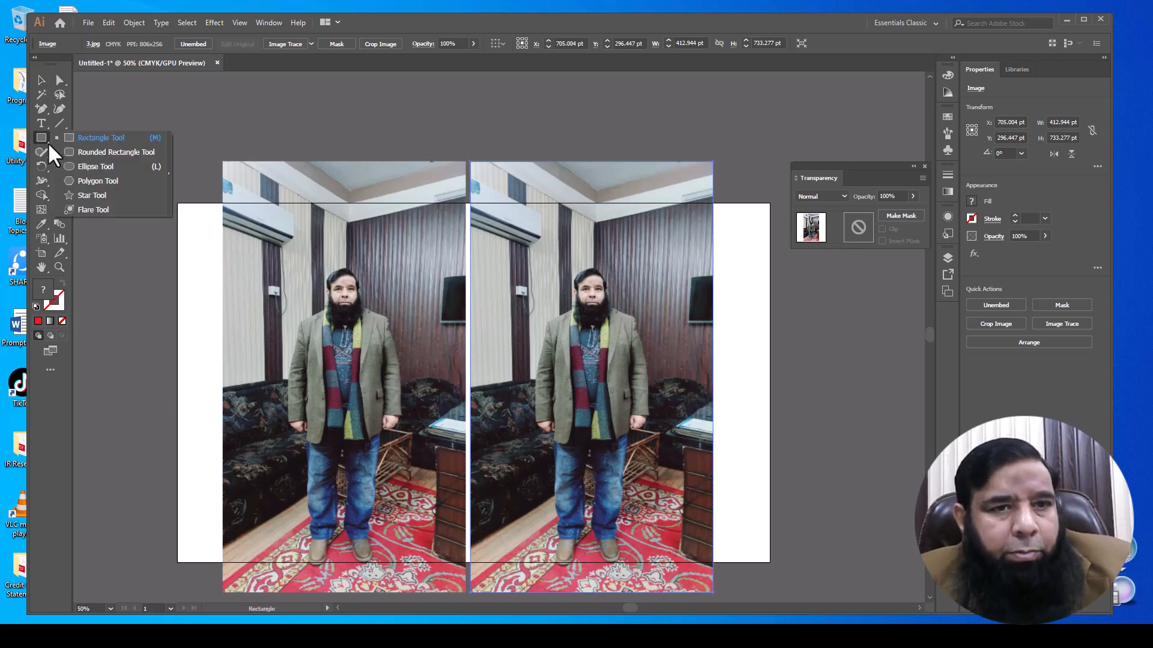
click(93, 168)
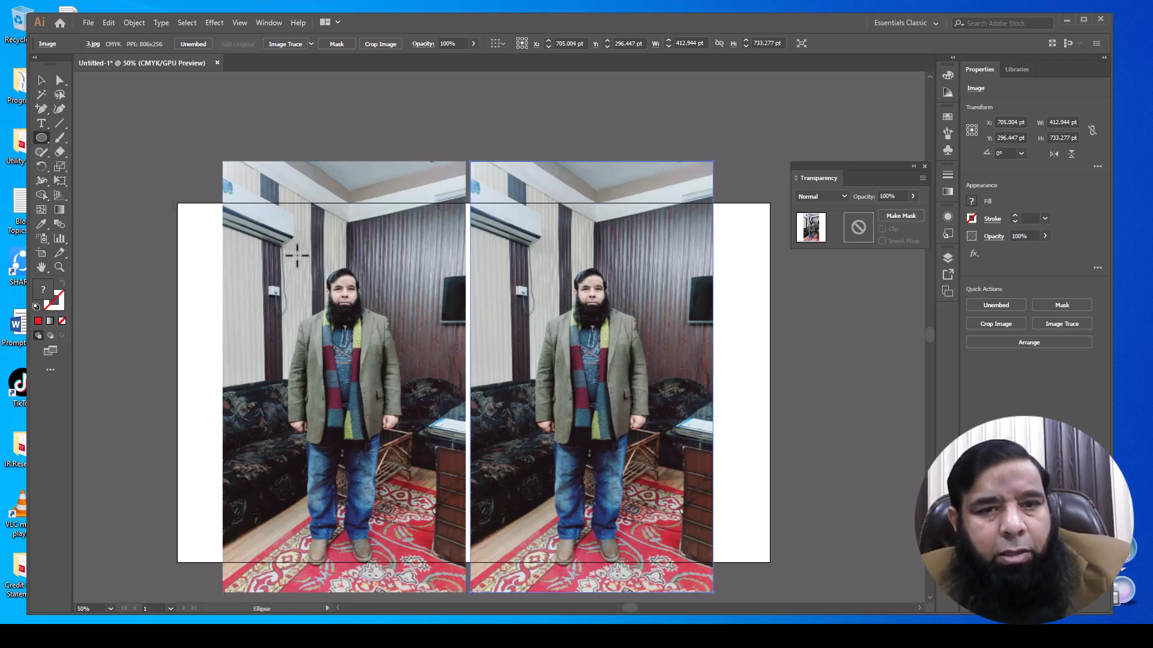
drag(296, 241, 390, 383)
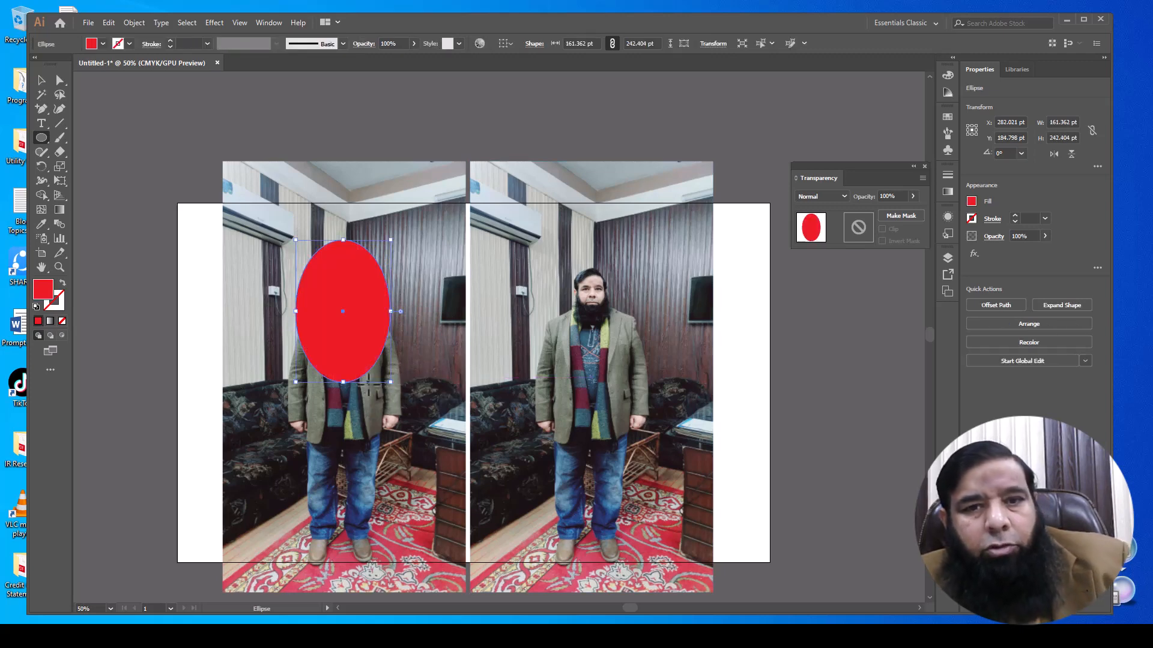
double_click(41, 292)
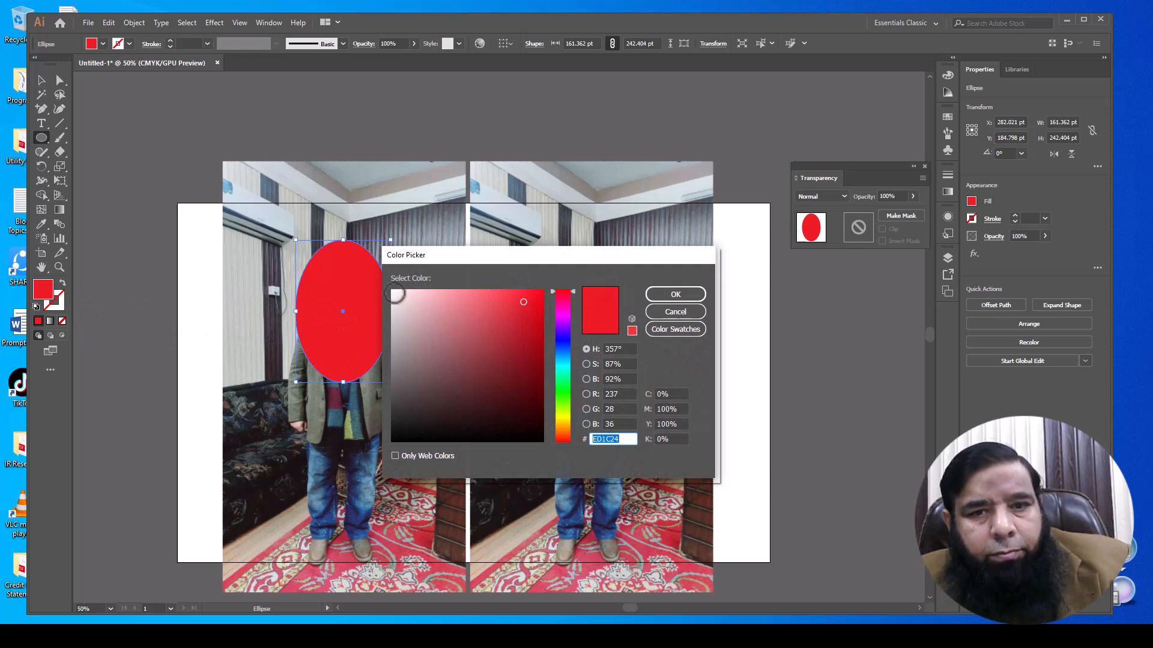
click(393, 293)
click(672, 295)
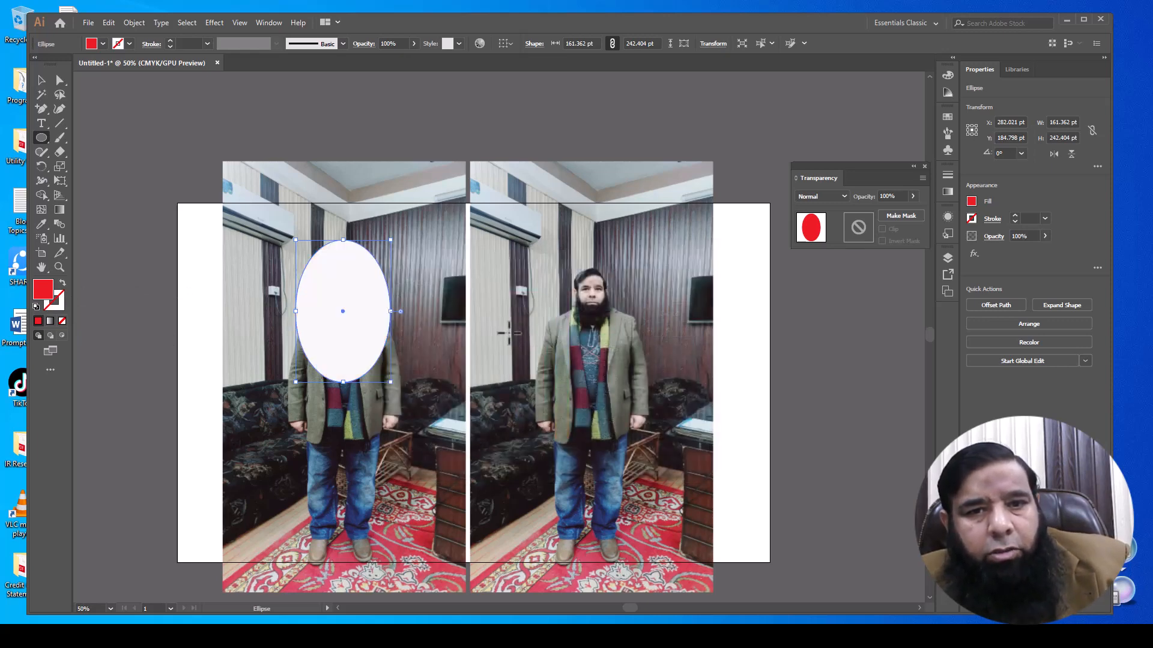
Step: Duplicate the white ellipse horizontally onto the same area of the right photo
click(47, 84)
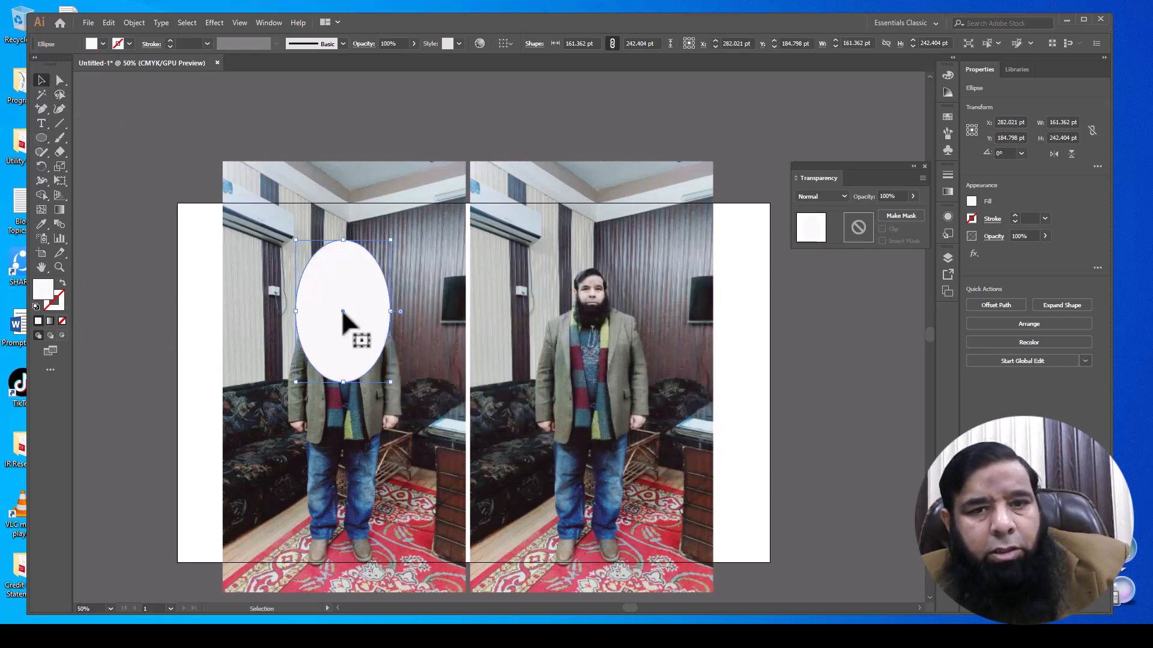
drag(342, 311, 592, 312)
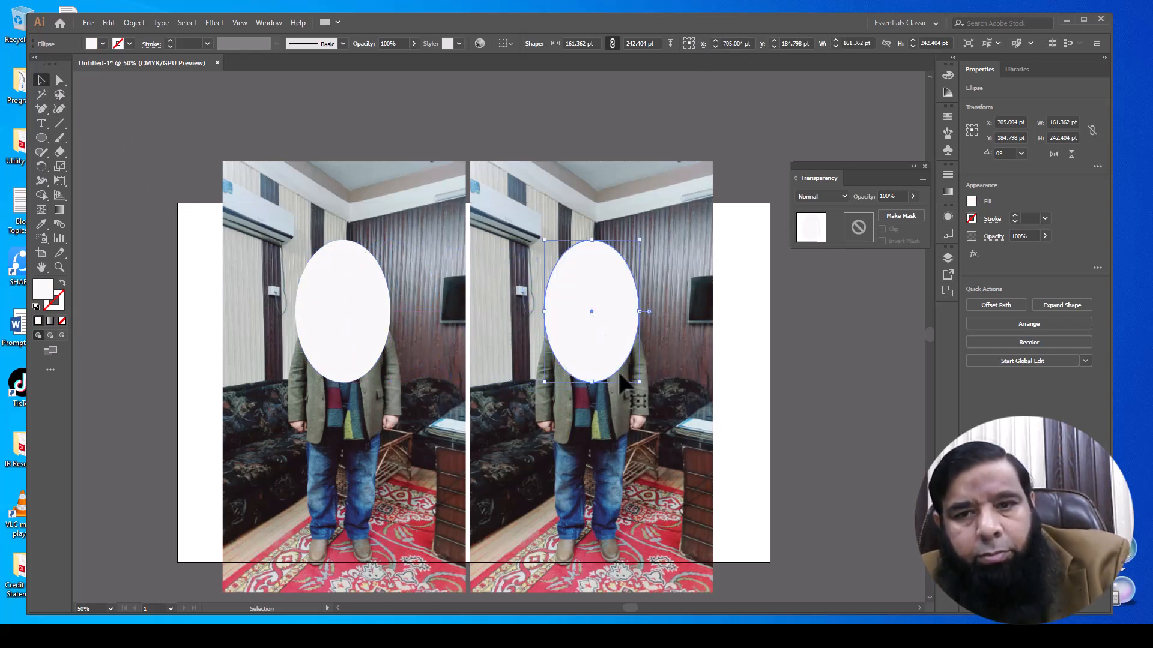
click(809, 377)
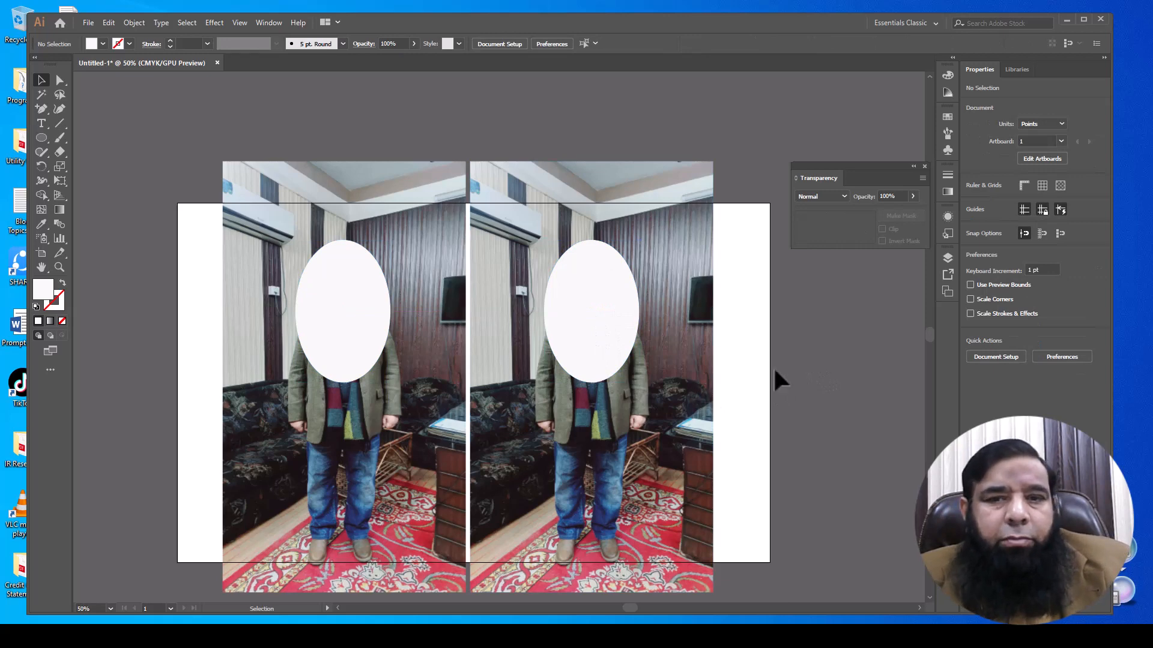
Step: Apply a Gaussian Blur with a 27.4 pixel radius to the ellipse on the left photo
click(353, 348)
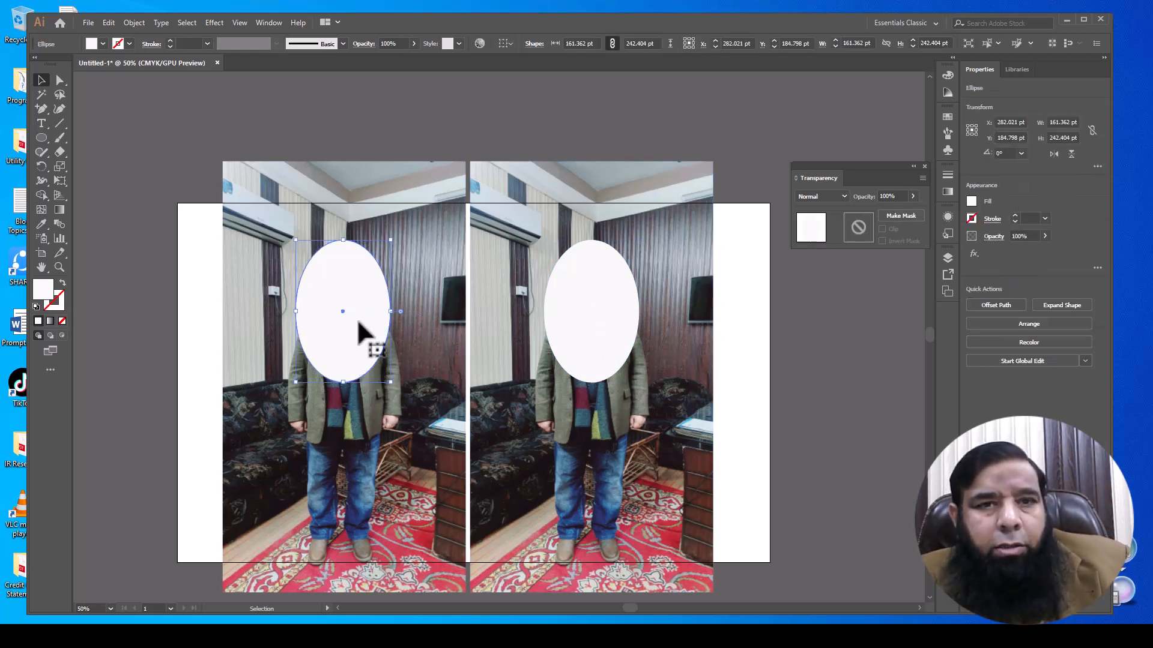
click(214, 23)
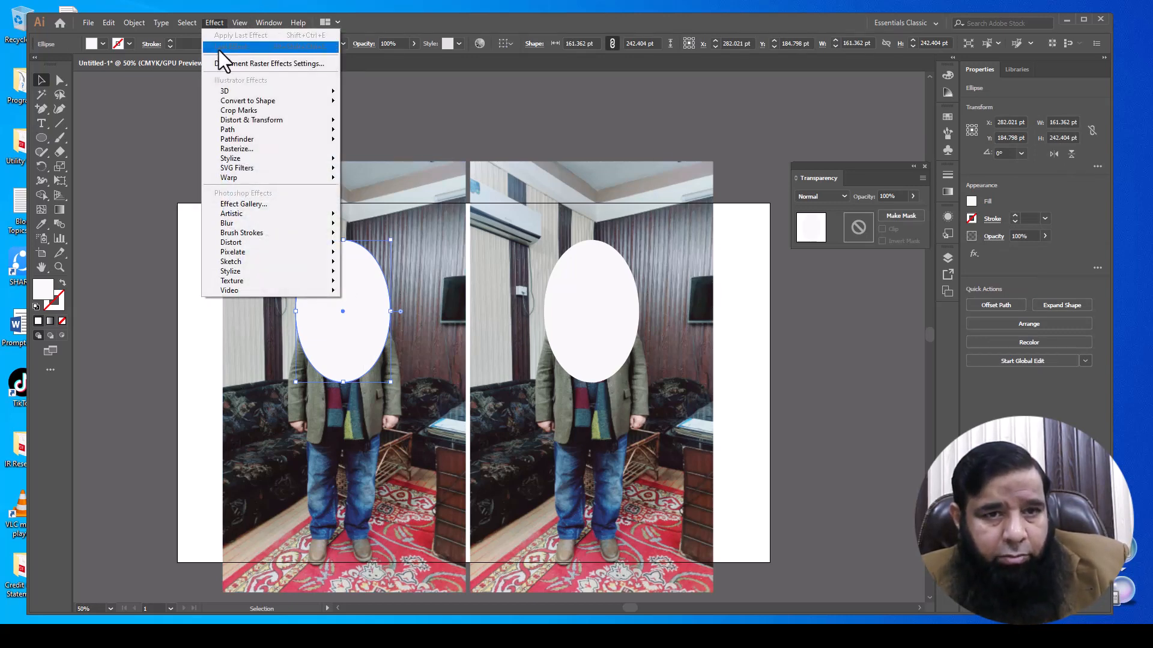
mouse_move(249, 94)
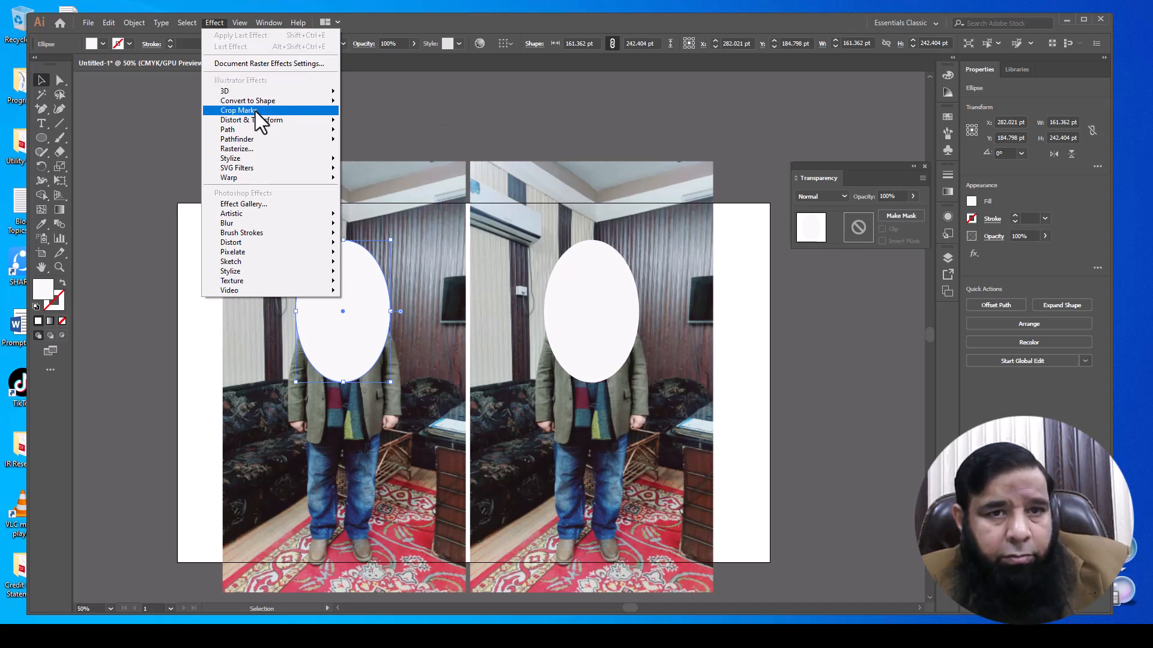
mouse_move(253, 223)
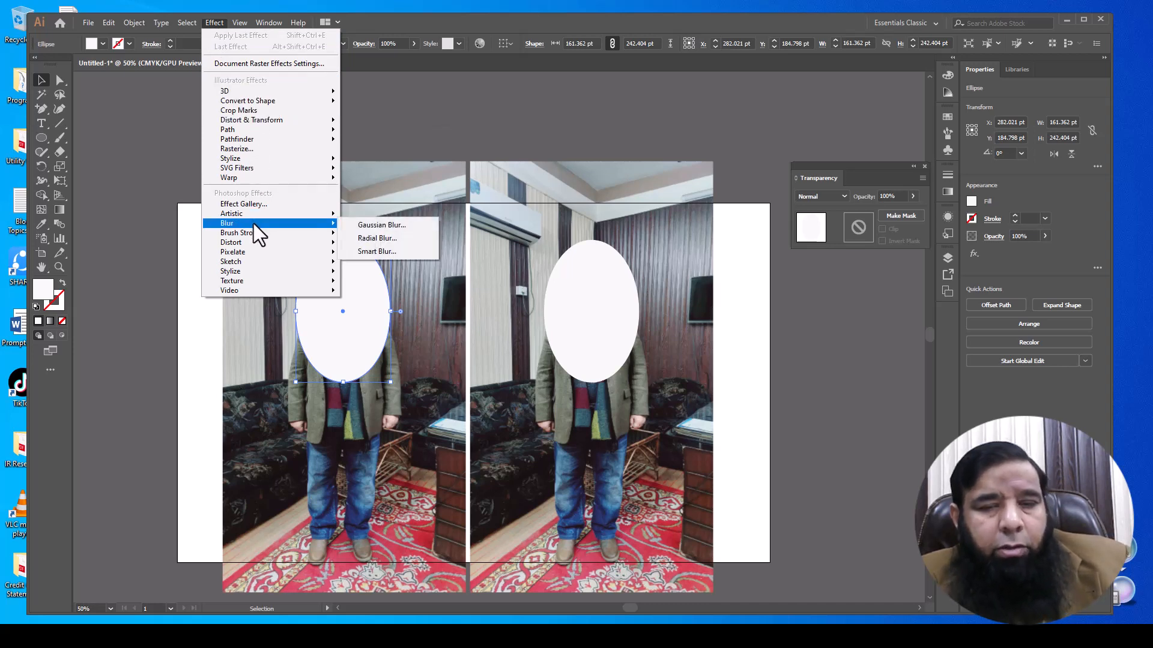
click(412, 226)
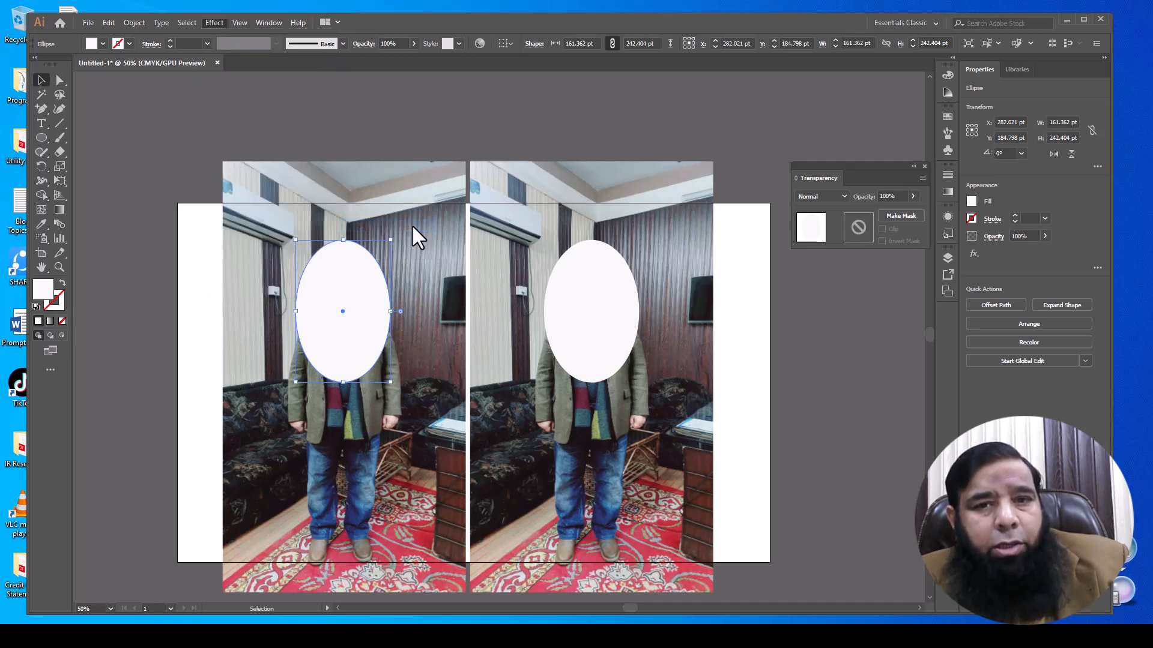
click(497, 327)
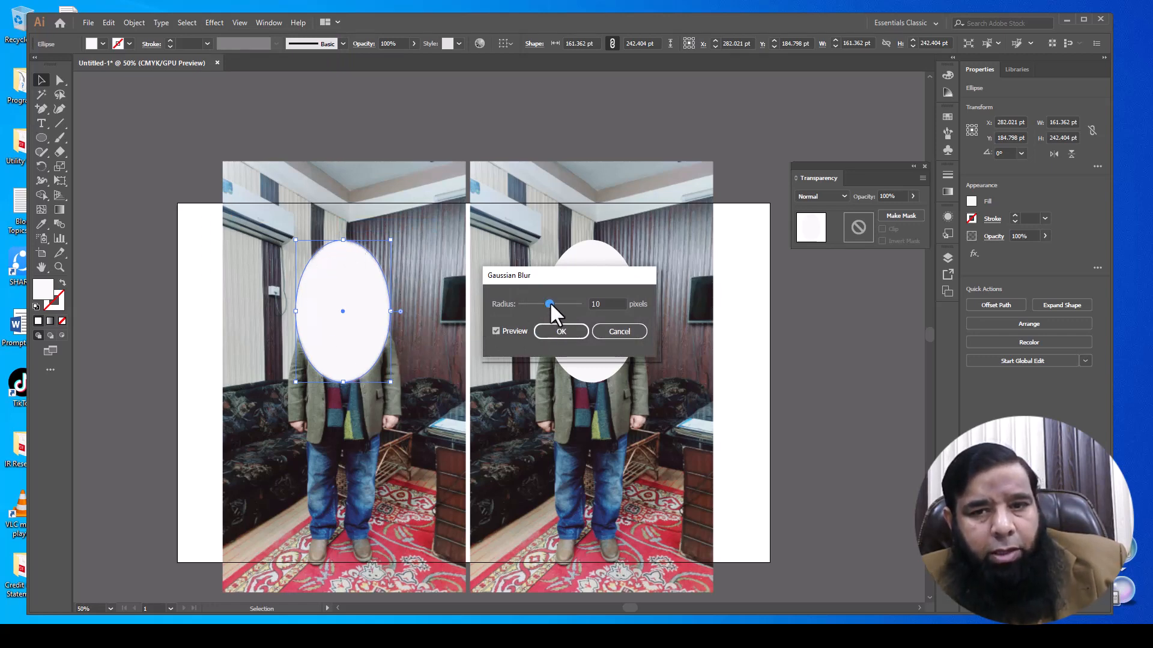
drag(550, 302, 554, 301)
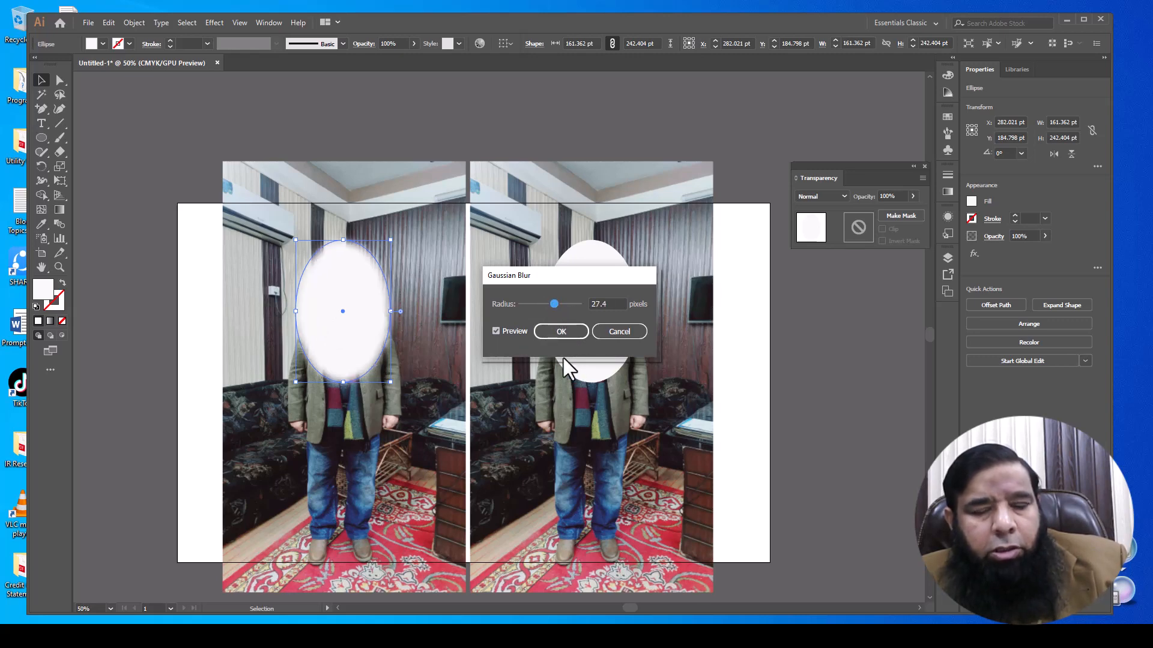
click(575, 334)
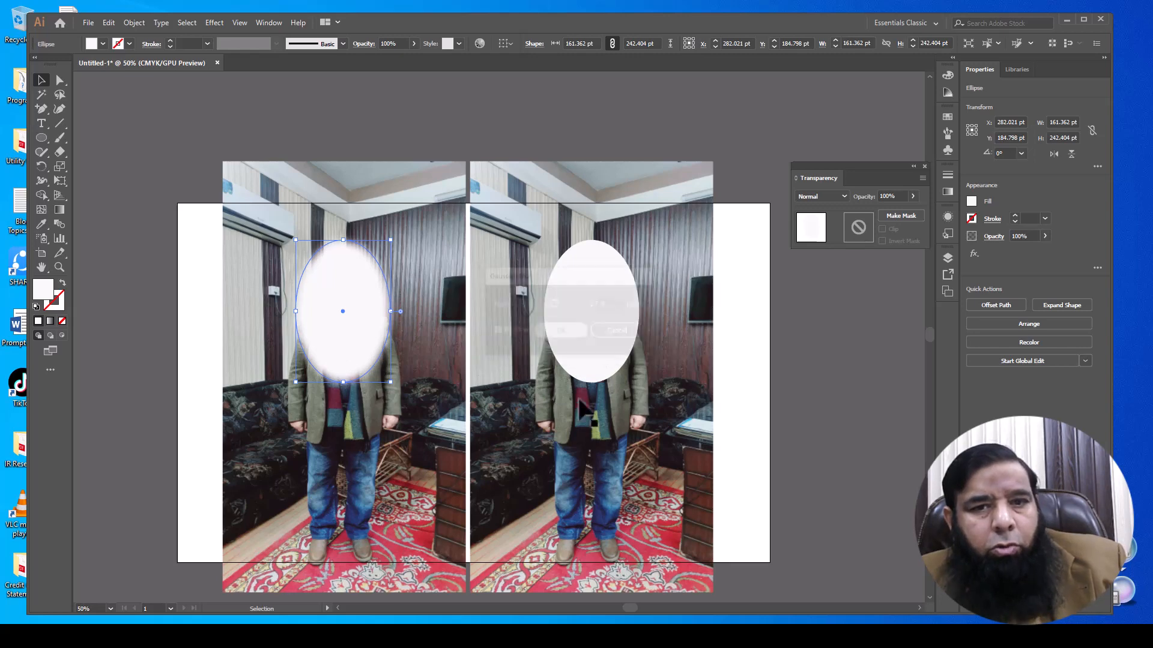
Step: Apply the same 27.4 pixel Gaussian Blur to the ellipse on the right photo
click(609, 339)
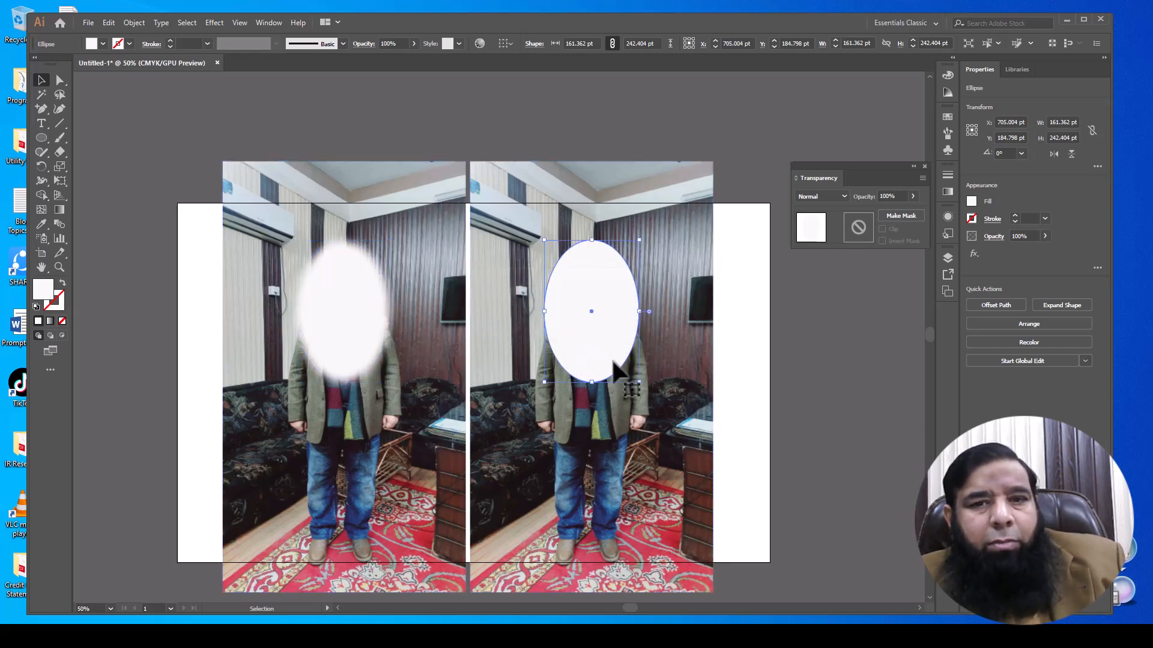
click(218, 21)
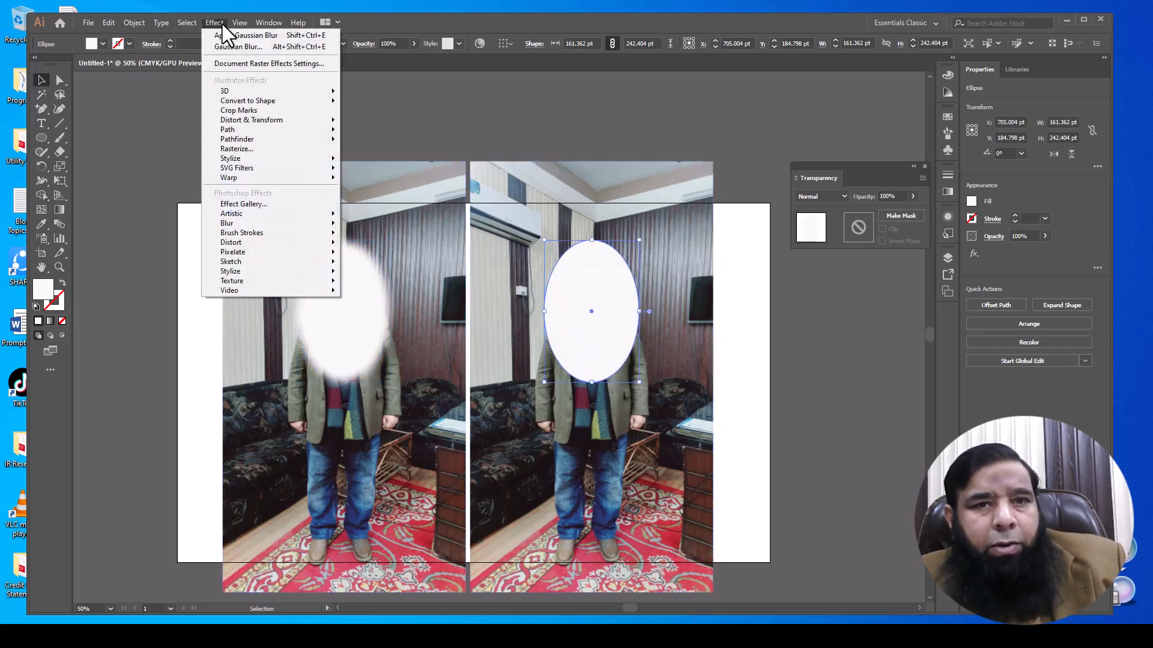
mouse_move(286, 222)
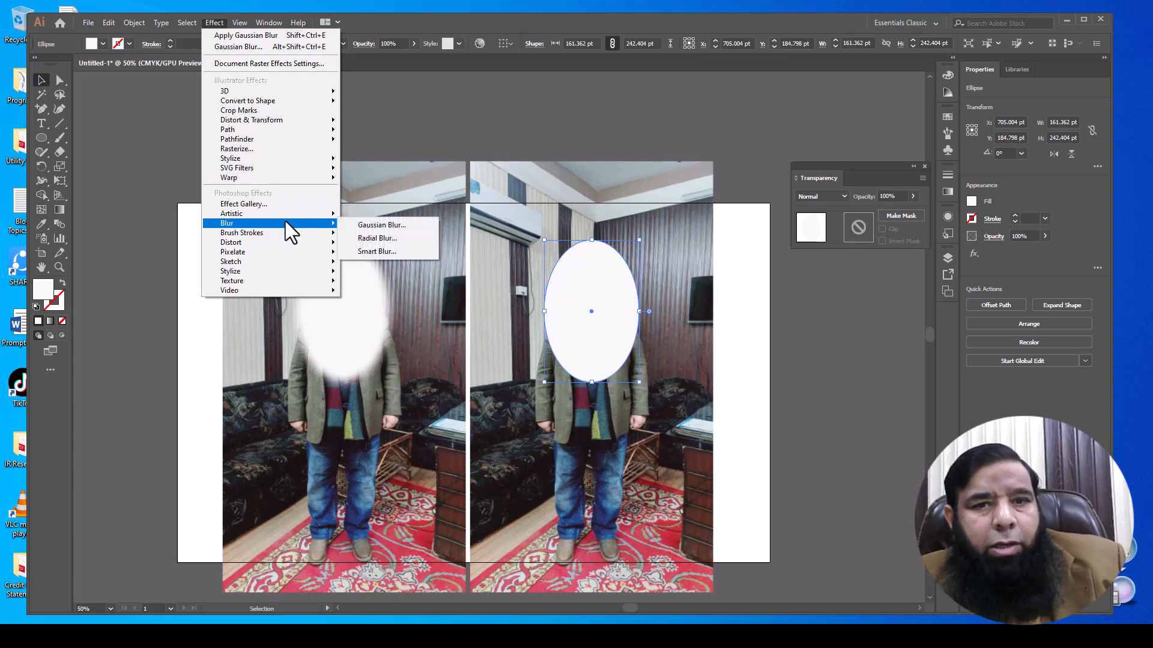
click(375, 226)
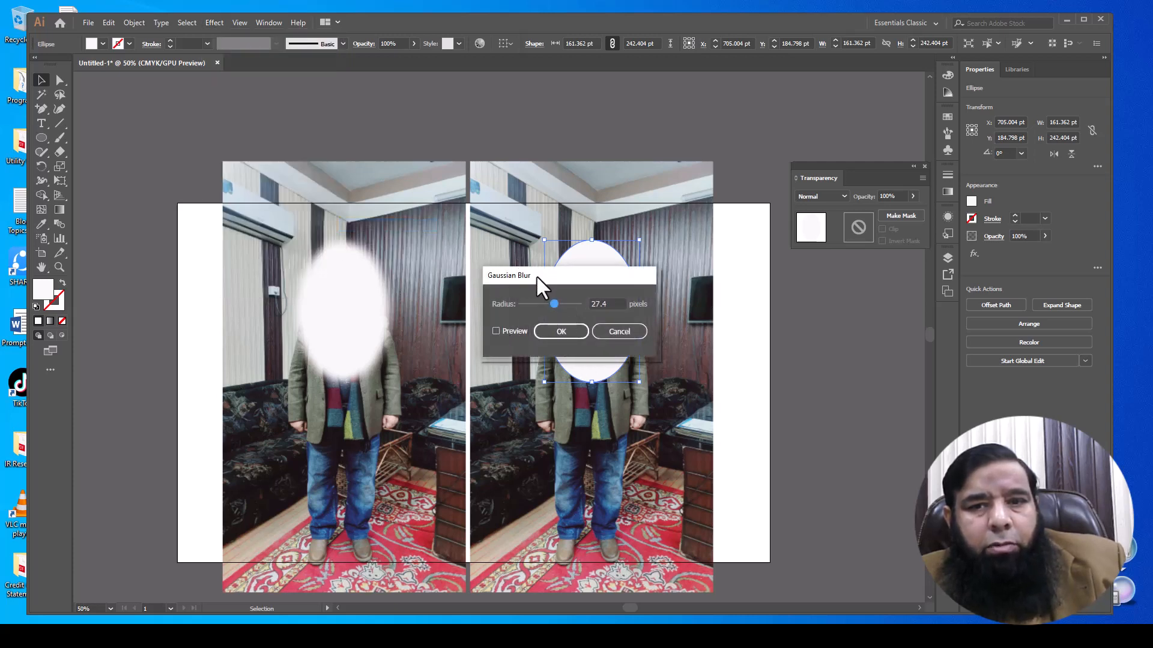
drag(536, 275, 739, 290)
click(701, 346)
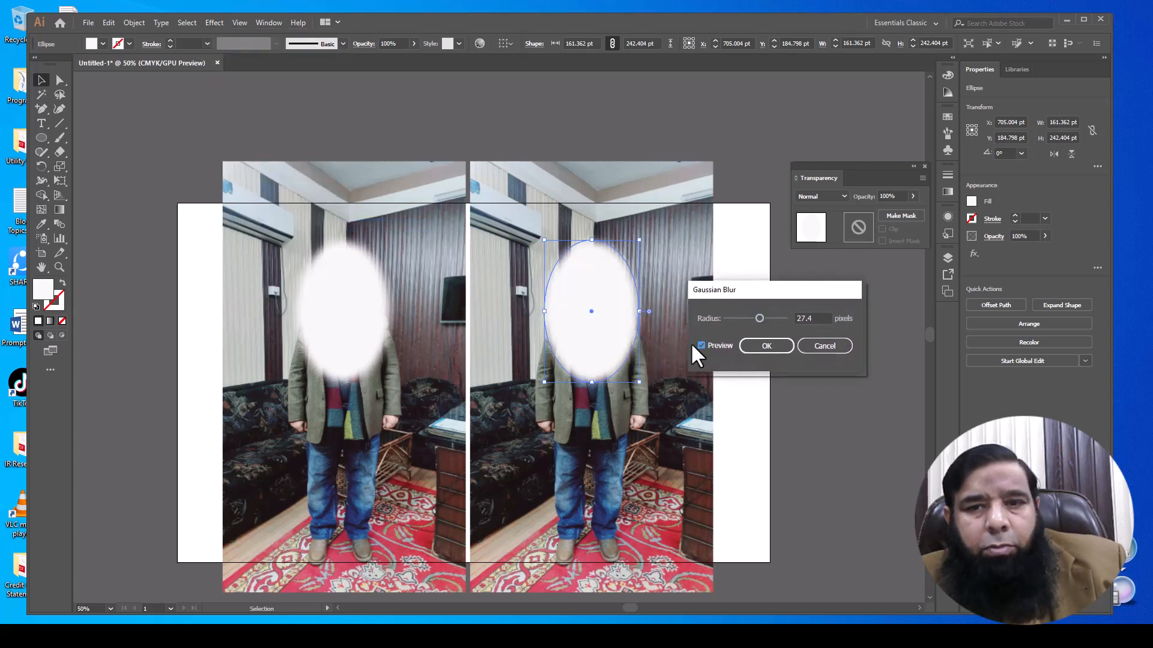
click(771, 349)
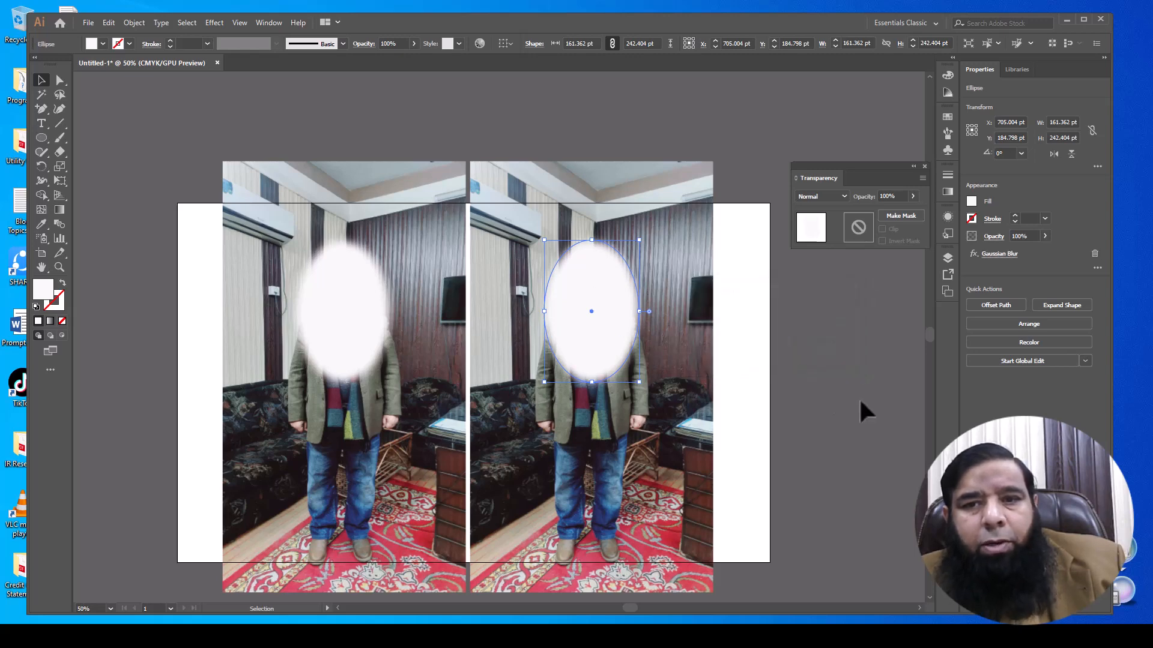
click(735, 177)
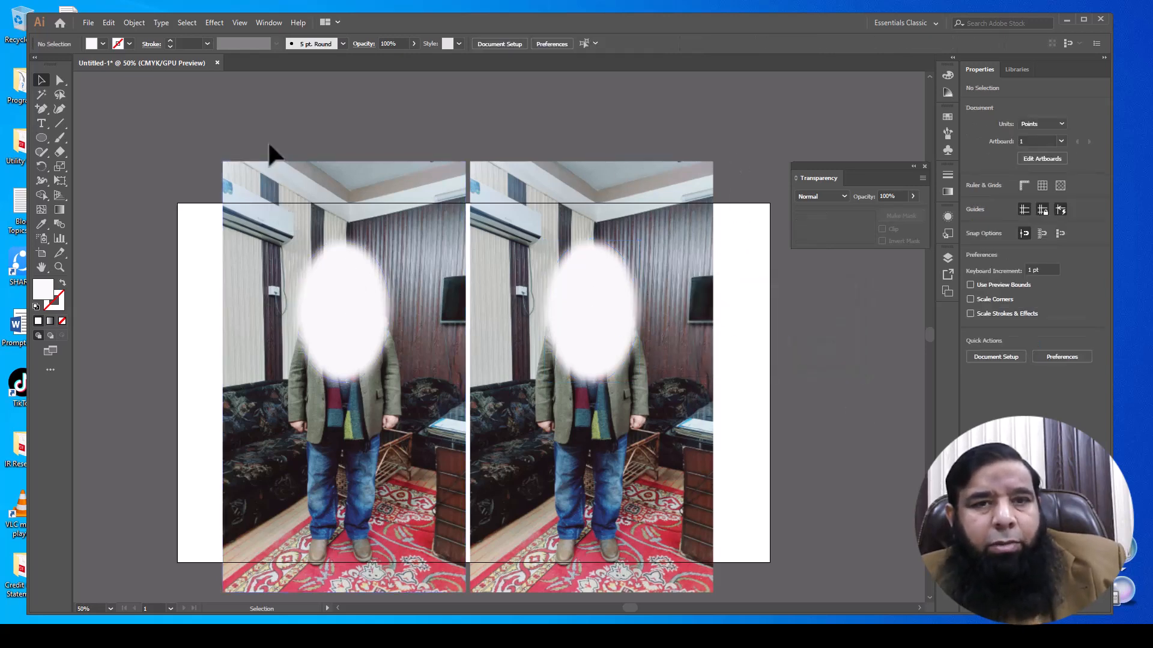
Step: Make a clipping mask from the left photo and its blurred ellipse
drag(270, 133, 373, 352)
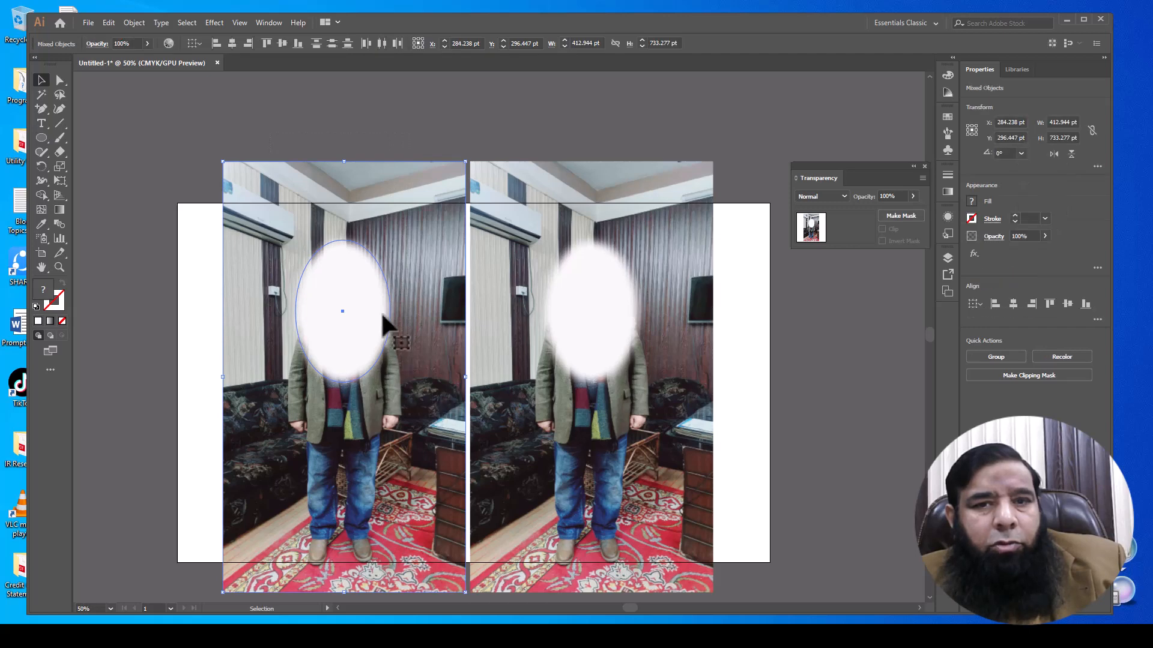
click(134, 22)
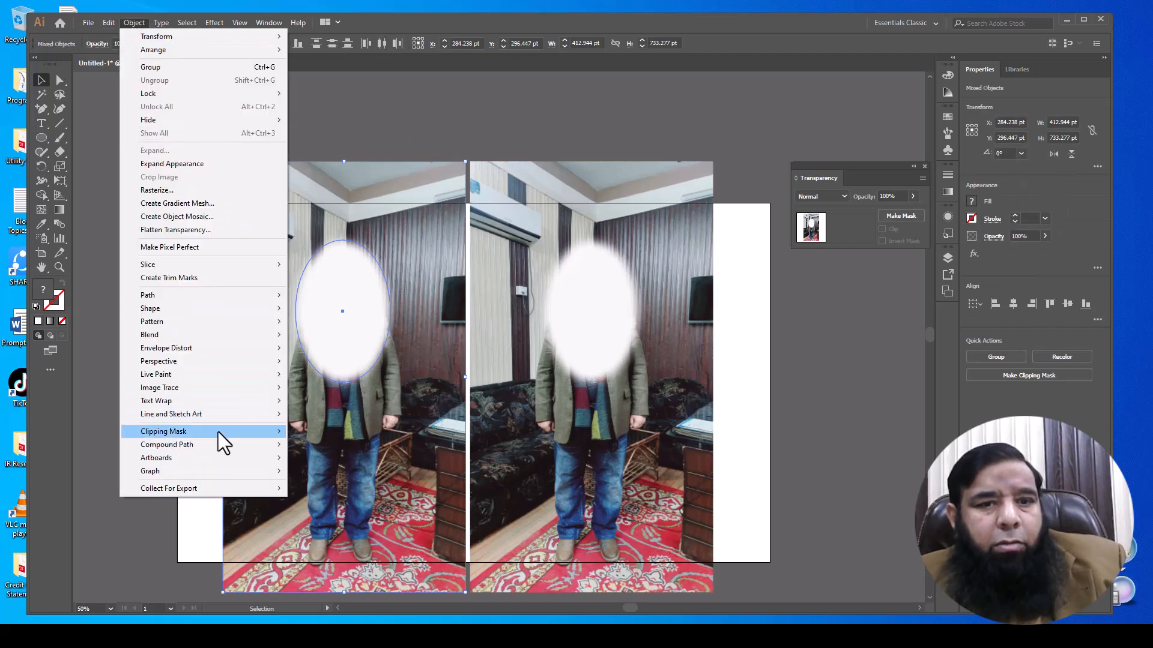
mouse_move(218, 431)
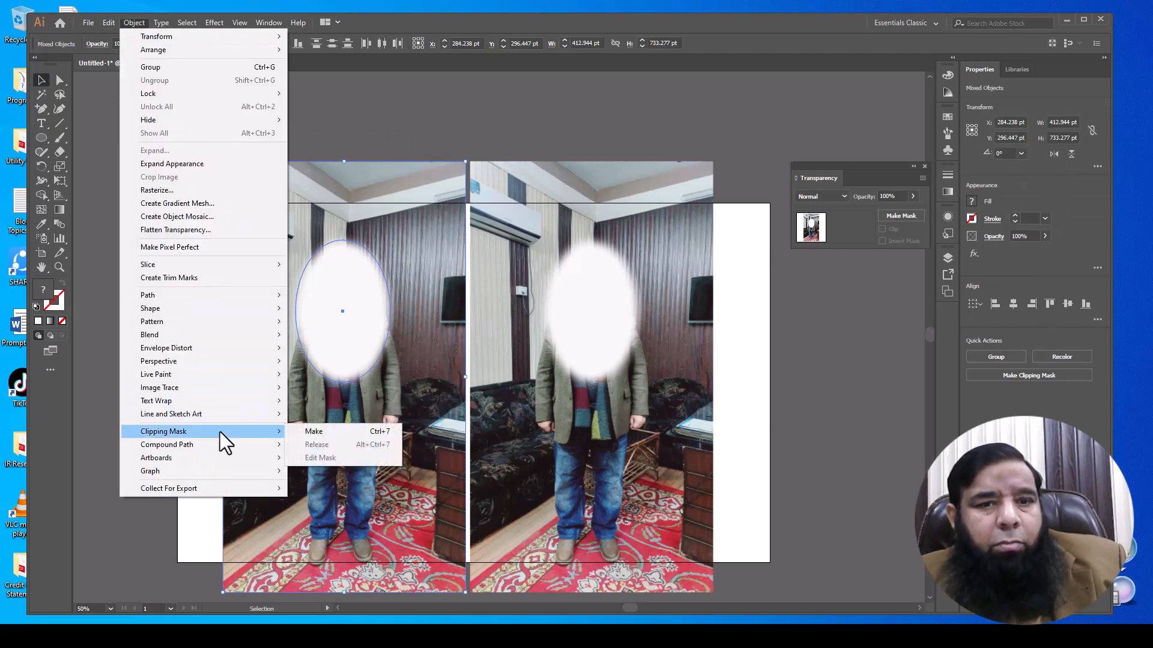
click(314, 432)
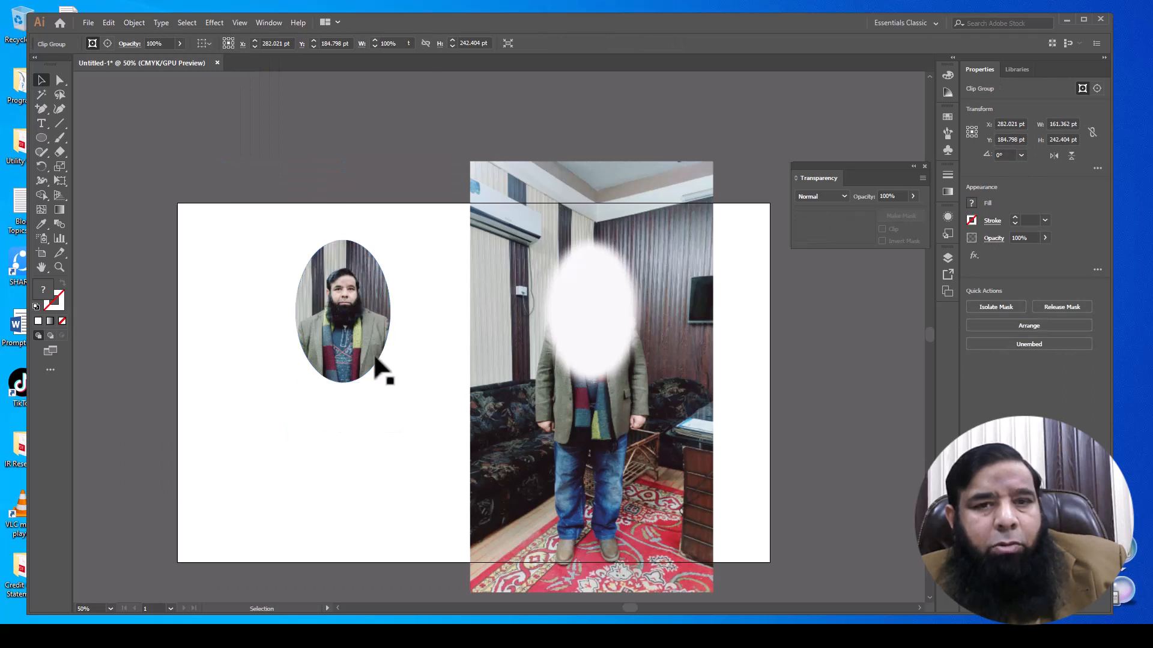
click(381, 368)
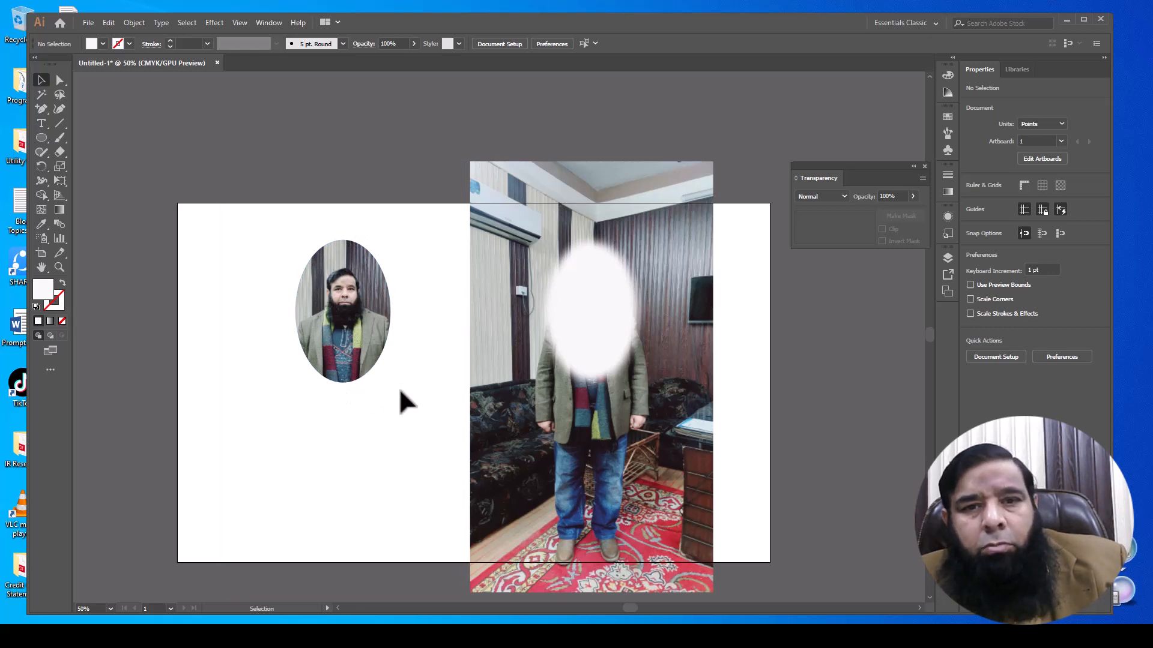
Step: Make an opacity mask from the right photo and its blurred ellipse, and move the result close to the clipped portrait
drag(462, 135, 592, 269)
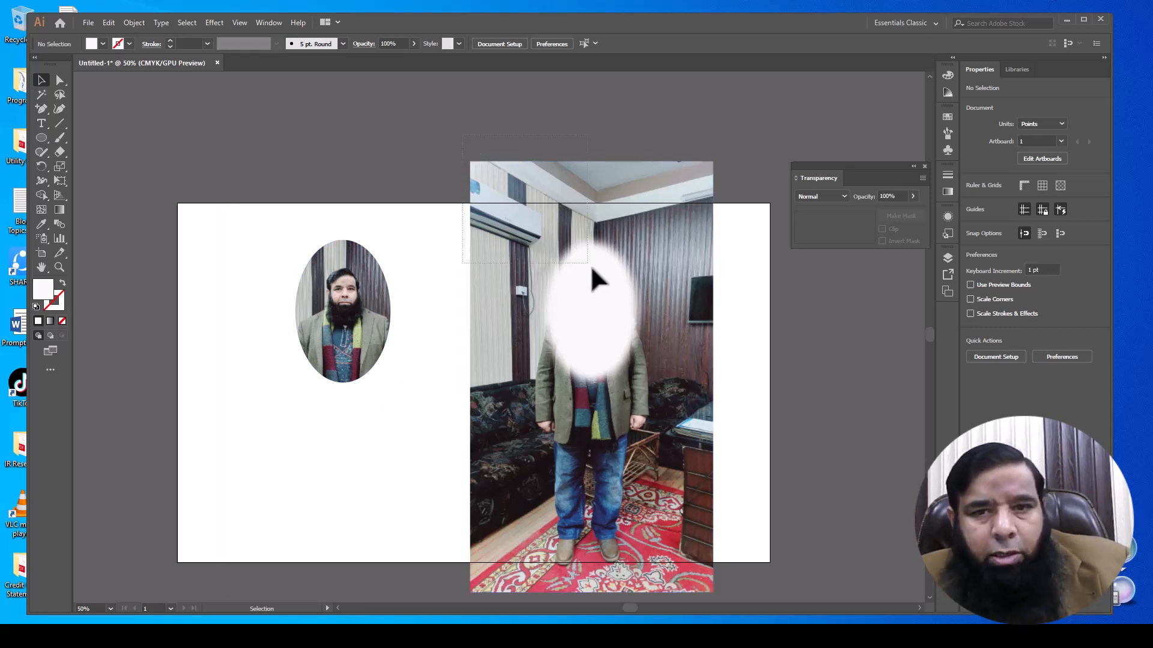
drag(665, 358, 664, 361)
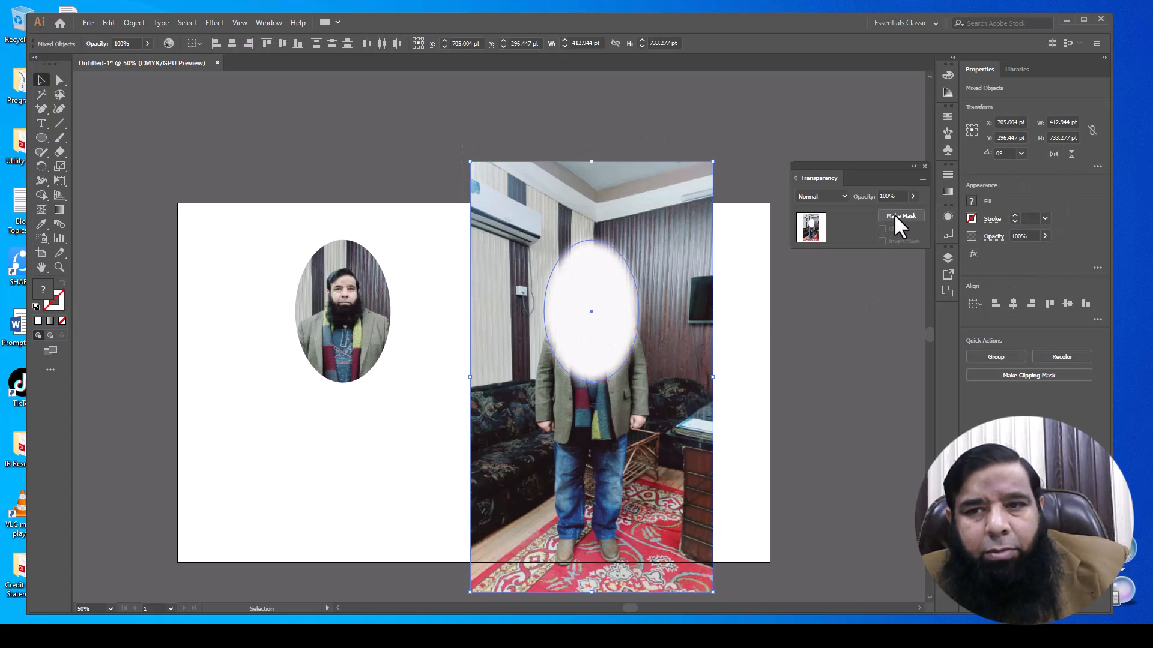
click(899, 217)
drag(614, 338, 508, 347)
click(674, 335)
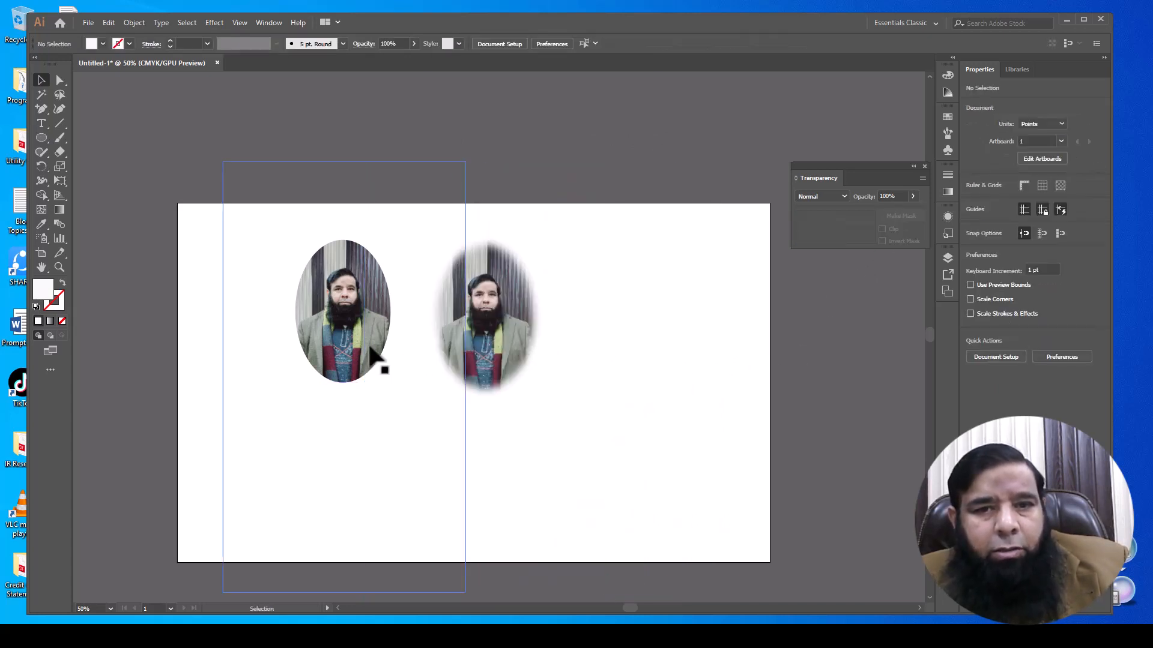
Step: Export the two masked portraits as a JPEG named f4 in the pic change folder, accepting the CMYK, low-quality, 72 ppi options
scroll(368, 347, up, 5)
scroll(367, 348, down, 2)
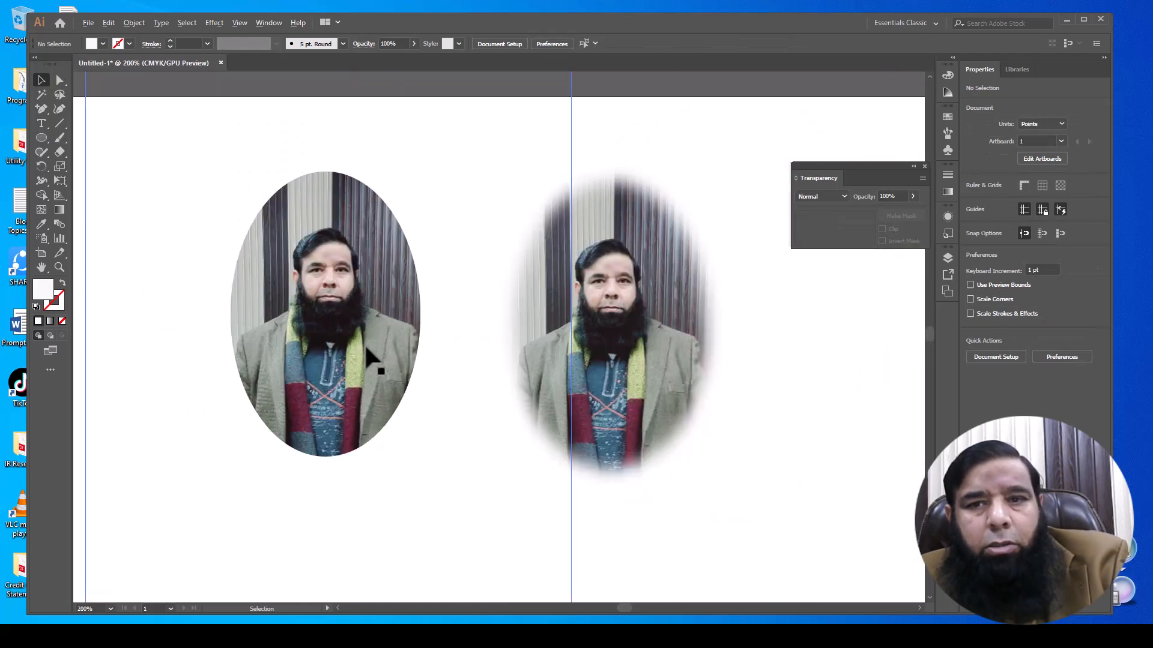
scroll(877, 381, down, 2)
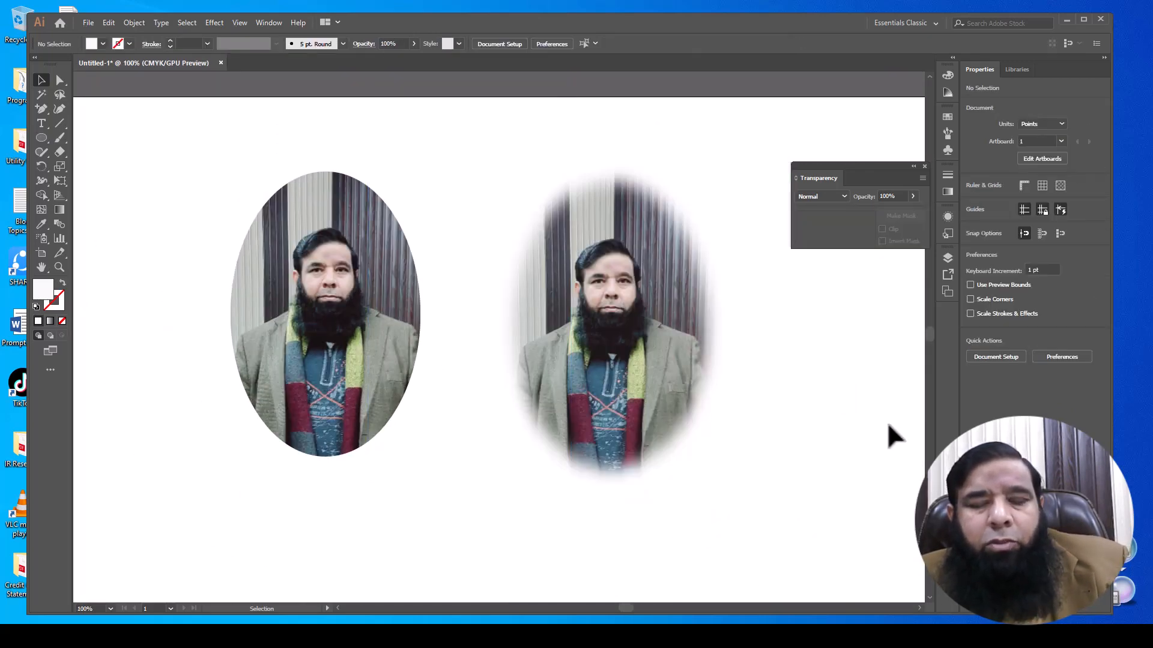
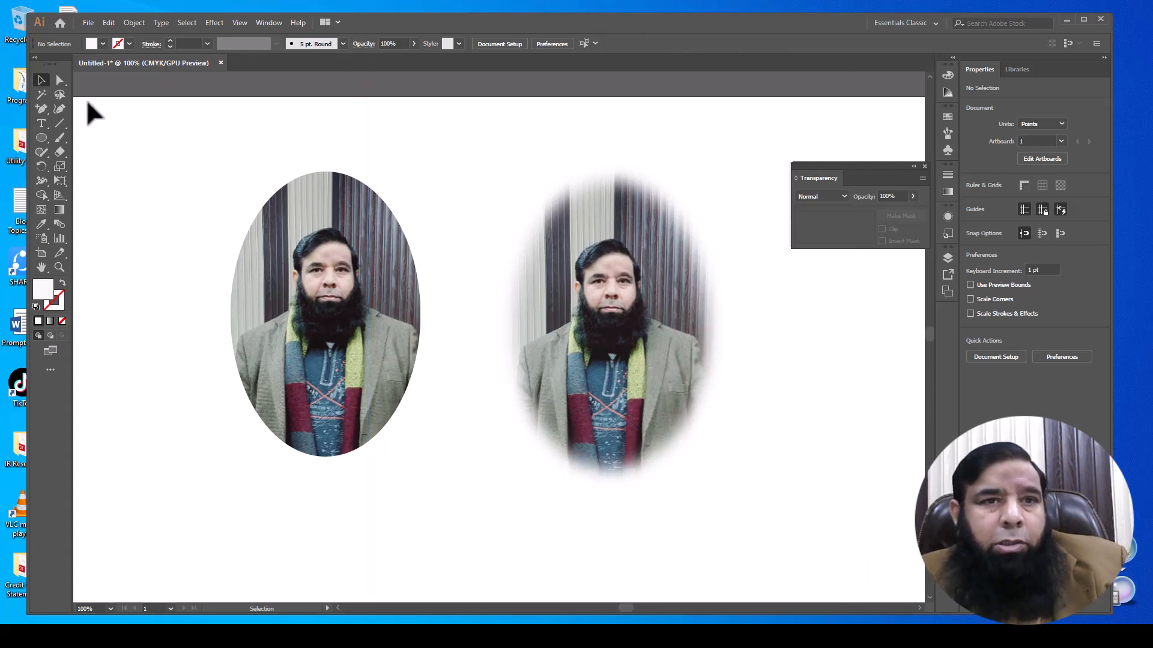
click(87, 21)
mouse_move(126, 234)
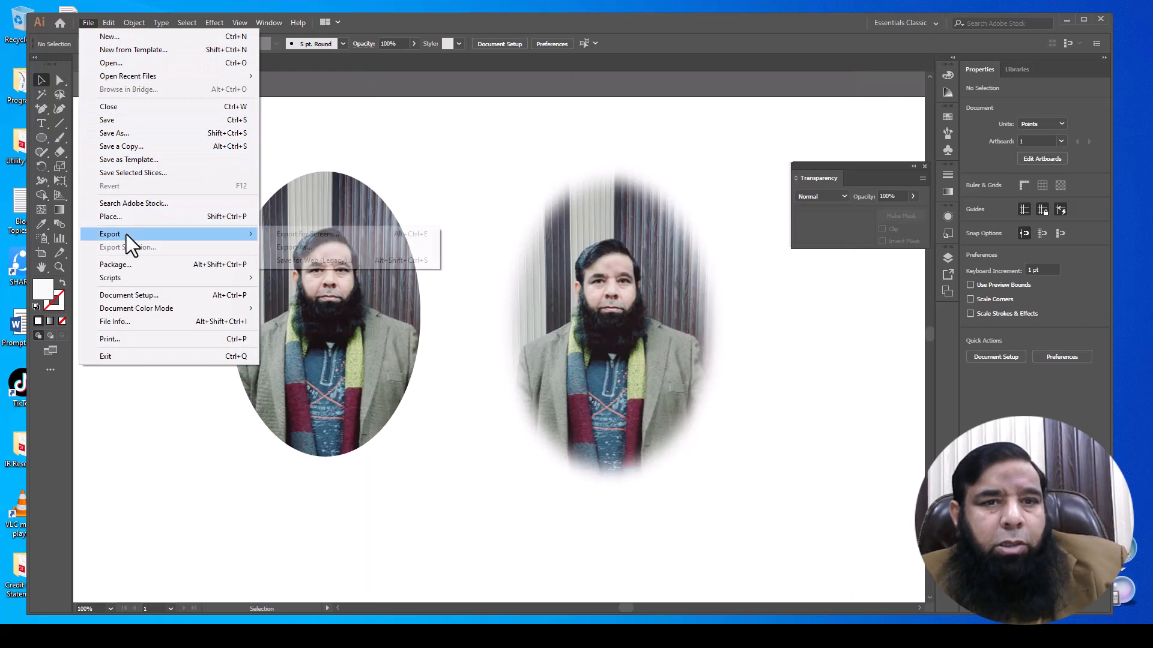
click(294, 247)
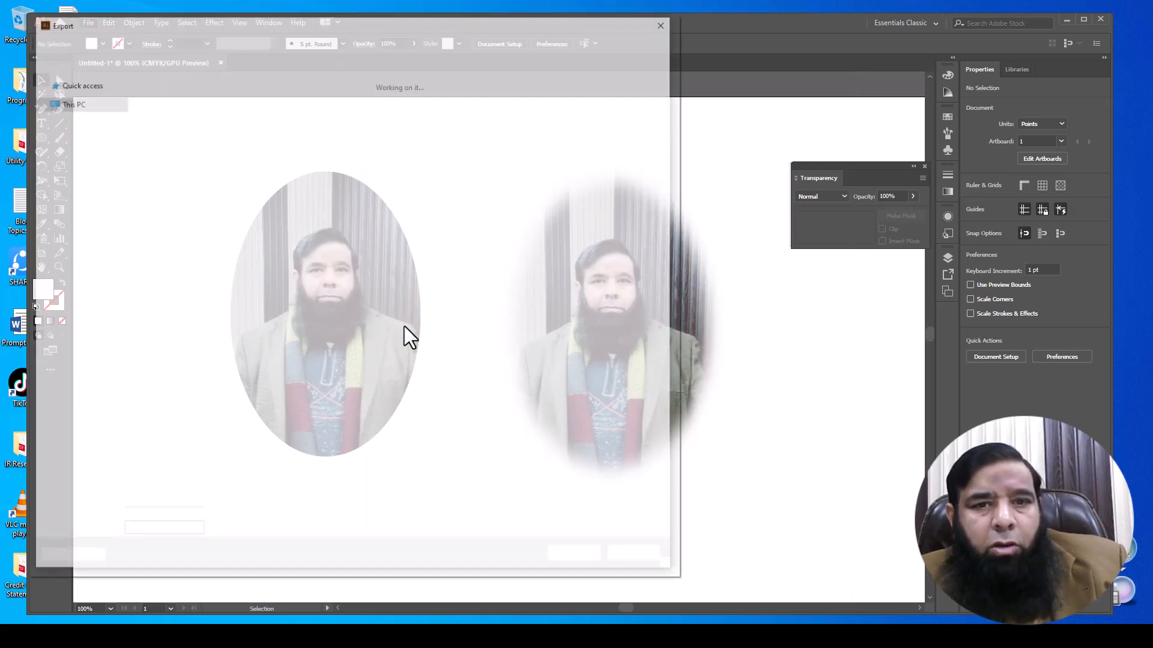
text(f4)
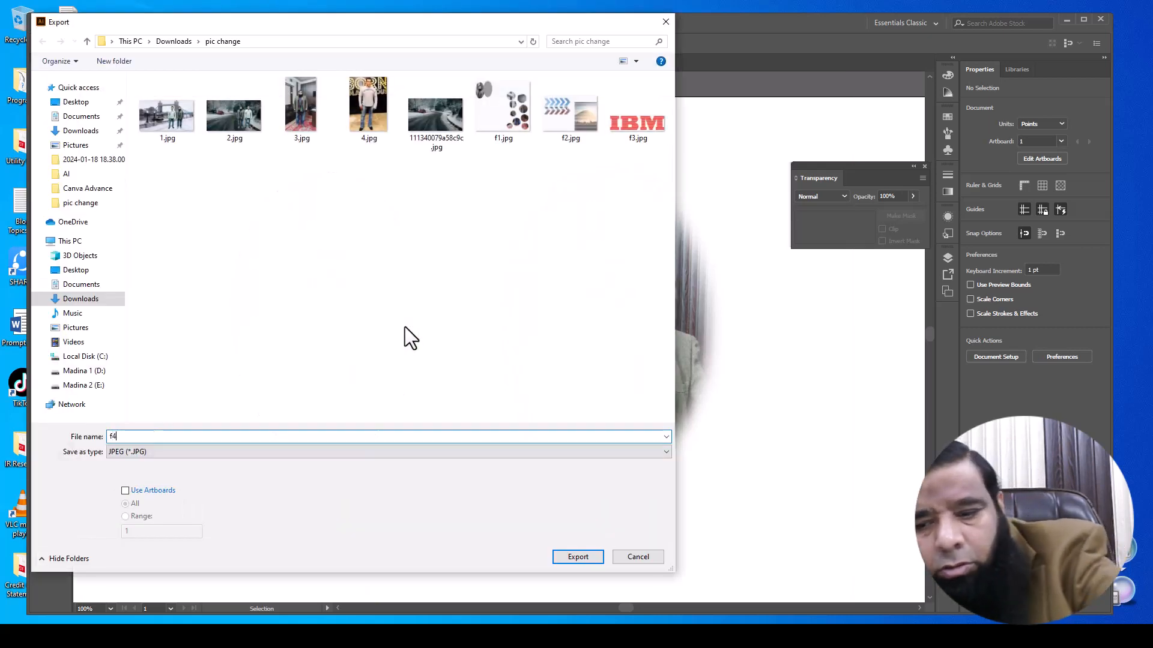
key(Return)
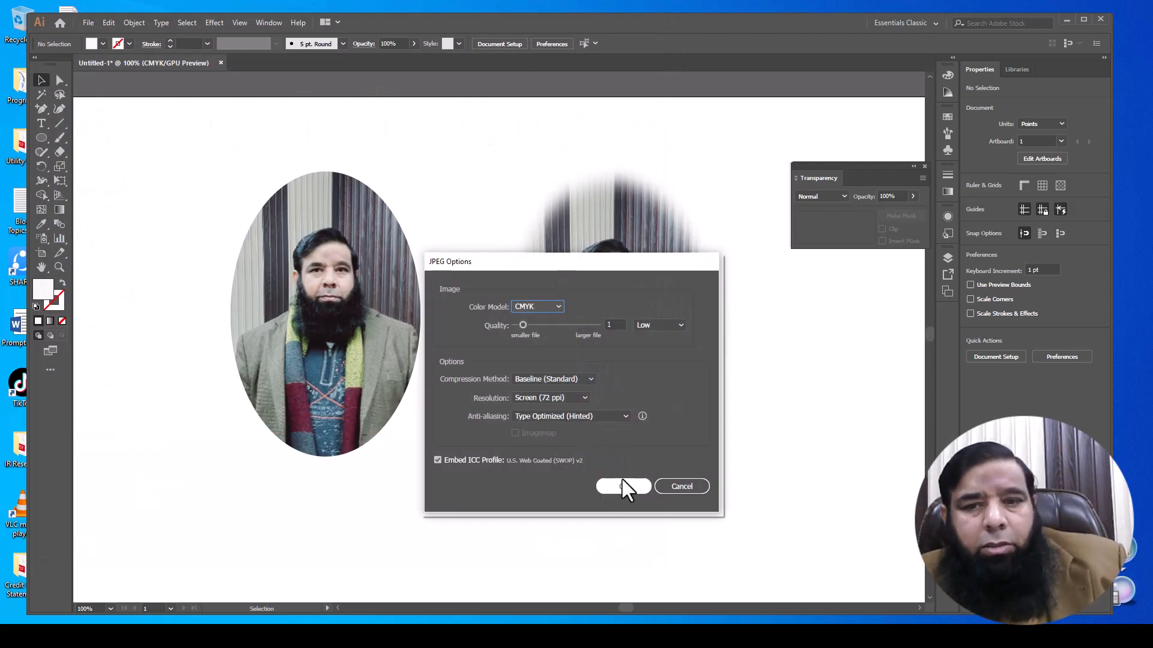
click(619, 486)
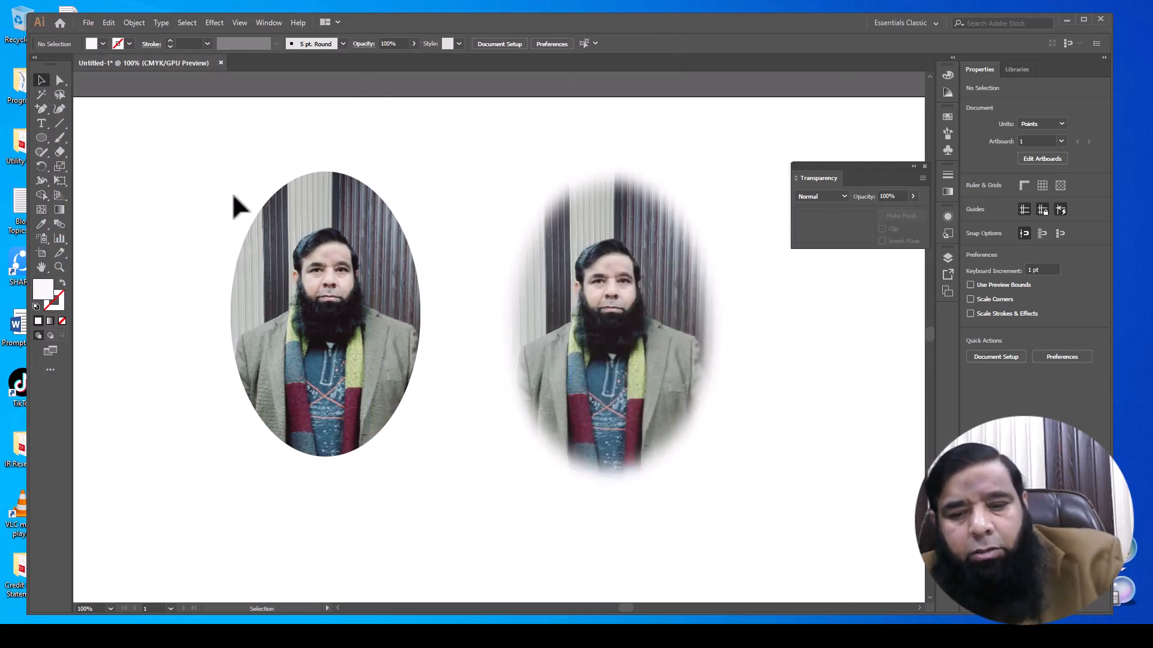
Step: Delete both masked portraits from the artboard
scroll(237, 205, down, 2)
drag(195, 199, 600, 333)
key(Delete)
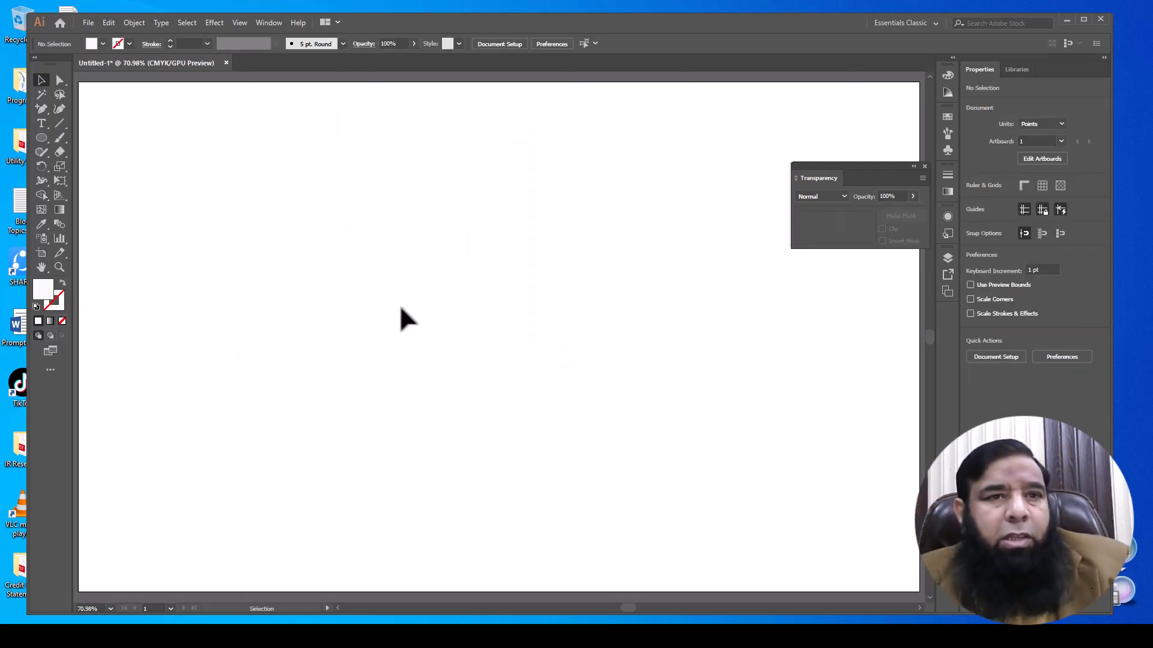
Step: Load the orange flower photo from the Downloads folder for placing as a linked image
click(85, 22)
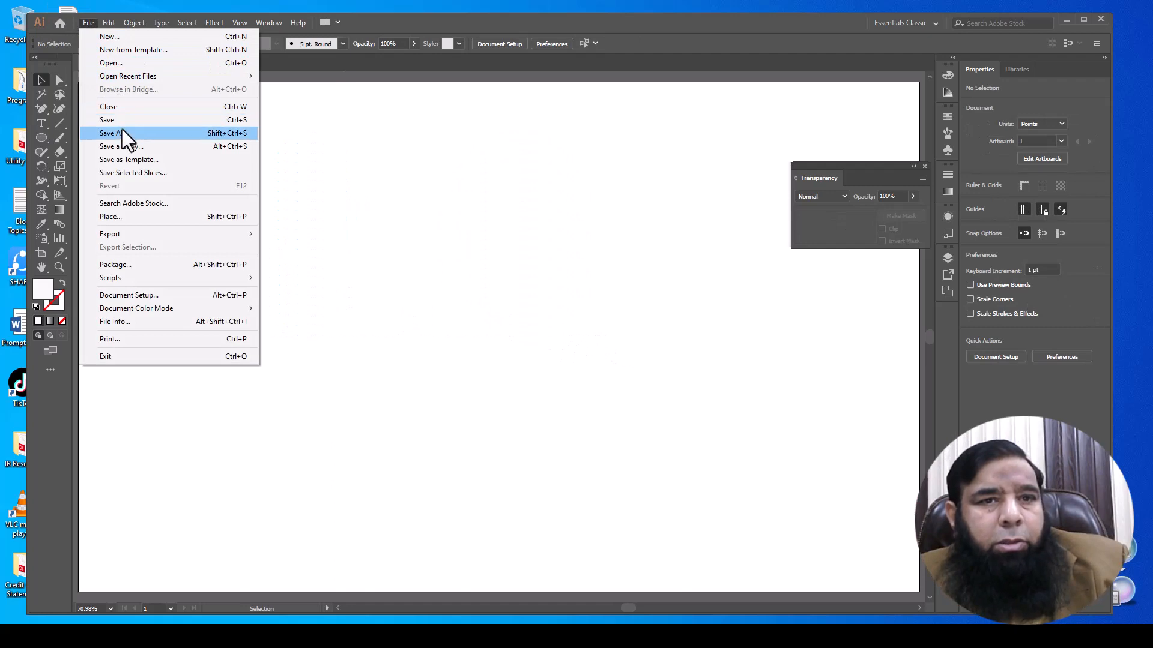
click(110, 217)
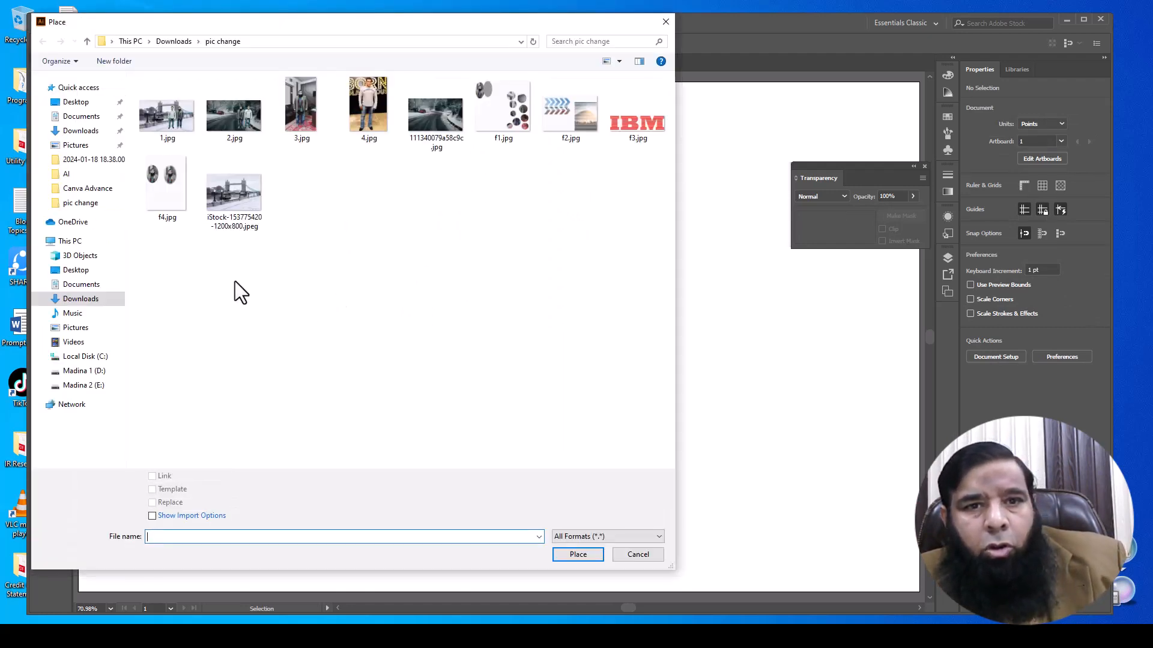
click(87, 41)
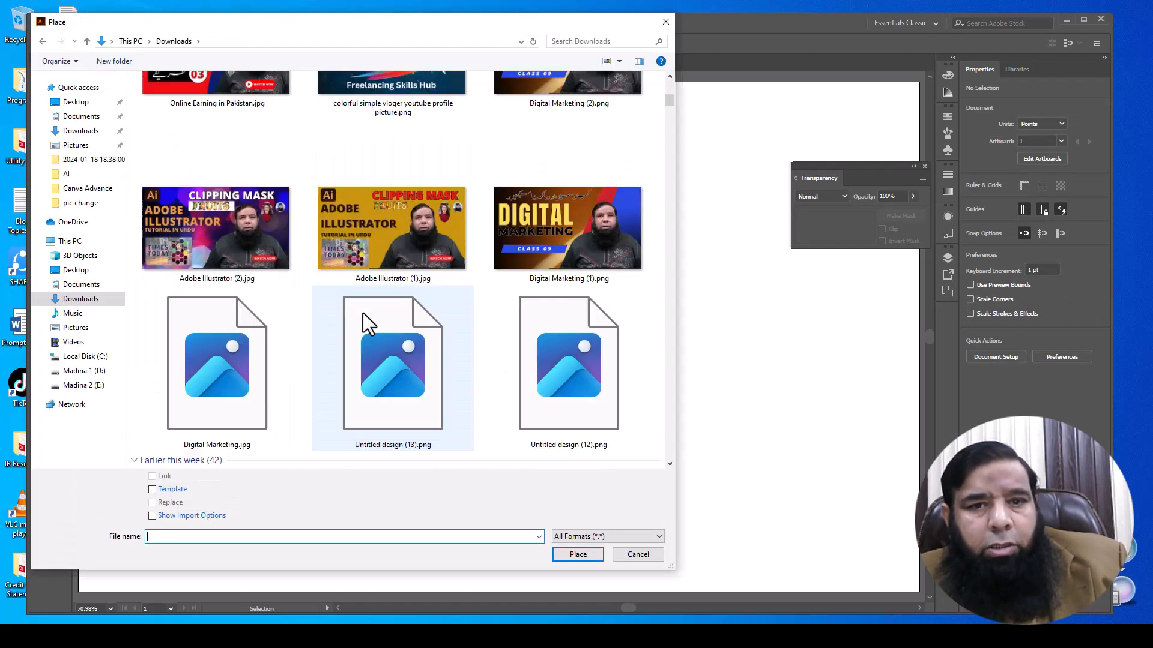
scroll(368, 333, down, 8)
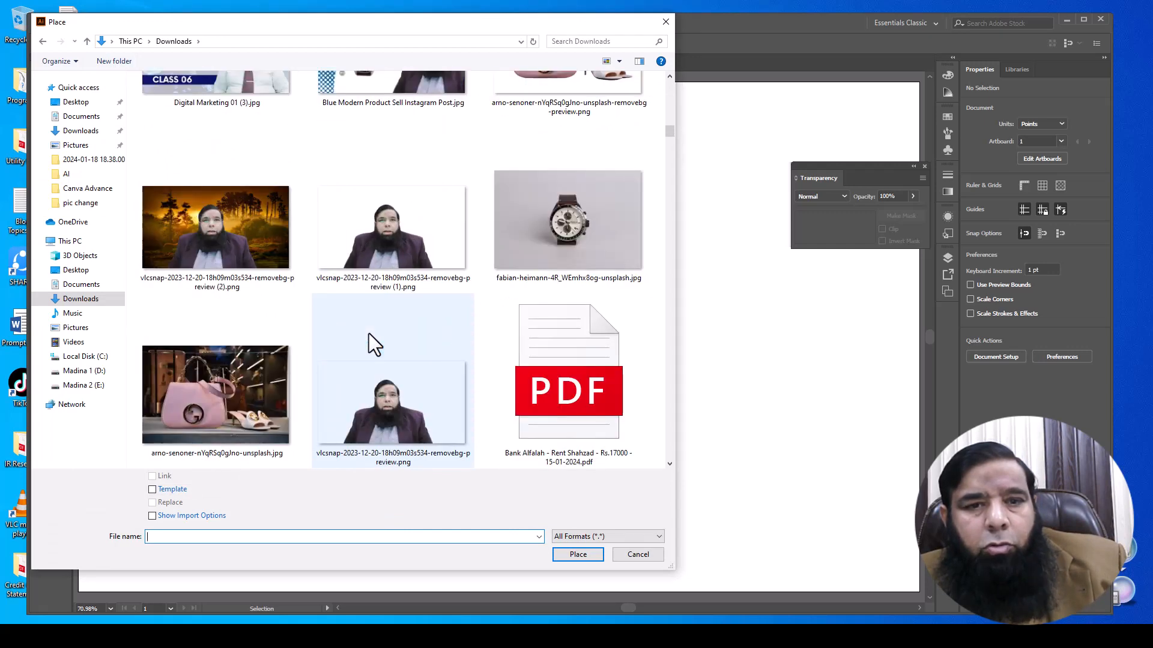
scroll(369, 334, down, 10)
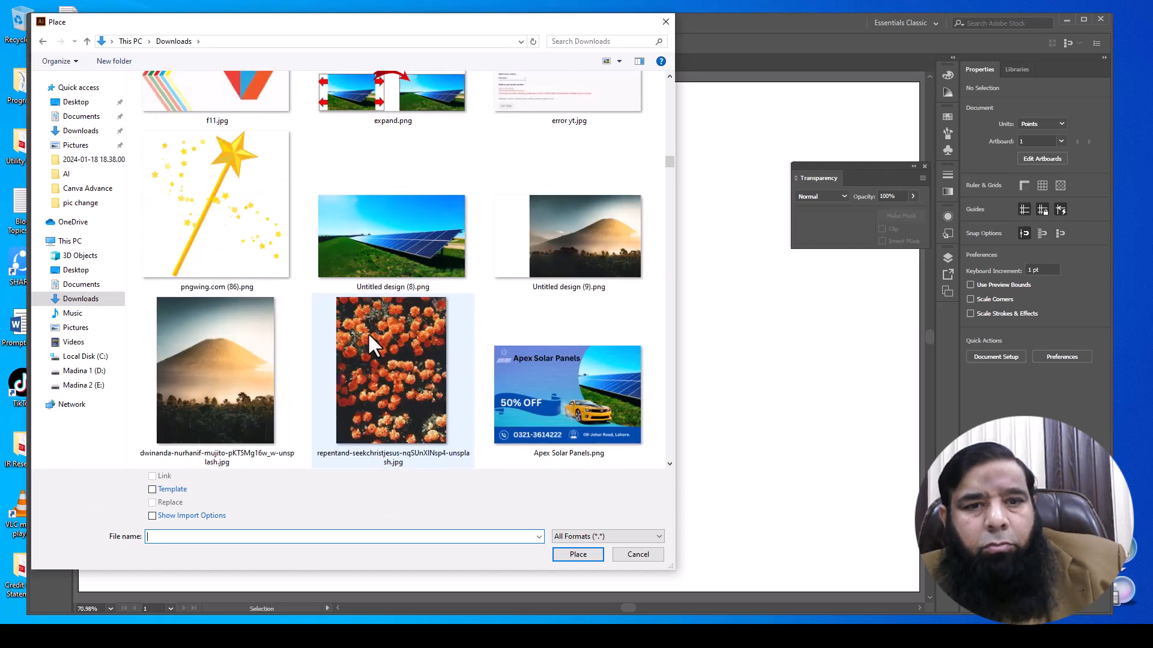
click(396, 390)
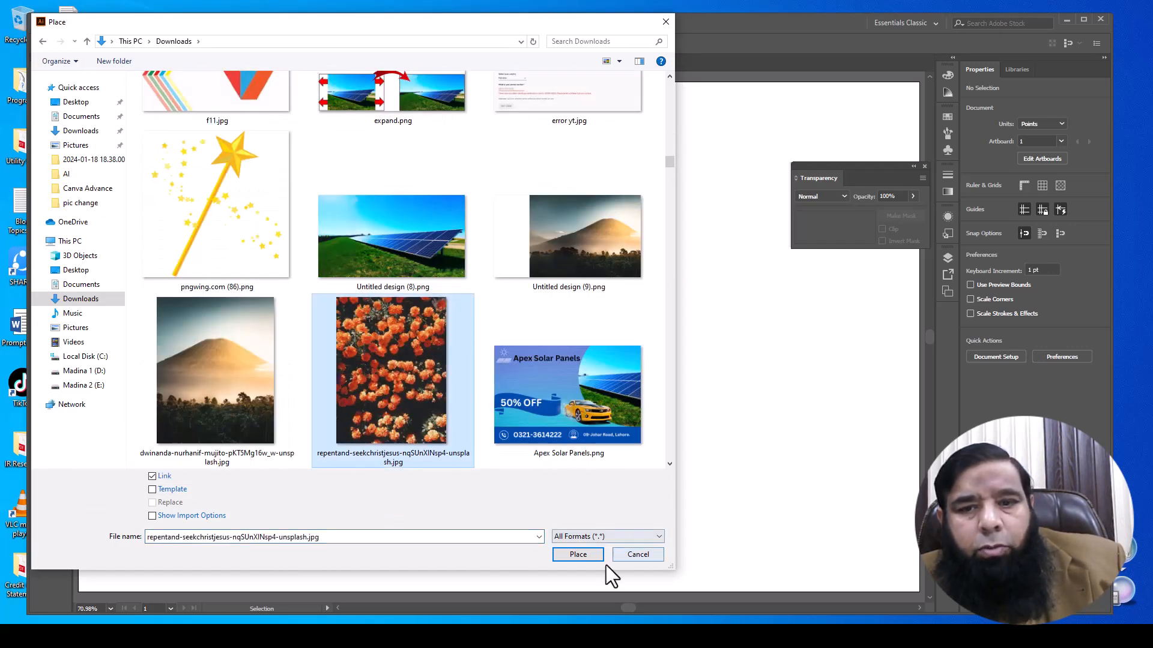
click(581, 556)
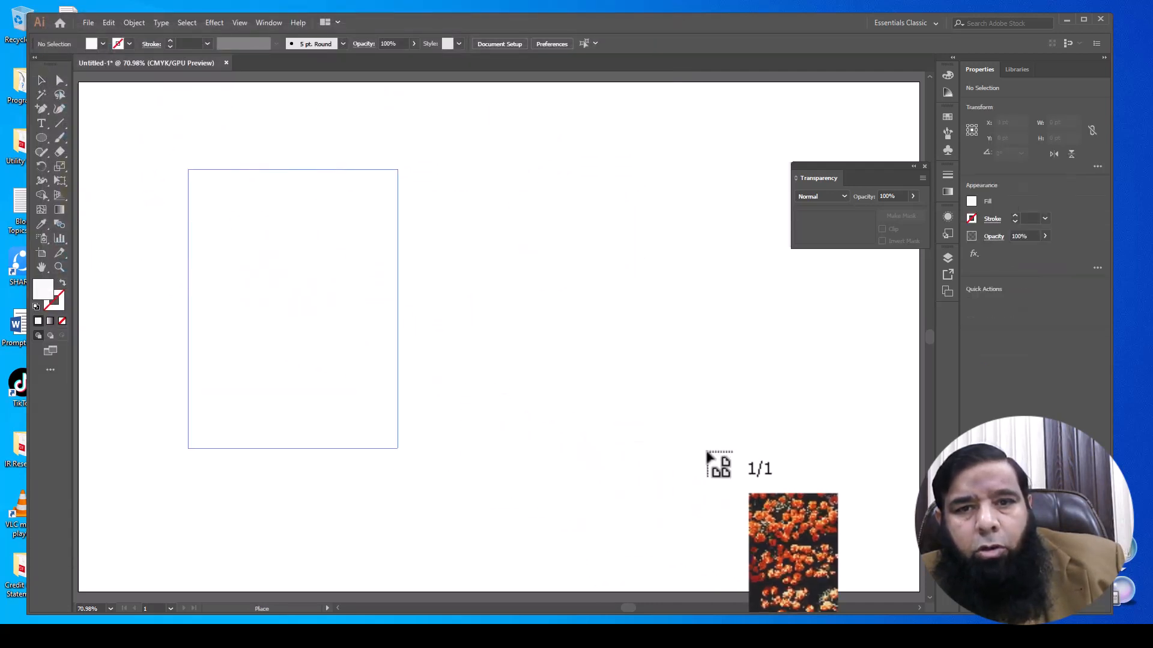
Step: Place the flower photo on the artboard and enlarge it to about 465 × 524 pt, with space around it
drag(707, 453, 905, 514)
drag(387, 384, 588, 361)
drag(648, 488, 772, 585)
drag(689, 497, 662, 458)
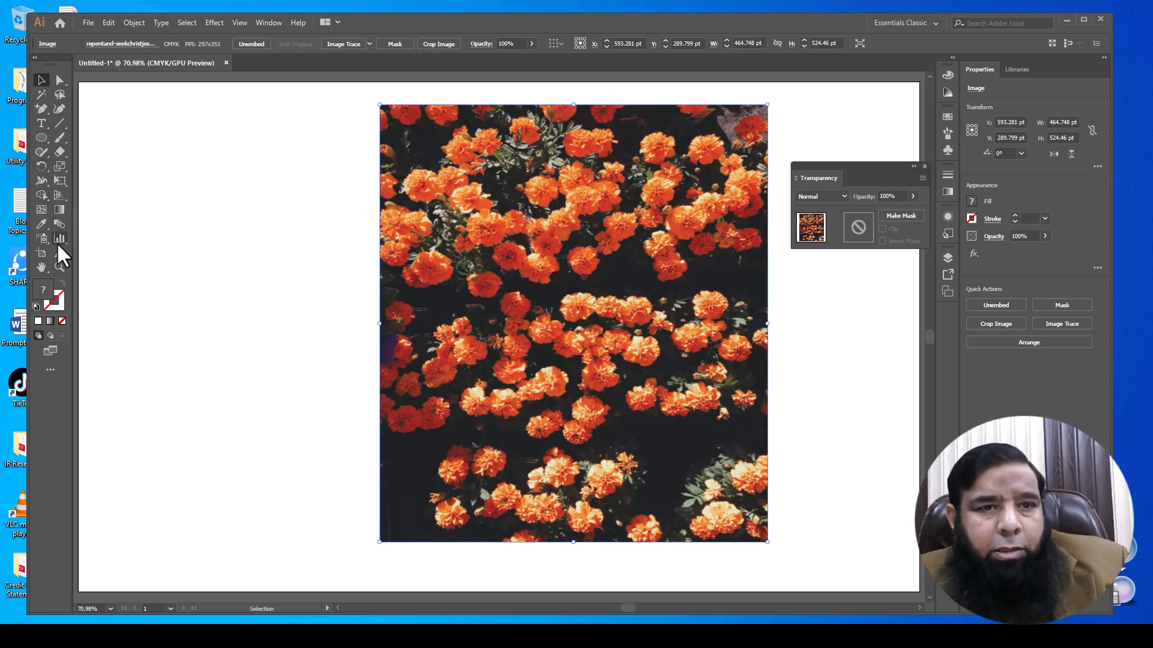
Step: Draw a rectangle that exactly covers the flower photo, and move it to the photo's left side
drag(39, 139, 75, 137)
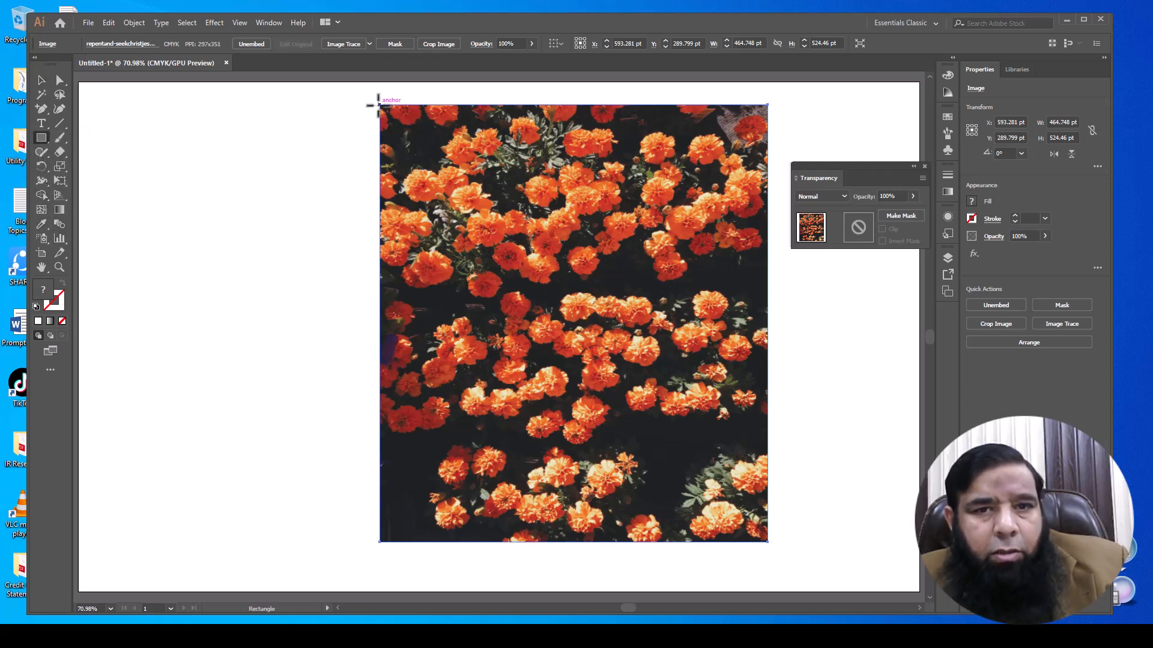
drag(380, 103, 767, 542)
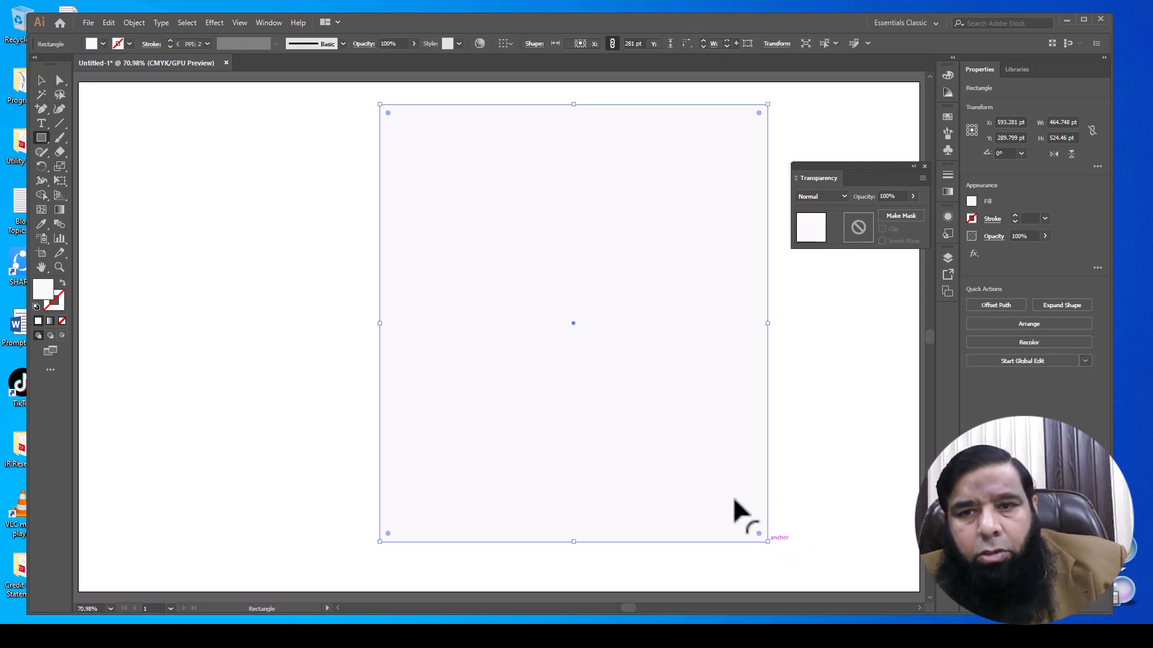
click(41, 80)
drag(459, 273, 226, 318)
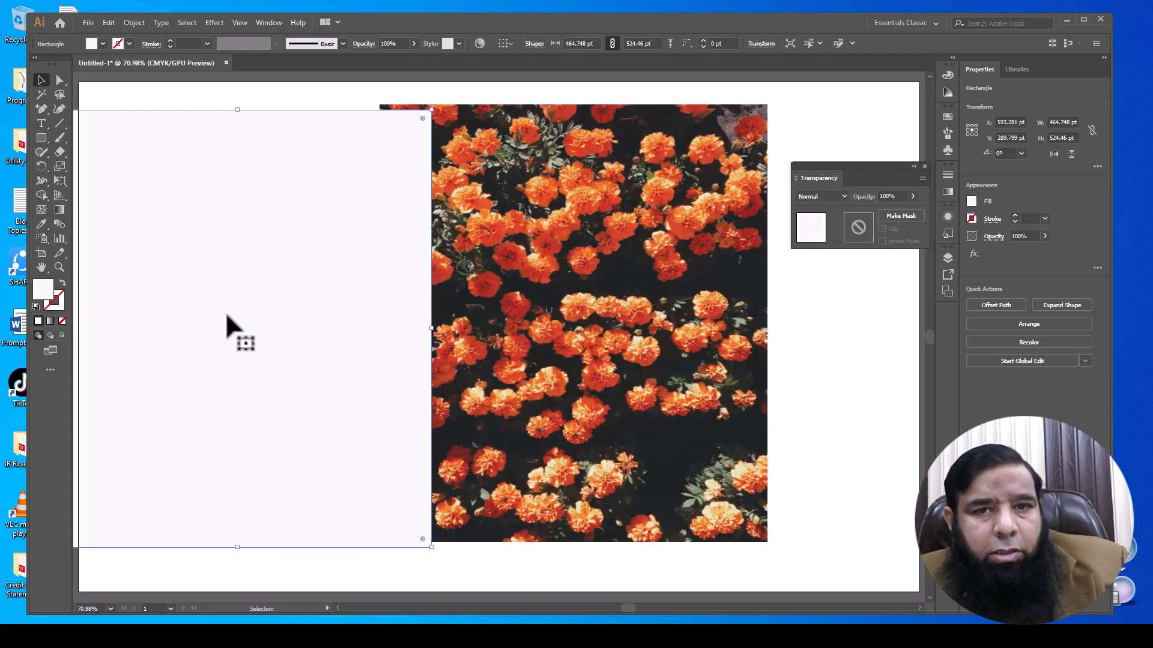
Step: Fill the rectangle with a -90° white-to-black linear gradient, placing the white stop at about 7.5% and the black stop at about 94.1%
click(947, 192)
click(853, 268)
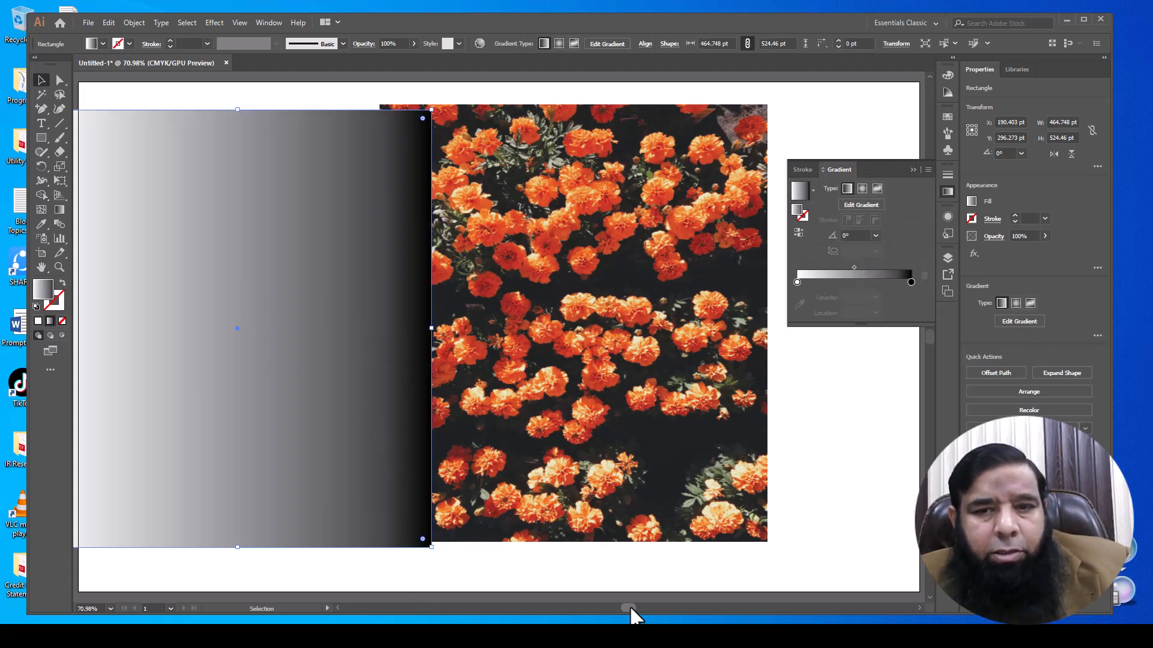
drag(630, 606, 623, 606)
click(58, 212)
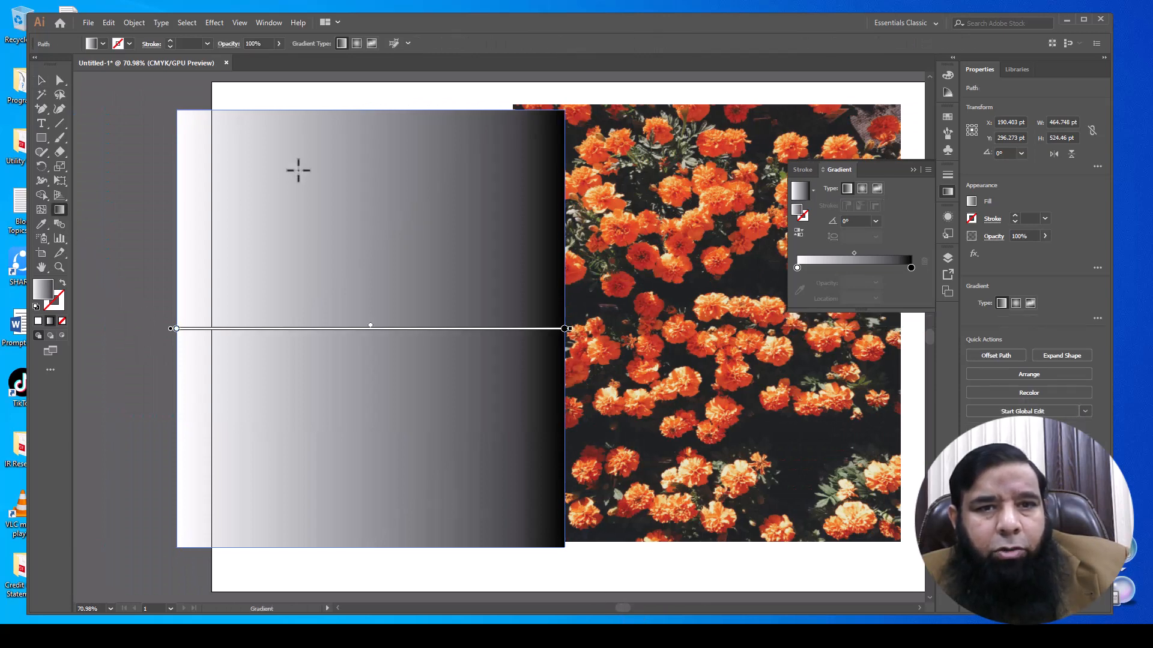
mouse_move(343, 133)
mouse_down()
mouse_move(343, 592)
mouse_move(342, 541)
mouse_up()
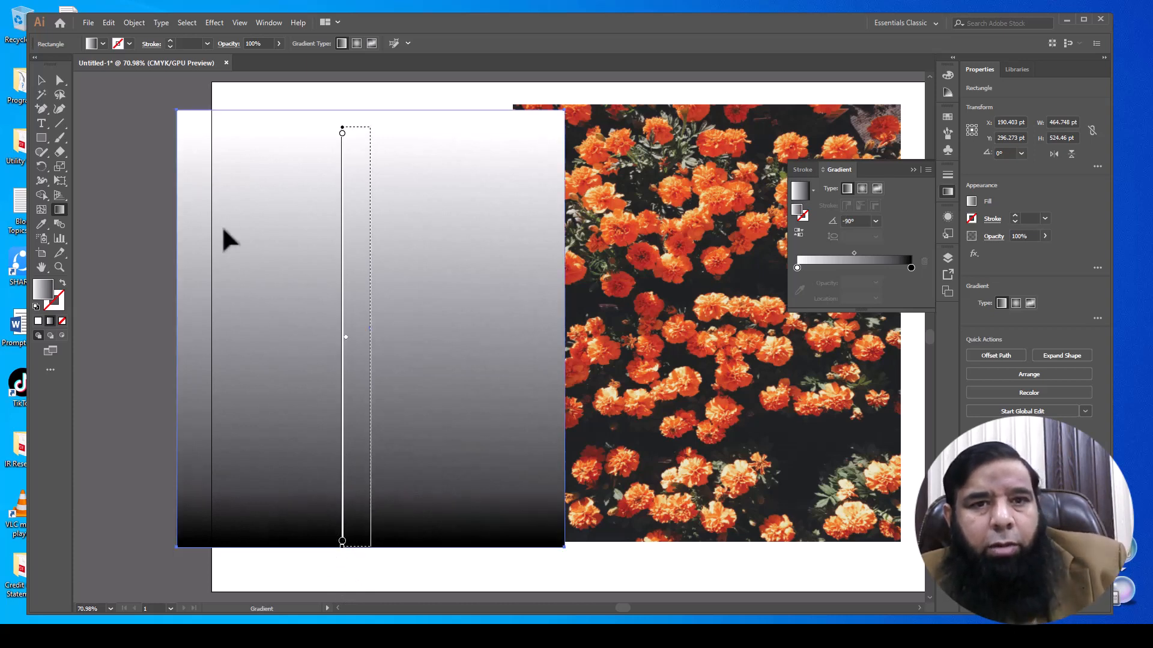
drag(342, 134, 342, 164)
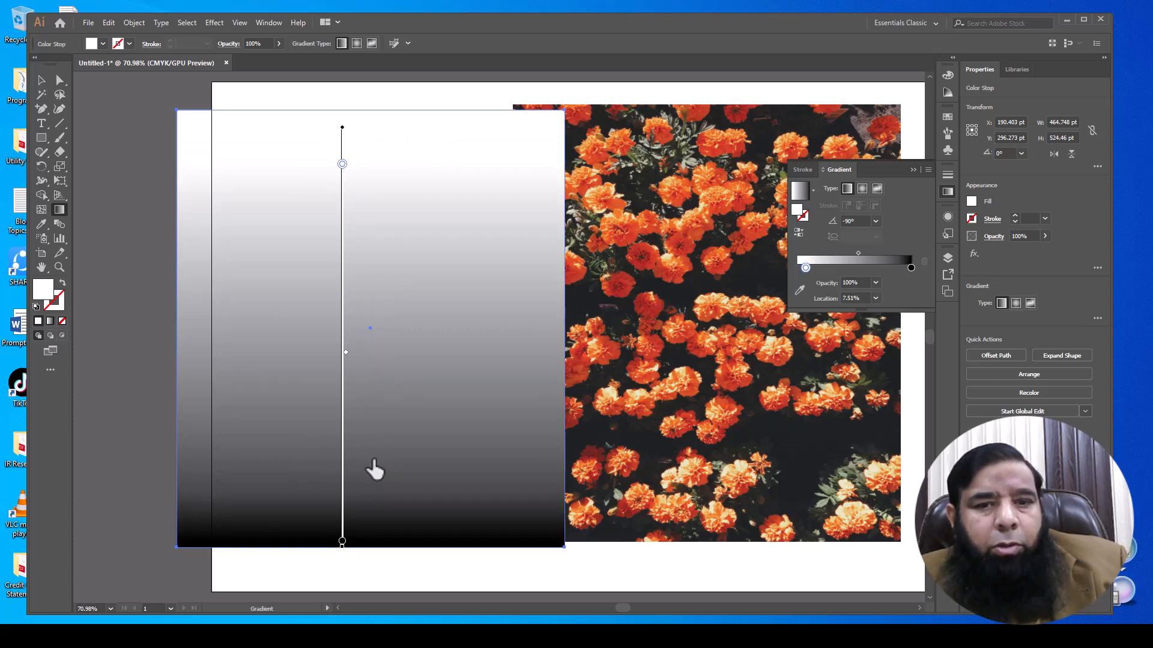
drag(342, 543, 342, 517)
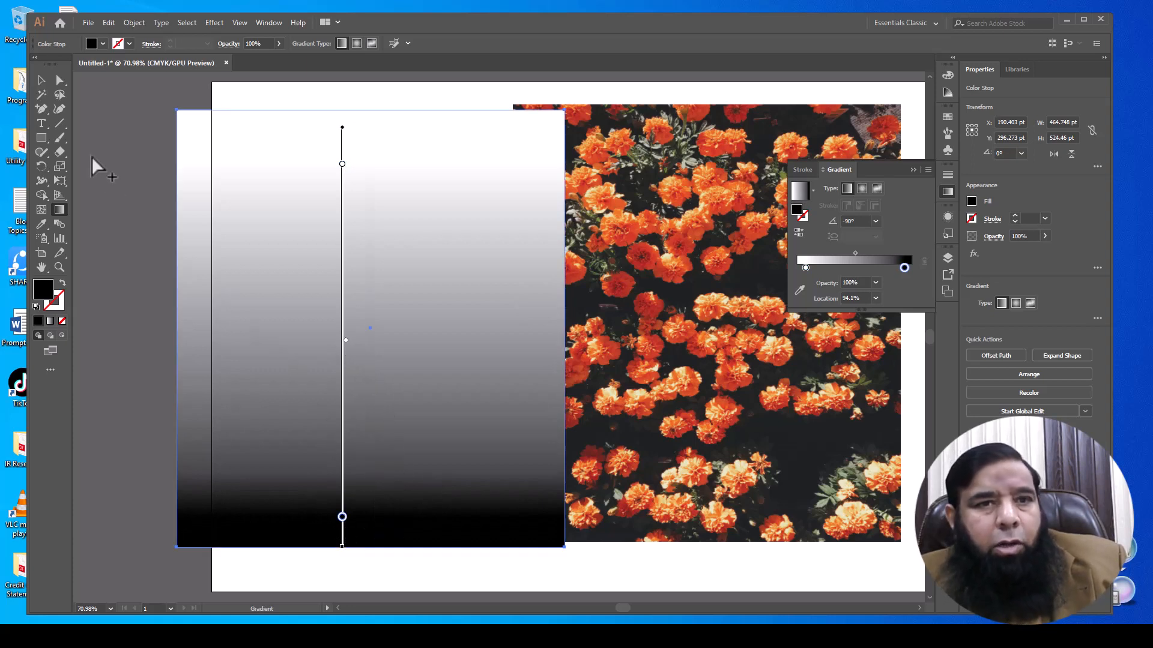
Step: Move the gradient rectangle over the flower photo and align both objects on their horizontal and vertical centers
key(v)
drag(394, 259, 606, 248)
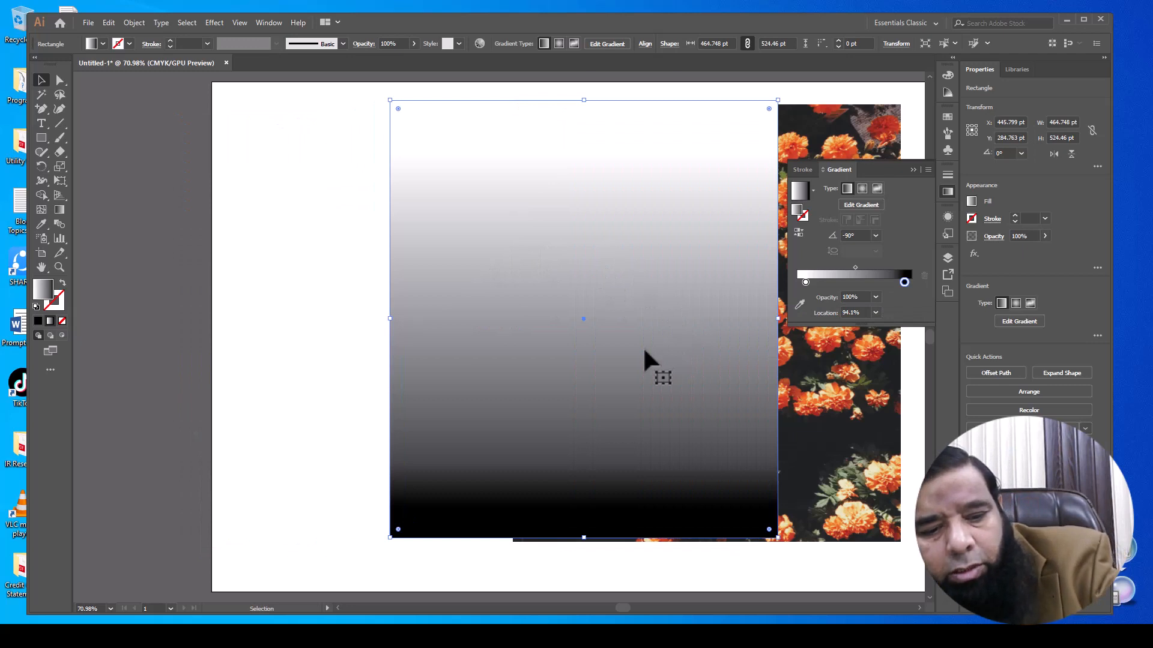
scroll(521, 371, right, 5)
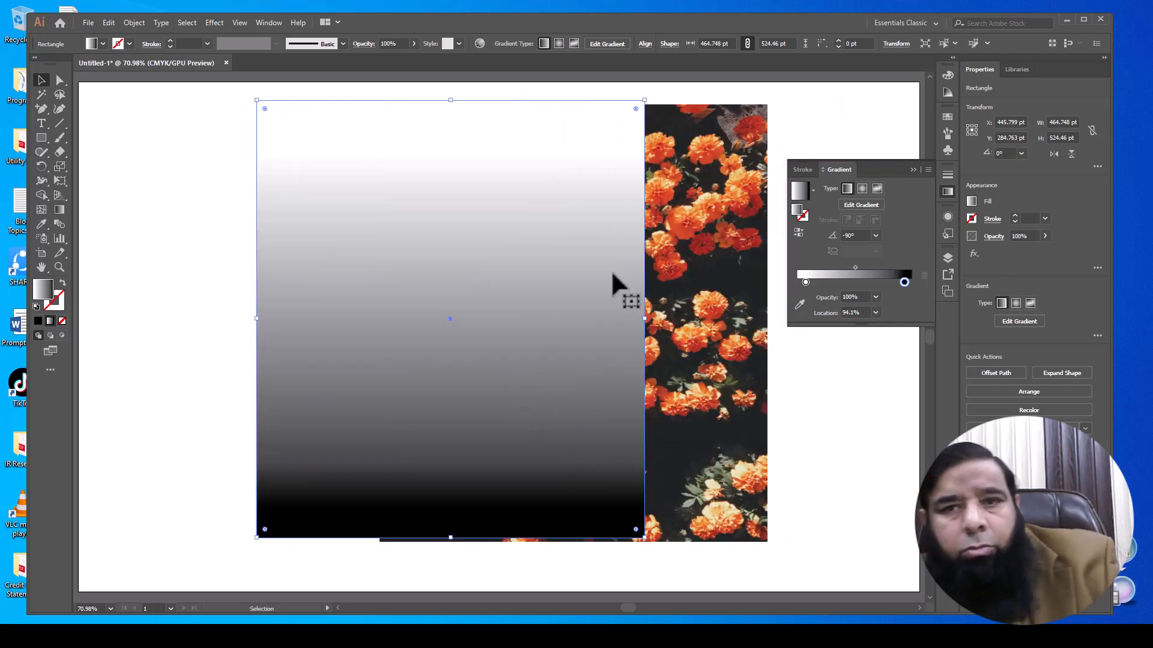
key(ctrl+a)
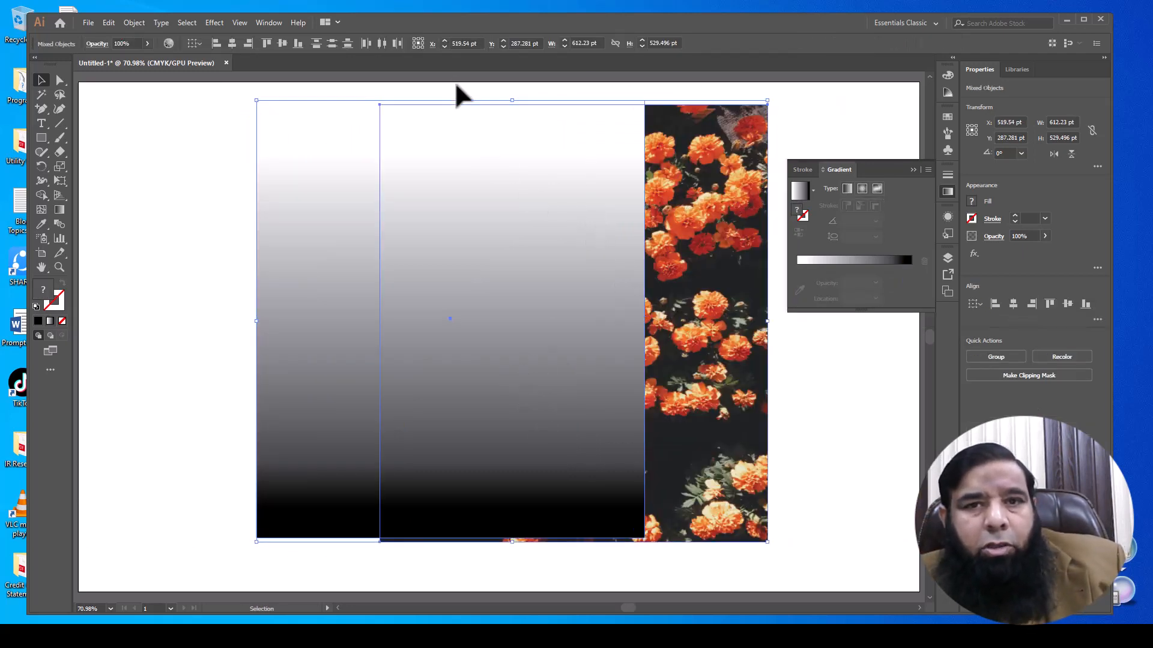
click(232, 45)
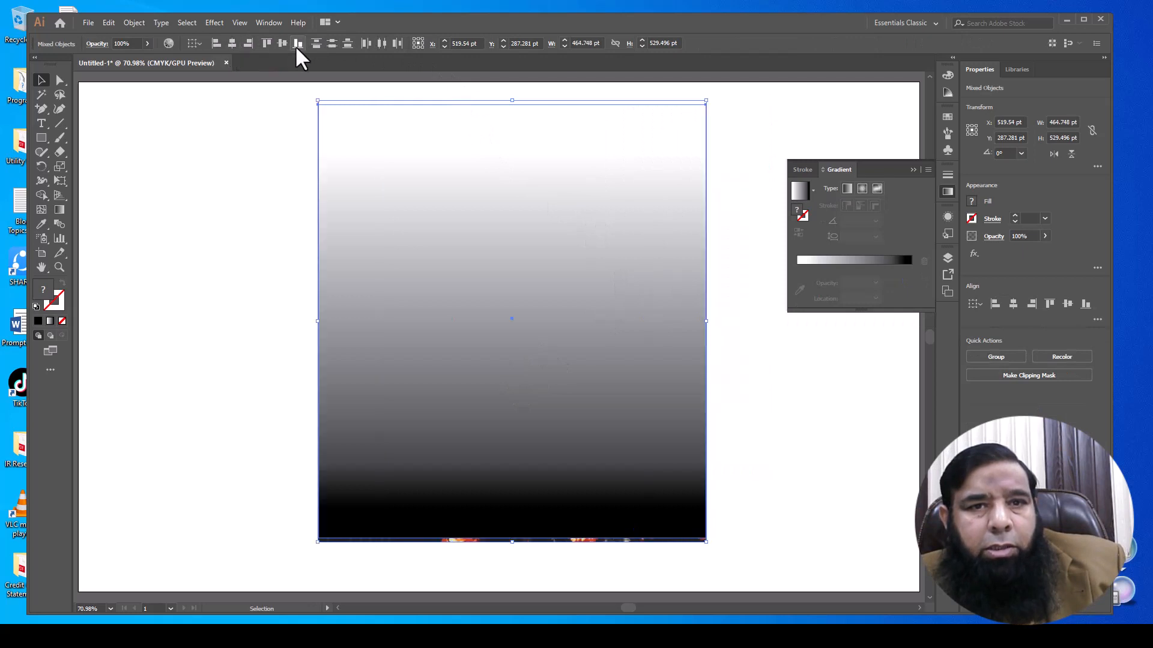
click(282, 46)
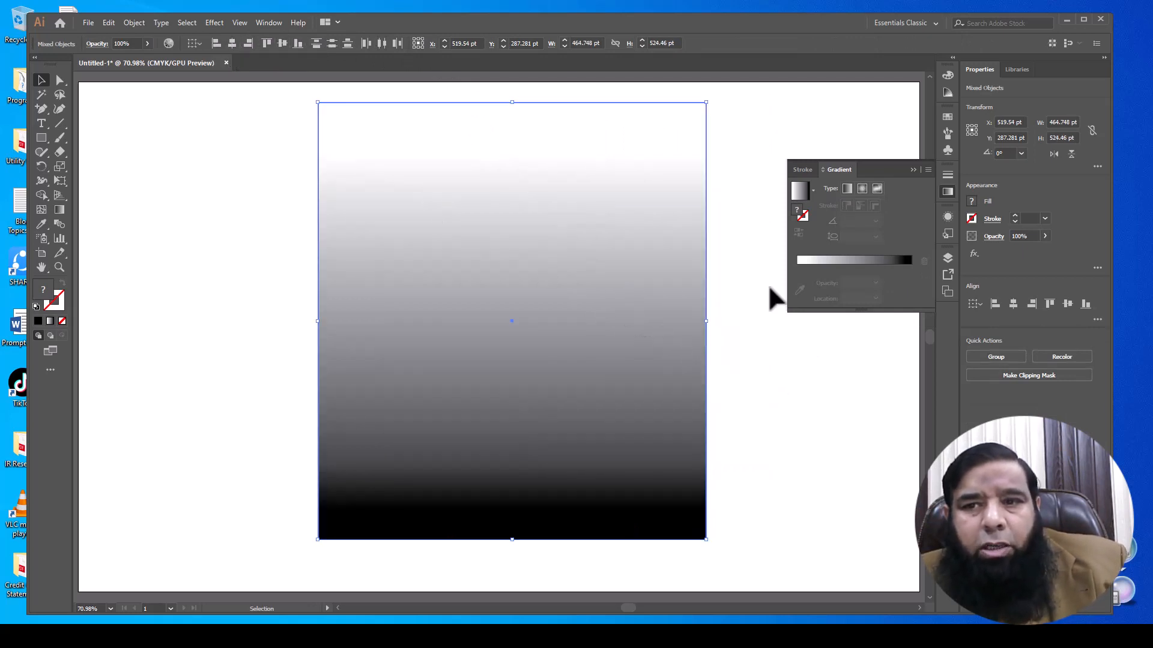
Step: Make an opacity mask from the flower photo and the gradient rectangle so the photo fades out toward its lower edge
click(275, 24)
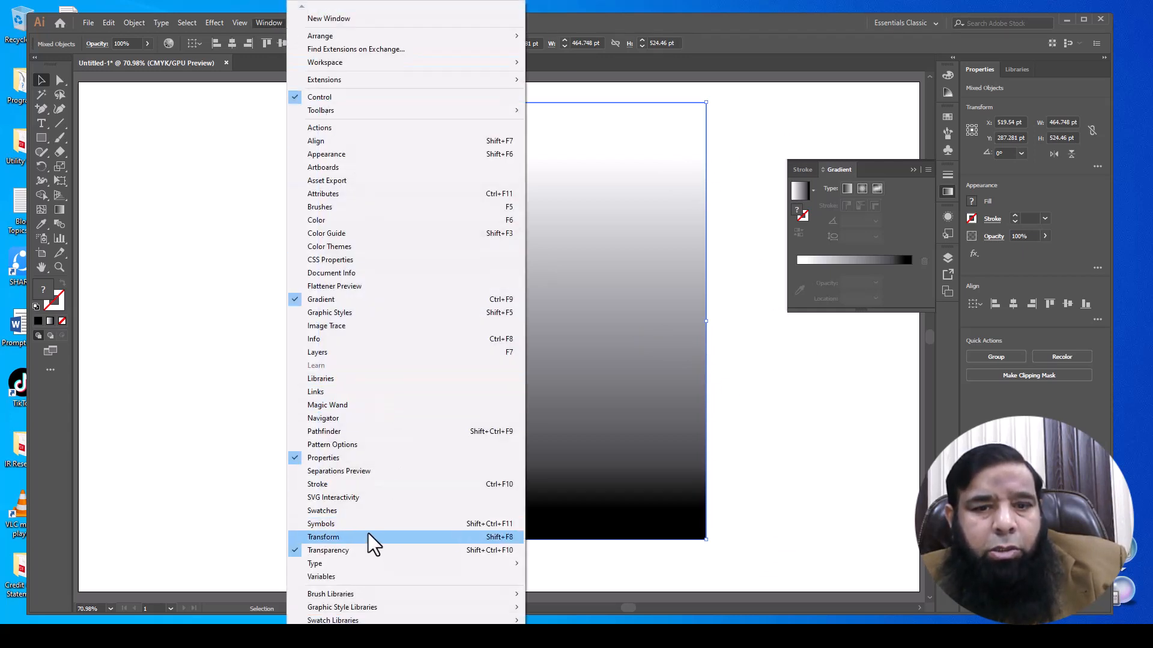
click(414, 551)
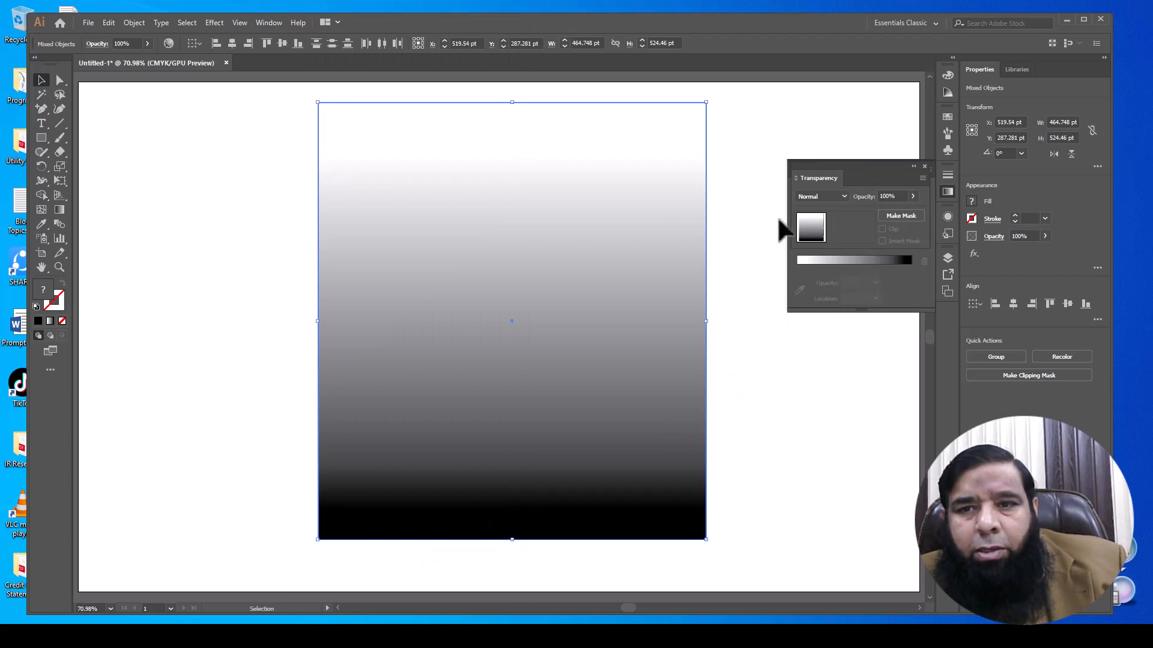
click(895, 216)
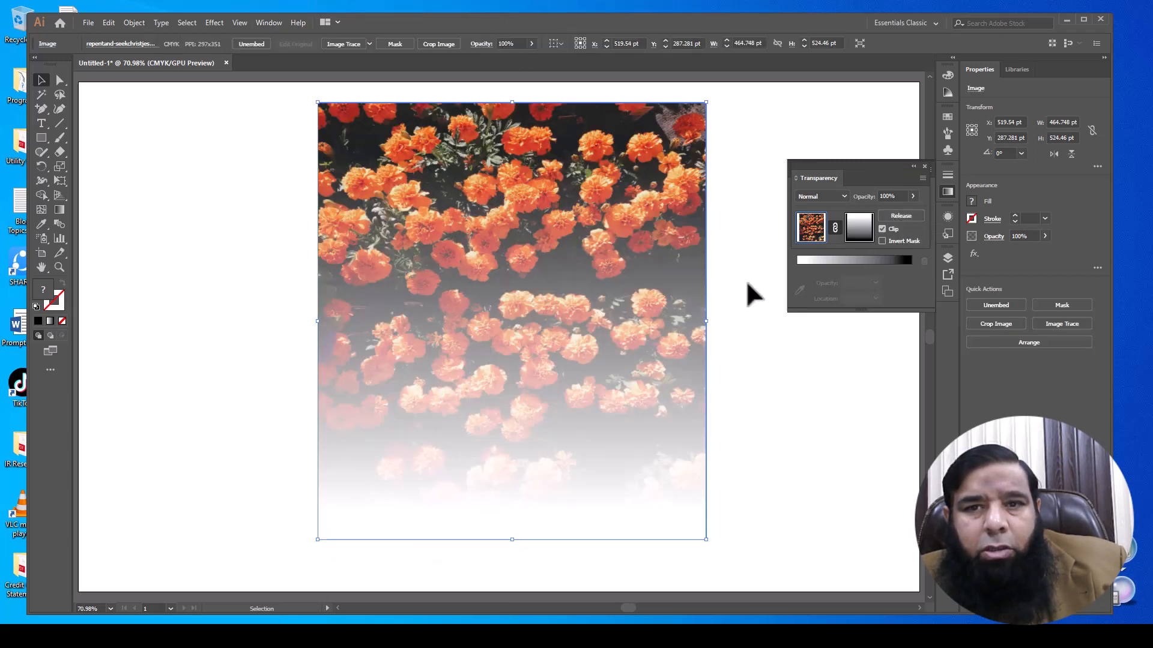
click(733, 319)
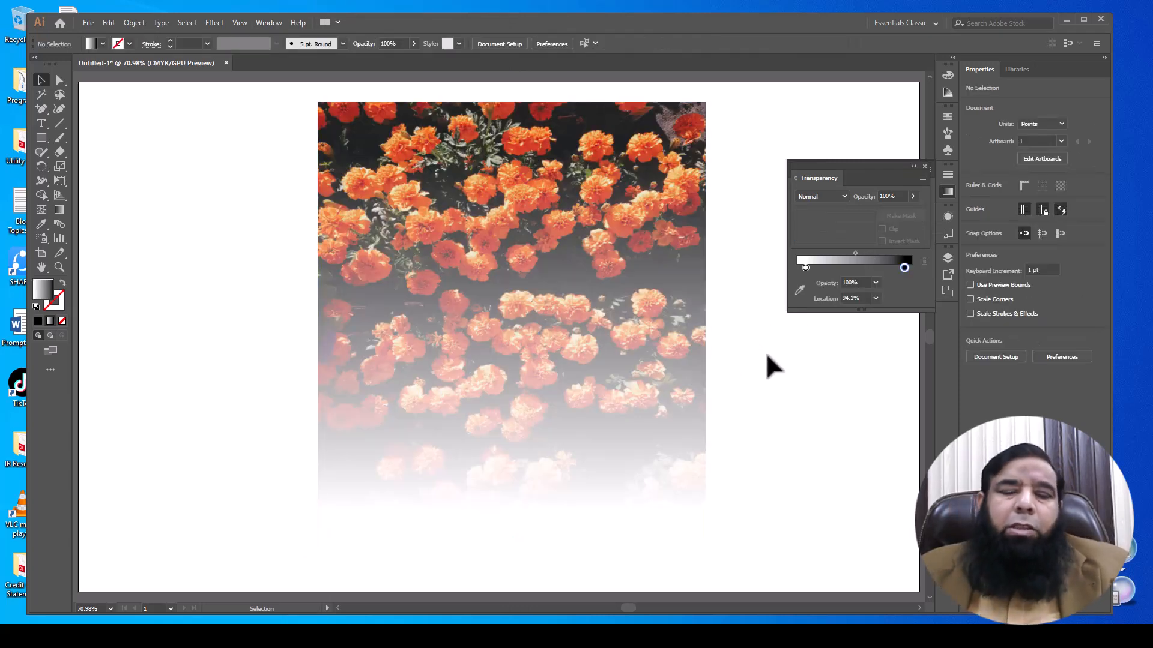